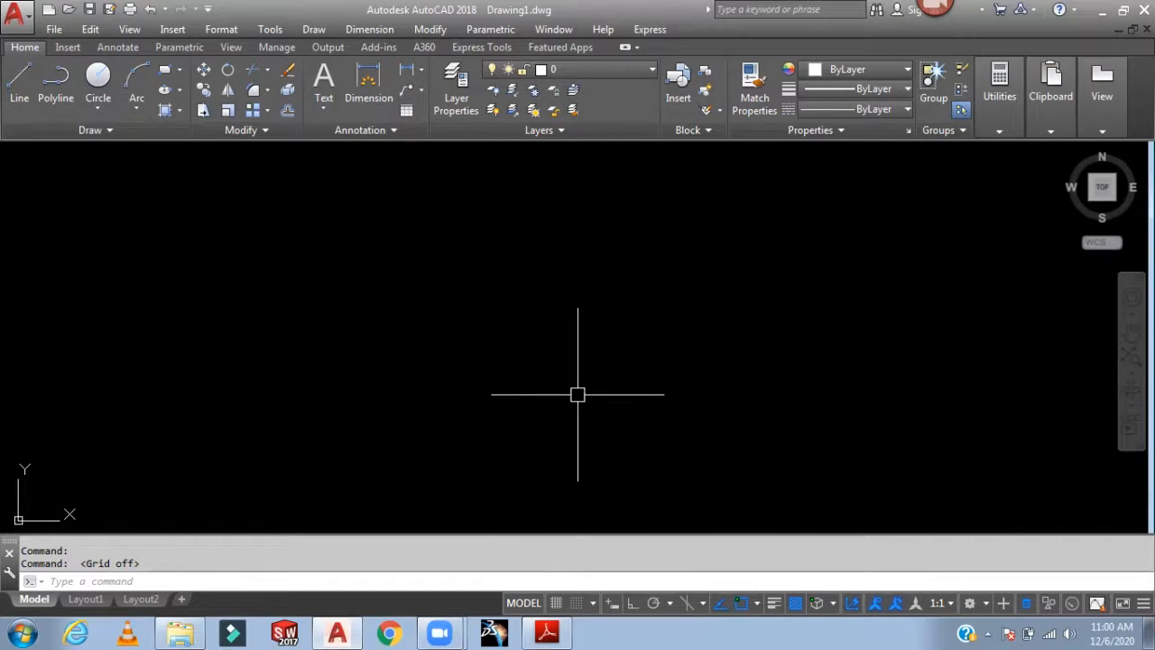
Turn on the drawing grid and examine its major and minor lines at different zoom levels
key("F7")
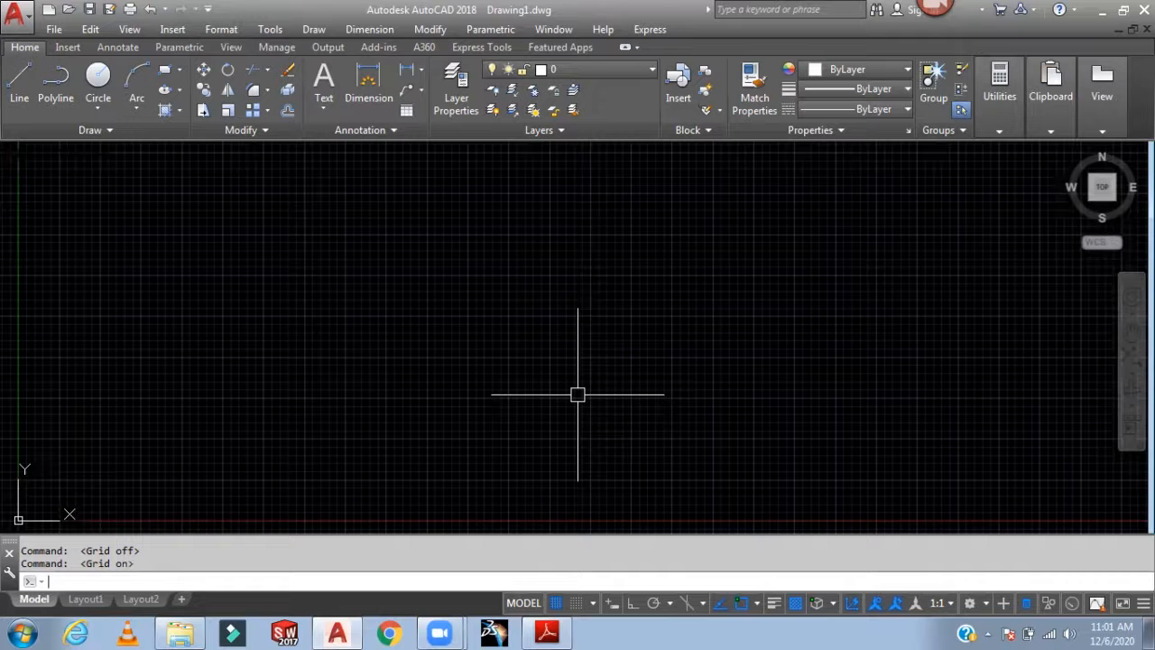
middle_click_drag(598, 394, 670, 402)
scroll(547, 394, "up", 2)
middle_click_drag(547, 394, 602, 374)
scroll(523, 392, "up", 2)
mouse_move(524, 392)
middle_mouse_down()
mouse_move(531, 369)
mouse_move(582, 334)
mouse_move(571, 352)
mouse_move(631, 293)
mouse_move(681, 303)
middle_mouse_up()
scroll(523, 378, "up", 2)
scroll(440, 398, "up", 4)
scroll(441, 398, "down", 3)
mouse_move(442, 398)
middle_mouse_down()
mouse_move(497, 359)
mouse_move(446, 365)
middle_mouse_up()
middle_click_drag(544, 345, 652, 318)
scroll(652, 318, "up", 3)
scroll(653, 320, "up", 2)
scroll(653, 319, "down", 8)
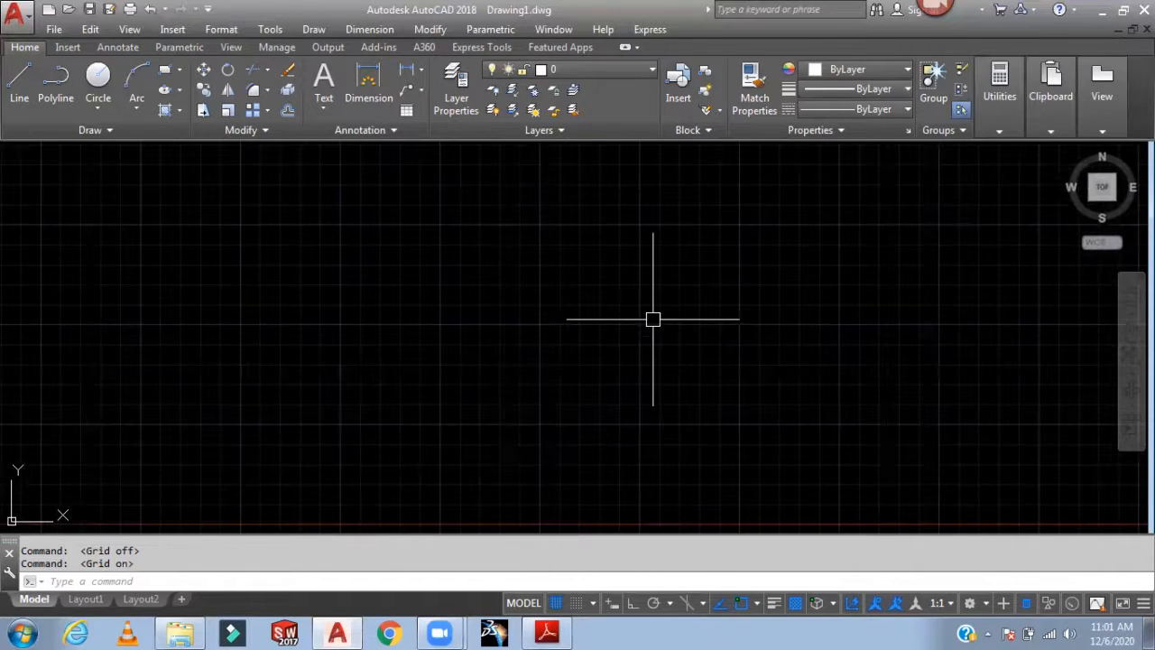
scroll(653, 319, "up", 6)
middle_click_drag(639, 331, 769, 332)
middle_click_drag(562, 337, 688, 361)
scroll(484, 328, "up", 2)
middle_click_drag(484, 327, 544, 245)
middle_click_drag(492, 291, 482, 309)
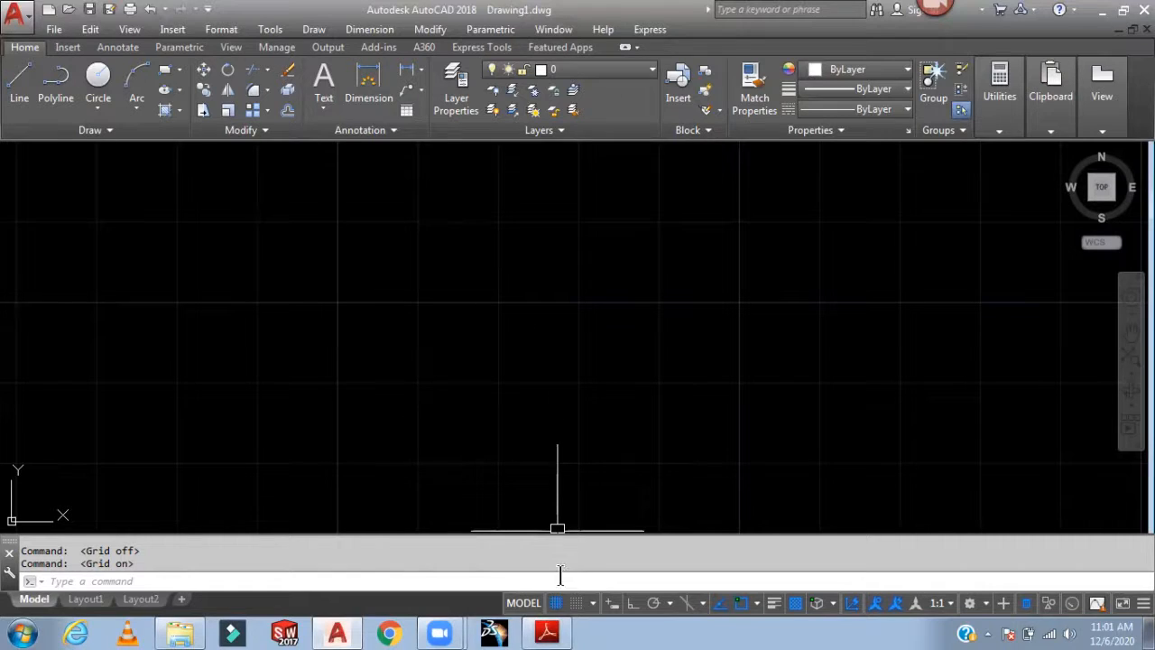
Set the grid X and Y spacing to 1 with a major line every 10 in the drafting settings
right_click(557, 602)
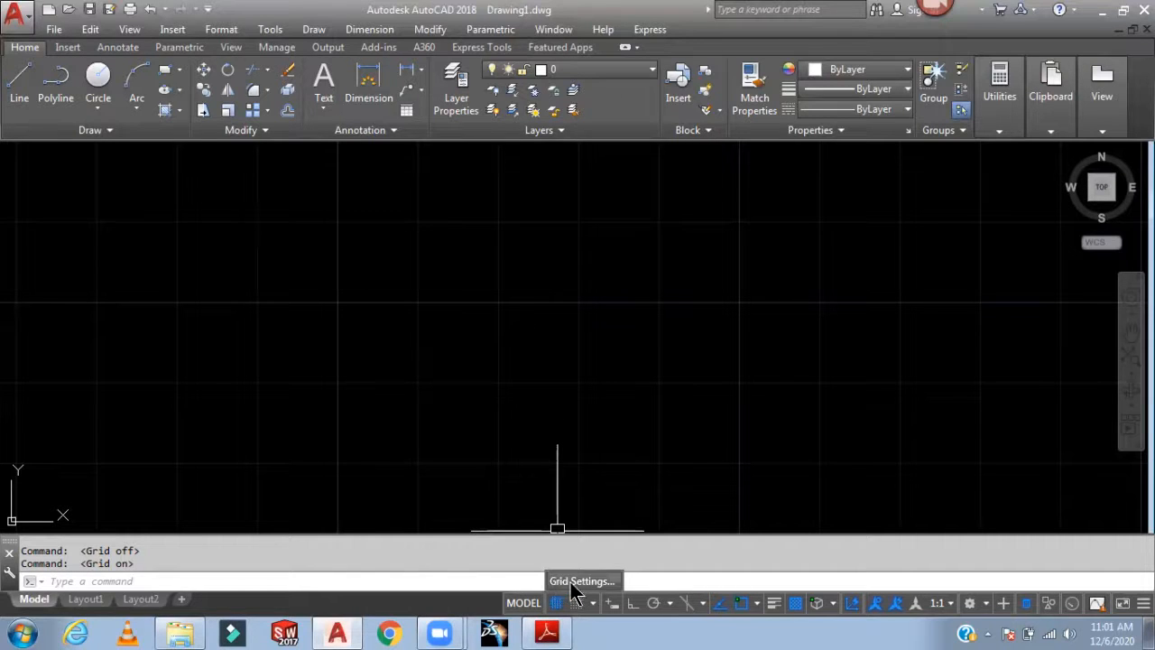
left_click(572, 583)
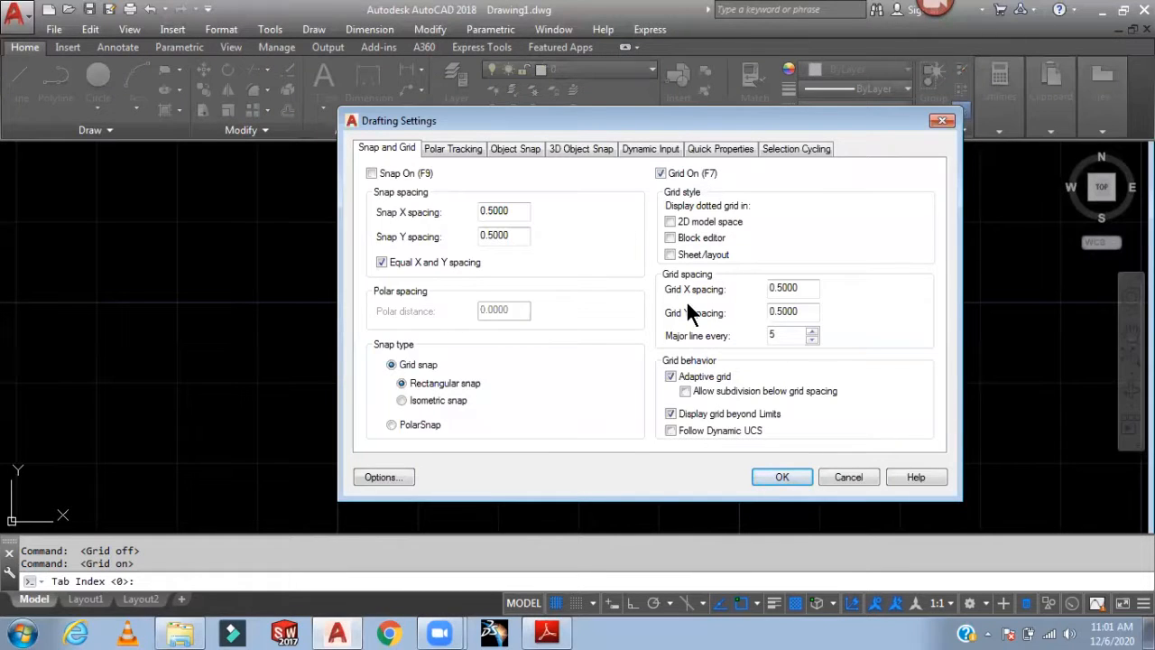
left_click_drag(803, 289, 756, 294)
type("1")
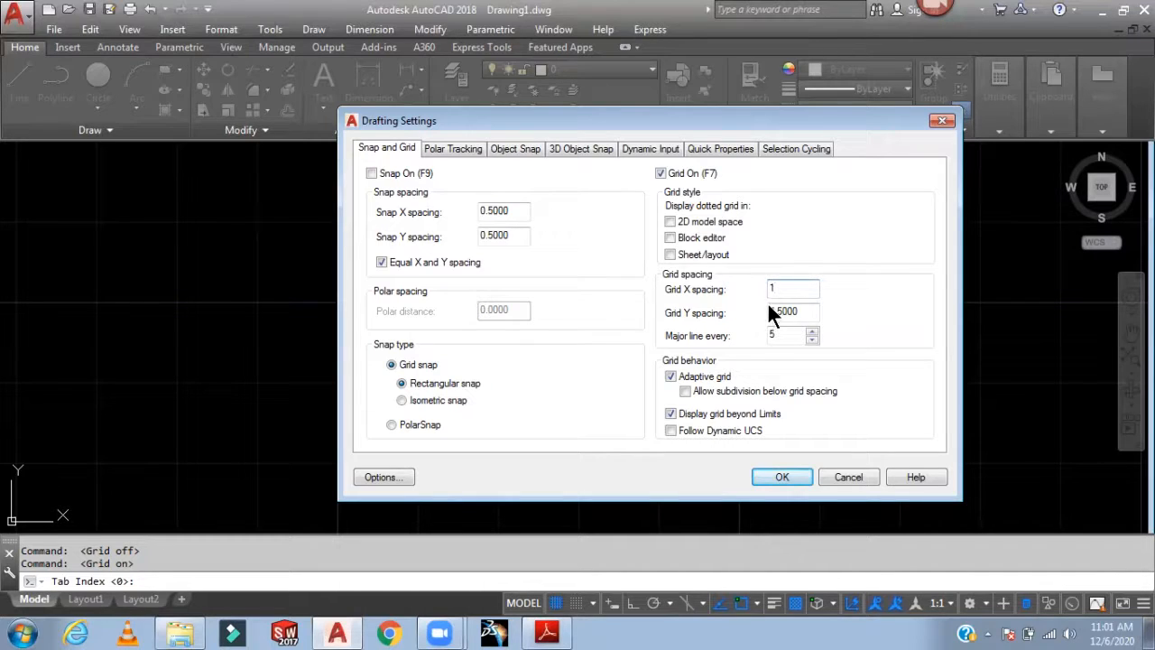
key("Tab")
type("1")
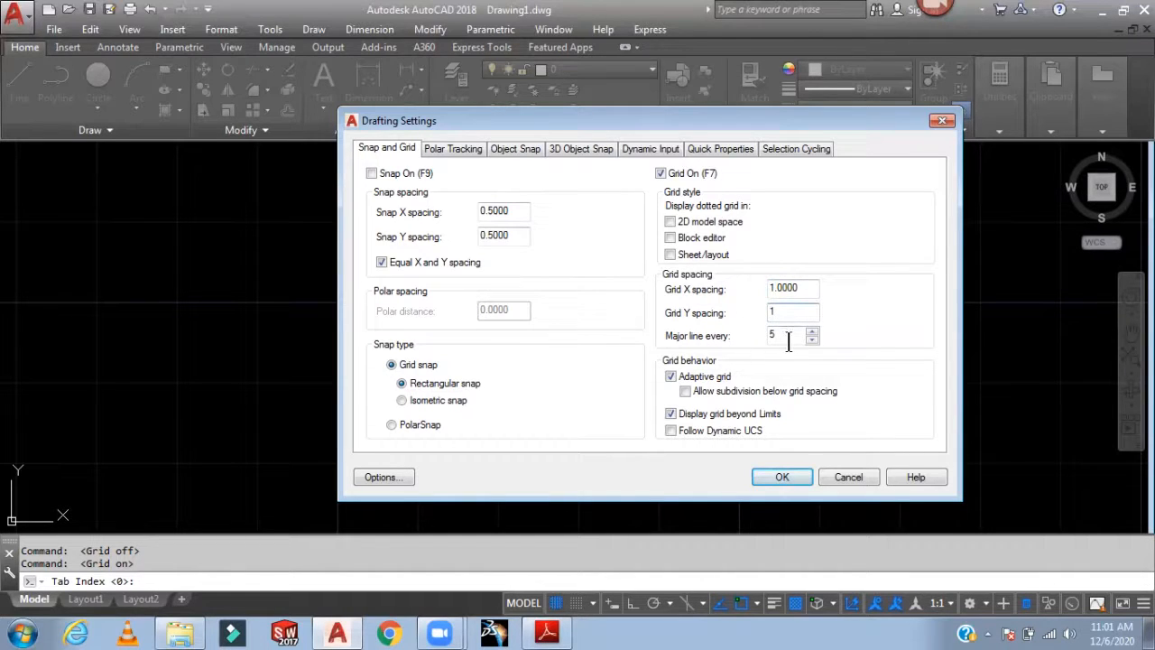
key("Tab")
type("10")
left_click(781, 477)
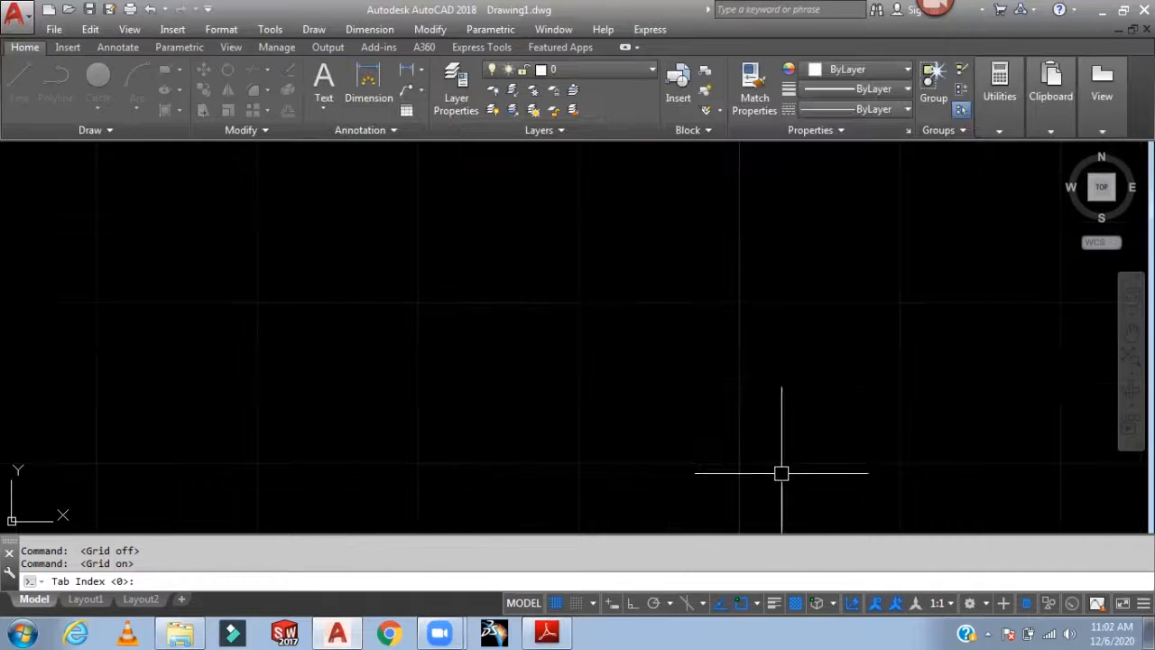
Try to measure the width of one grid cell with a linear dimension between two neighbouring grid intersections
scroll(665, 379, "down", 3)
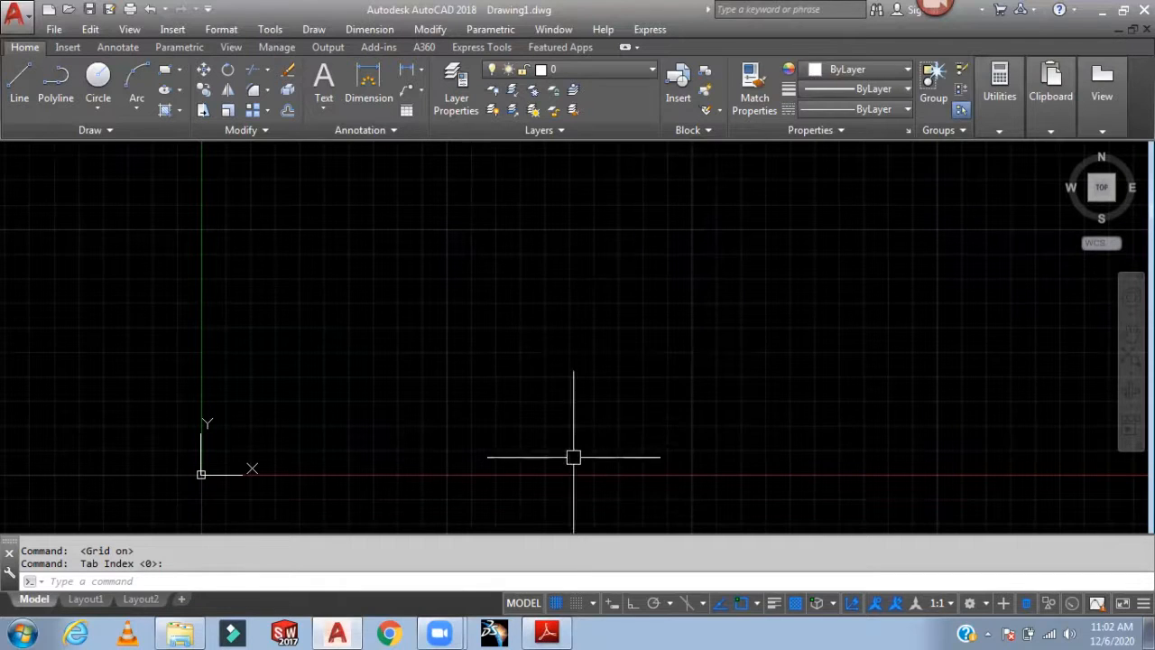
scroll(454, 477, "up", 3)
scroll(377, 312, "up", 4)
mouse_move(379, 312)
middle_mouse_down()
mouse_move(458, 307)
mouse_move(482, 277)
middle_mouse_up()
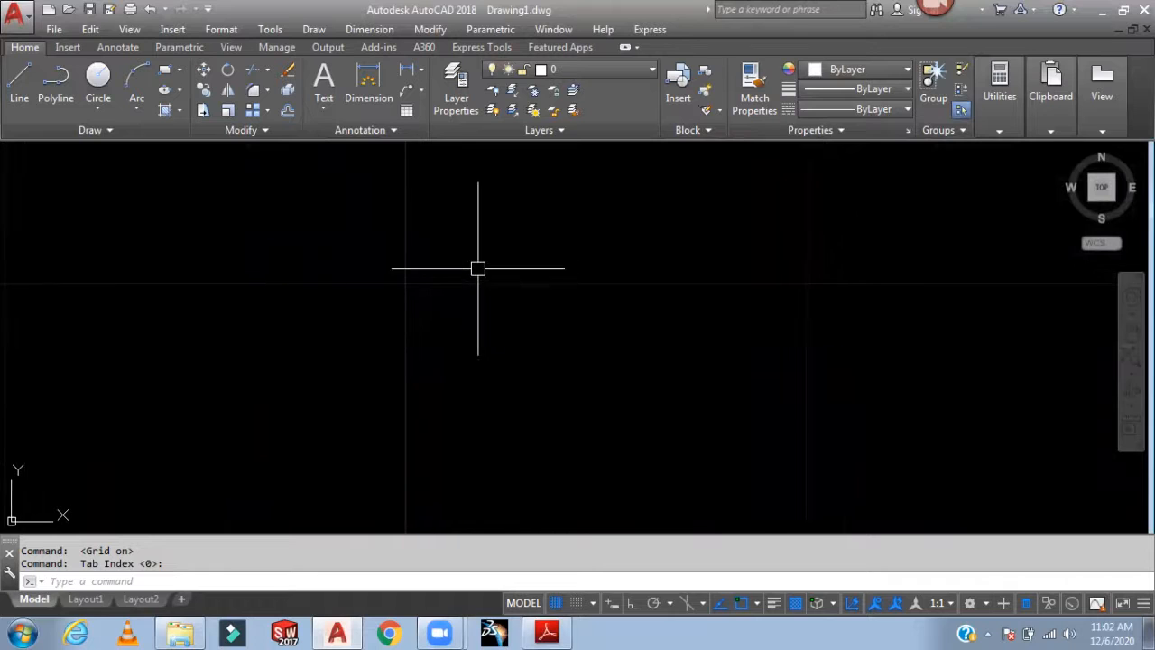
scroll(489, 193, "down", 2)
left_click(406, 90)
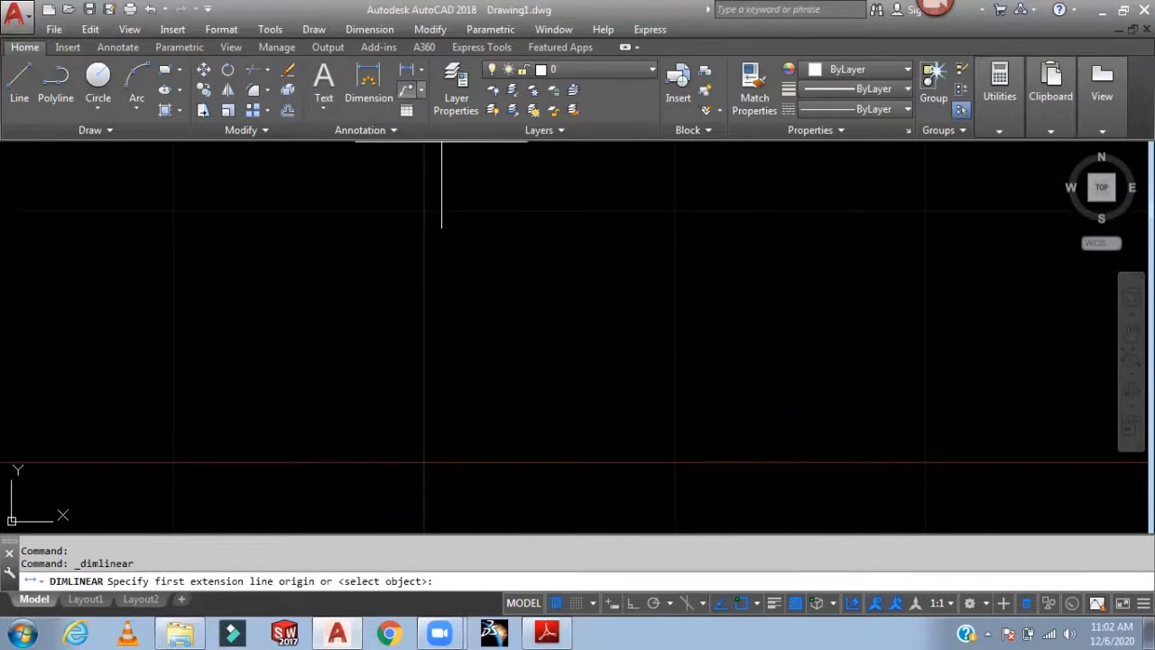
left_click(424, 210)
left_click(676, 211)
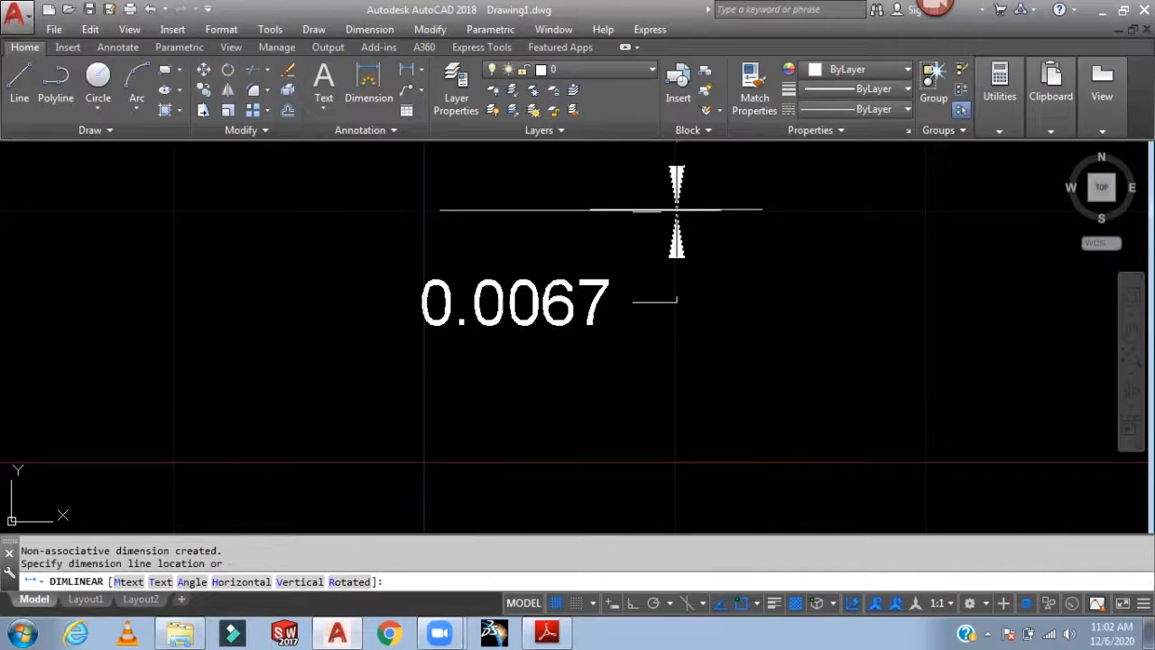
key("Escape")
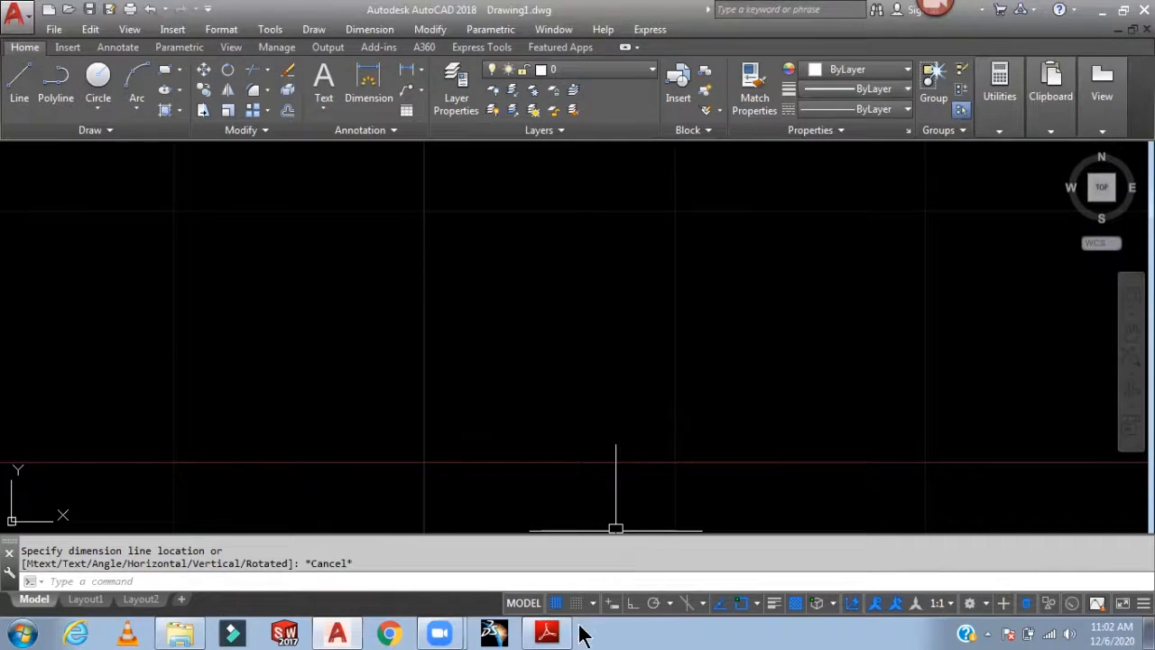
Check the topic list of the Lecture 7 PDF in Adobe Reader, return to AutoCAD and turn on snap mode
left_click(546, 631)
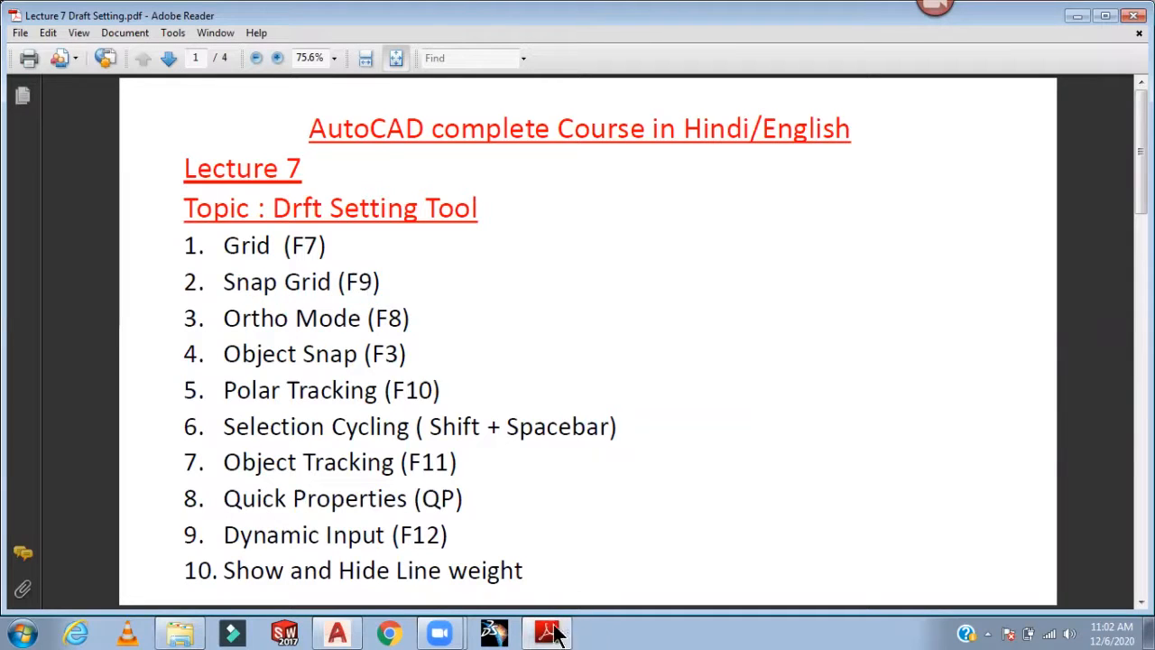
left_click(337, 632)
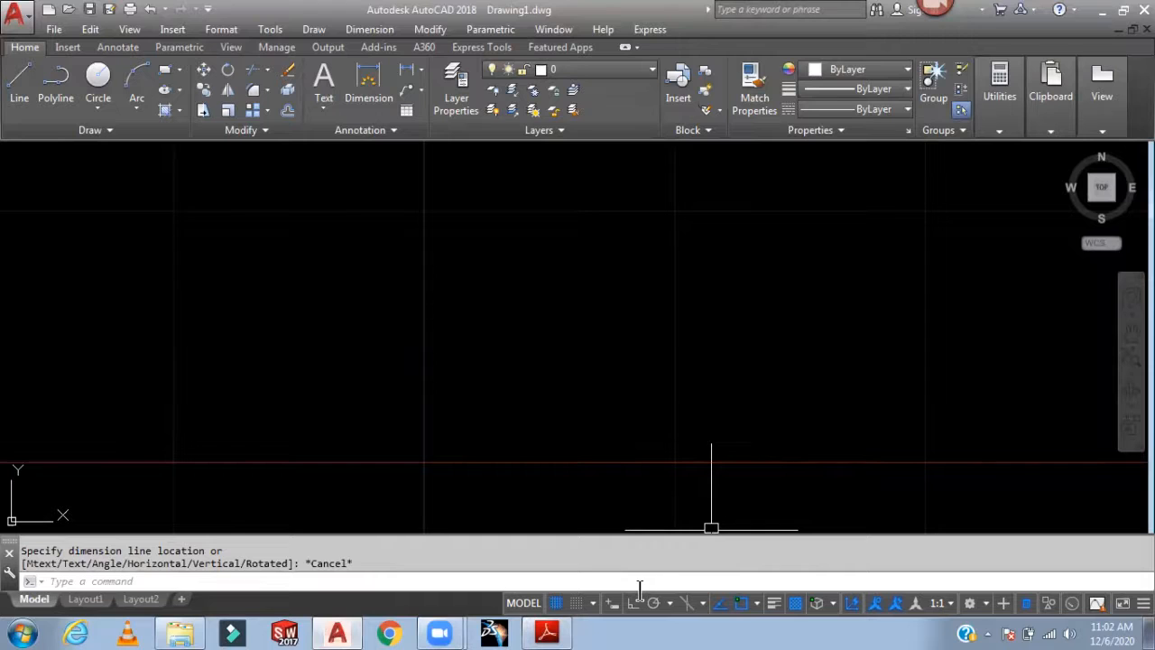
left_click(575, 602)
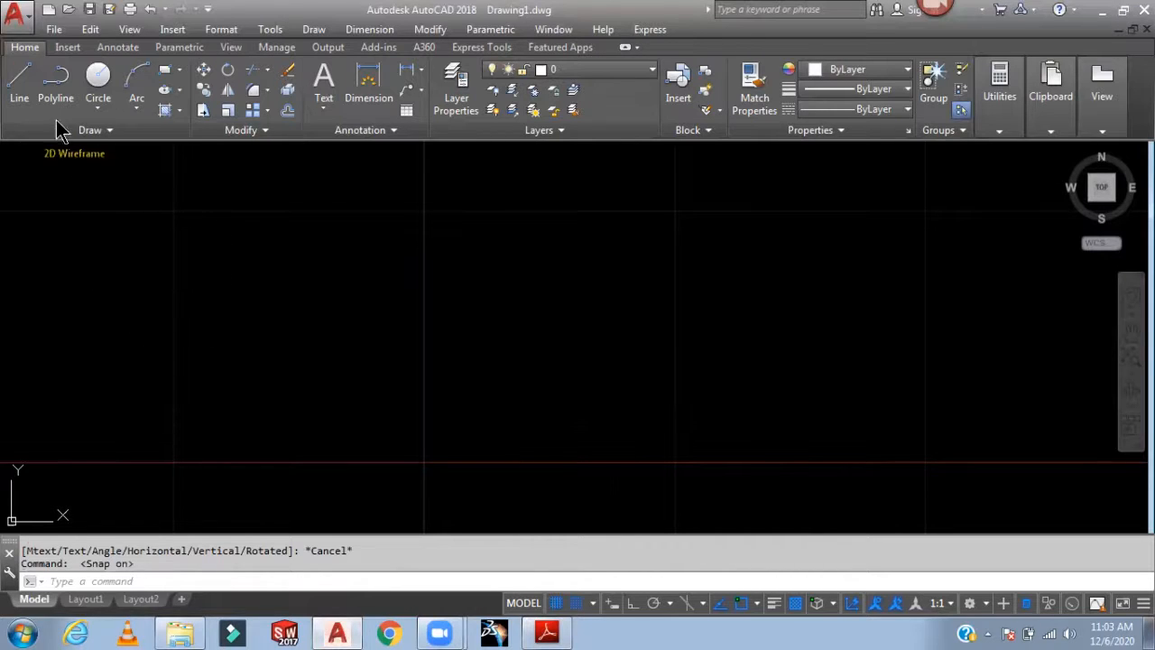
Draw a closed square of about 1 by 1 units along one grid cell above the X axis with the Line tool
left_click(20, 80)
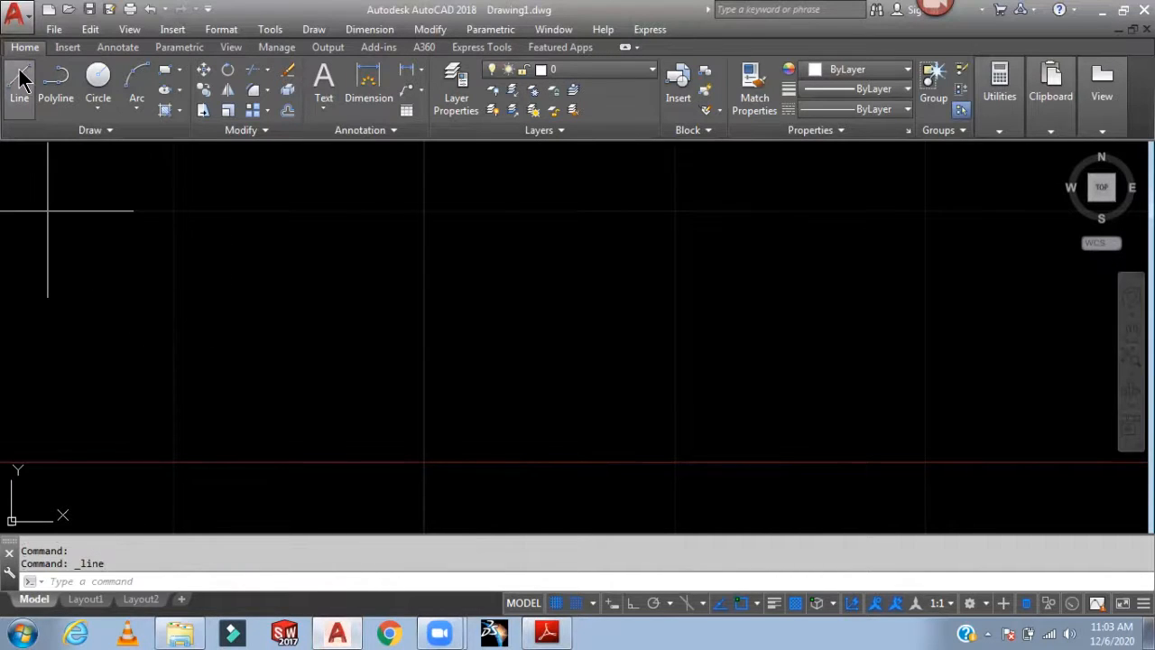
left_click(424, 211)
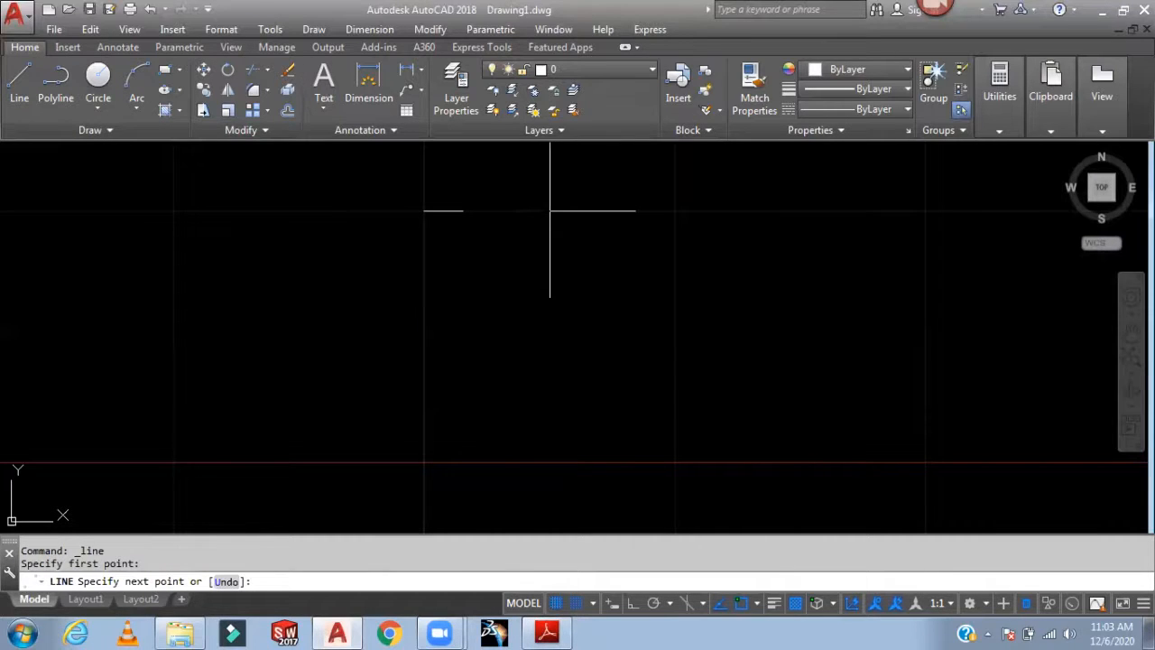
left_click(675, 212)
left_click(674, 463)
left_click(675, 463)
left_click(424, 463)
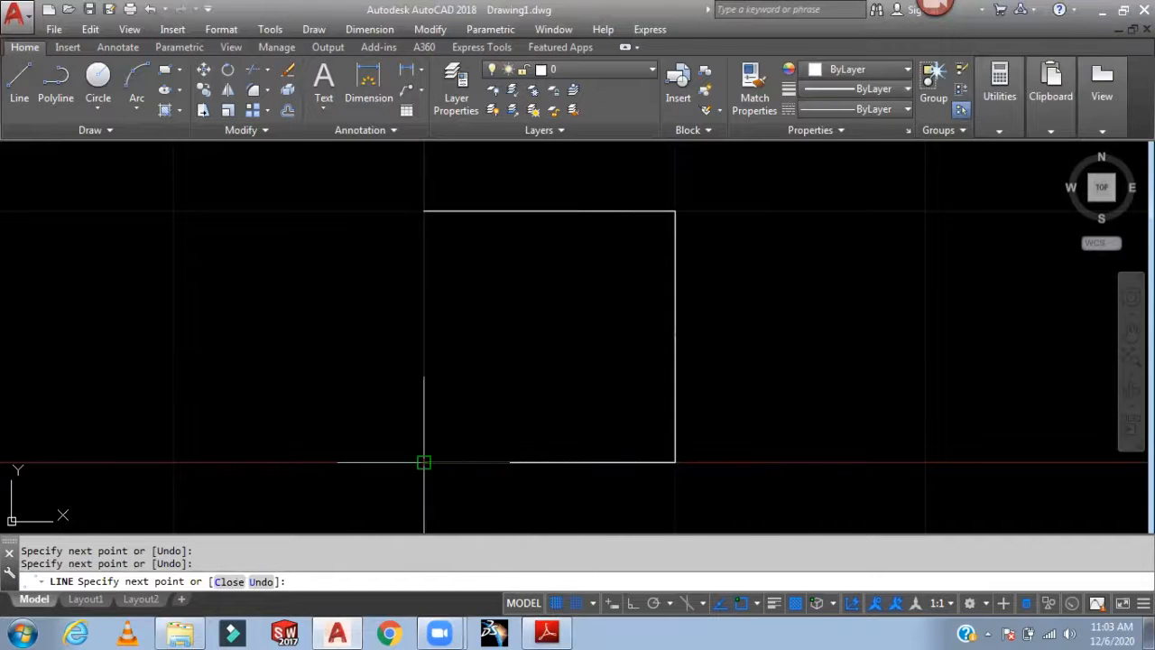
left_click(424, 211)
key("Escape")
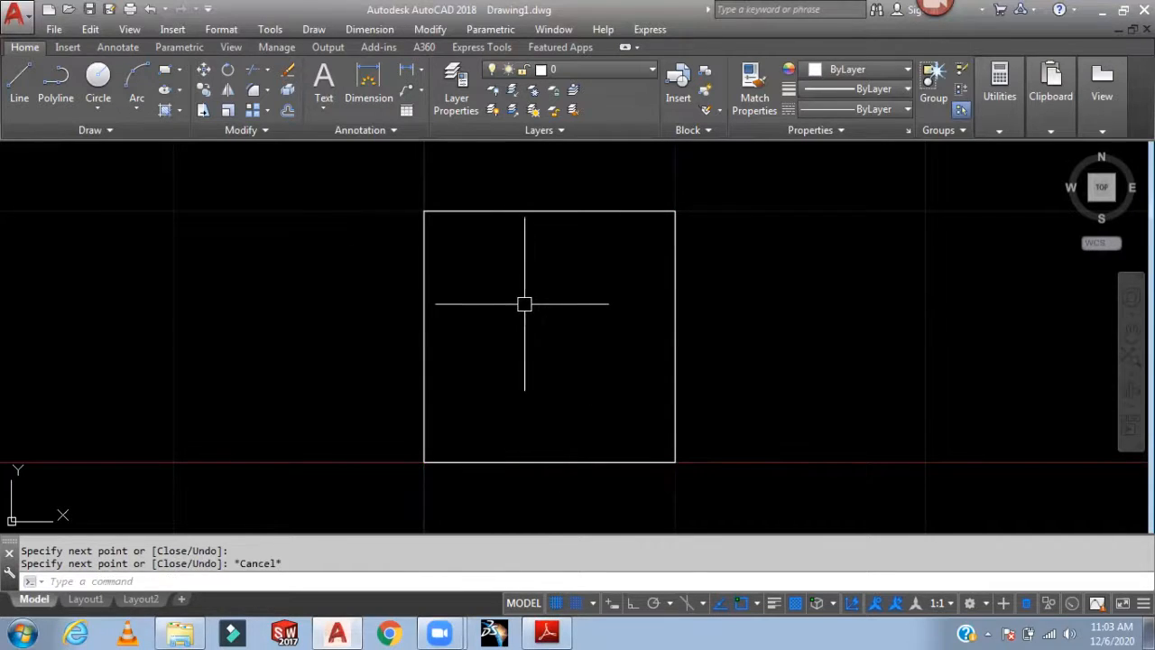
Add a linear dimension above the square for the length of its top edge
middle_click_drag(543, 339, 582, 431)
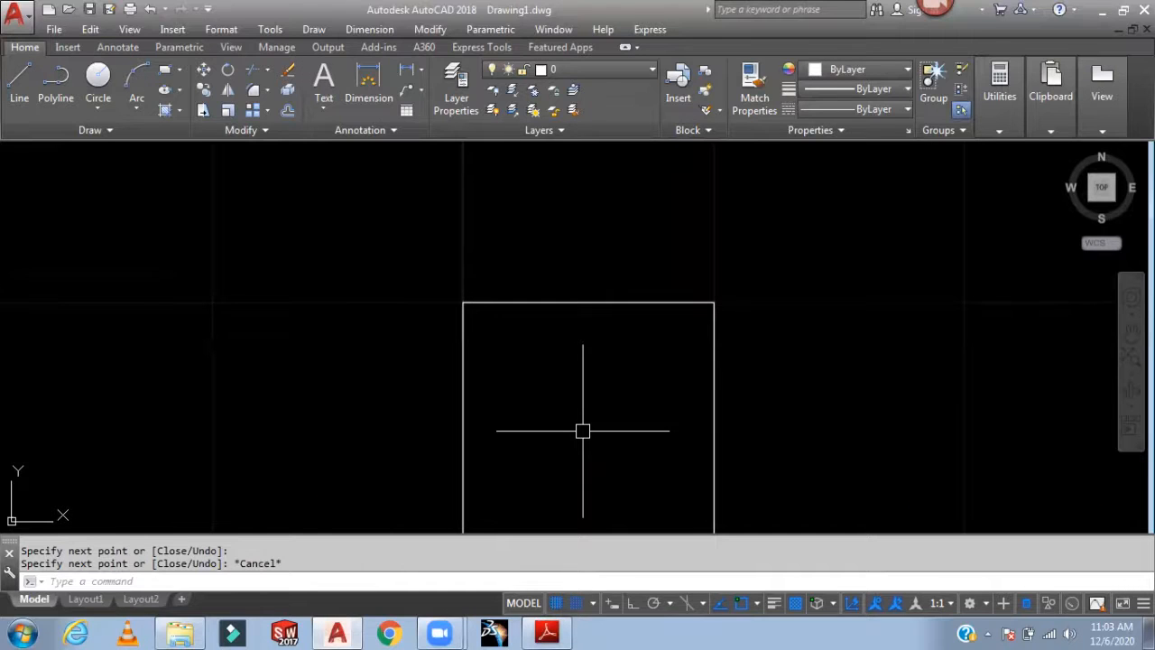
type("DL")
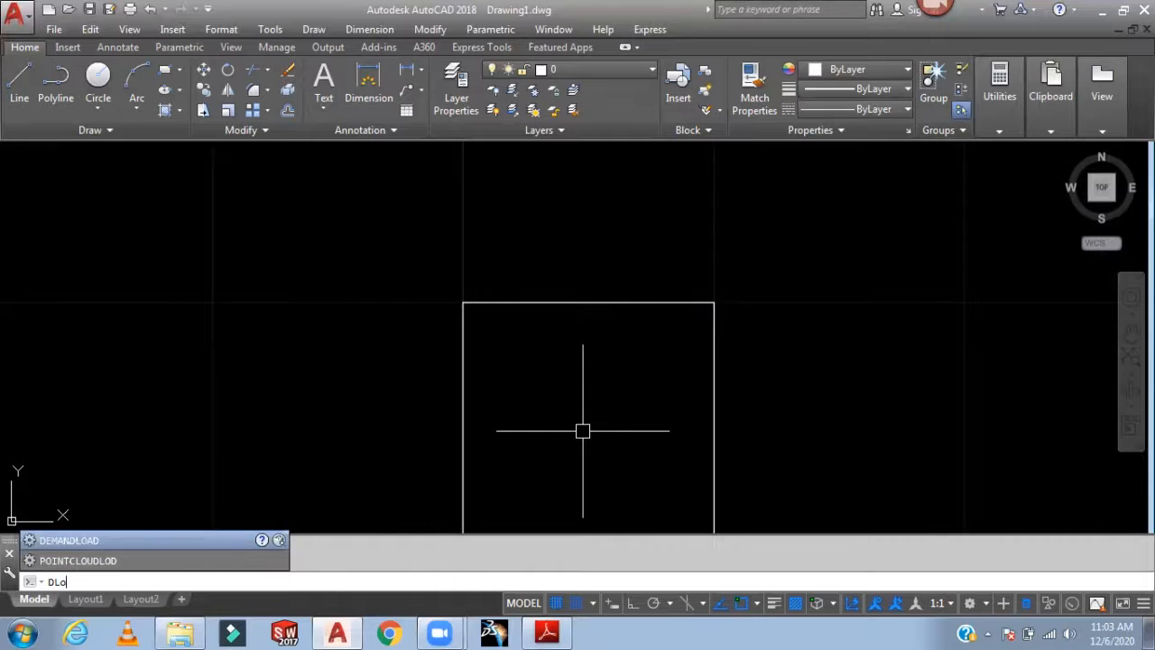
type("I")
key("Return")
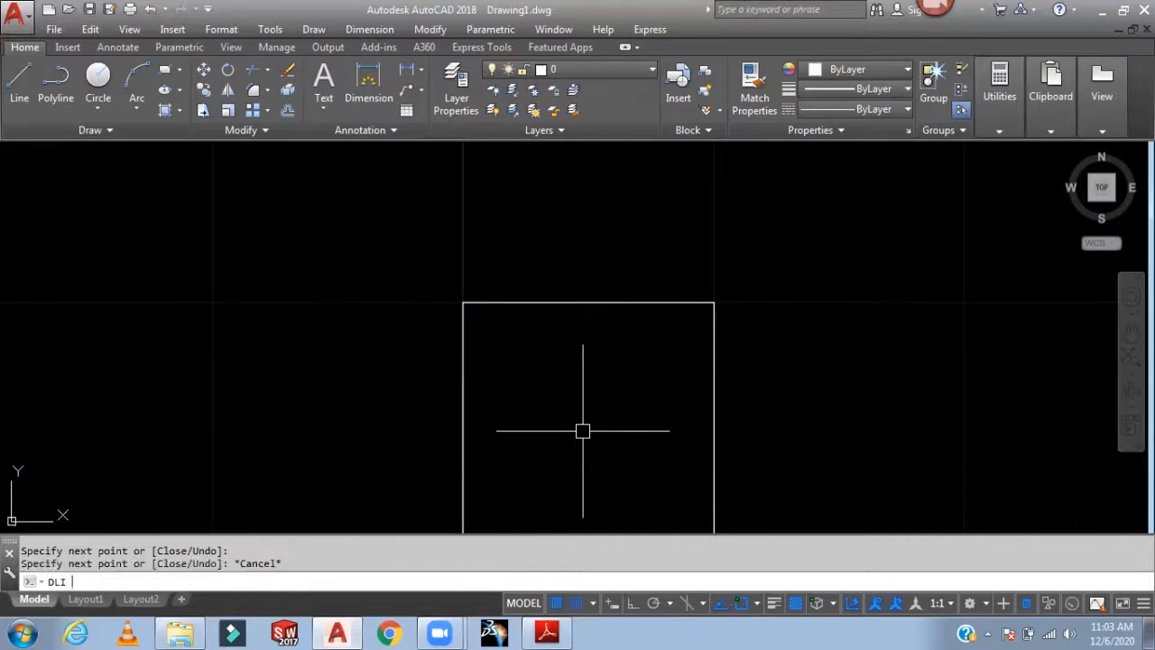
left_click(463, 302)
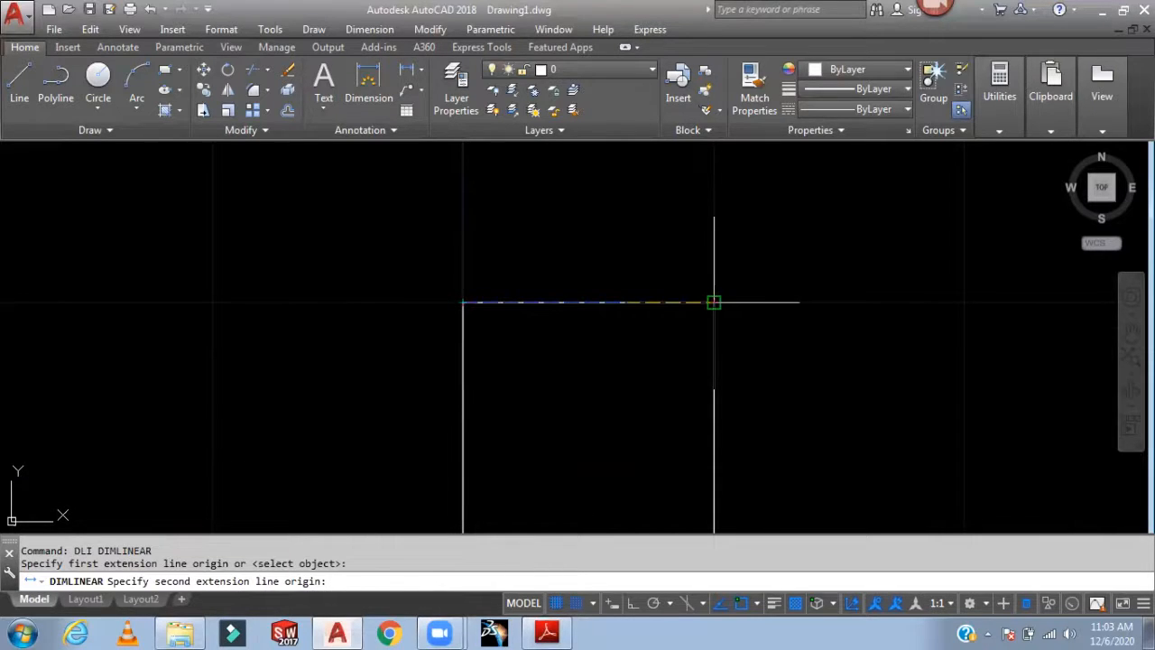
left_click(714, 302)
left_click(588, 177)
Add a vertical linear dimension beside the square for the height of its right edge
scroll(743, 262, "down", 2)
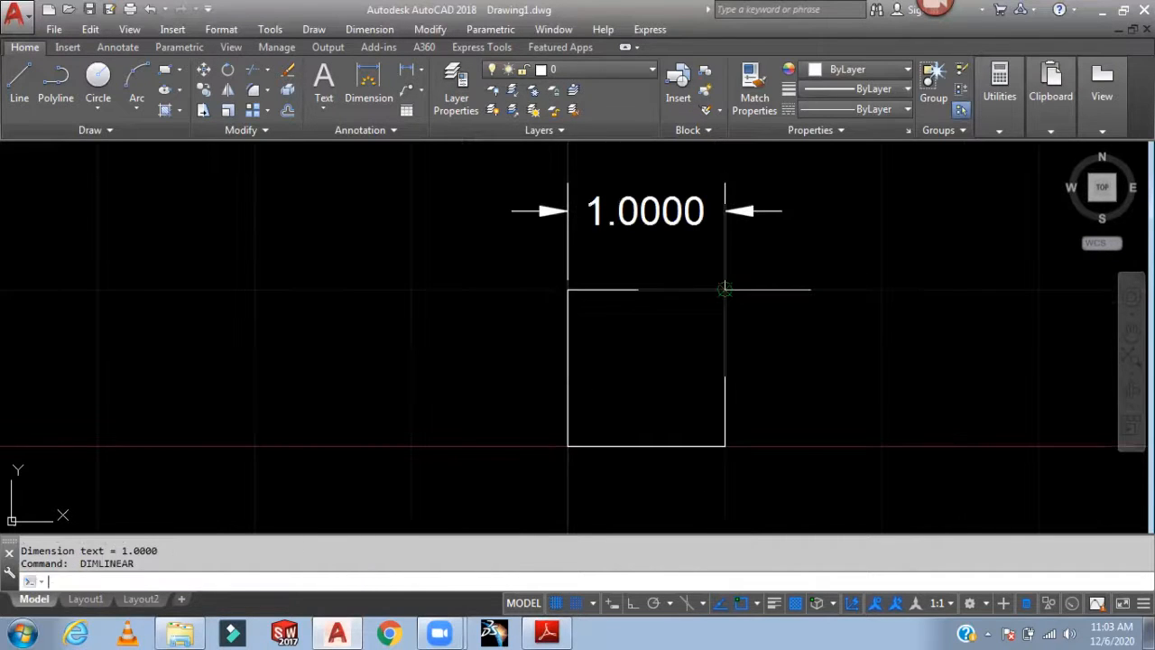
key("Return")
left_click(725, 289)
left_click(724, 446)
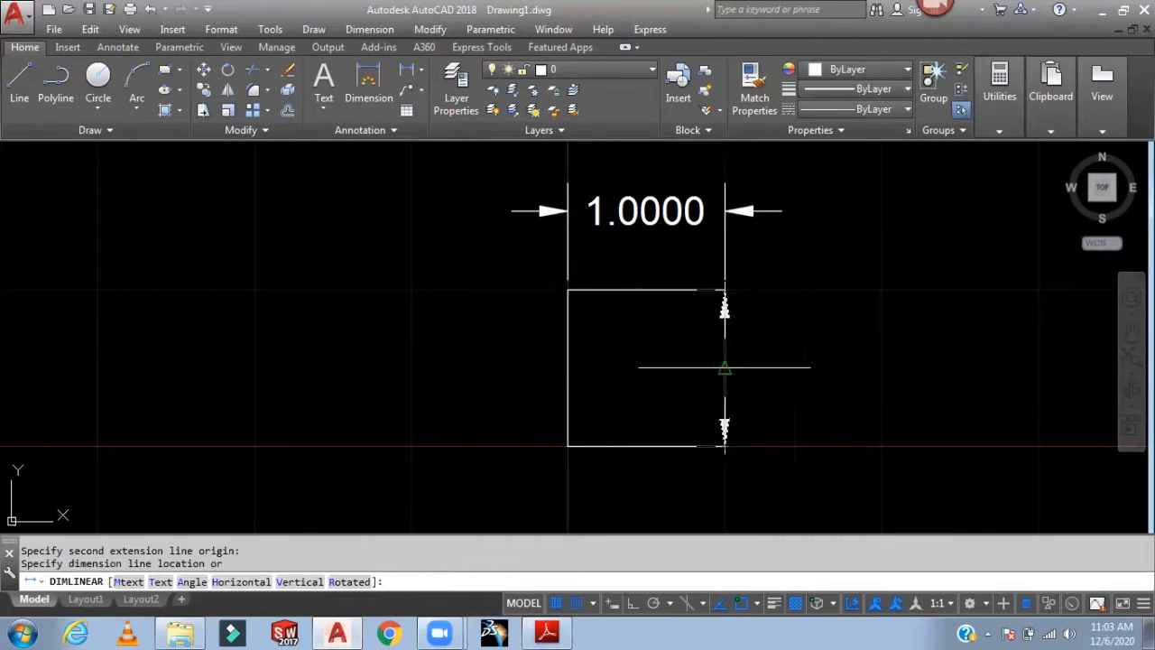
left_click(803, 367)
scroll(699, 322, "up", 2)
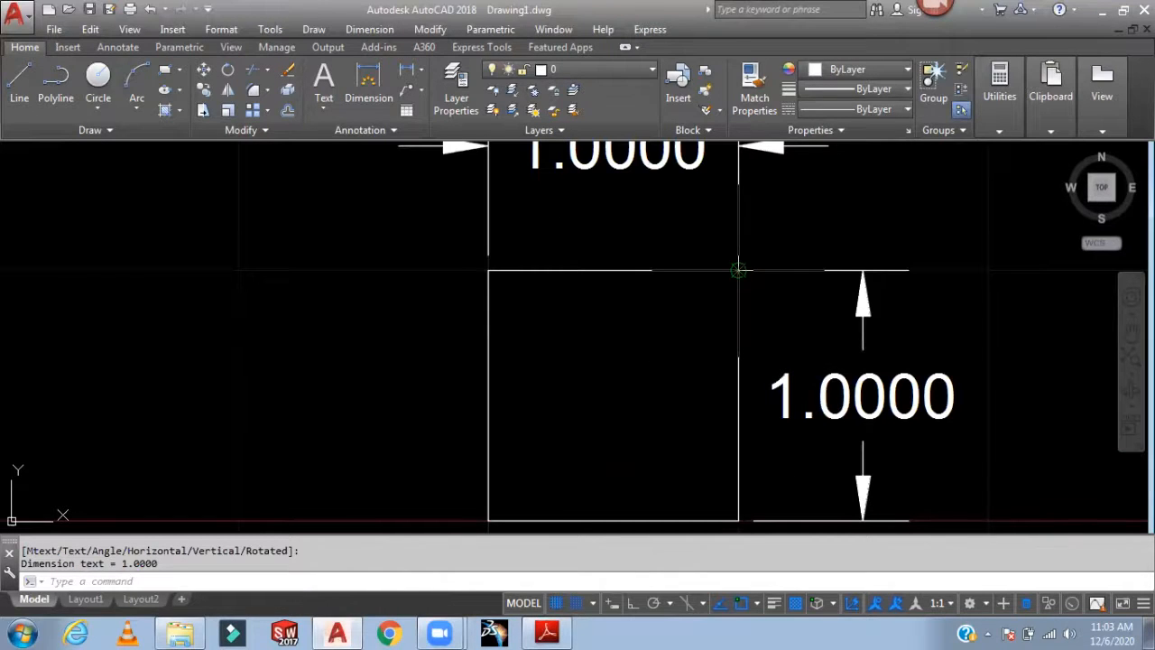
key("Return")
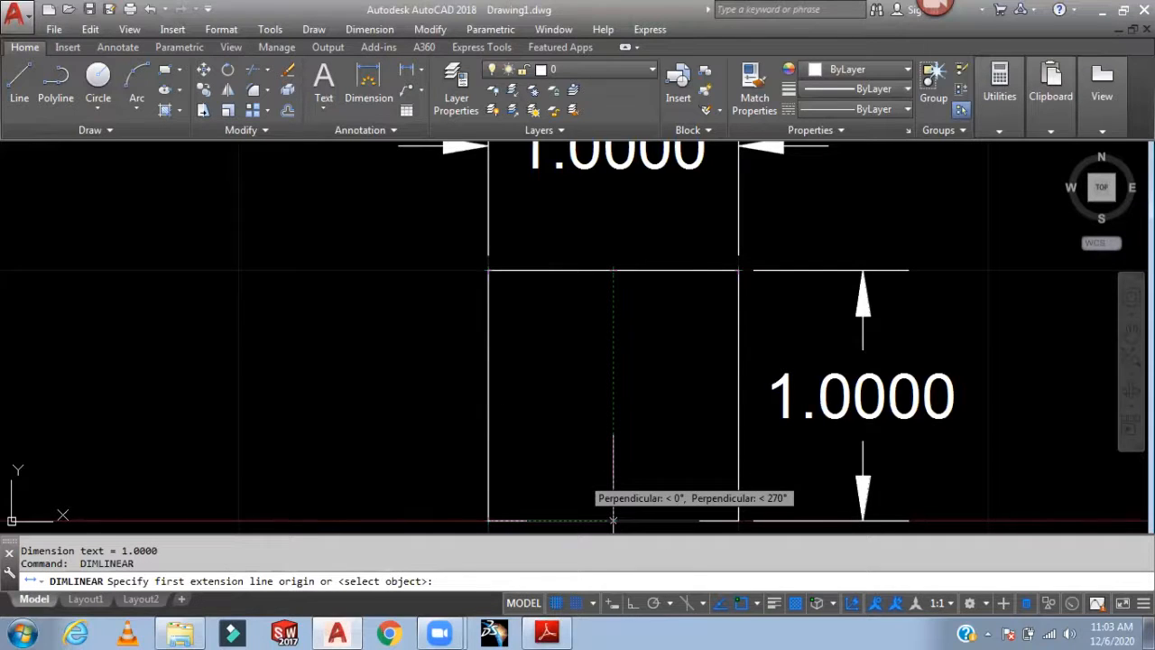
scroll(688, 428, "down", 2)
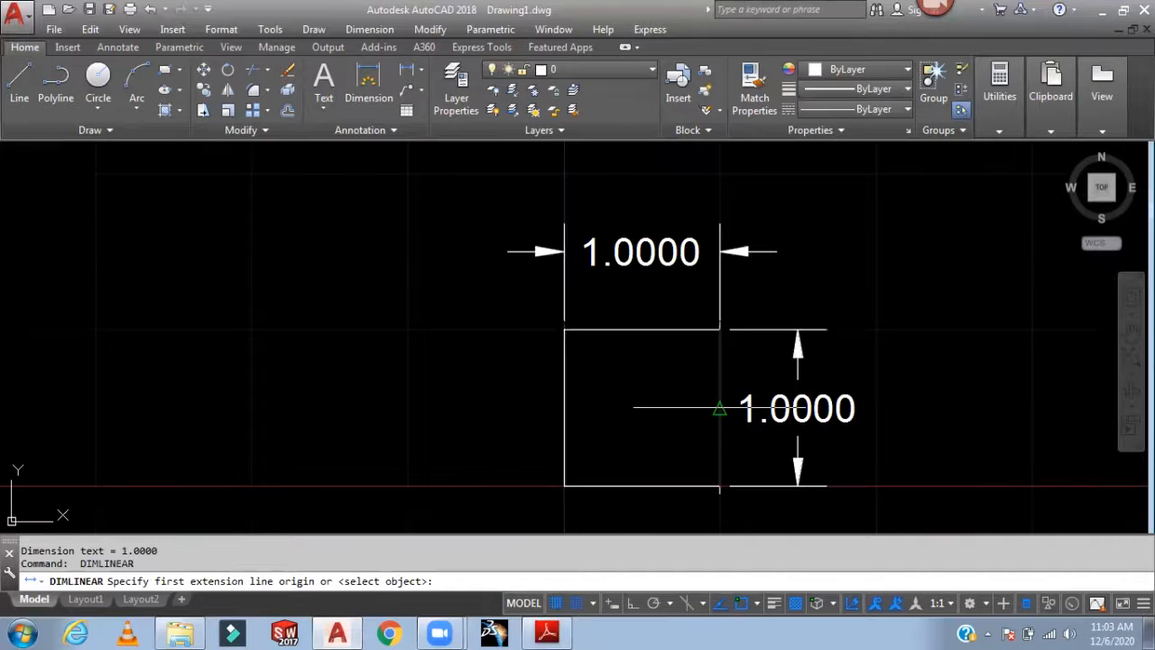
key("Escape")
scroll(590, 297, "up", 2)
scroll(595, 312, "down", 2)
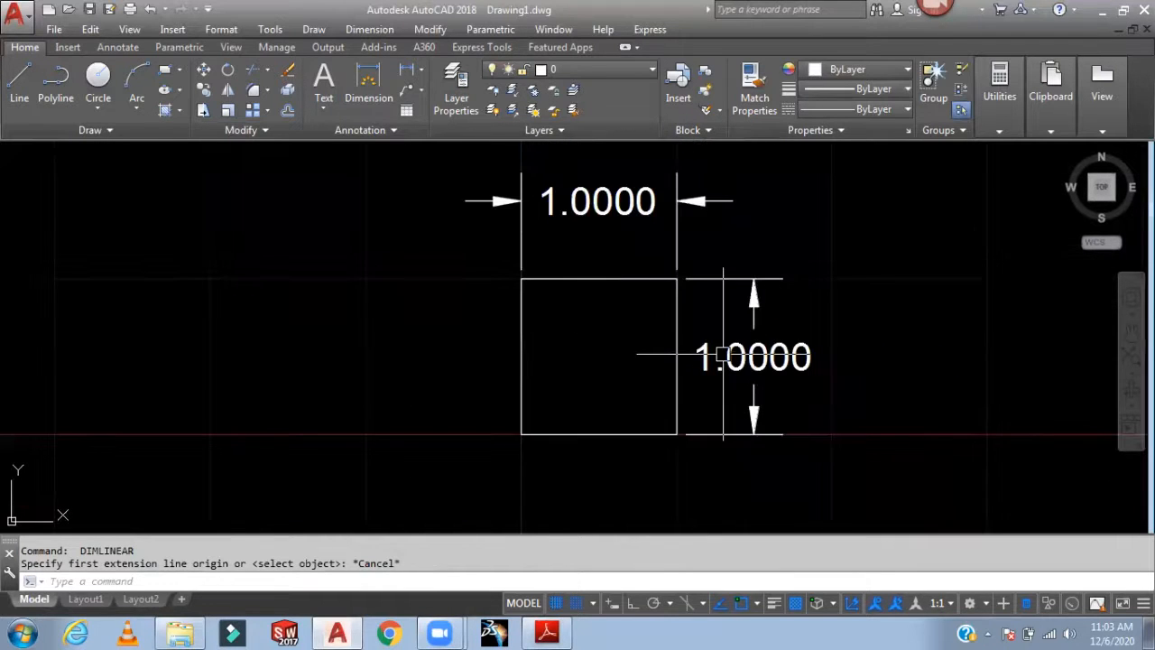
Set the snap X and Y spacing to 1 in the snap settings, matching the grid spacing
left_click(599, 601)
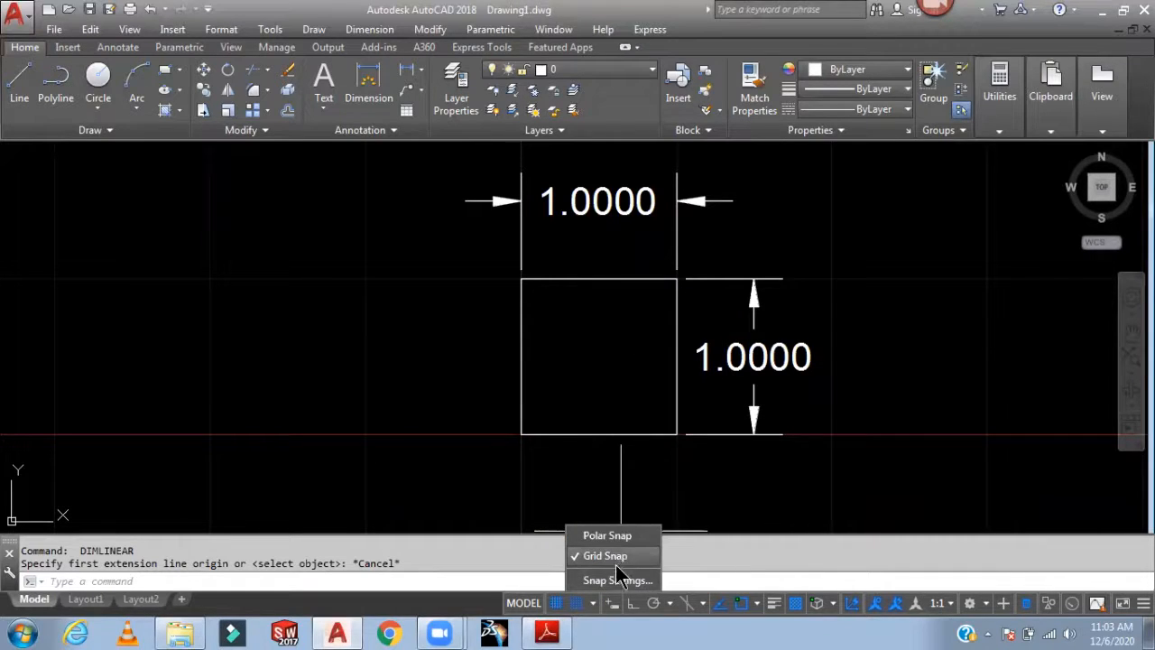
left_click(619, 580)
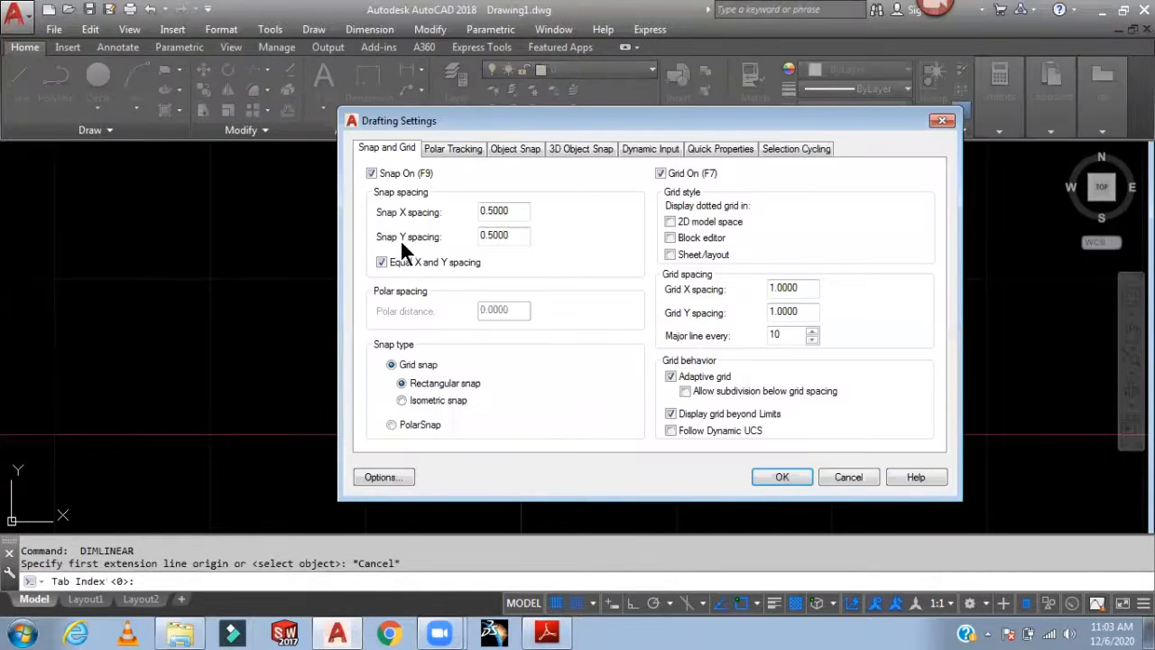
left_click_drag(517, 210, 463, 216)
key("Tab")
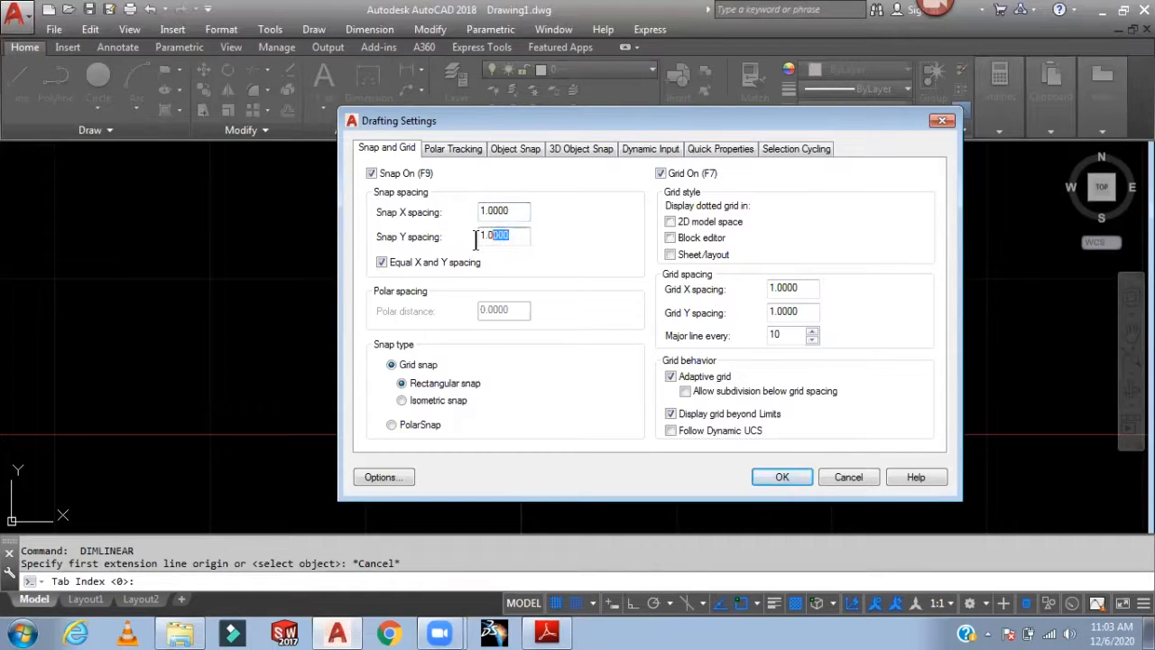
left_click(774, 476)
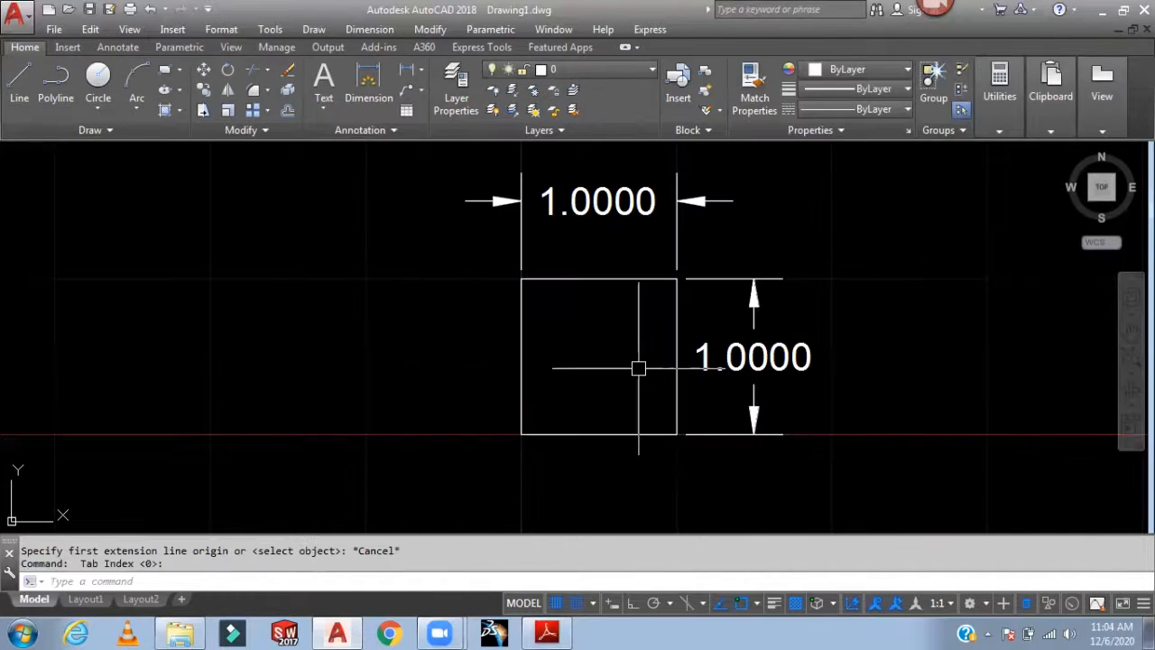
Draw a second closed square of about 1 by 1 units on the X axis, one grid cell right of the dimensioned square
type("l")
key("Return")
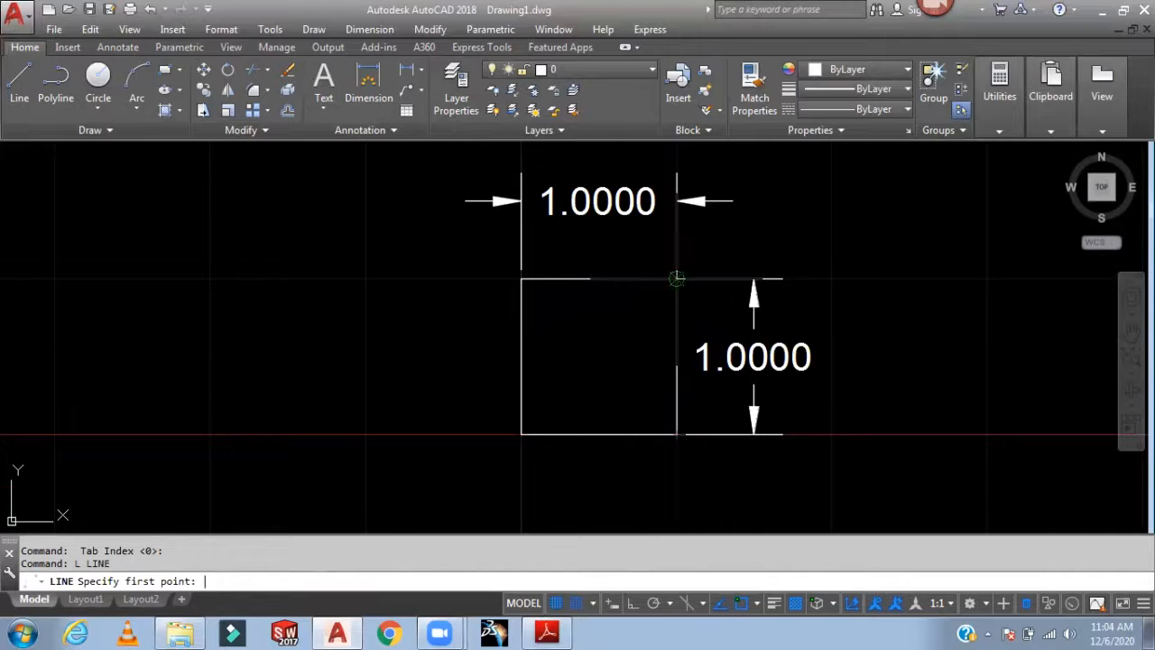
left_click(676, 279)
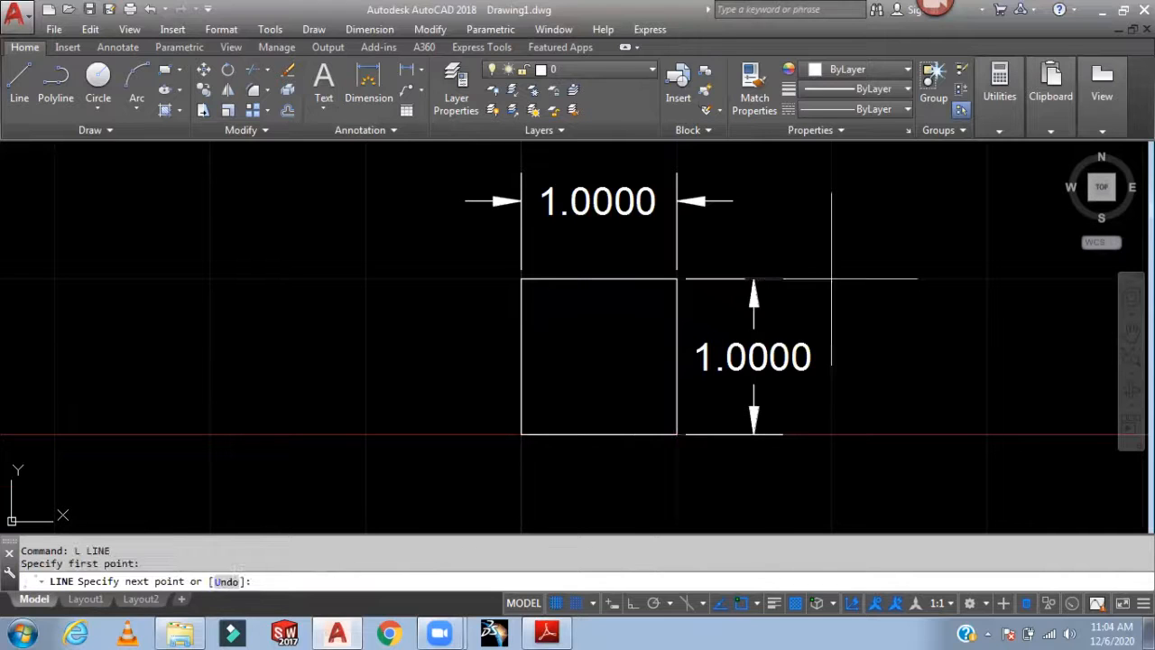
left_click(987, 279)
middle_click_drag(907, 350, 672, 315)
left_click(753, 400)
left_click(598, 400)
left_click(598, 243)
key("Return")
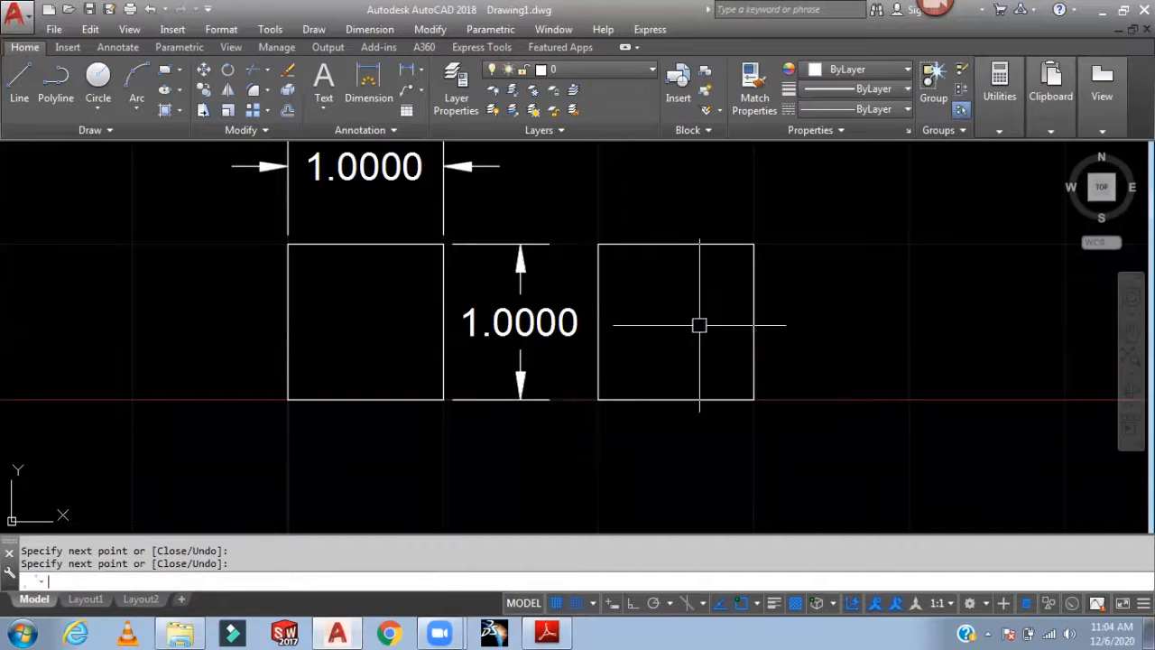
Turn off the grid display while leaving grid snap on
scroll(690, 344, "down", 2)
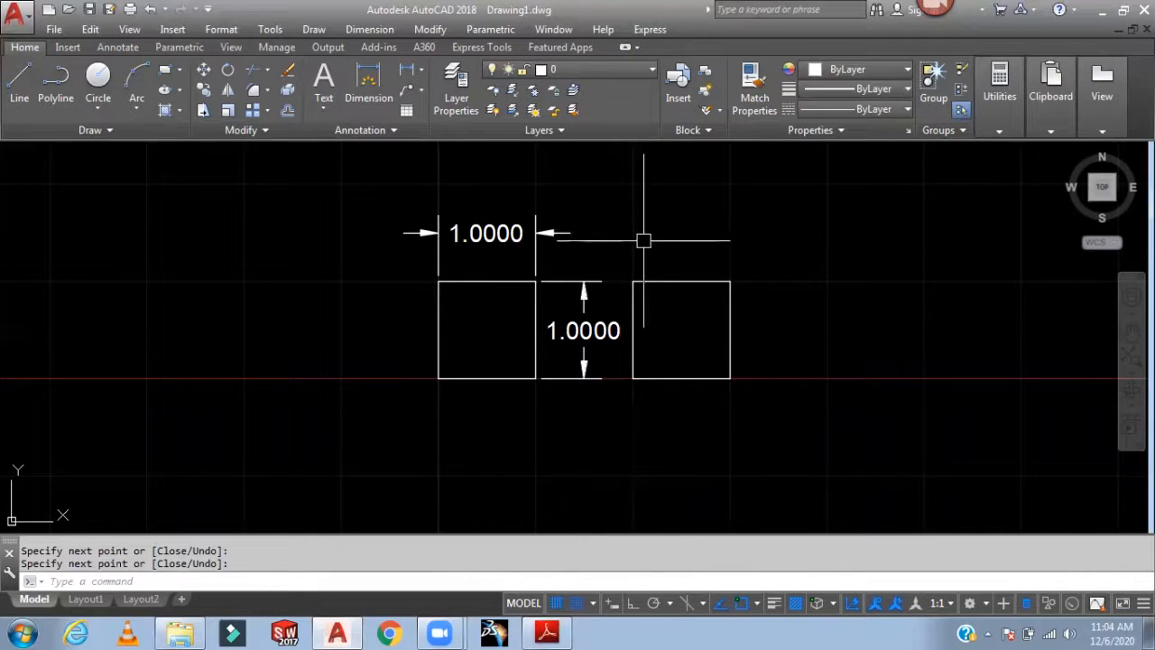
middle_click_drag(644, 237, 631, 376)
left_click(558, 600)
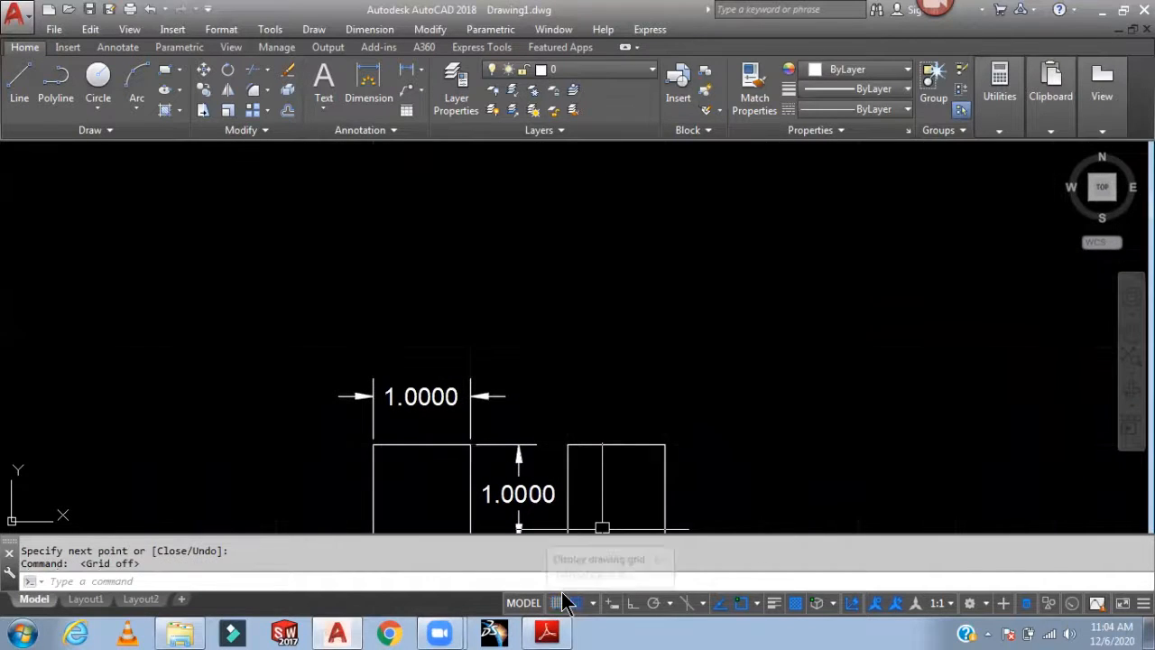
middle_click_drag(606, 330, 565, 379)
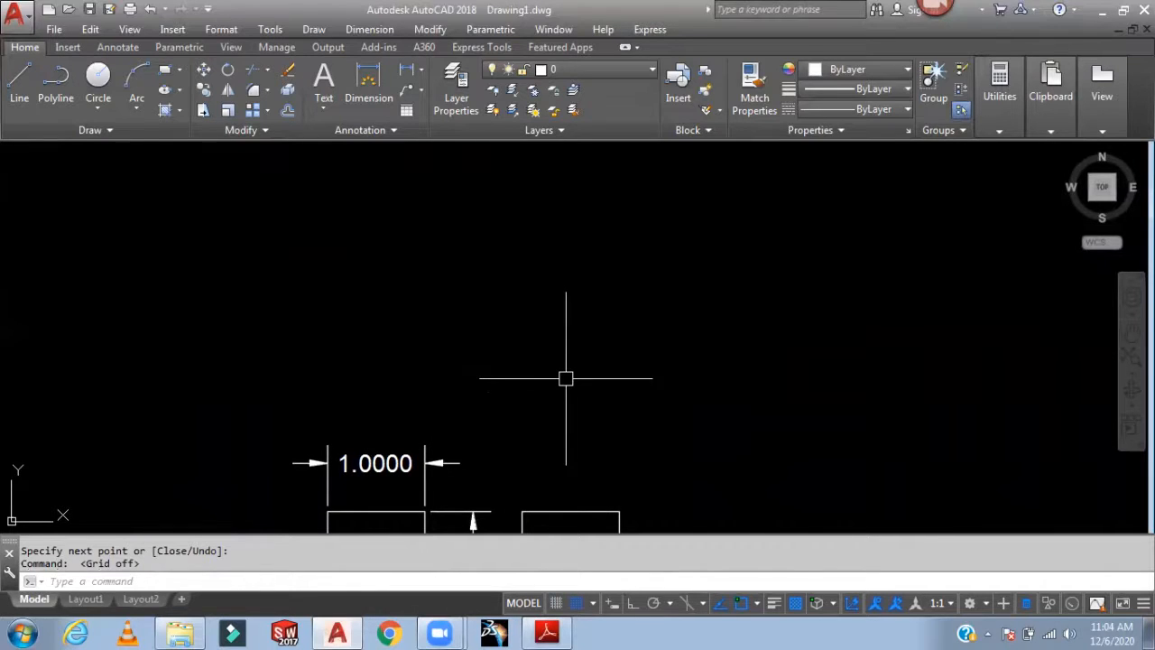
Draw a closed L-shaped outline of about 2 by 2 units above the squares with the Line tool, using 1-unit snap increments
type("L")
key("Return")
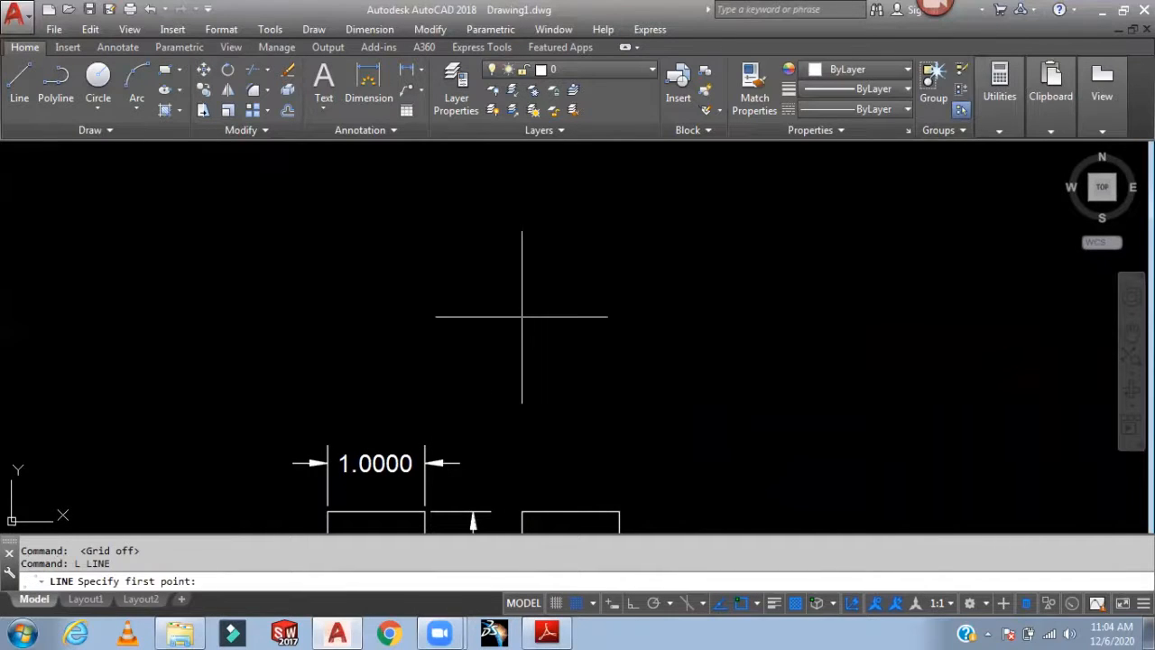
left_click(425, 219)
left_click(522, 219)
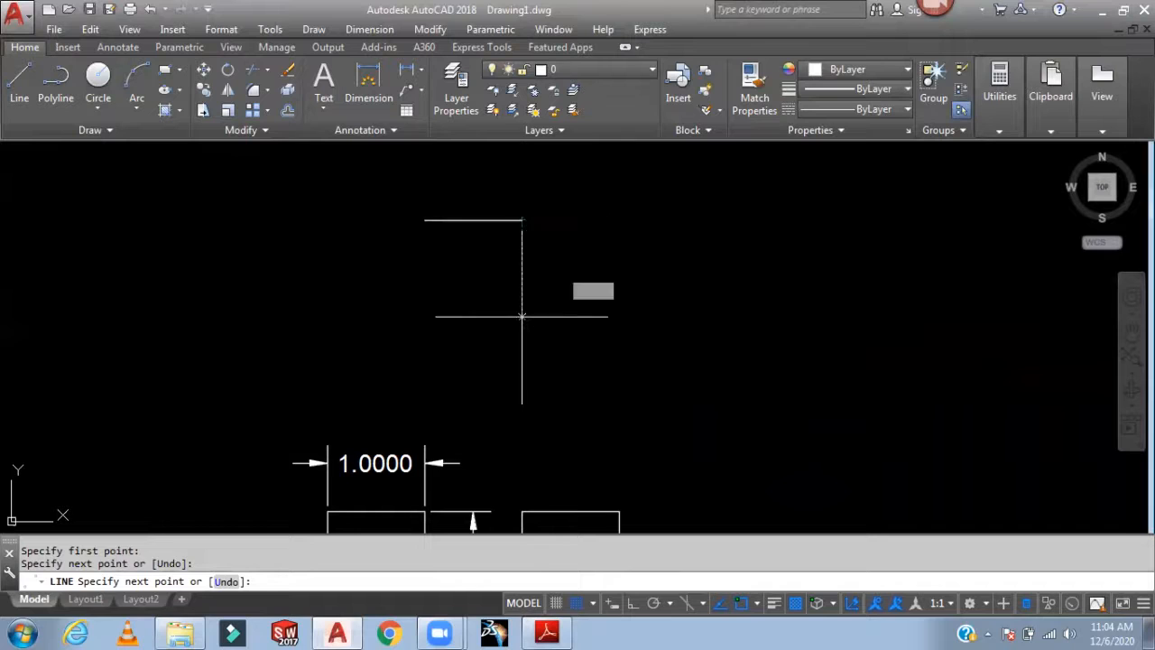
left_click(521, 316)
left_click(619, 315)
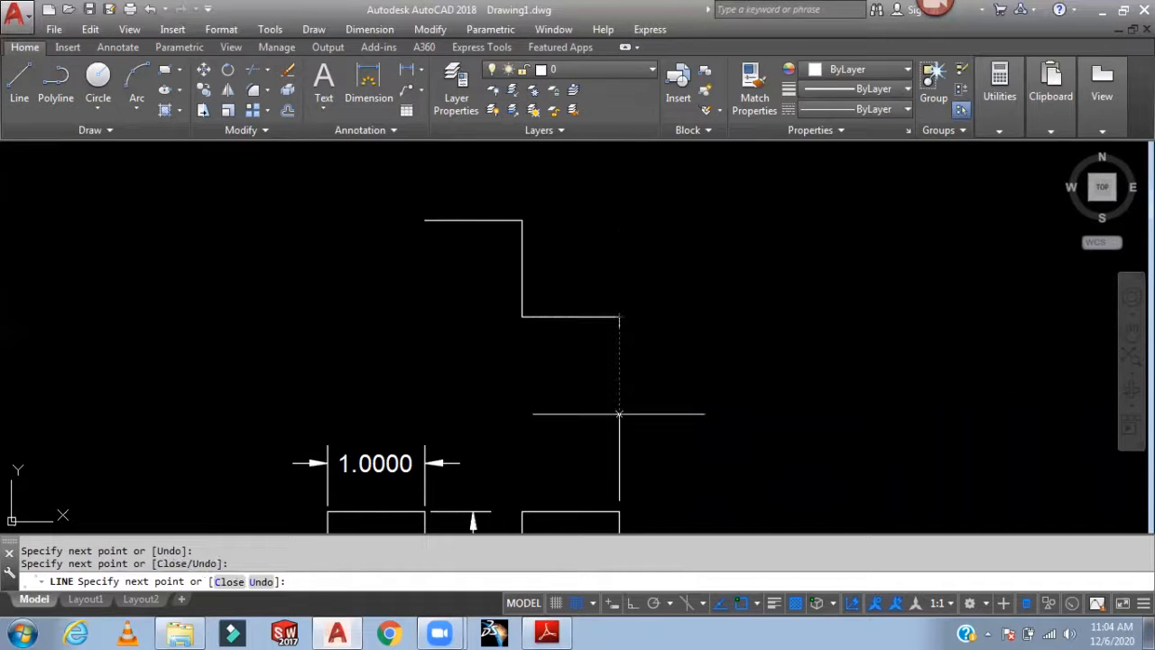
left_click(619, 415)
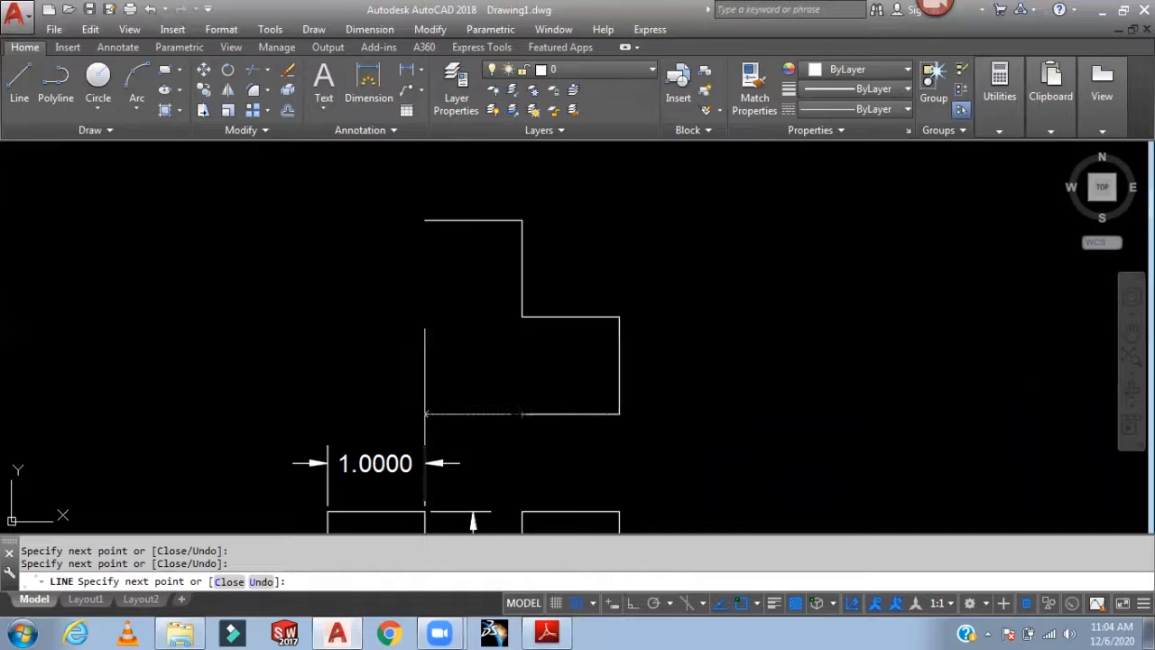
left_click(425, 414)
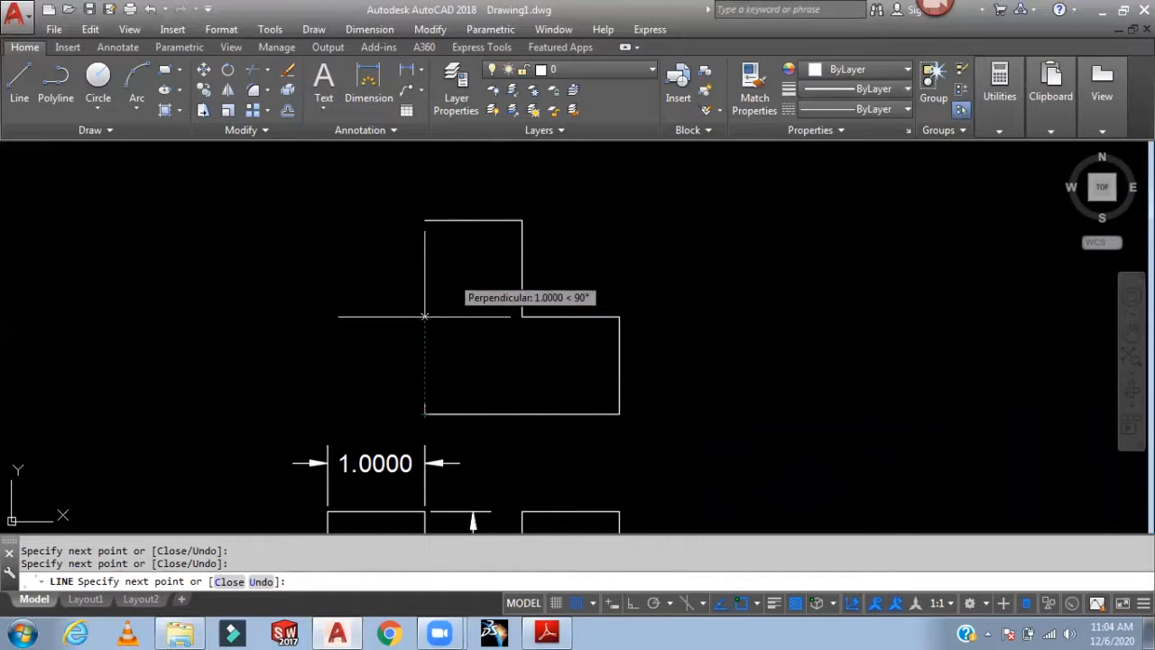
left_click(425, 220)
key("Return")
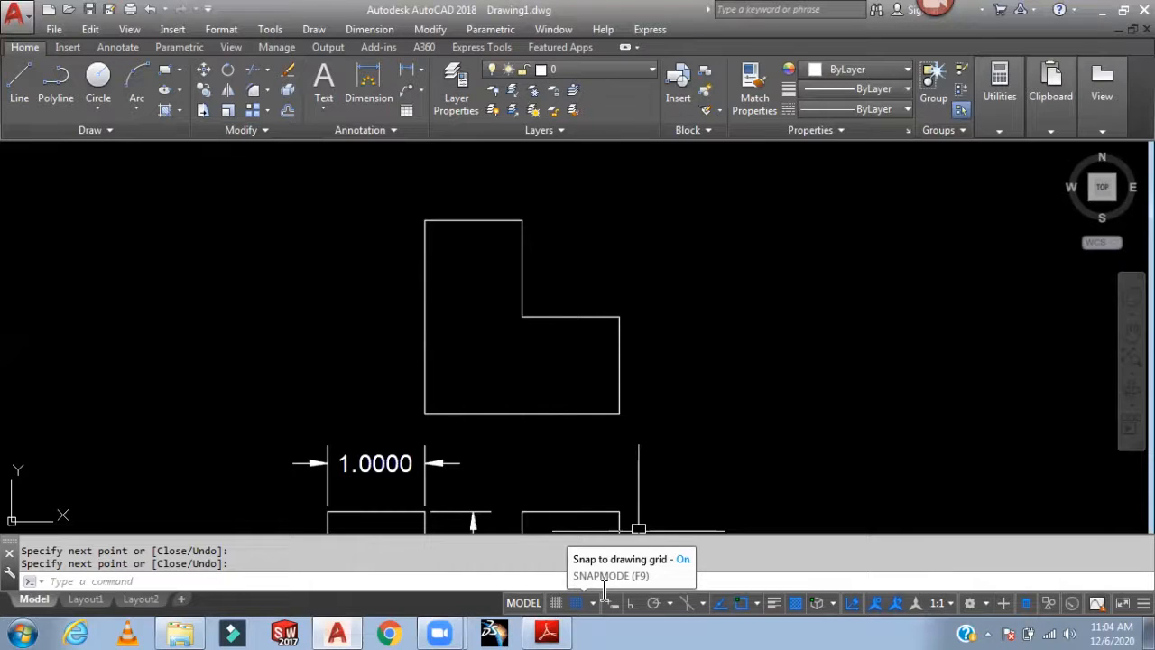
Turn off grid snap and draw four freehand line segments forming a pentagon-like shape, open at its base, beside the L-shape
left_click(575, 602)
type("L")
key("Return")
left_click(751, 410)
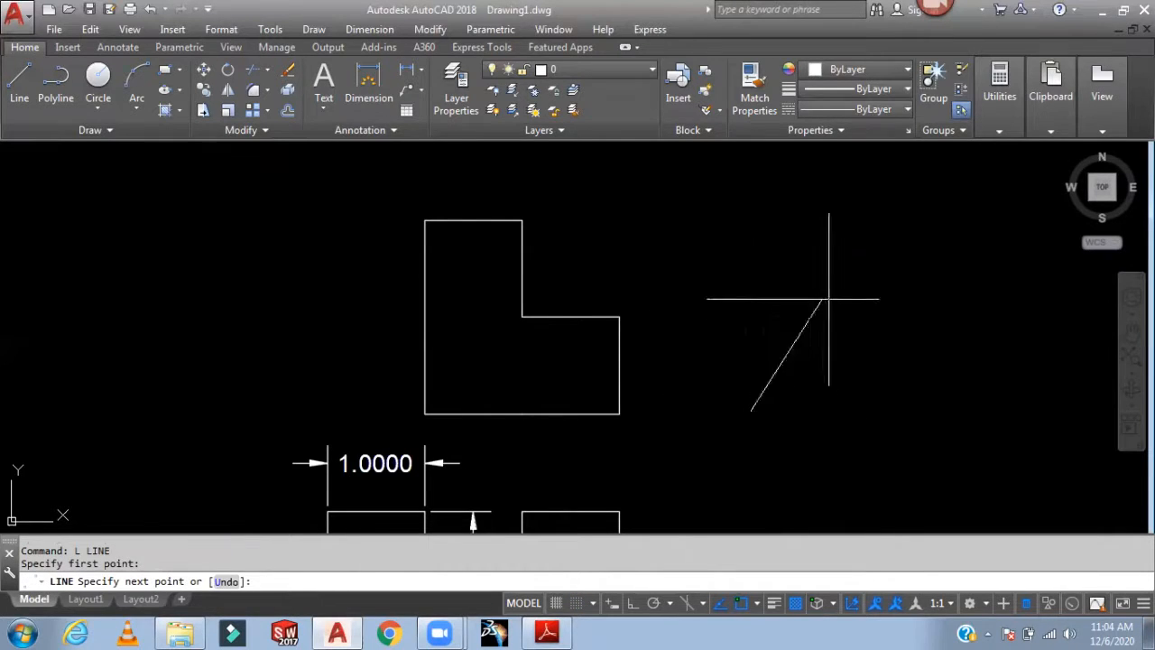
left_click(686, 320)
left_click(790, 244)
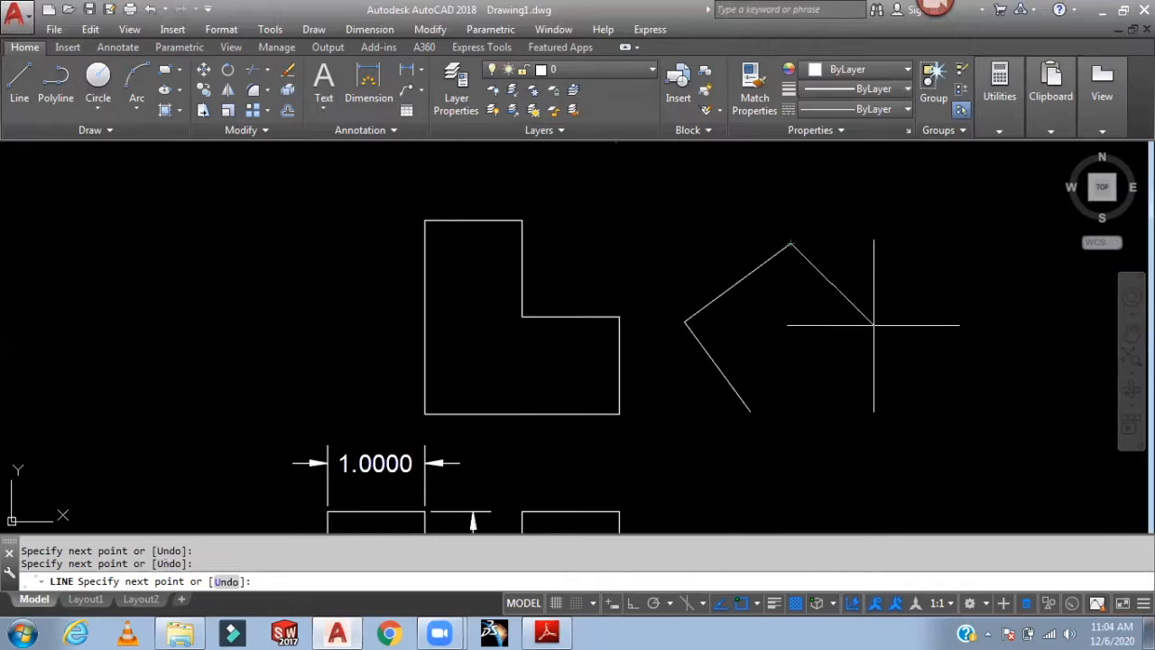
left_click(874, 325)
left_click(862, 406)
key("Return")
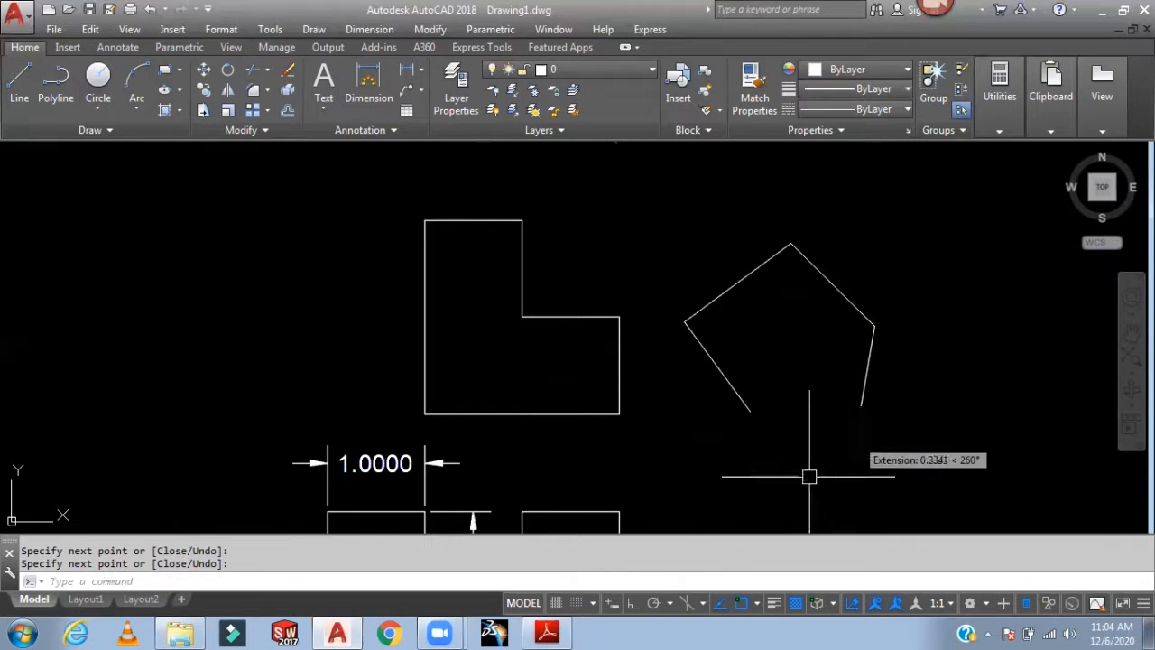
Turn grid snap back on and draw a second closed L-shape of about 2 by 2 units above the pentagon-like shape
left_click(575, 603)
key("Return")
middle_click_drag(635, 236, 609, 414)
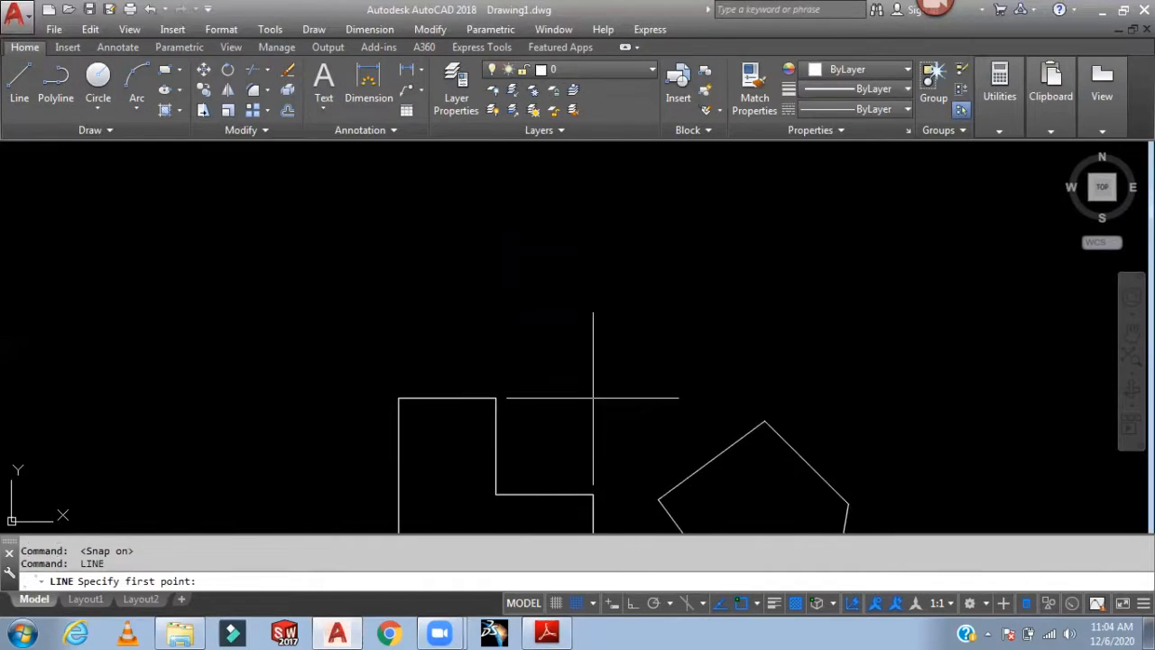
left_click(593, 203)
left_click(690, 203)
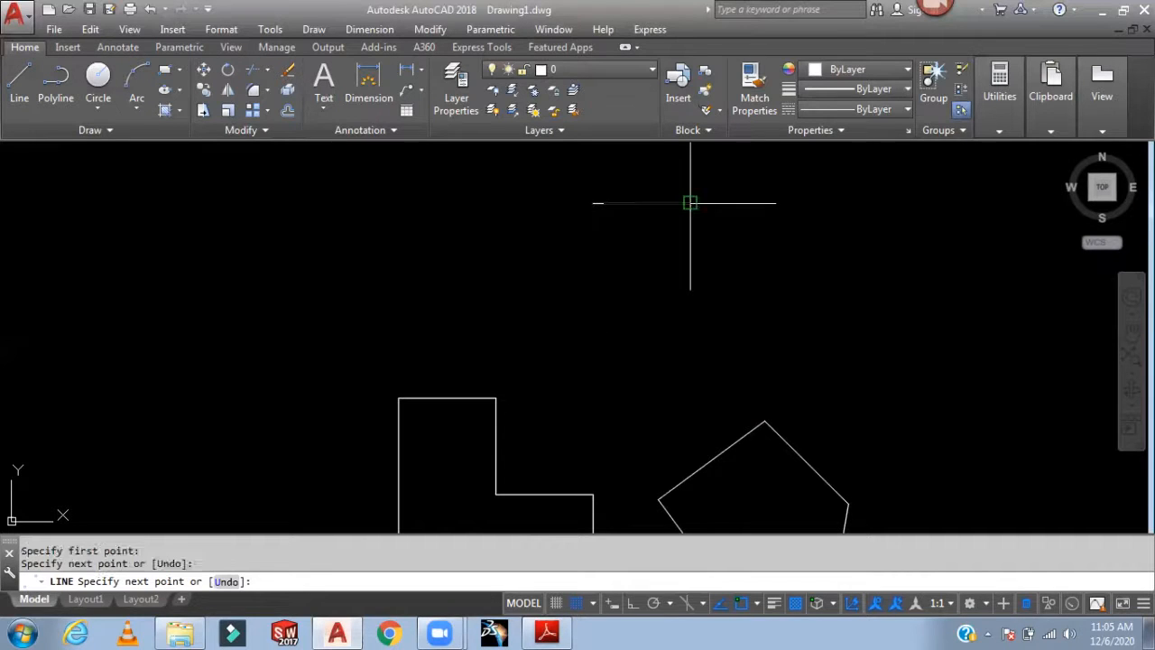
left_click(691, 299)
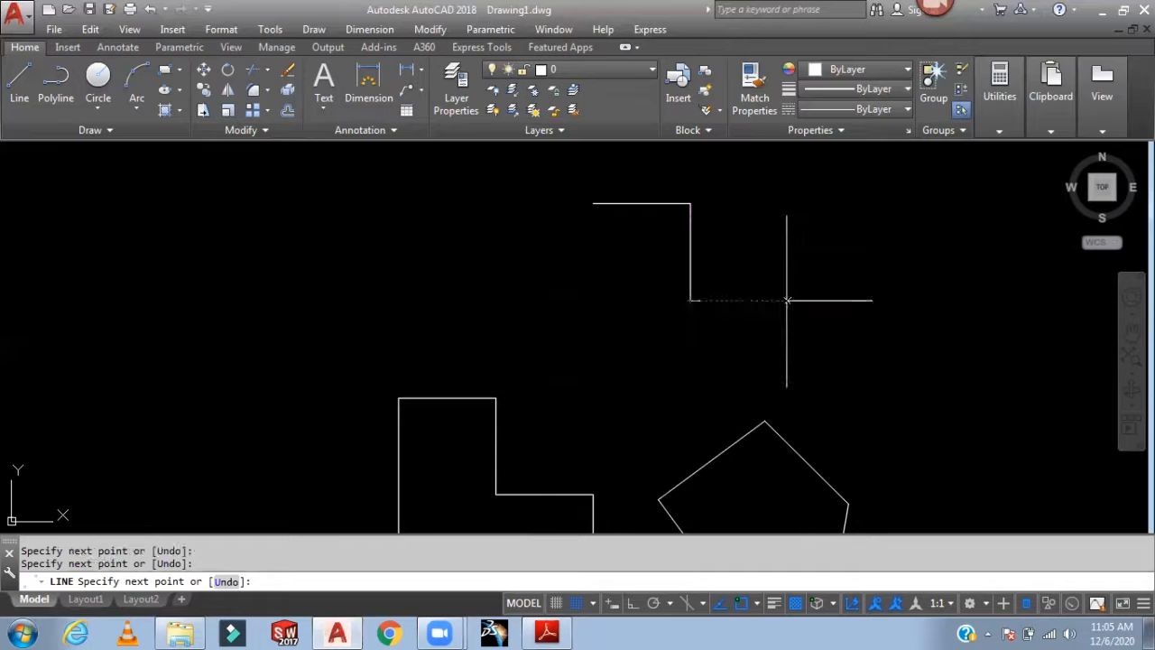
left_click(787, 300)
left_click(786, 397)
left_click(690, 398)
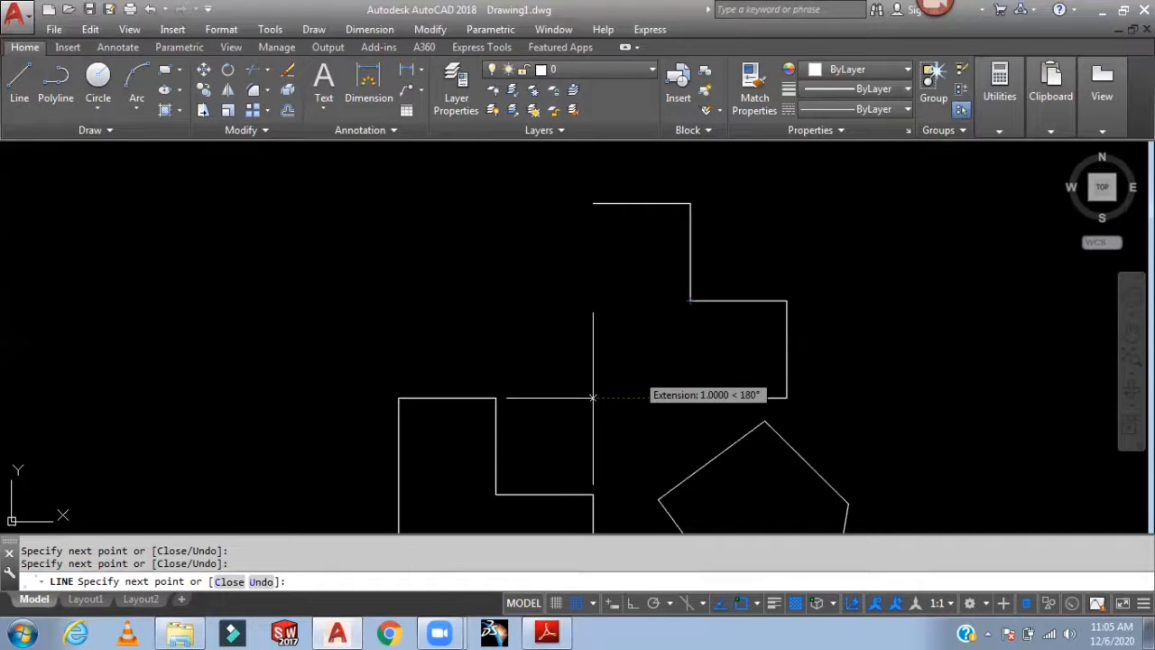
left_click(593, 397)
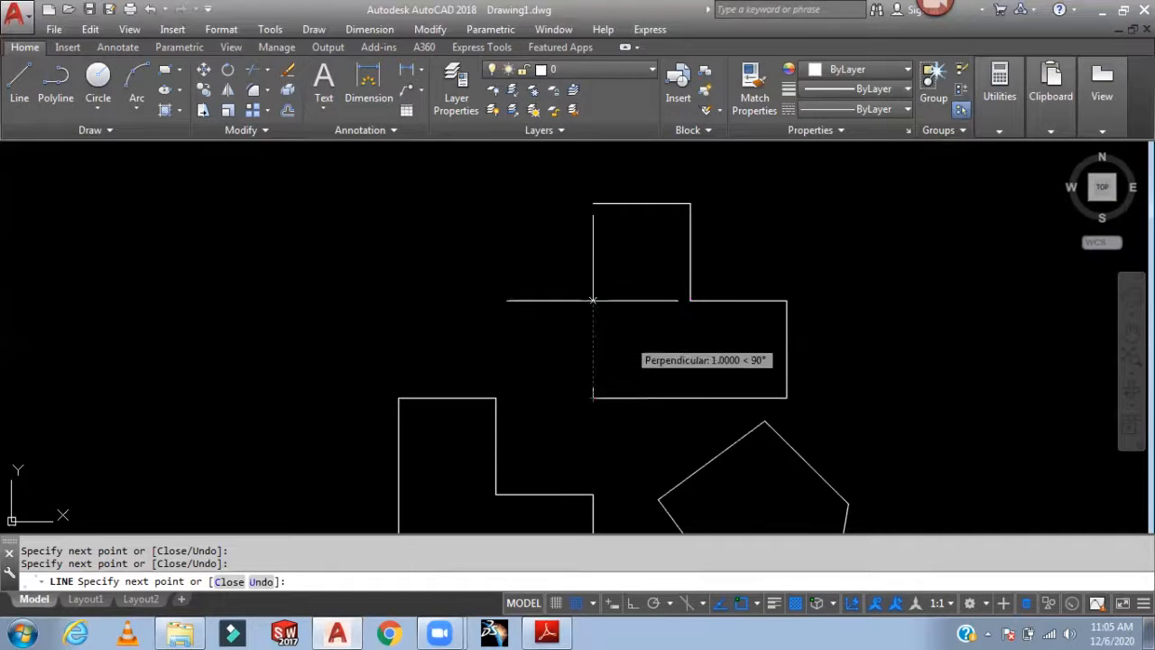
left_click(593, 300)
left_click(592, 203)
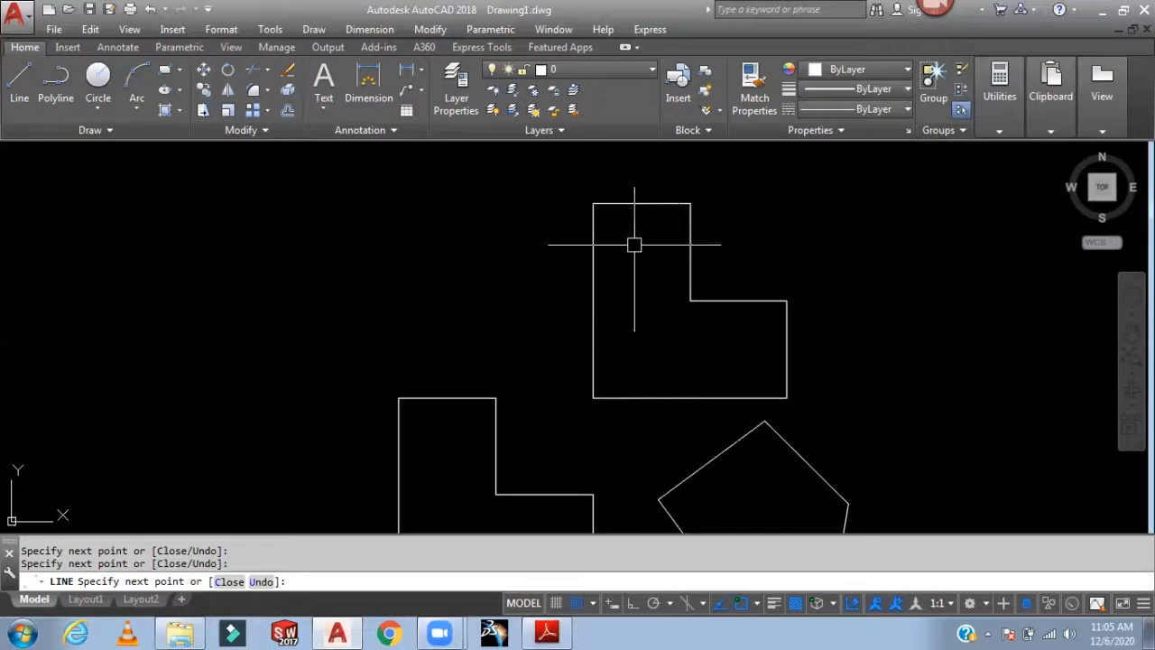
key("Return")
Try switching grid snap off and back on around starting a line to the right of the upper L-shape
left_click(583, 599)
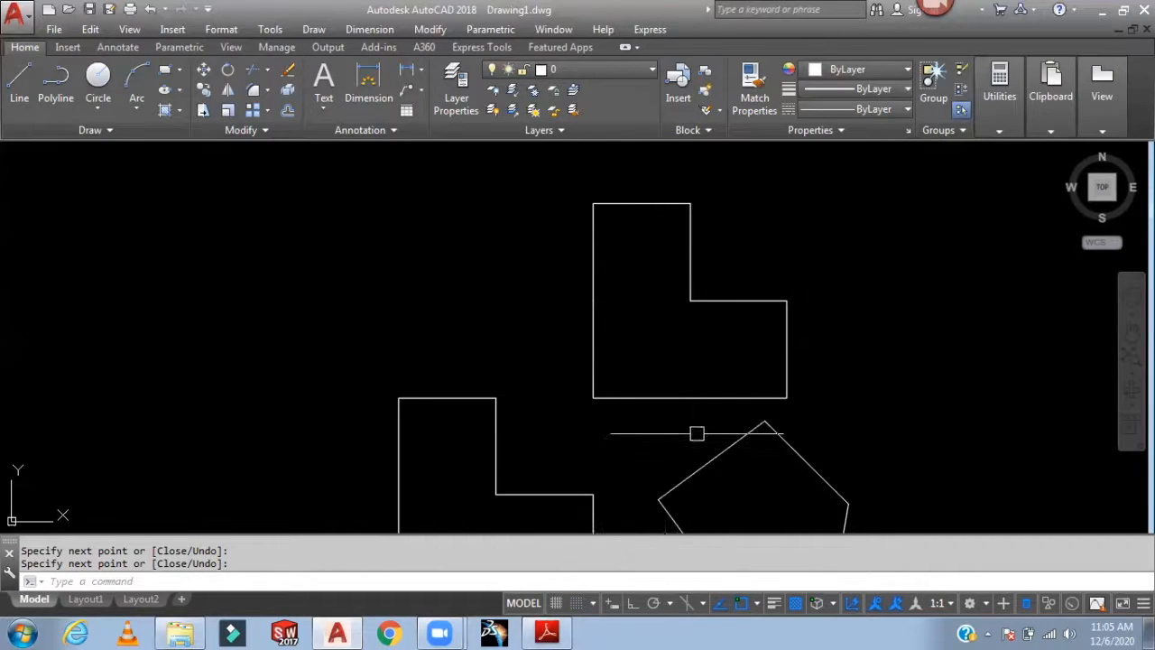
scroll(722, 396, "down", 2)
middle_click_drag(722, 383, 553, 278)
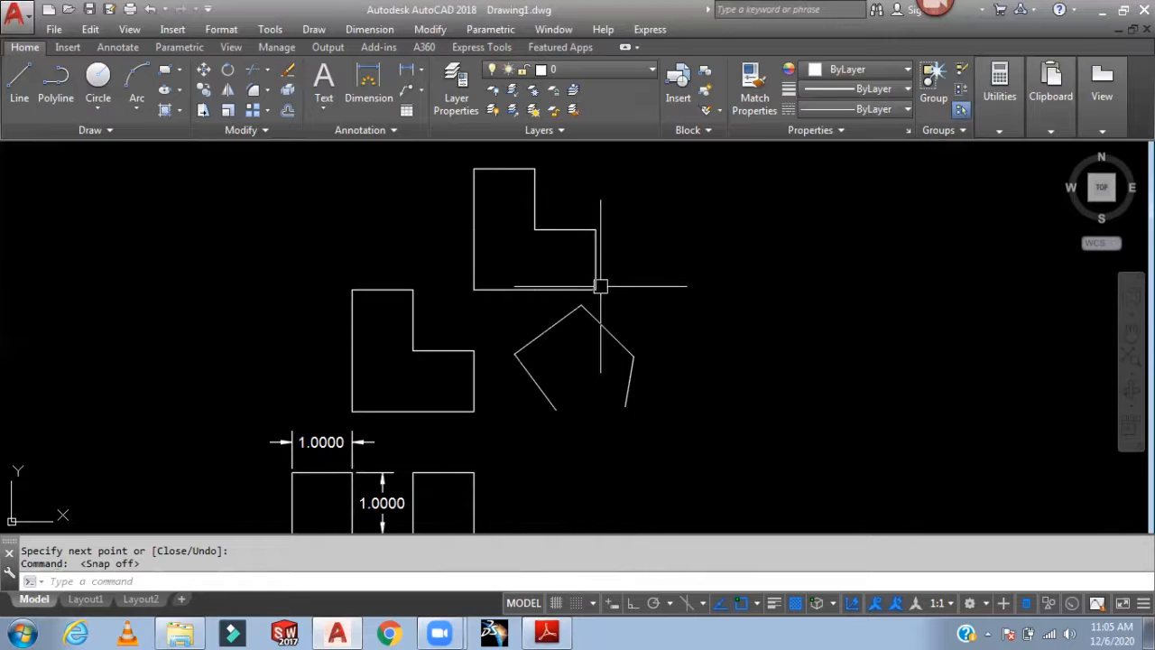
type("line")
key("Return")
left_click(673, 297)
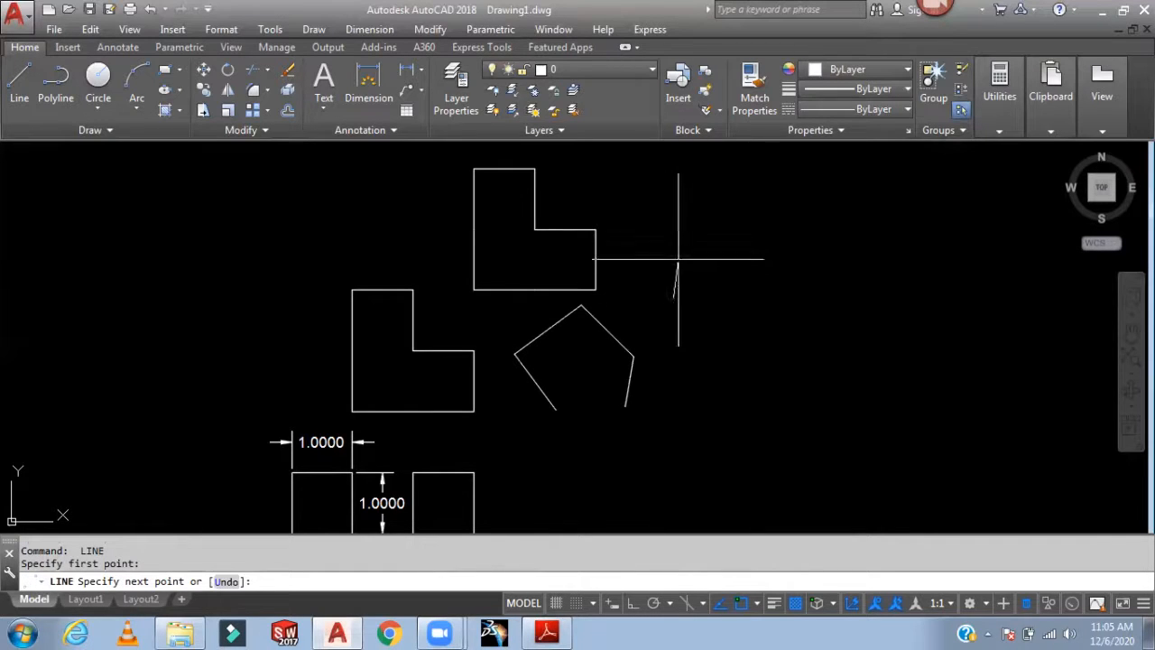
key("F9")
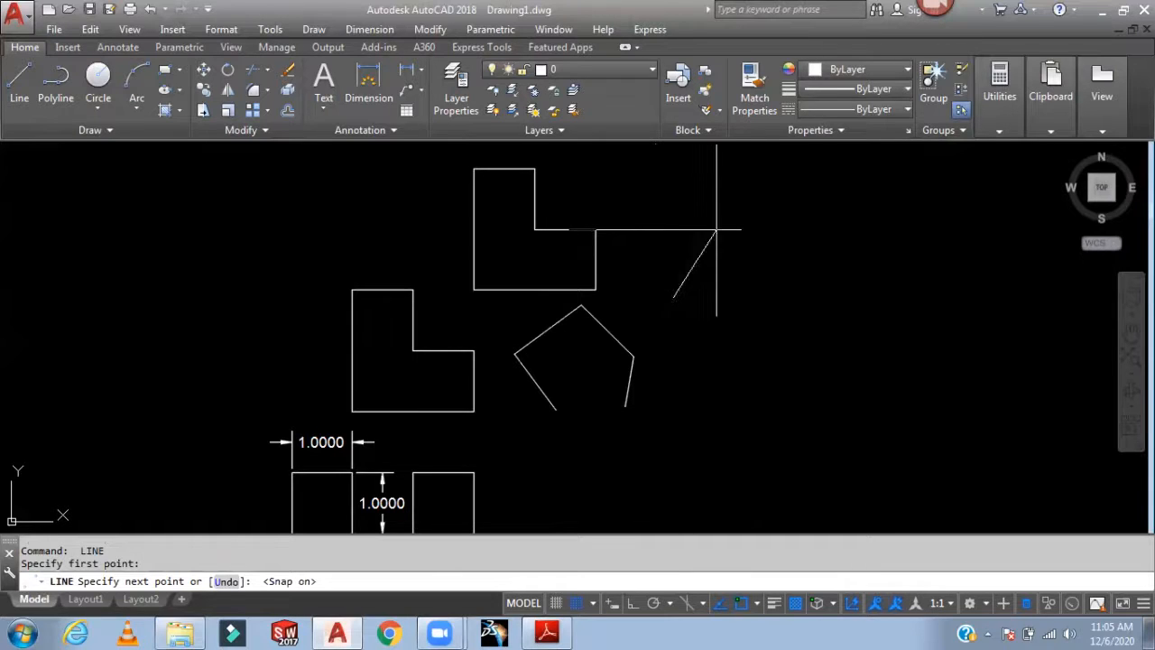
key("Return")
Turn on the grid display and draw a closed square of about 1 by 1 units to the right of the upper L-shape
middle_click_drag(682, 259, 663, 293)
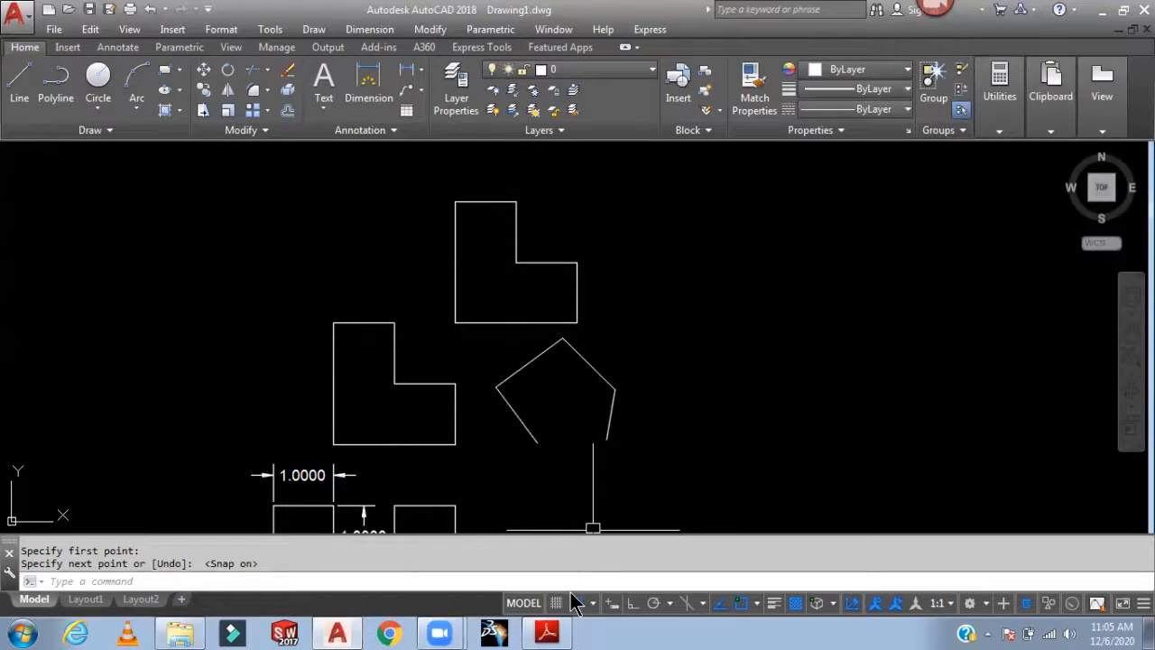
key("F7")
scroll(655, 271, "up", 2)
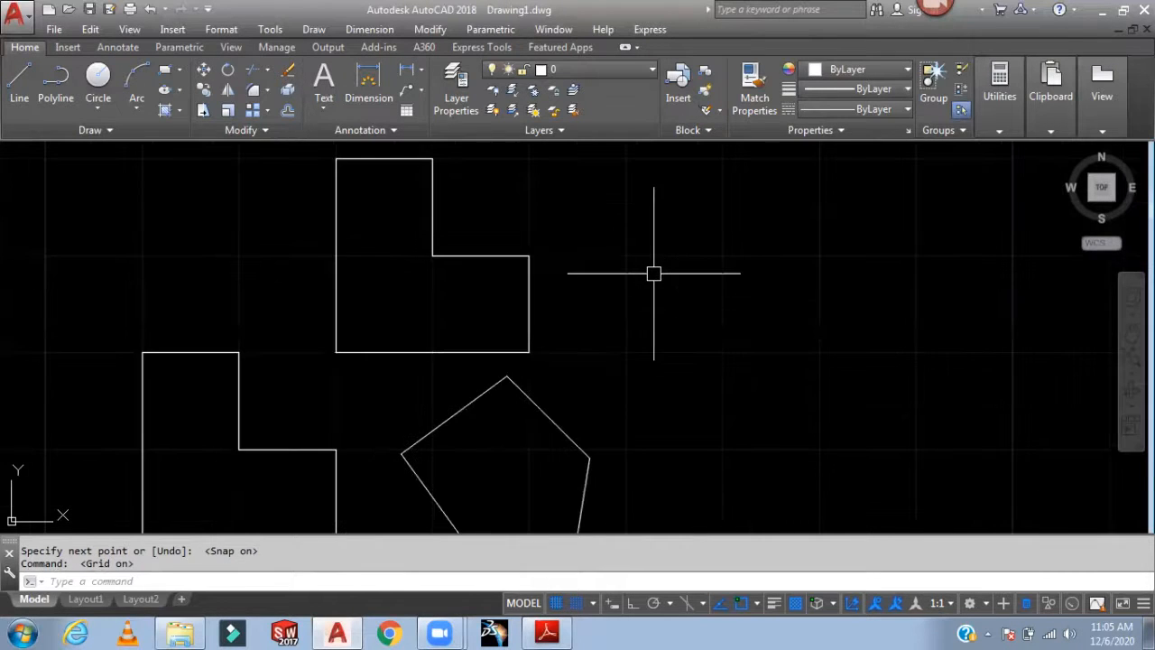
type("l")
key("Return")
left_click(625, 255)
left_click(721, 255)
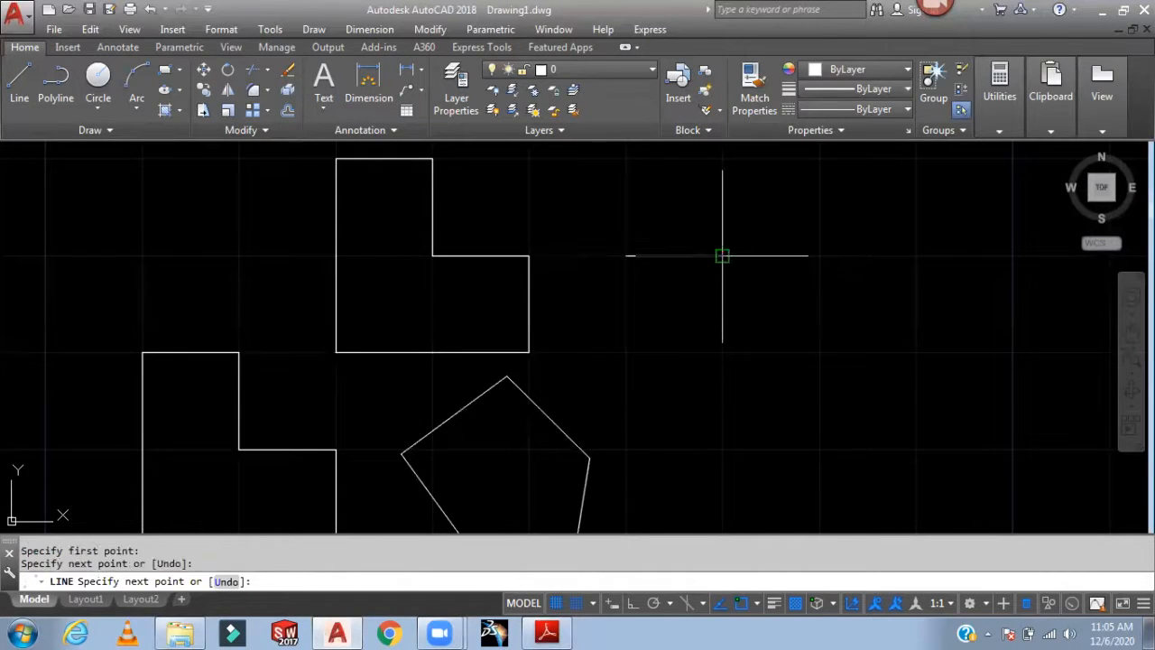
left_click(625, 352)
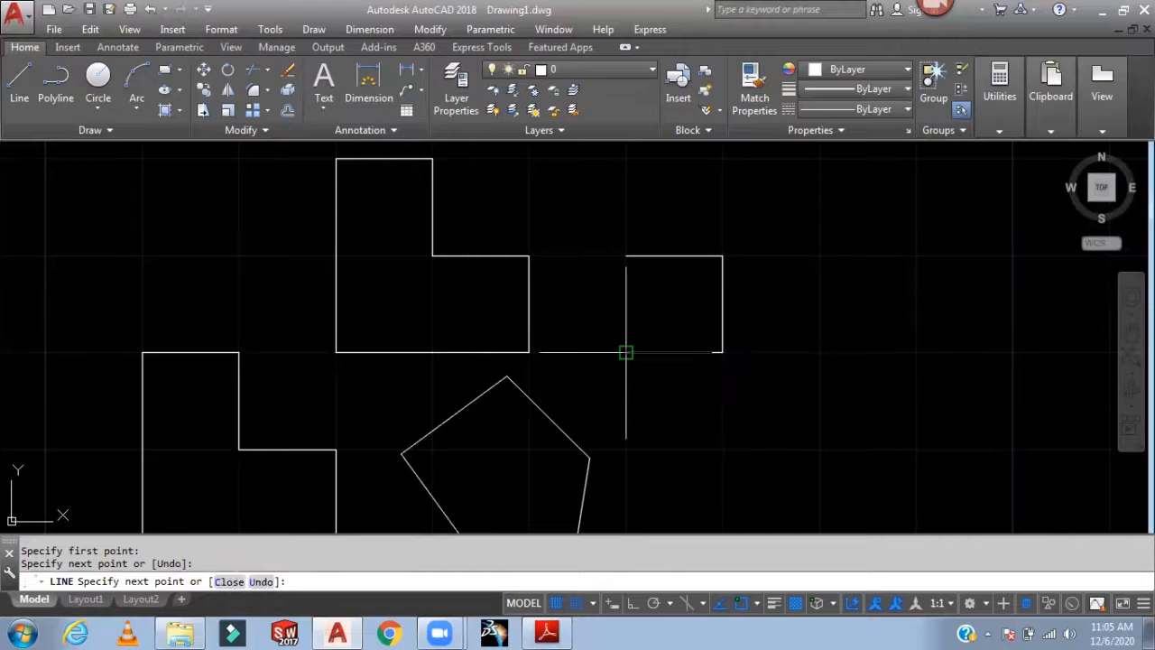
left_click(625, 255)
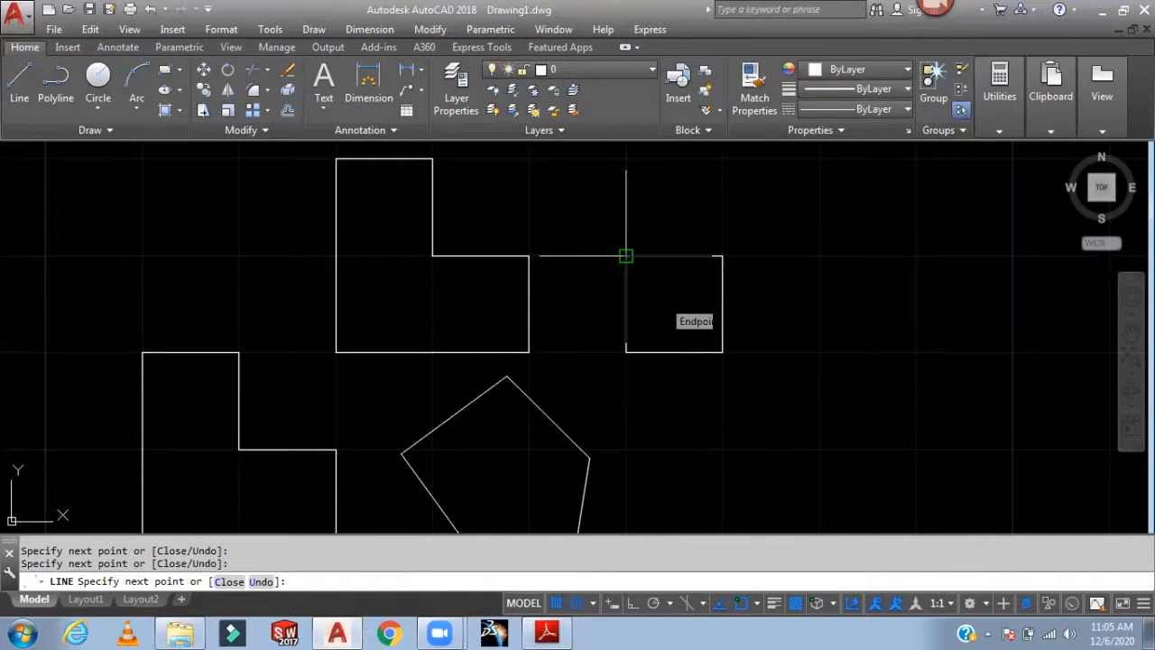
key("Return")
Turn off both the grid display and grid snap
middle_click_drag(712, 332, 600, 309)
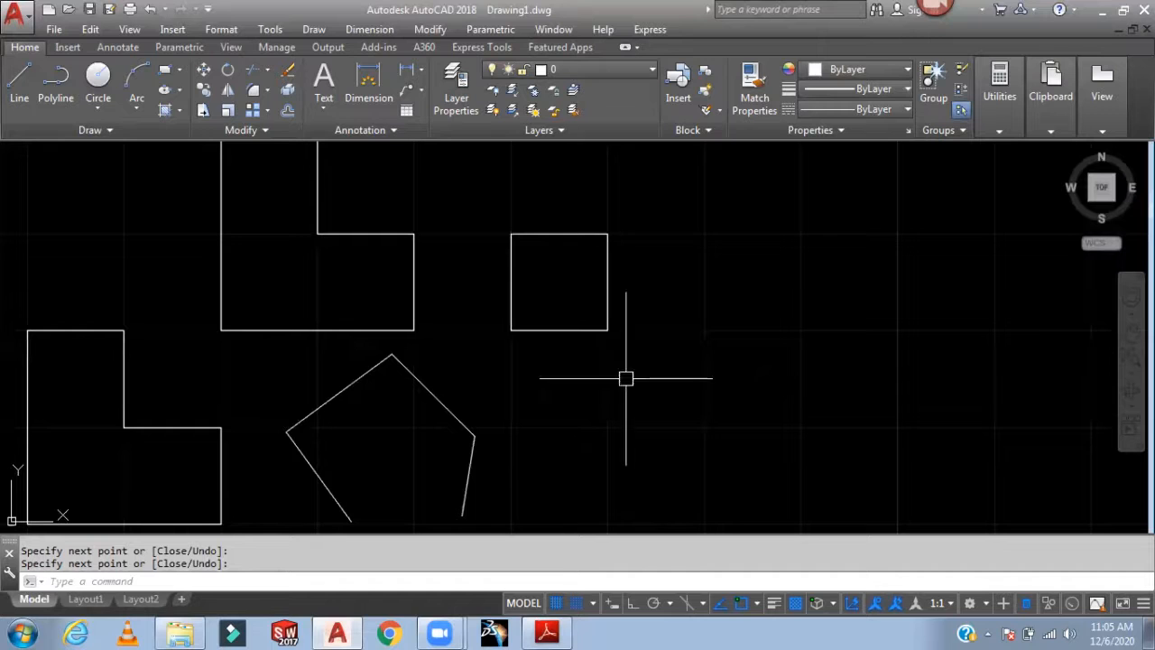
left_click(557, 603)
left_click(575, 603)
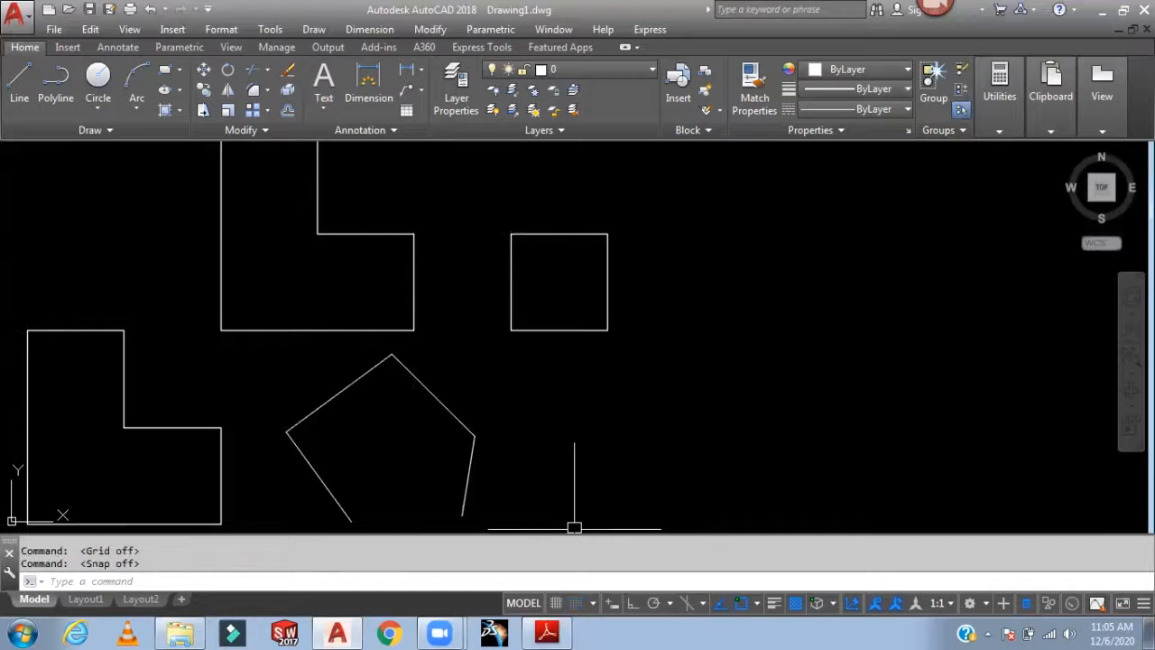
Check the list of draft setting tools in the Lecture 7 PDF in Adobe Reader and return to AutoCAD
left_click(546, 633)
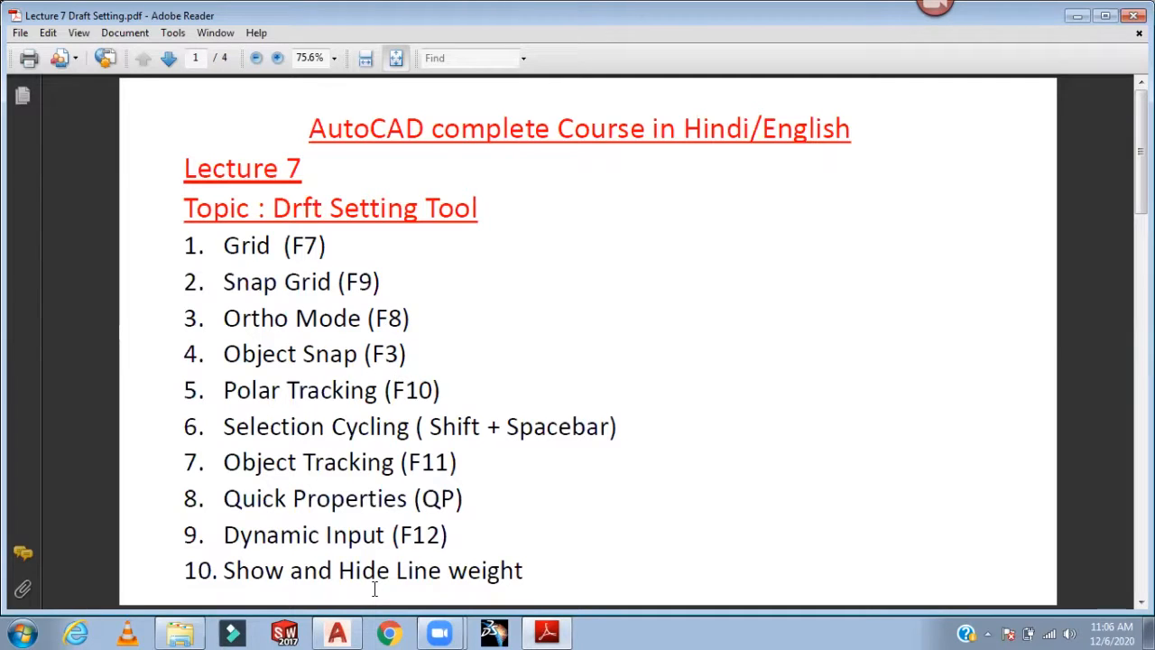
left_click(339, 633)
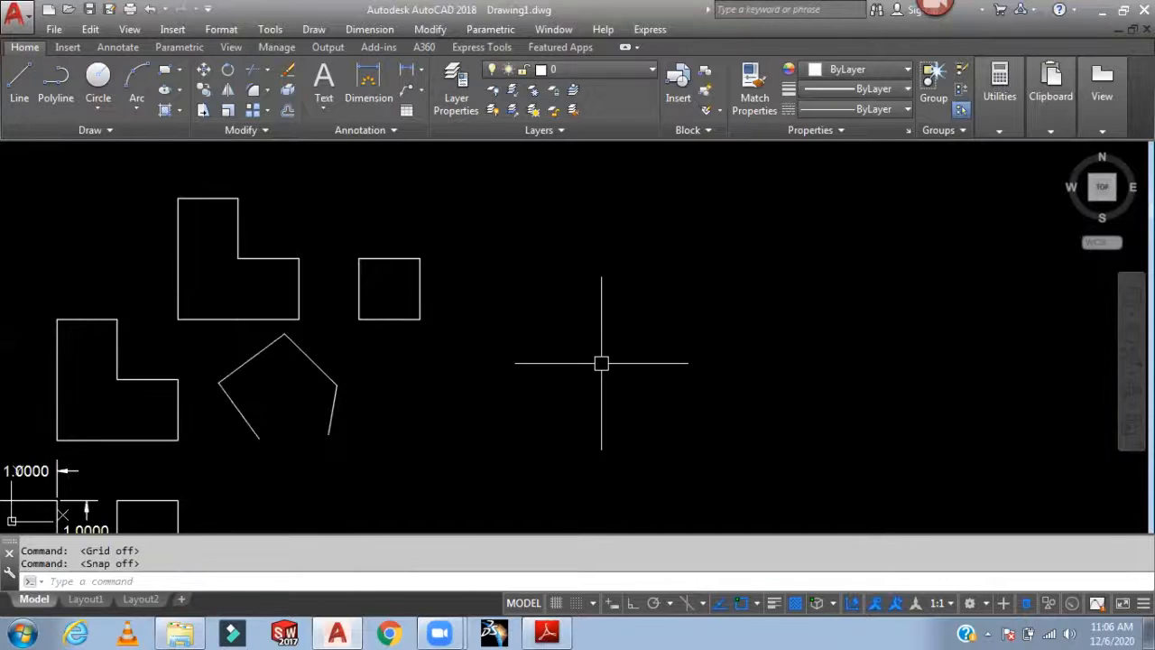
Start a line to the right of the square, turn on Ortho mode and draw a 20-unit horizontal segment to the right
type("L")
key("Return")
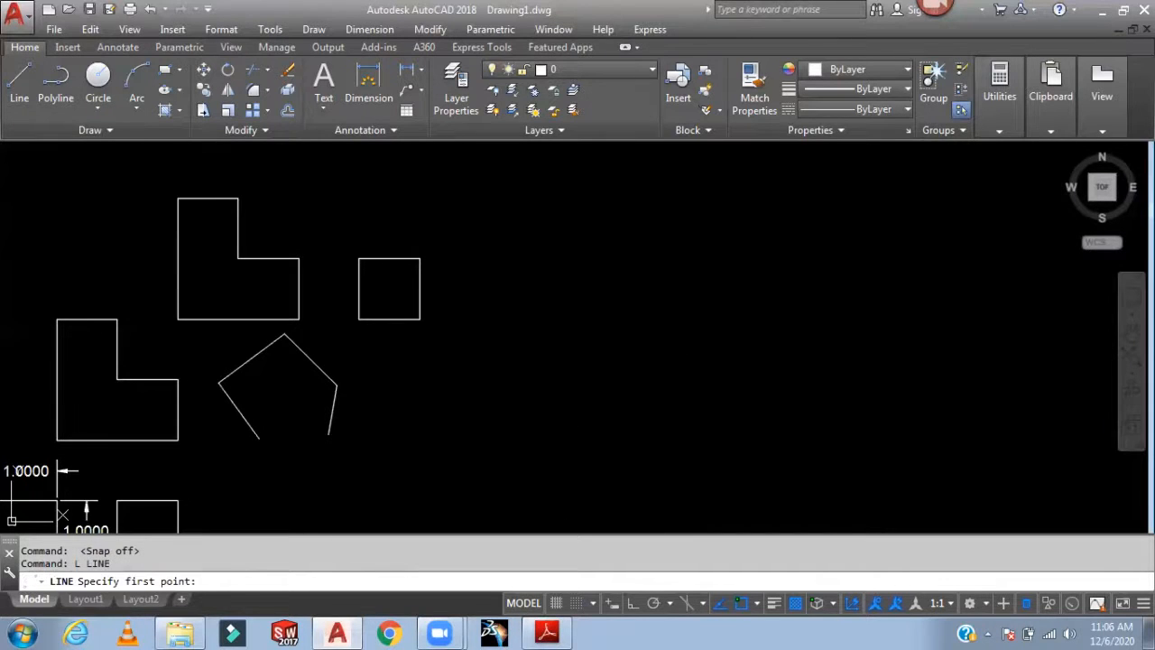
left_click(531, 259)
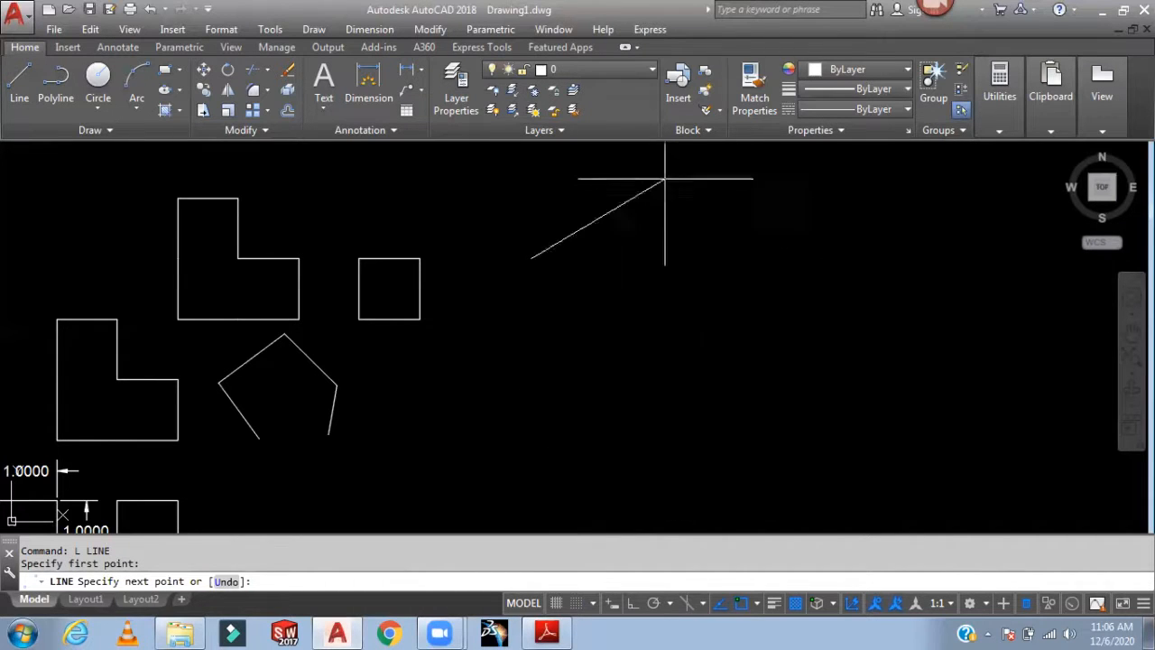
middle_click_drag(659, 190, 601, 322)
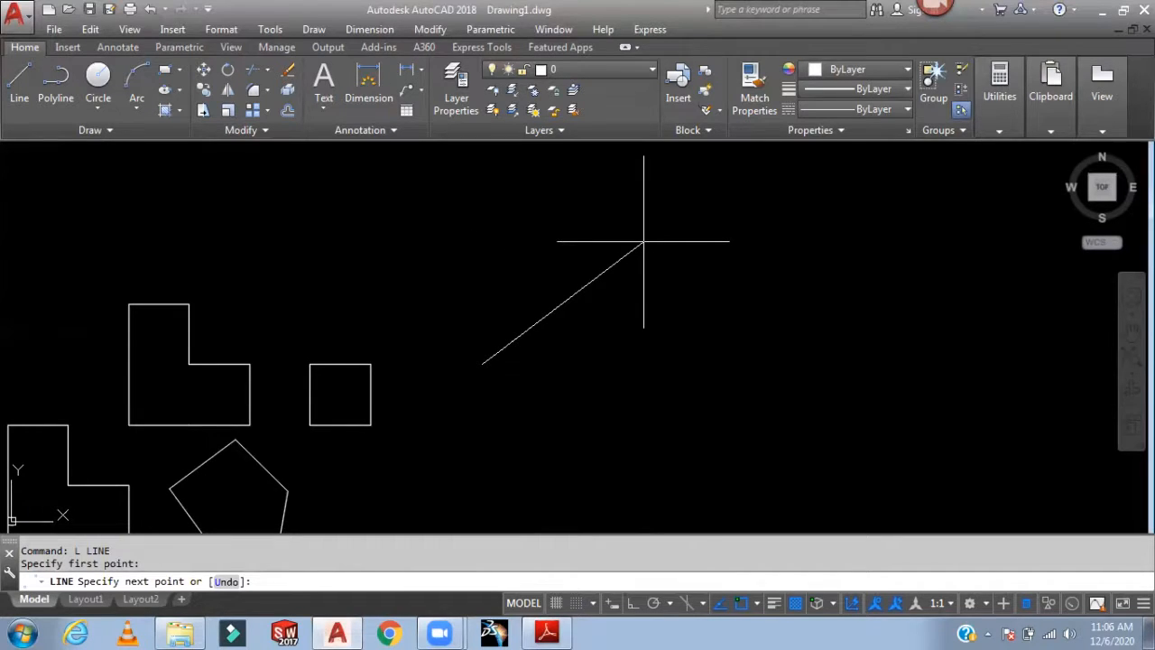
key("F8")
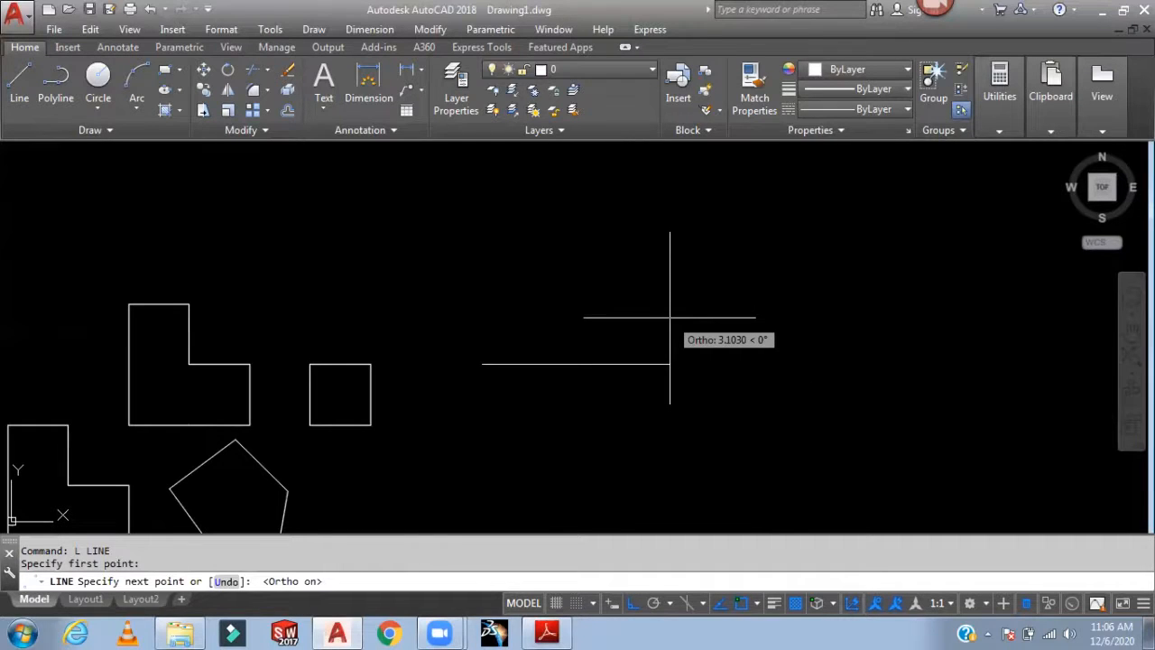
scroll(669, 317, "down", 3)
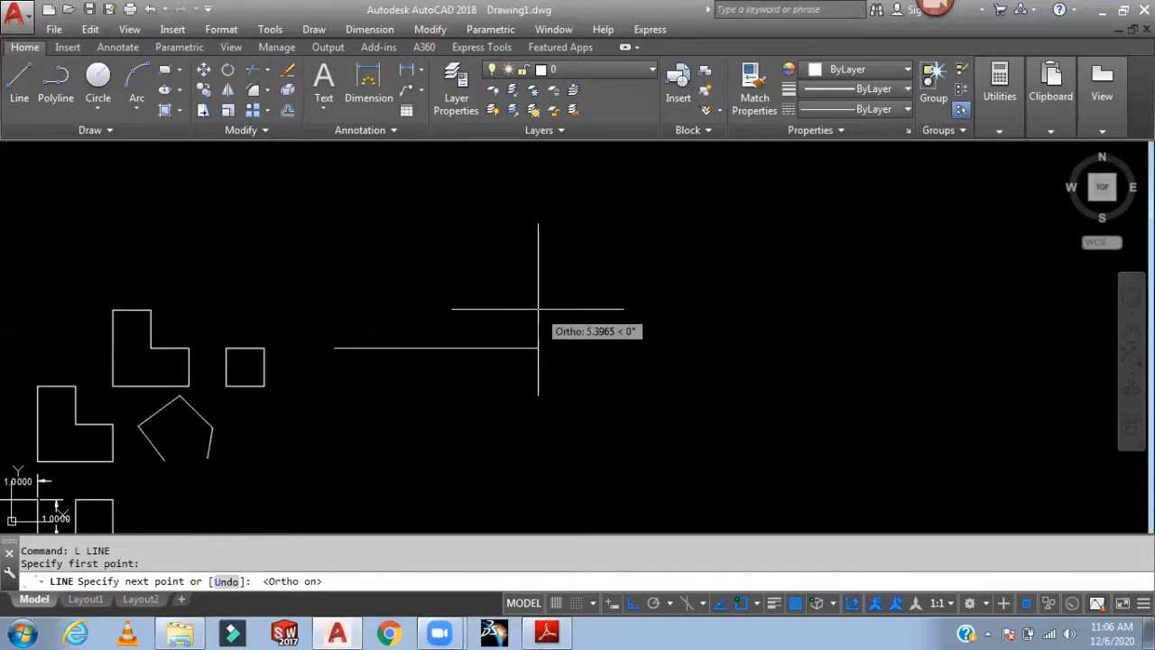
type("20")
key("Return")
Continue the line with a 15-unit segment upward and a 10-unit segment to the right
scroll(776, 331, "down", 3)
middle_click_drag(756, 324, 462, 402)
scroll(499, 364, "up", 2)
mouse_move(492, 354)
middle_mouse_down()
mouse_move(536, 250)
mouse_move(555, 263)
mouse_move(544, 369)
middle_mouse_up()
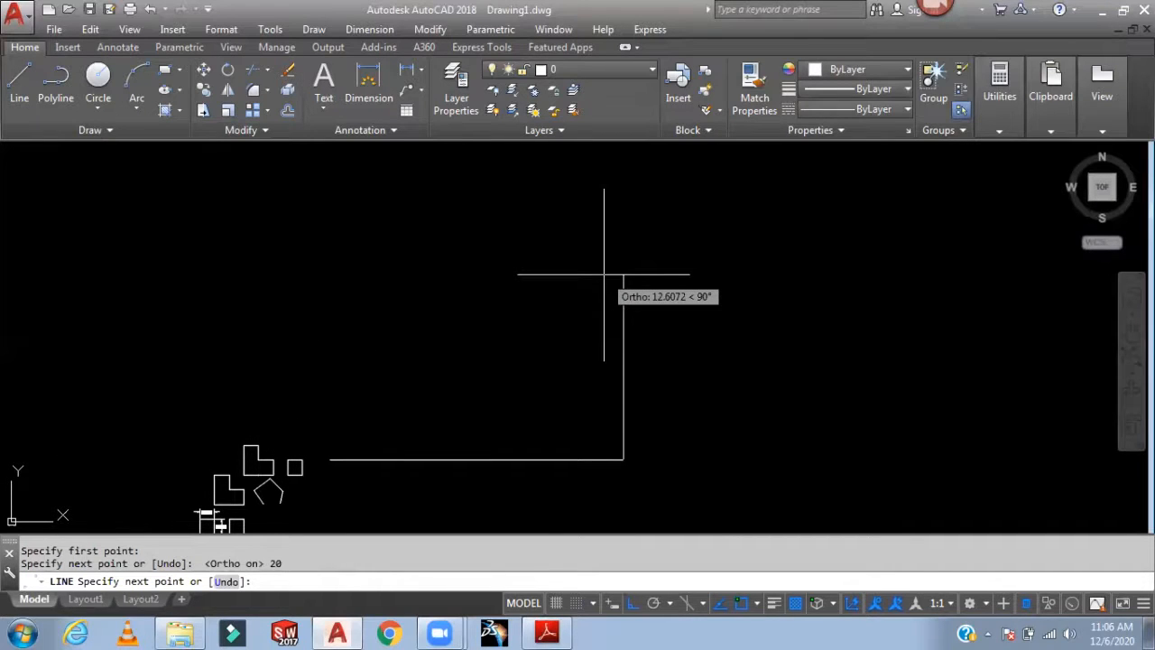
type("15")
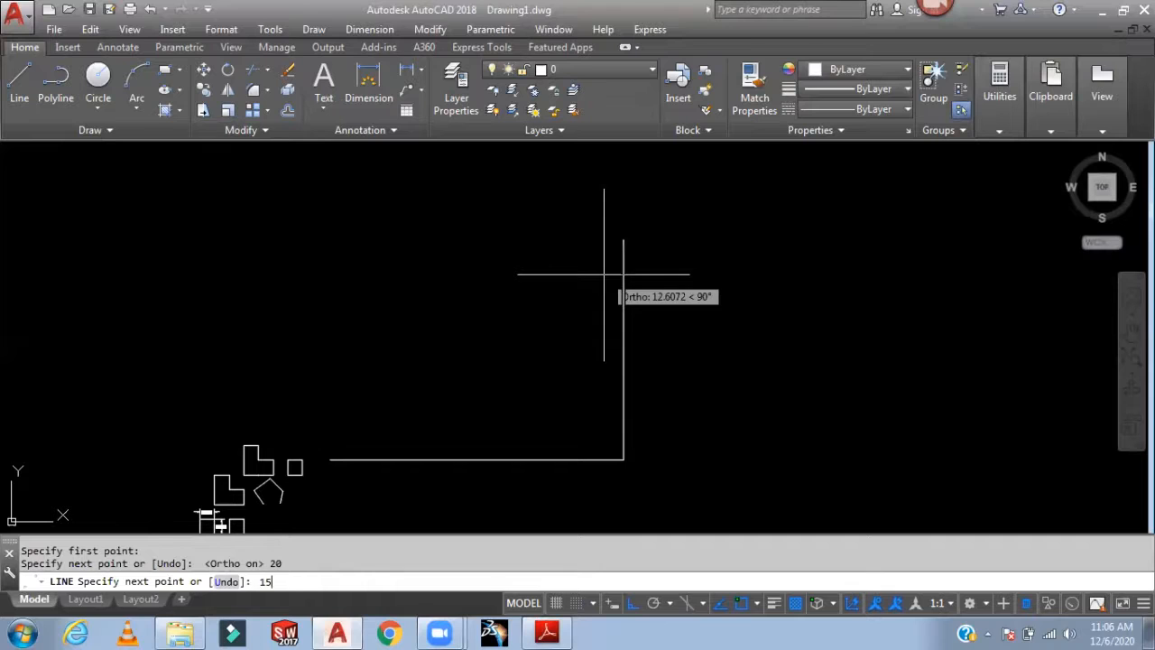
key("Return")
scroll(897, 283, "down", 2)
middle_click_drag(897, 284, 658, 286)
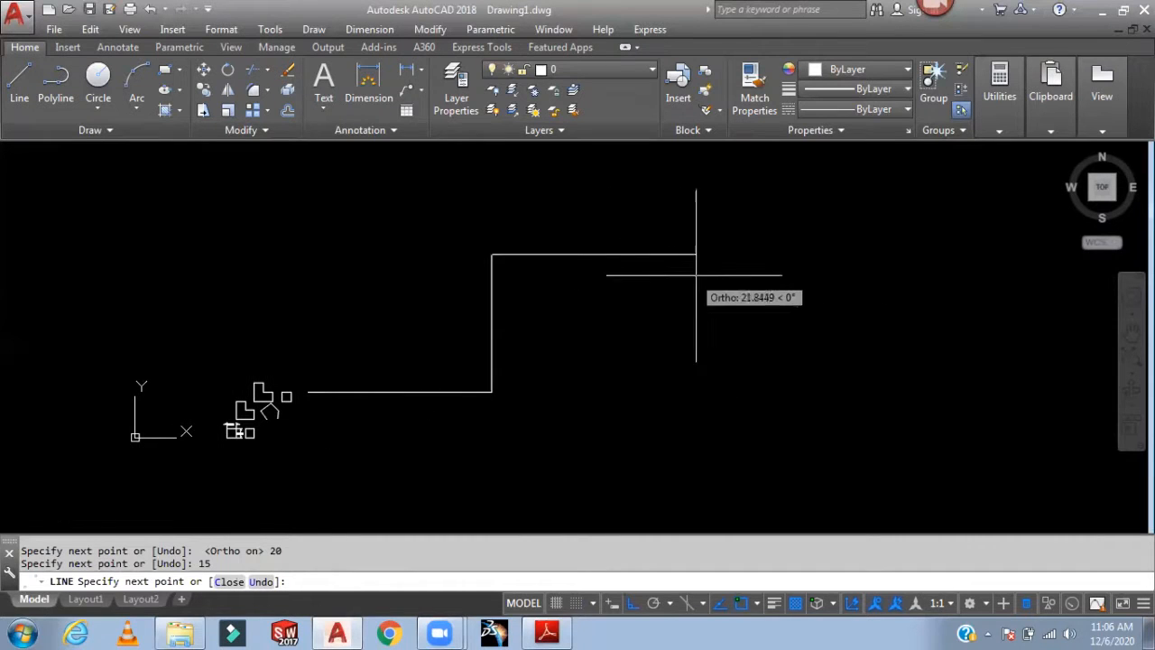
type("10")
key("Return")
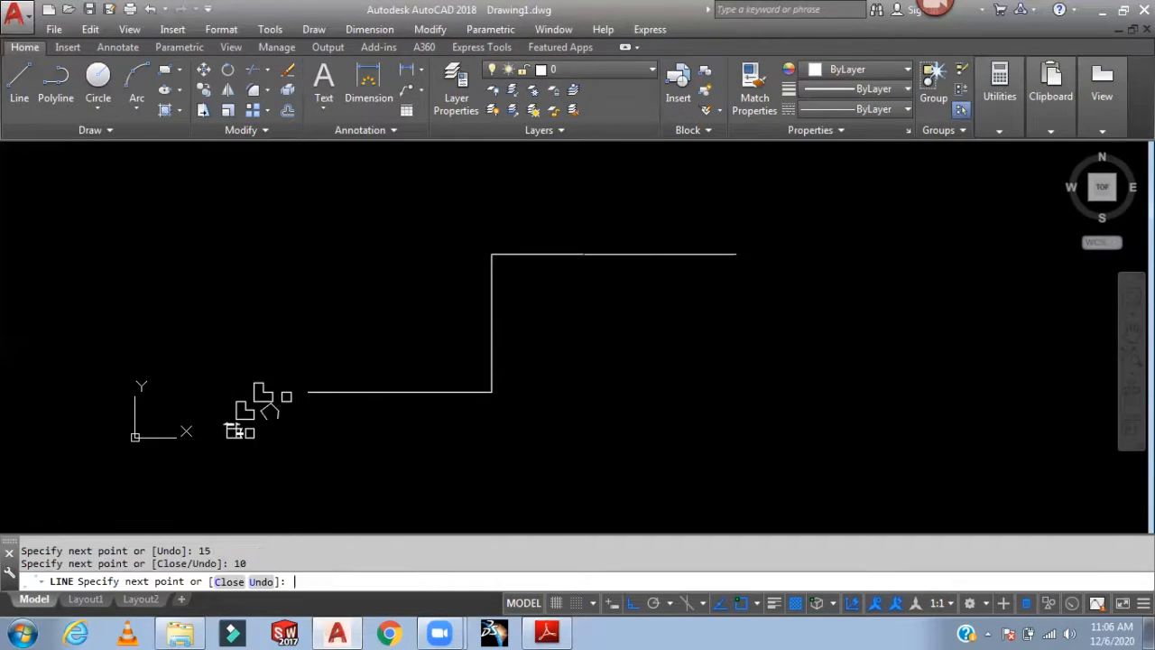
Complete the stepped profile with a 15-unit segment downward and a 20-unit segment to the right, and end the line
type("15")
key("Return")
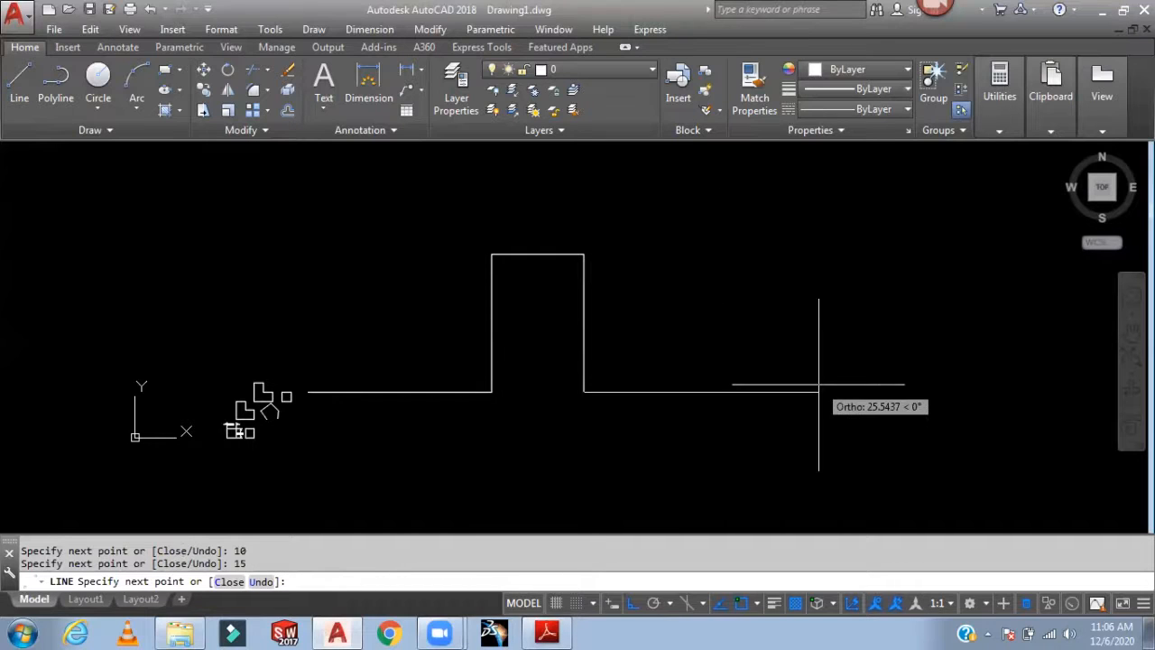
type("20")
key("Return")
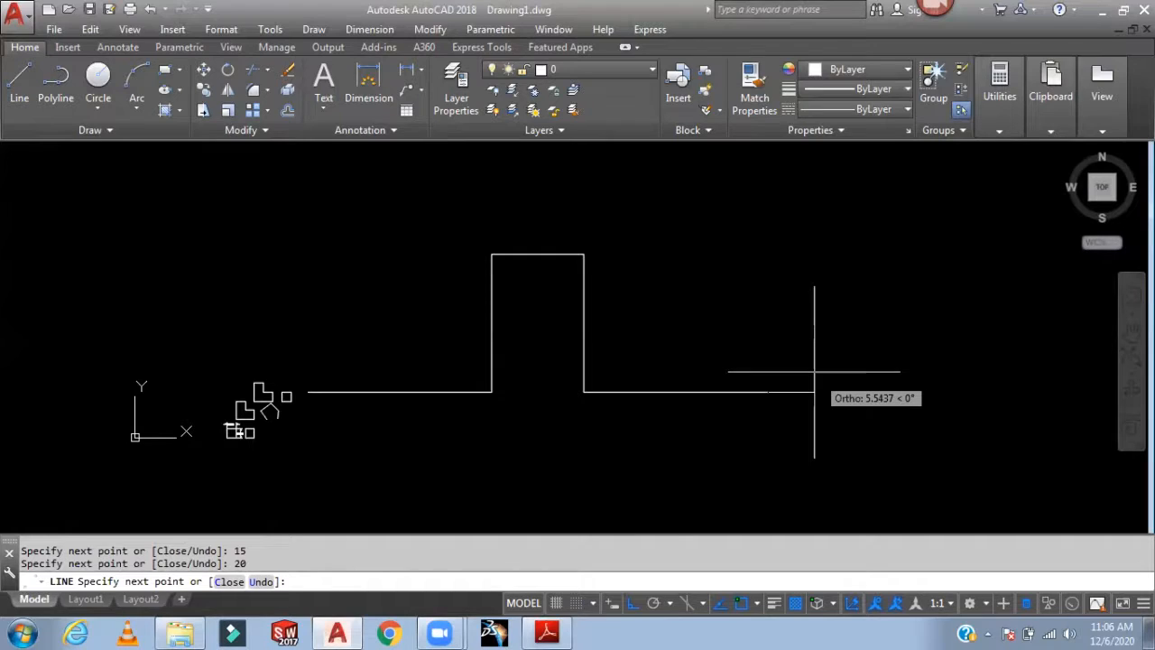
key("Escape")
Turn off Ortho mode and draw four freely angled line segments starting from the right end of the stepped profile
middle_click_drag(778, 337, 720, 353)
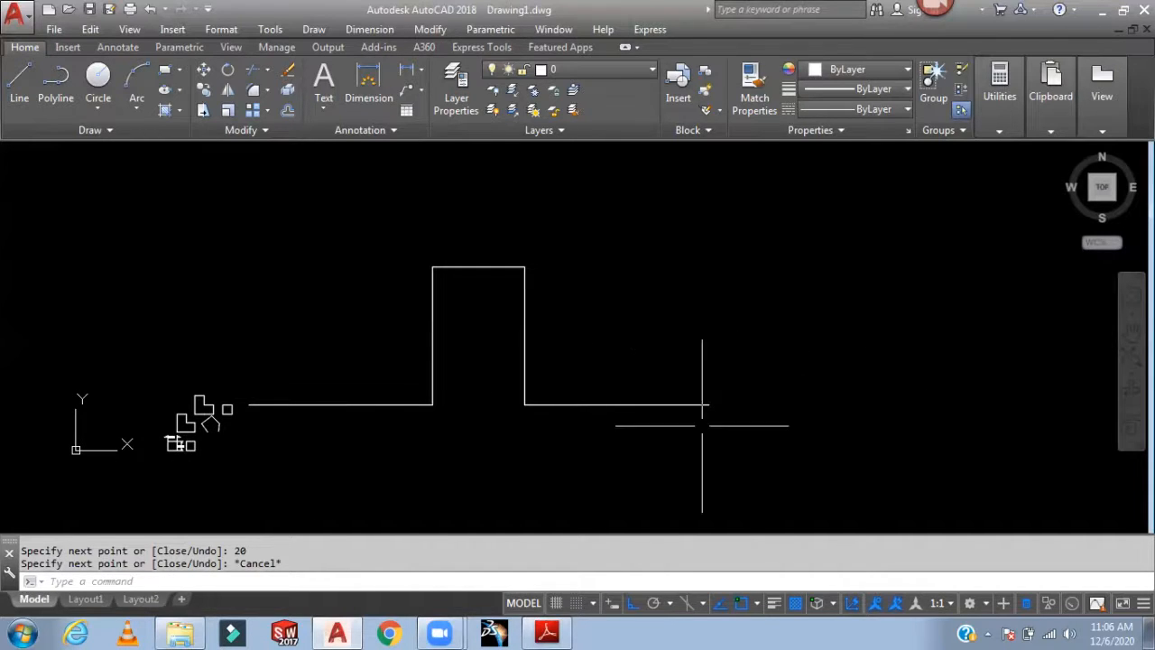
left_click(632, 600)
type("L")
key("Return")
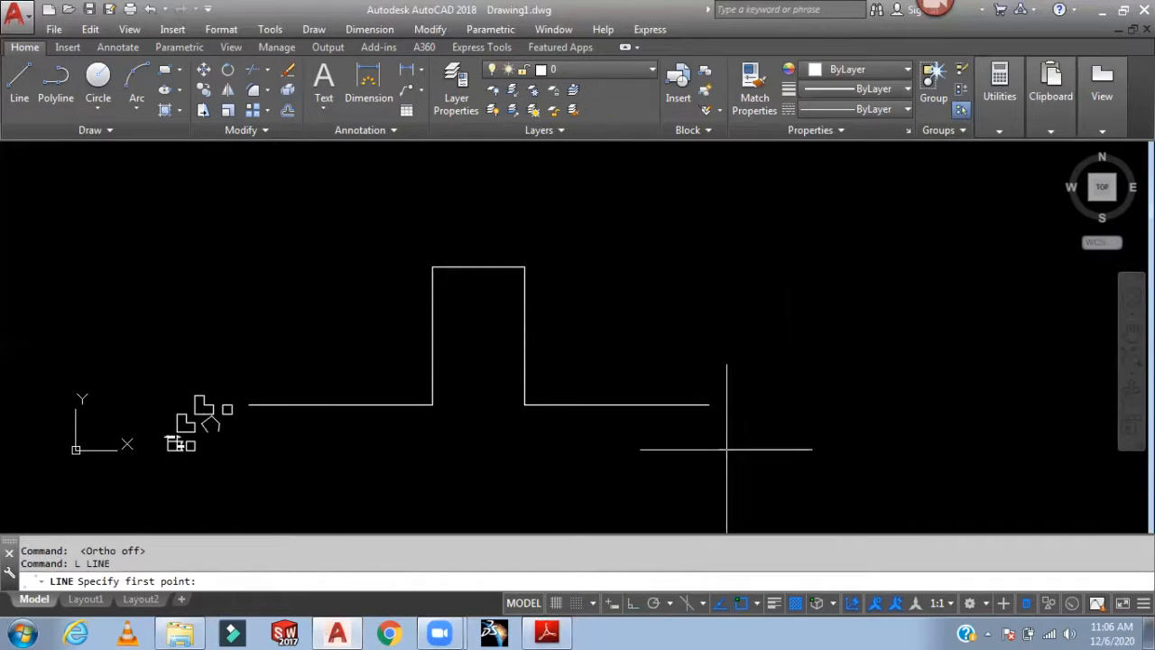
left_click(708, 404)
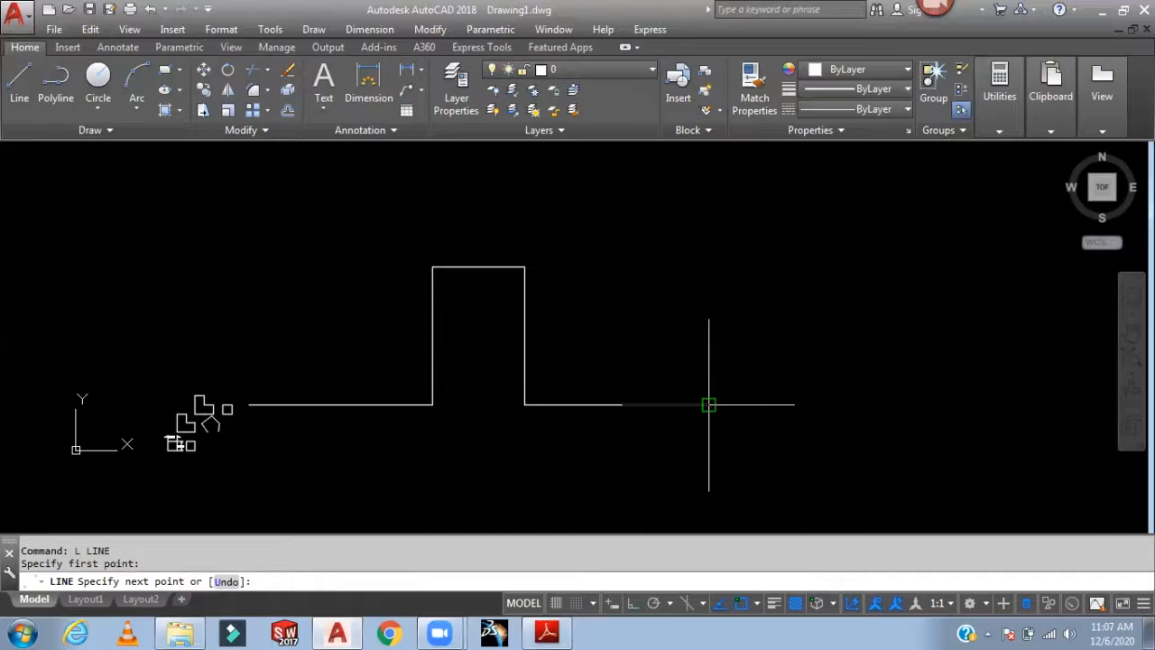
left_click(784, 272)
left_click(906, 342)
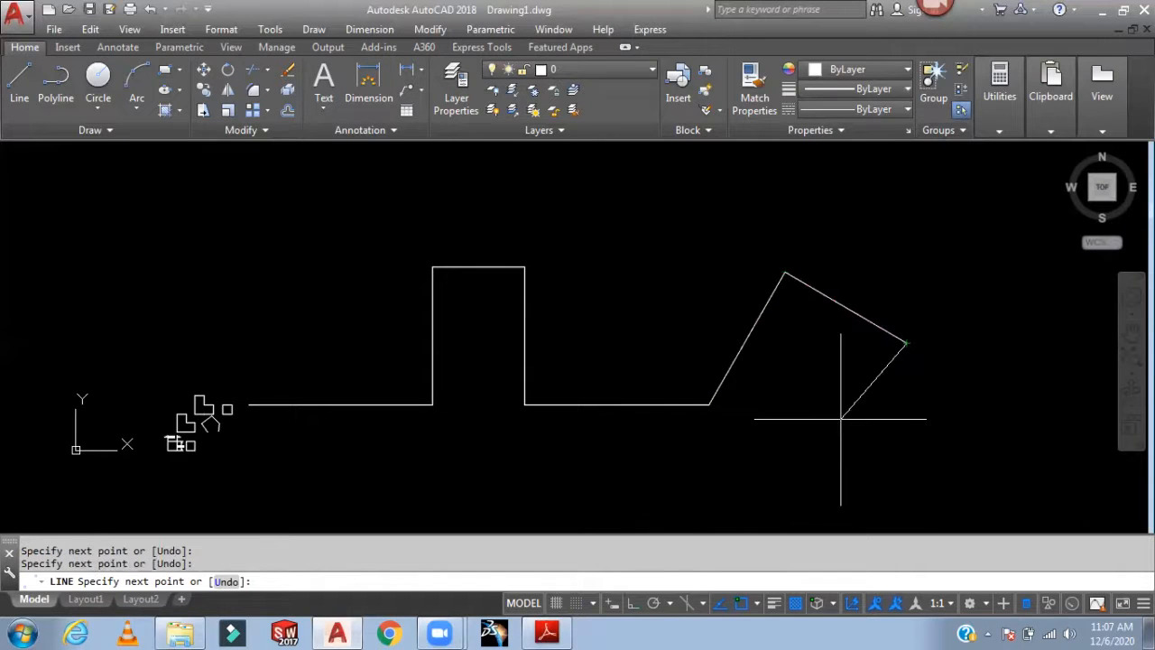
left_click(819, 461)
left_click(680, 495)
key("Return")
Select all the drawn shapes with a crossing window and erase them
scroll(743, 361, "down", 2)
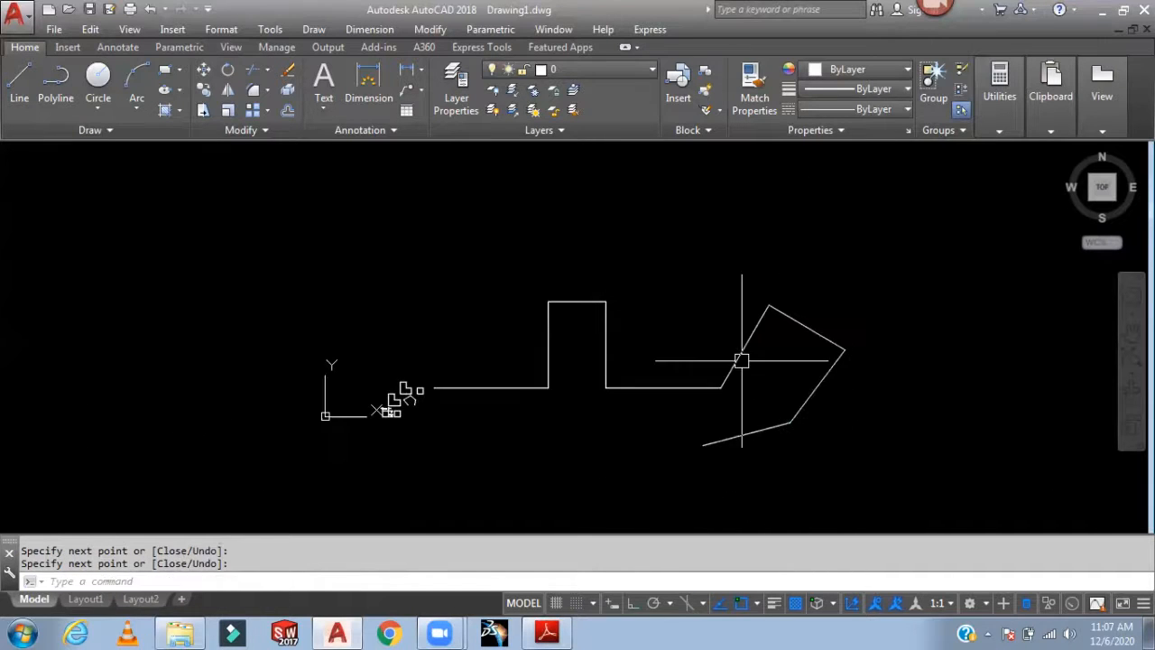
left_click(902, 237)
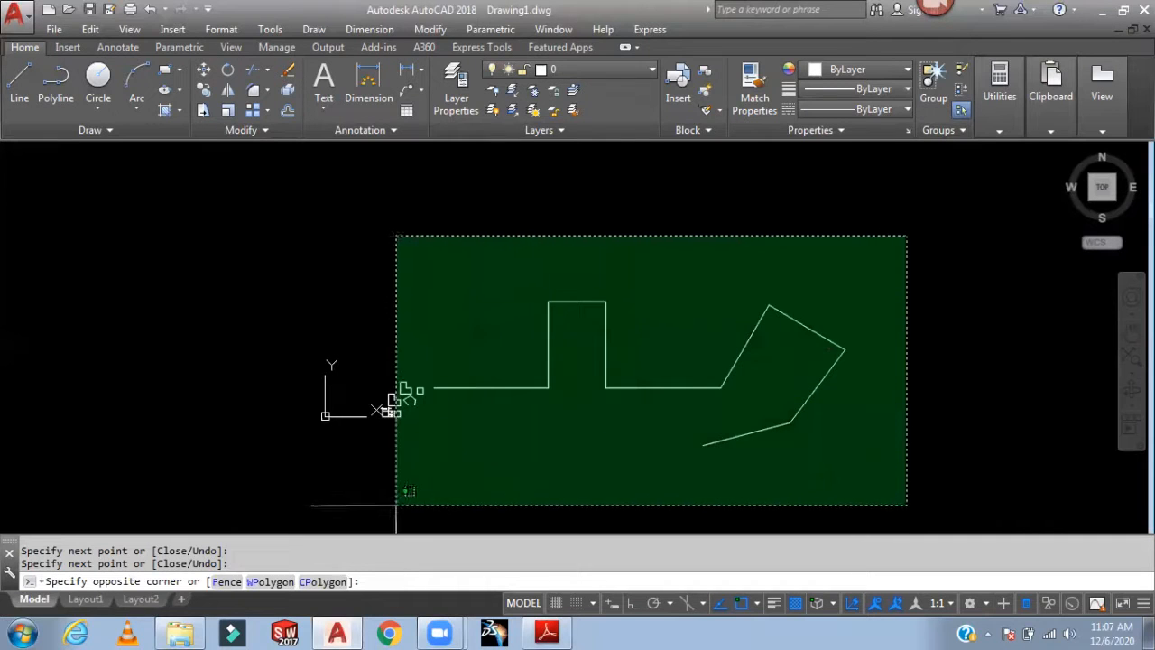
left_click(371, 494)
key("Delete")
middle_click_drag(554, 358, 478, 413)
middle_click_drag(308, 423, 271, 376)
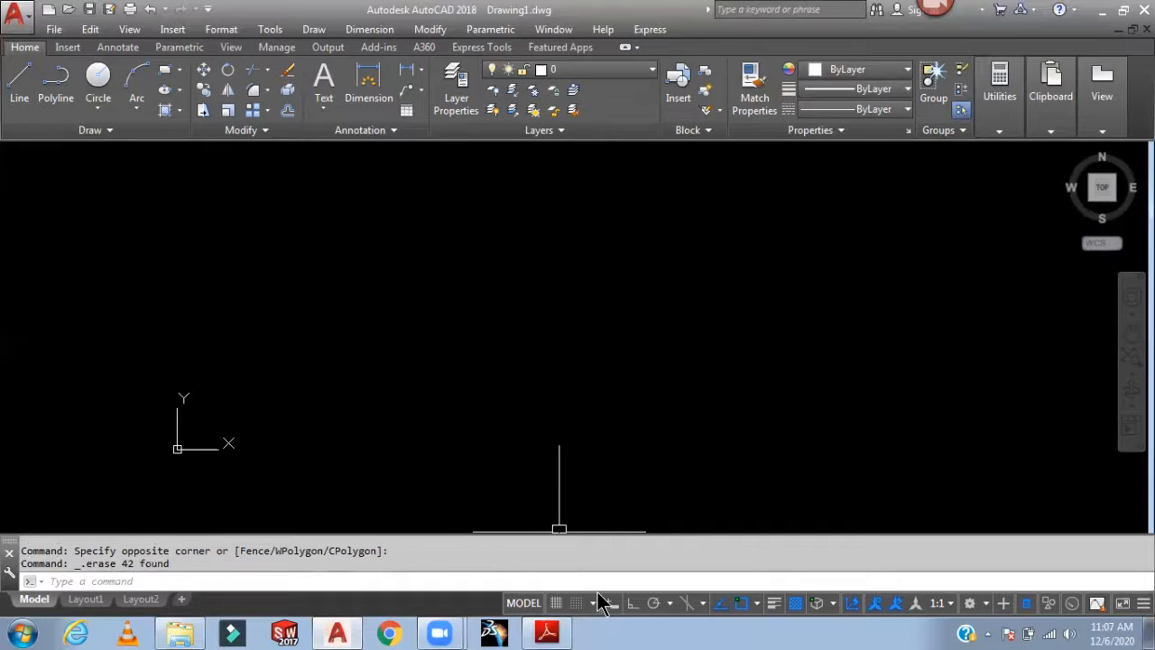
Check the draft setting tools in the Lecture 7 PDF in Adobe Reader, return to AutoCAD and toggle object snap off and on
left_click(546, 632)
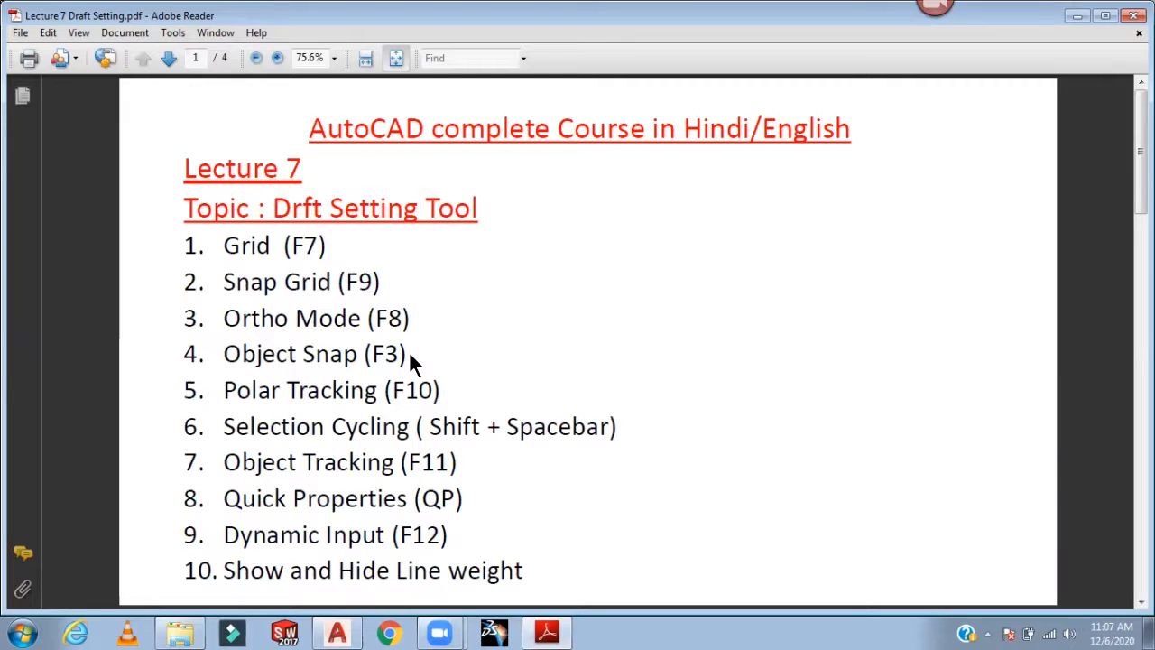
left_click(554, 631)
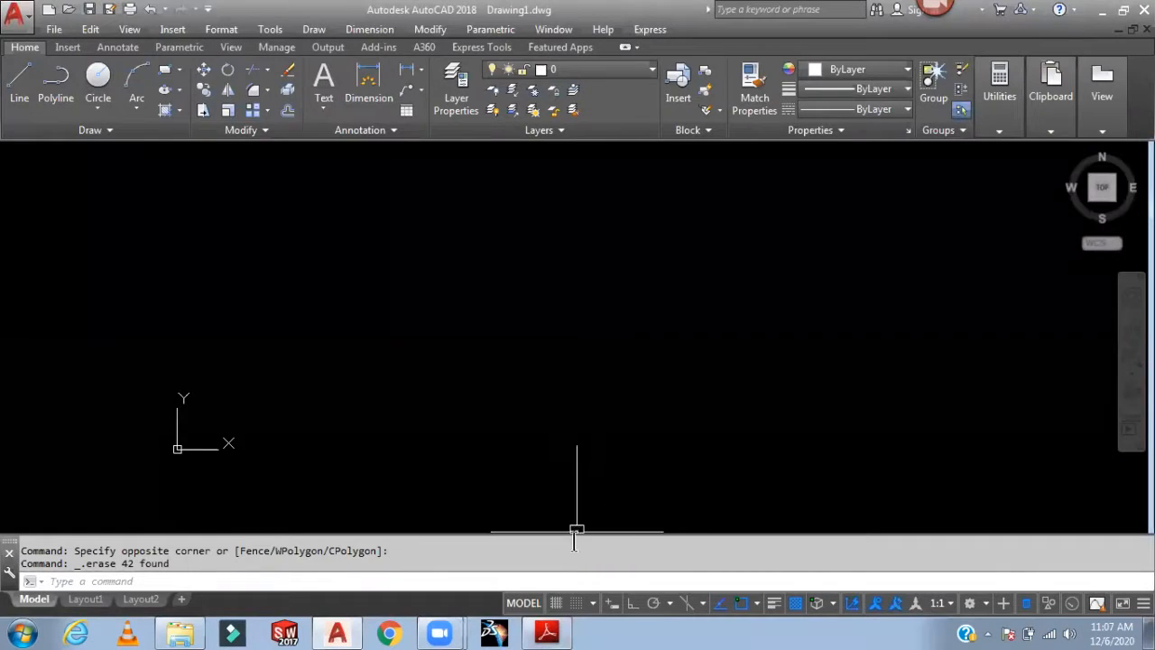
left_click(741, 603)
left_click(741, 604)
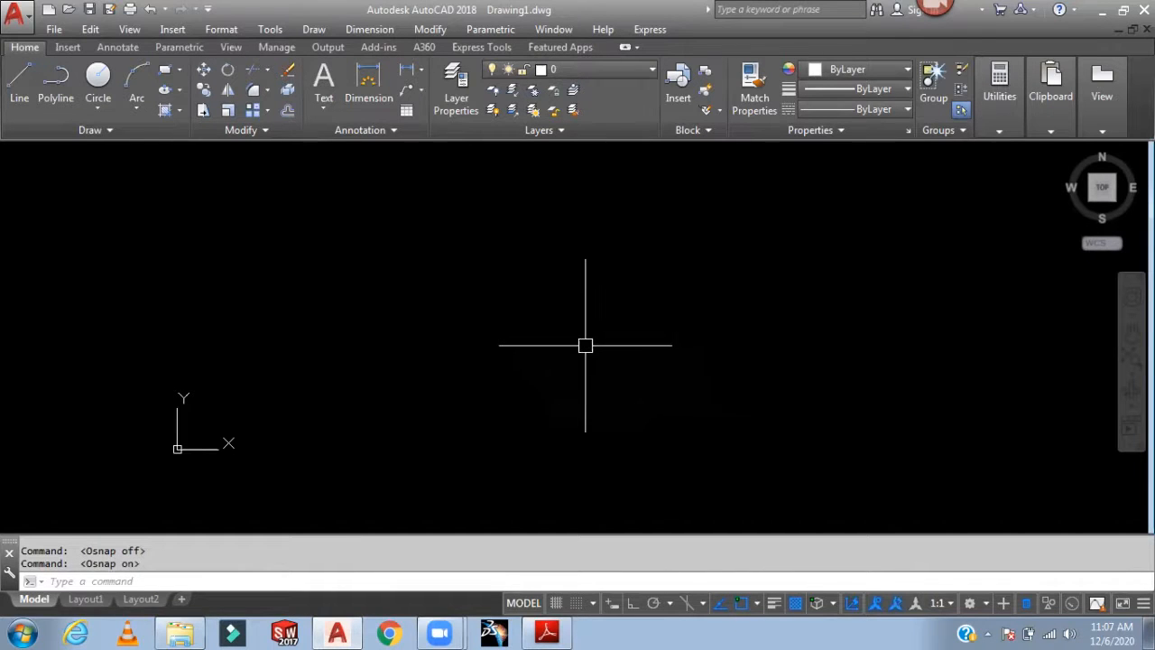
Draw a 100-unit horizontal line to the right with Ortho mode turned on
type("l")
key("Return")
left_click(400, 332)
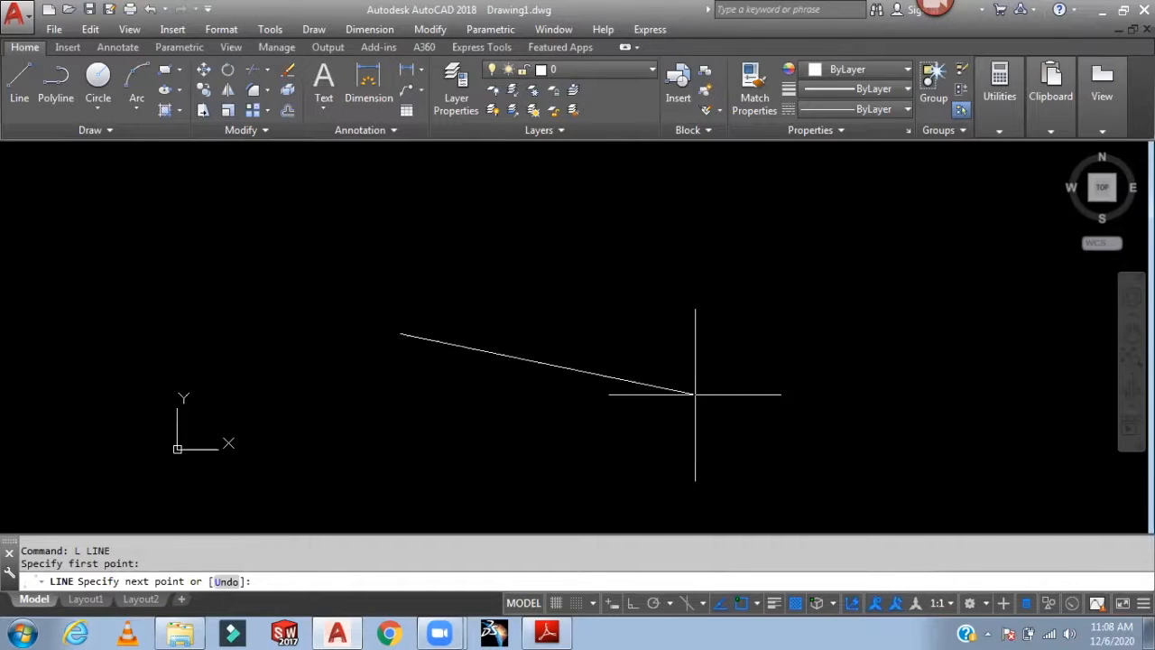
left_click(632, 602)
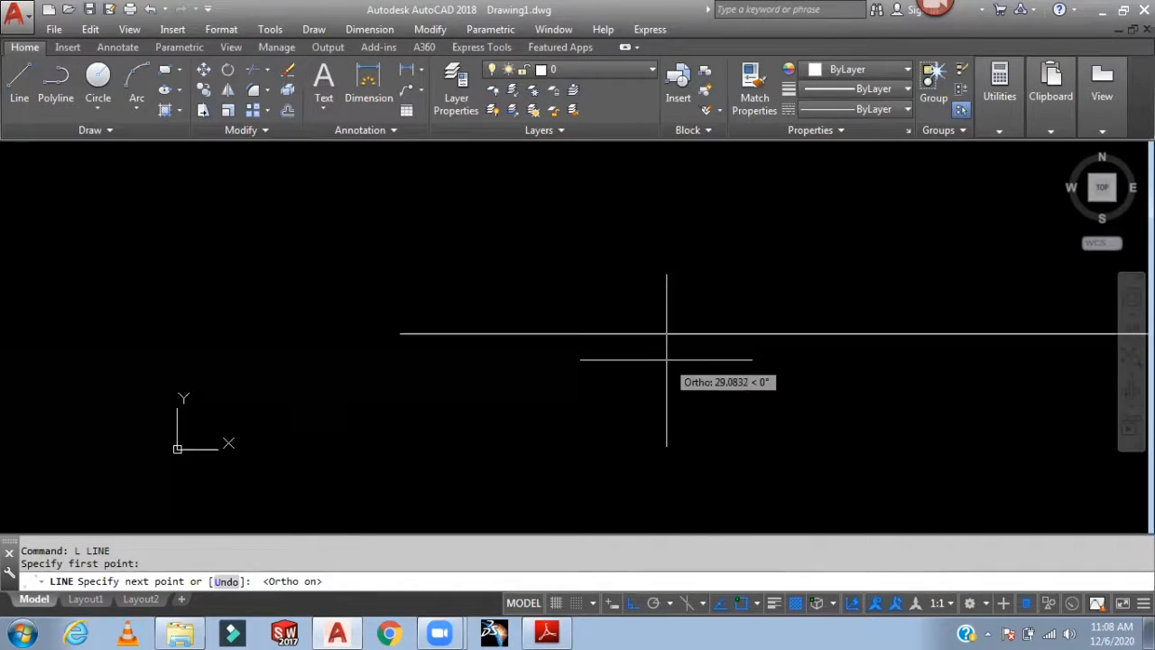
type("100")
key("Return")
key("Return")
scroll(655, 298, "down", 6)
mouse_move(656, 266)
middle_mouse_down()
mouse_move(531, 348)
mouse_move(513, 309)
middle_mouse_up()
scroll(532, 348, "up", 4)
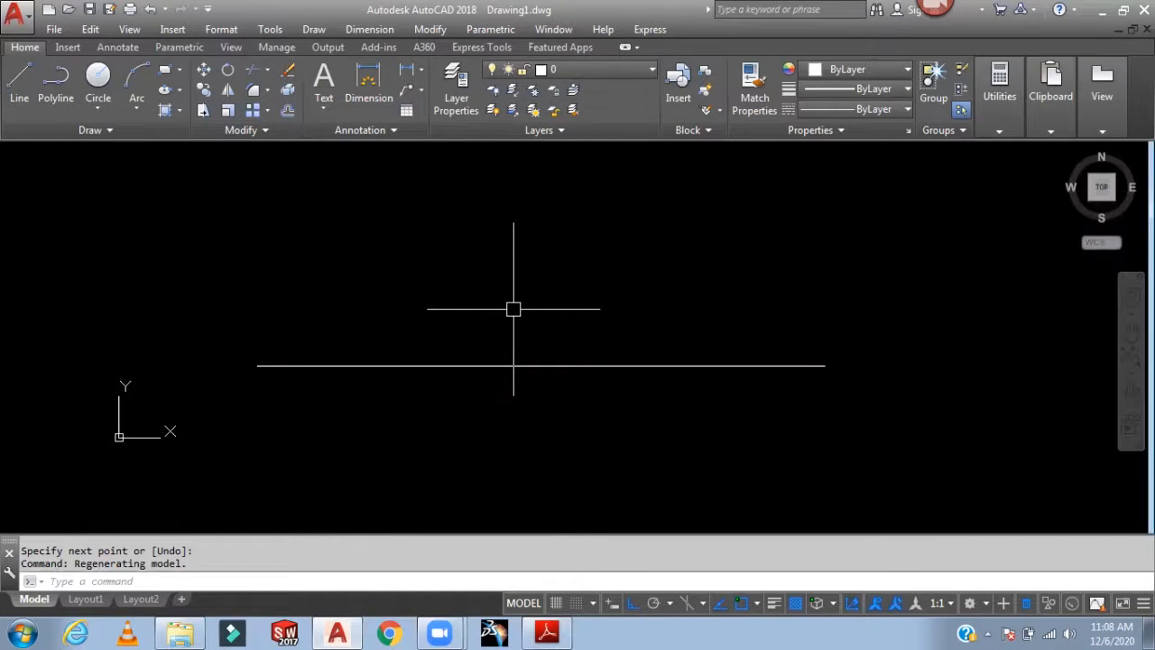
type("c")
key("Return")
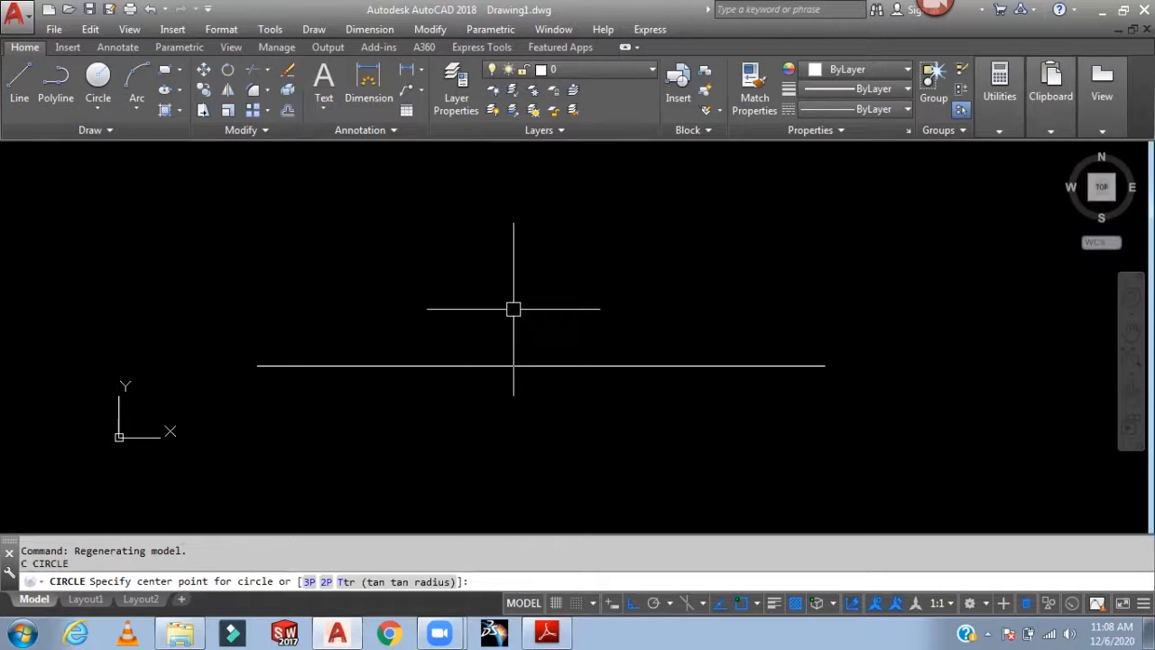
key("Escape")
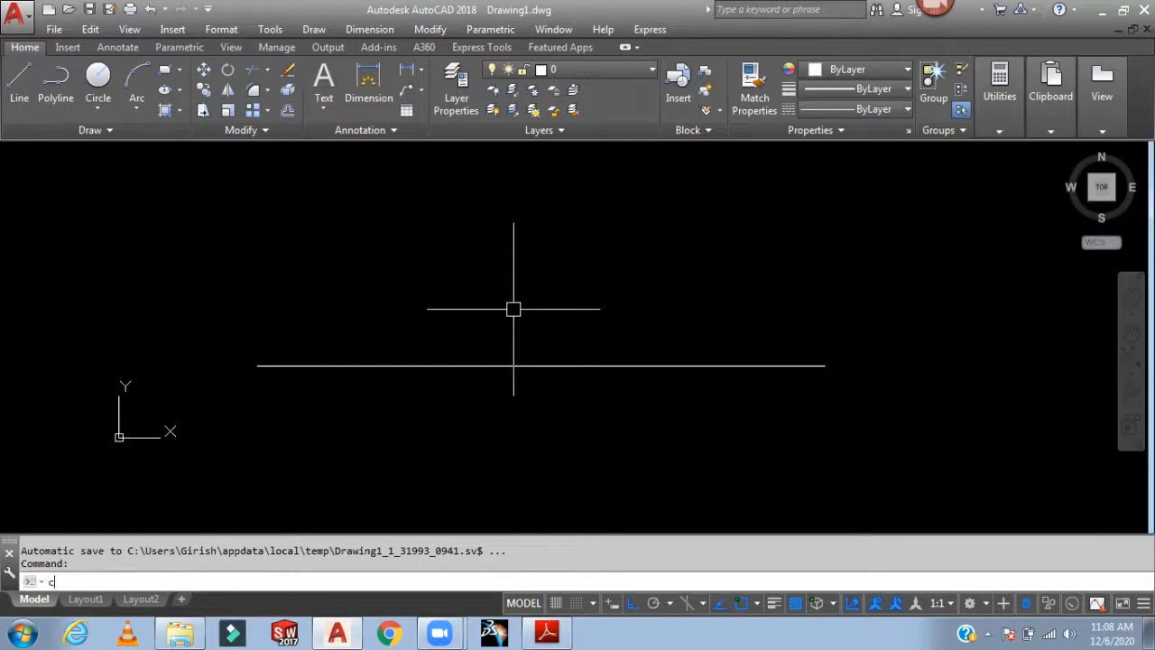
Draw a circle of radius 15 centred on the midpoint of the 100-unit line
key("Return")
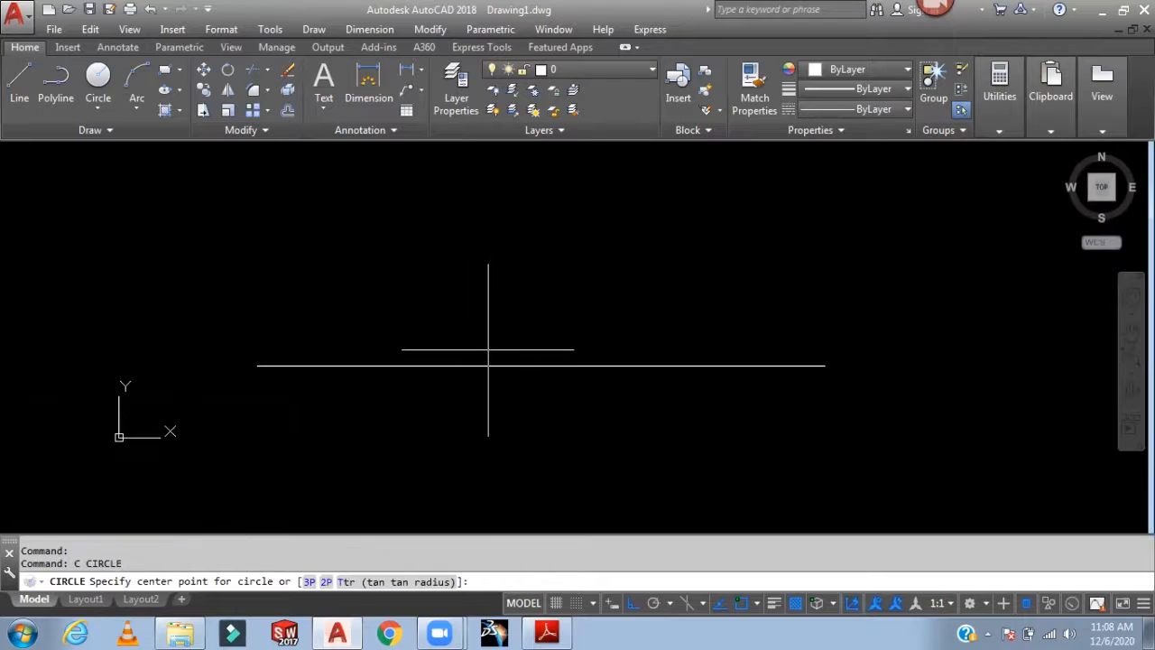
left_click(540, 366)
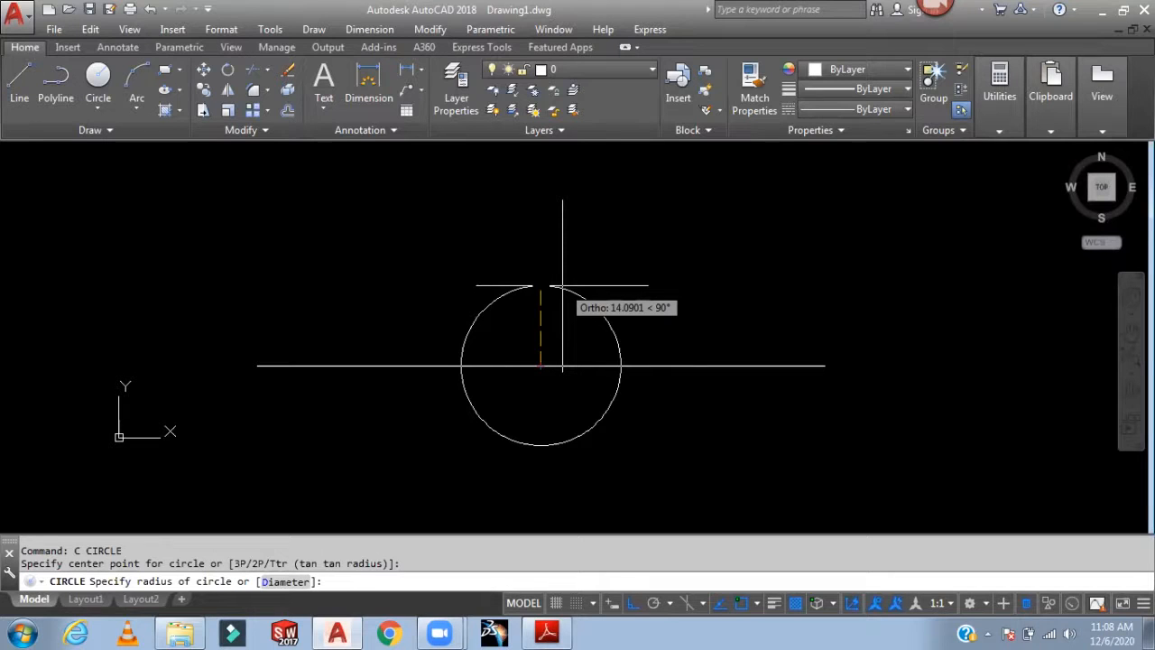
key("Return")
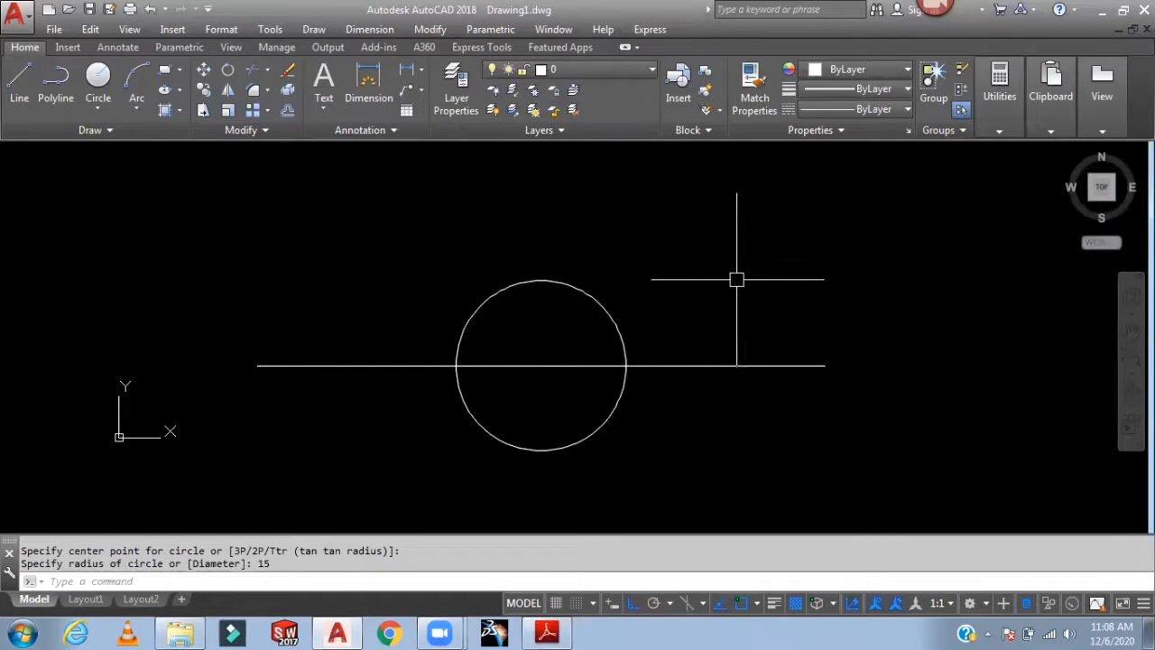
Turn off object snap and draw a 50-unit vertical line upward from the right end of the horizontal line
middle_click_drag(737, 276, 662, 313)
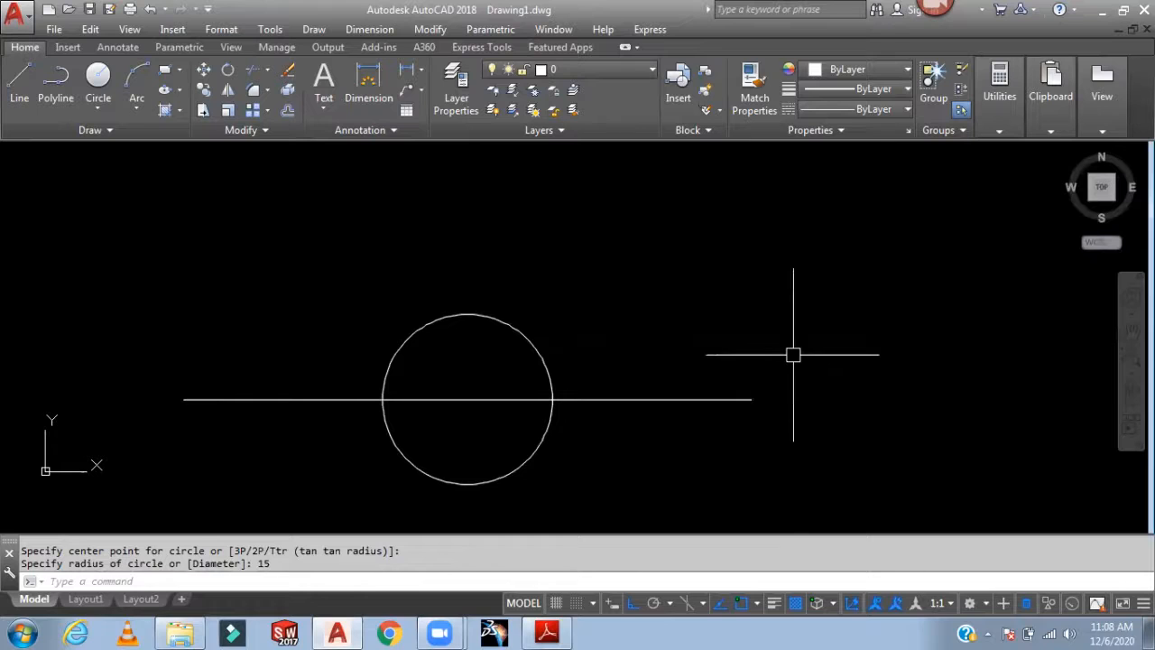
left_click(739, 603)
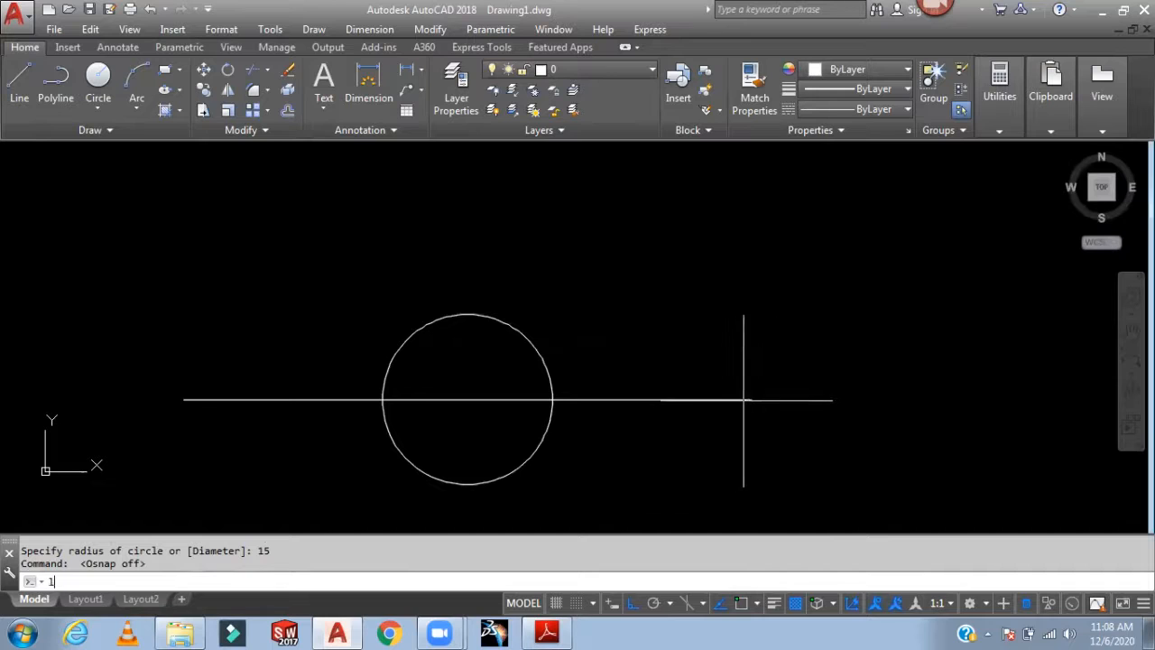
key("Return")
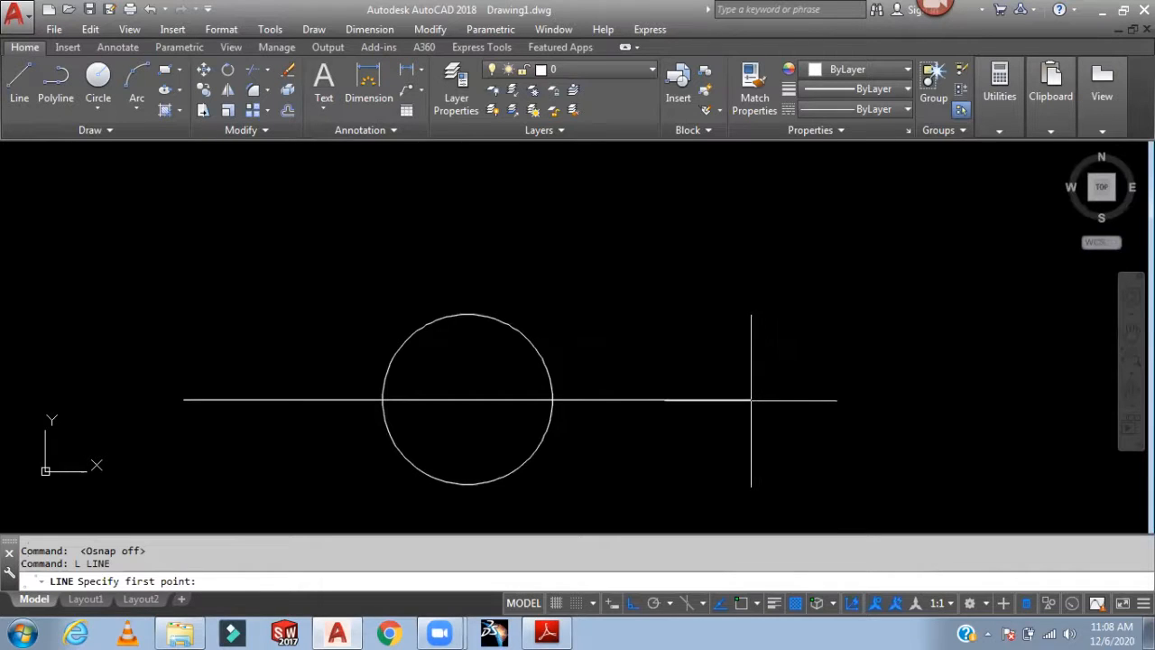
left_click(750, 399)
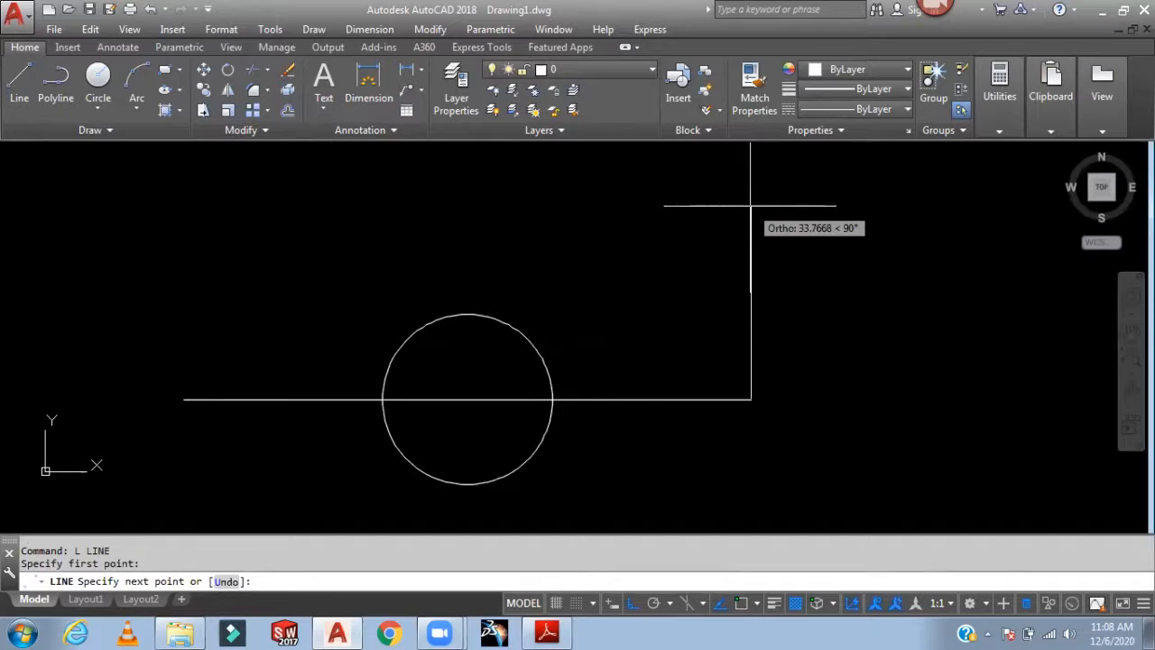
type("50")
key("Return")
key("Return")
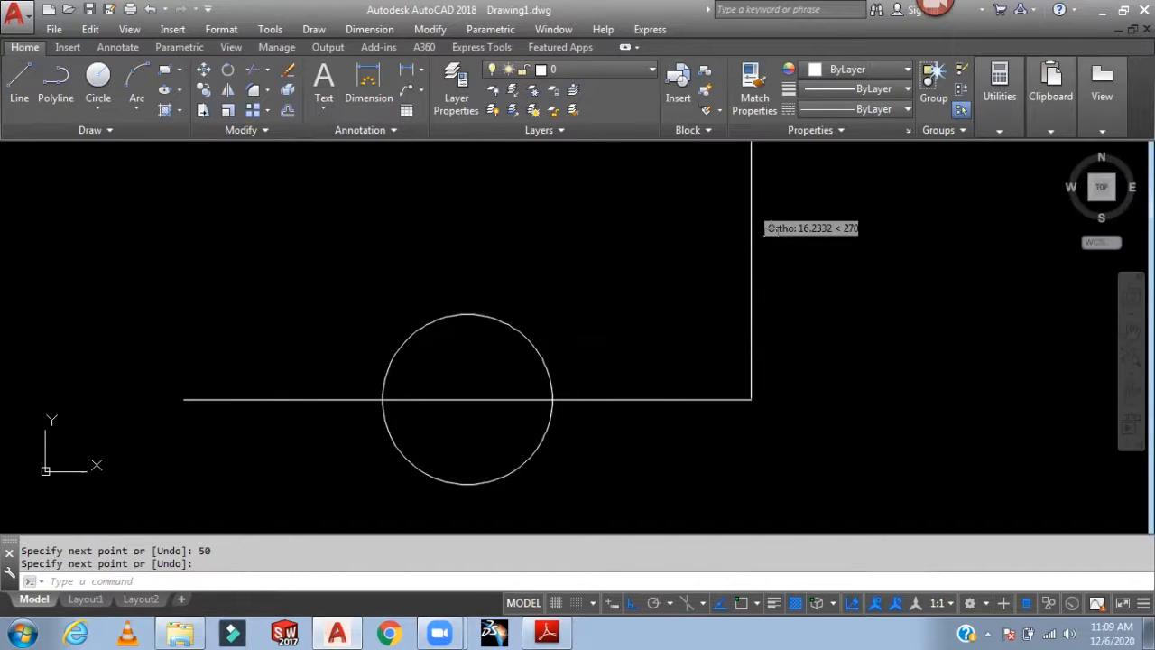
Examine up close whether the 50-unit vertical line's lower end meets the right end of the 100-unit horizontal line
scroll(807, 319, "down", 2)
middle_click_drag(806, 320, 726, 370)
scroll(727, 368, "down", 2)
scroll(705, 398, "up", 10)
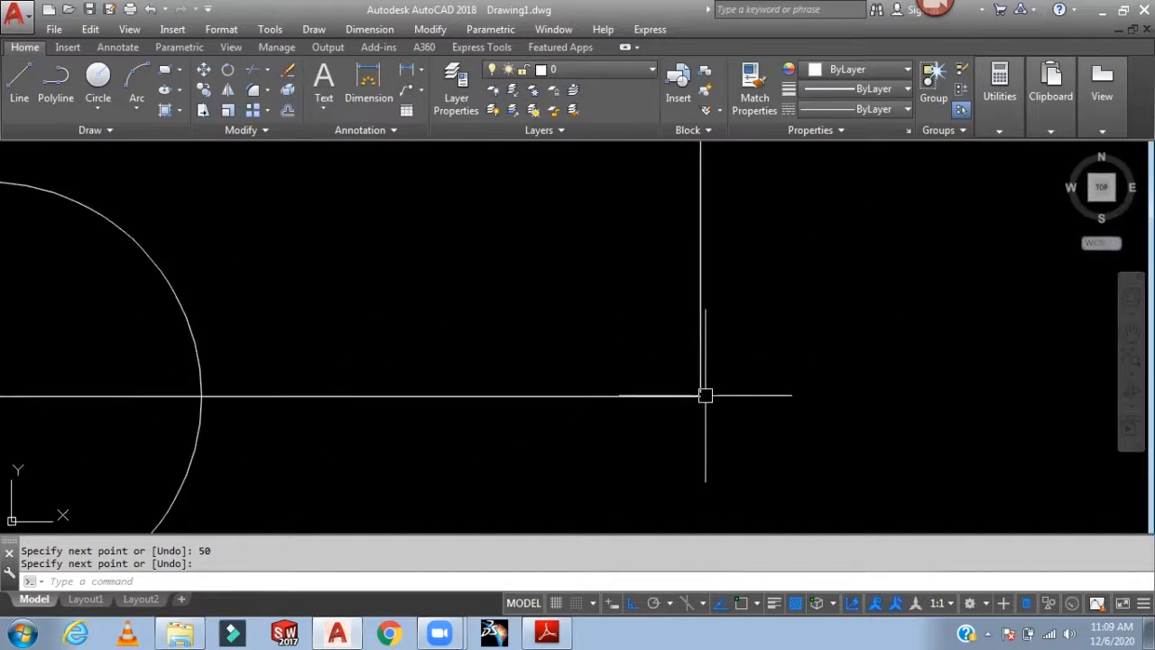
scroll(695, 399, "up", 5)
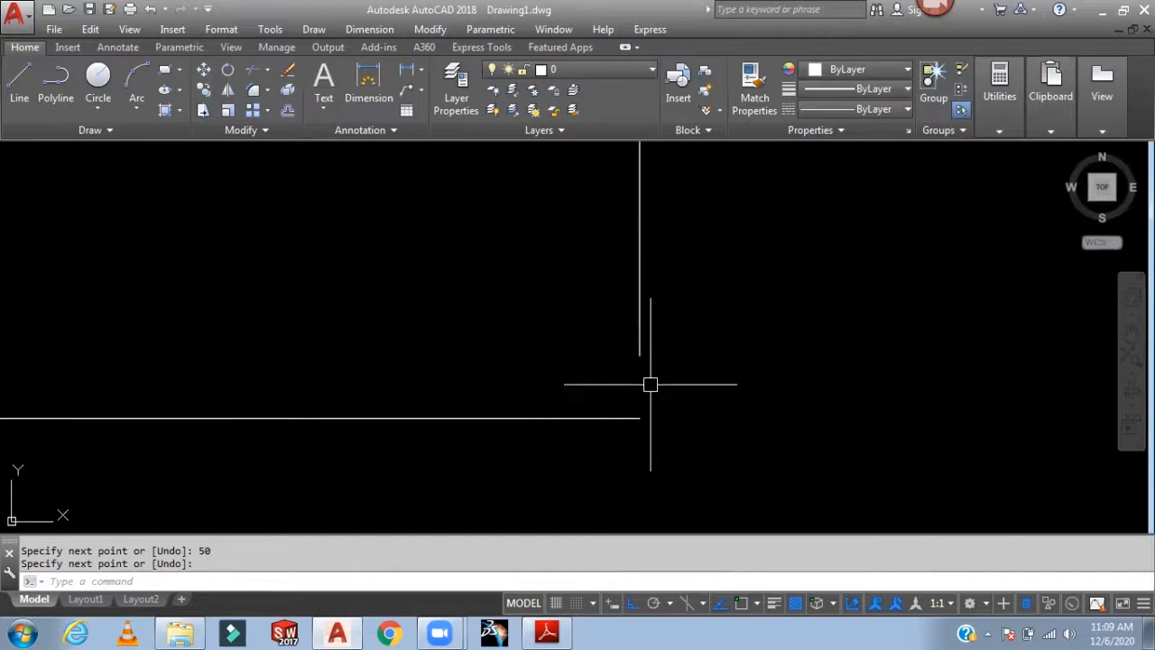
scroll(694, 397, "down", 8)
middle_click_drag(755, 400, 889, 421)
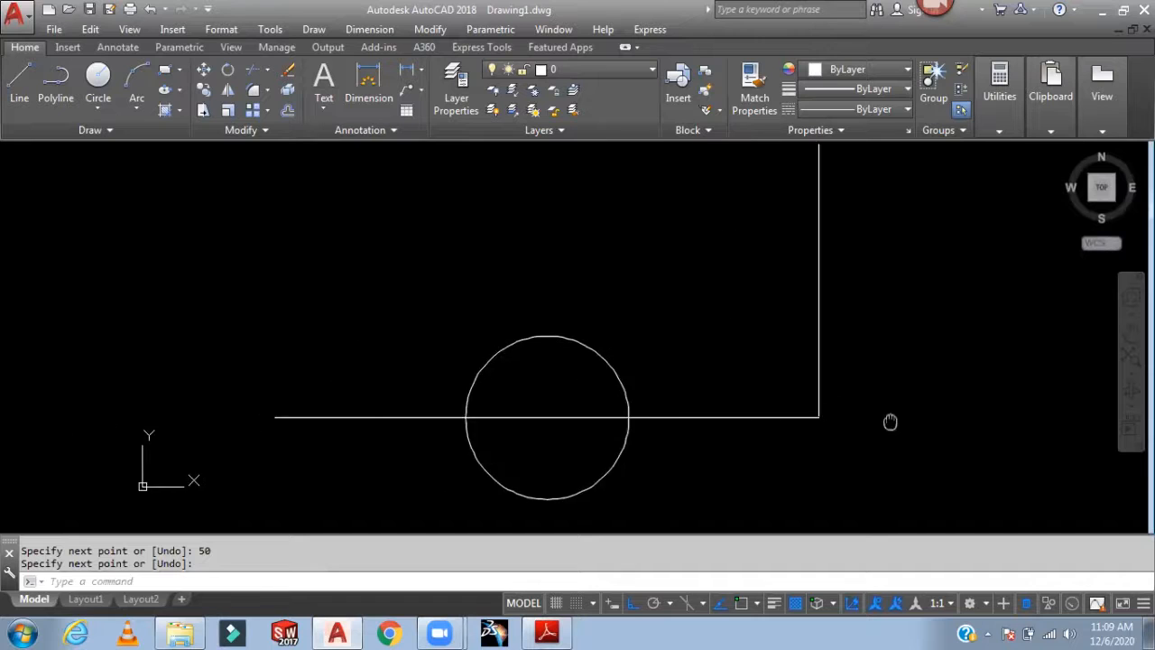
scroll(869, 413, "up", 8)
scroll(857, 417, "down", 6)
middle_click_drag(734, 382, 982, 359)
middle_click_drag(372, 362, 442, 330)
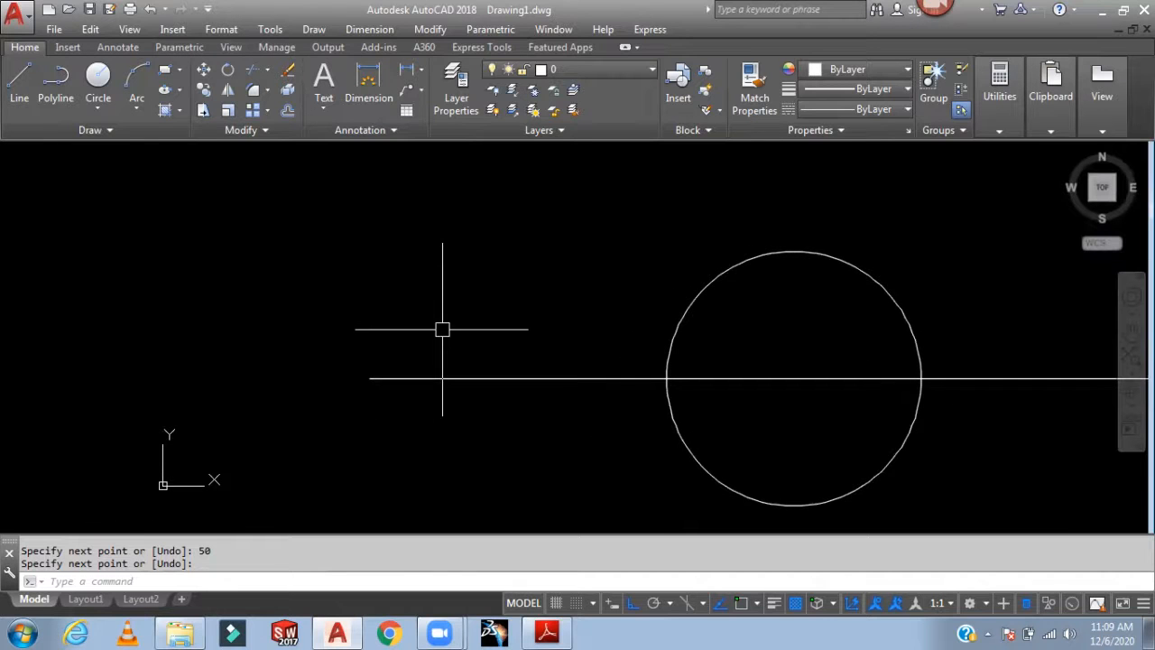
Turn on object snap and draw a 30-unit vertical line upward from the left endpoint of the horizontal line
left_click(743, 604)
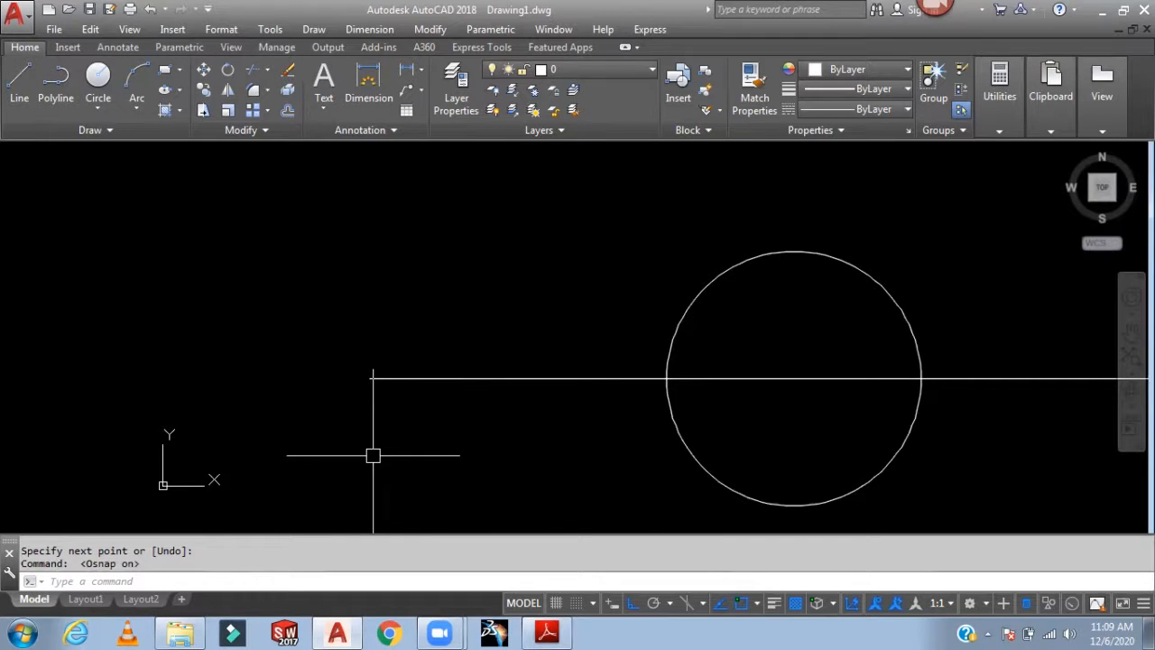
type("L")
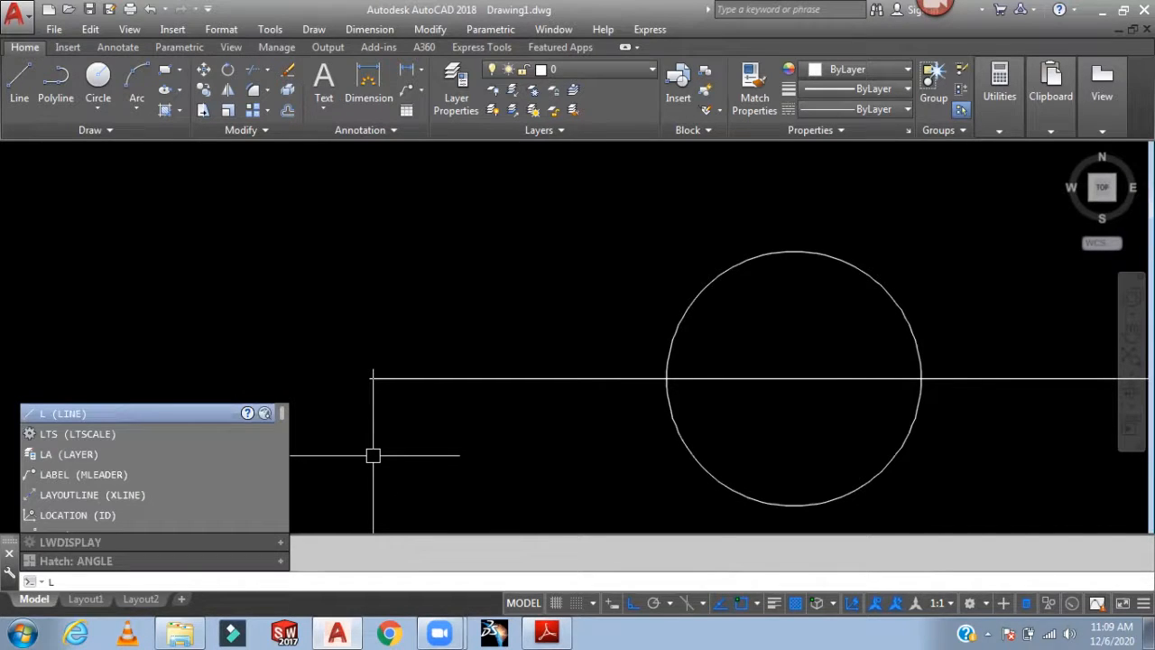
key("Return")
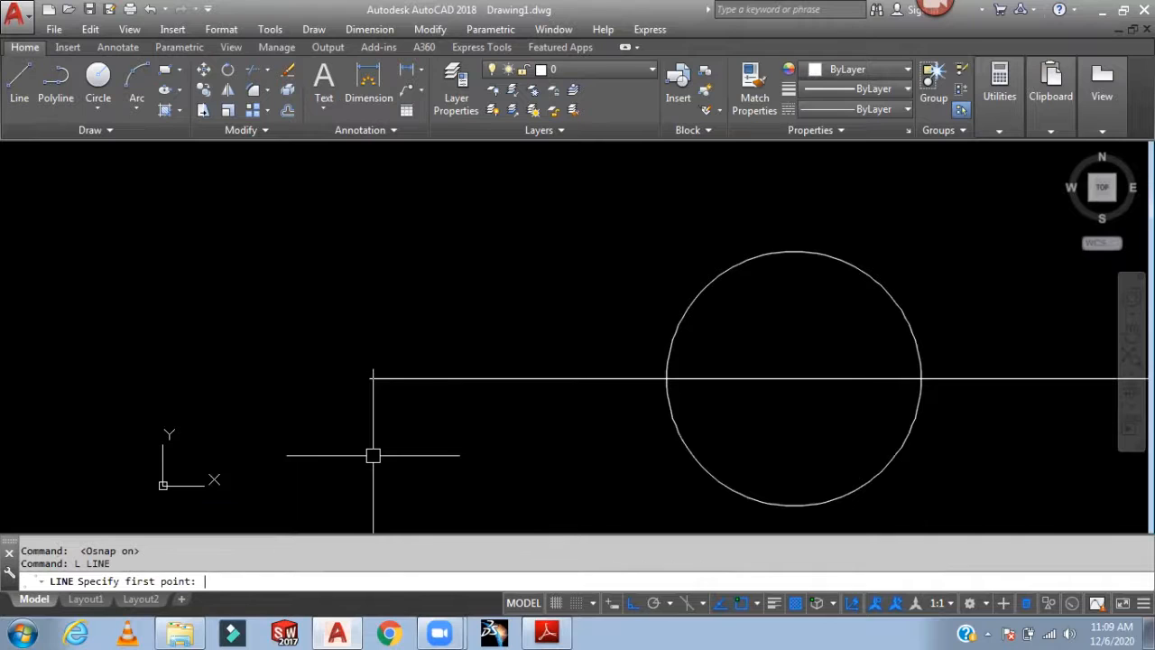
left_click(370, 379)
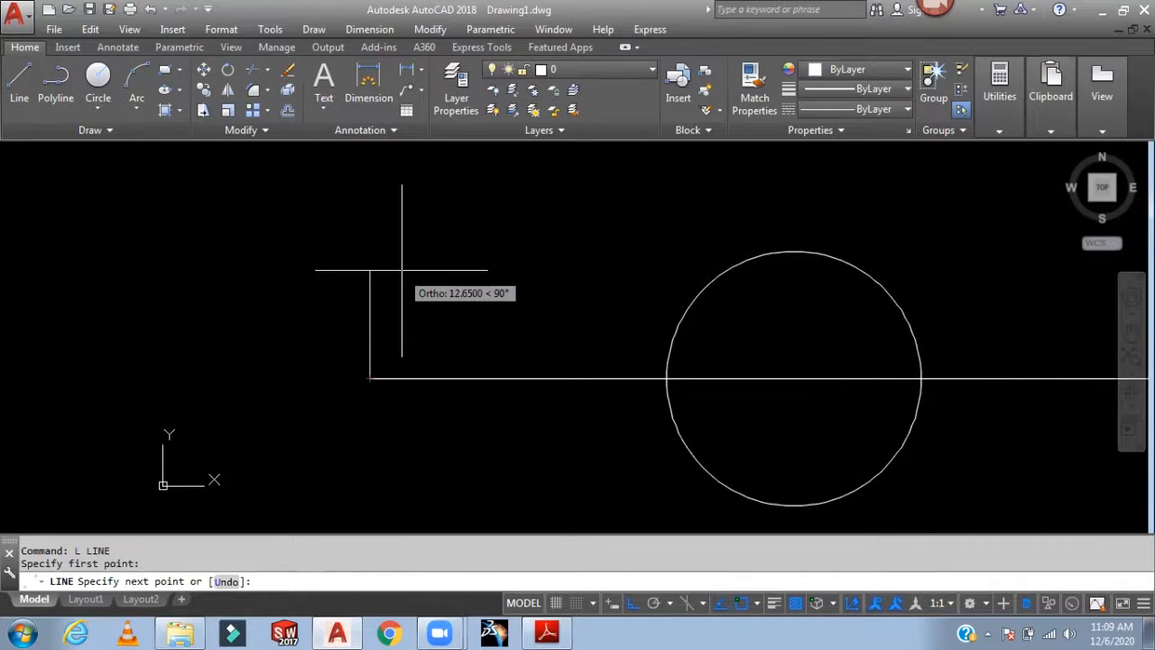
type("30")
key("Return")
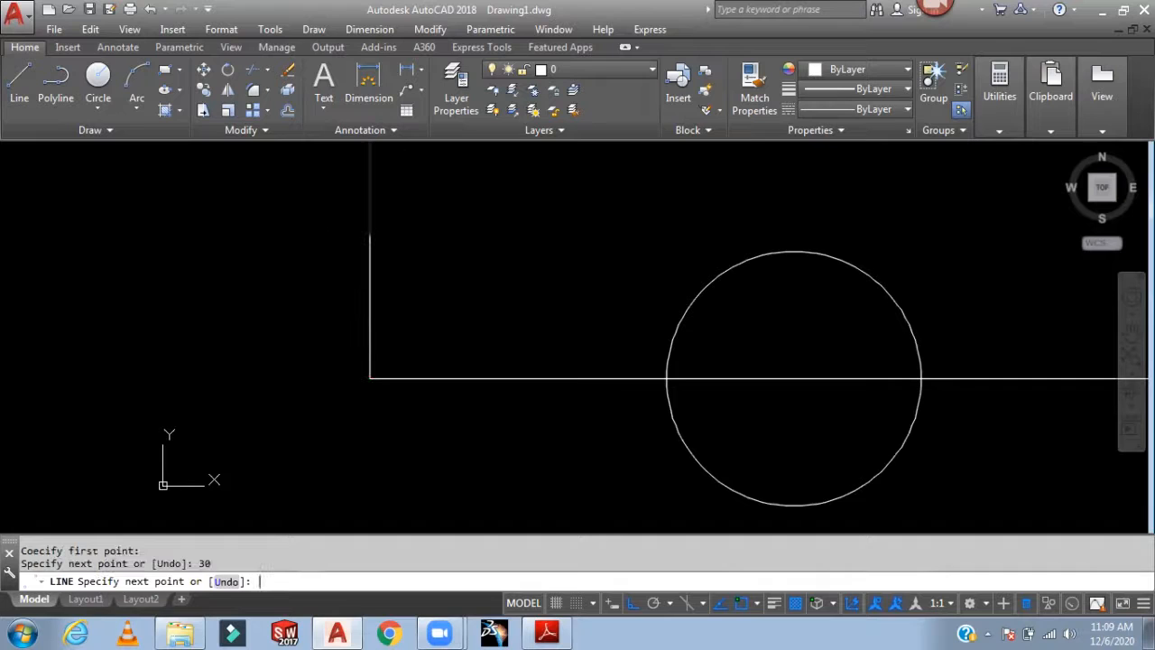
key("Return")
scroll(379, 379, "up", 5)
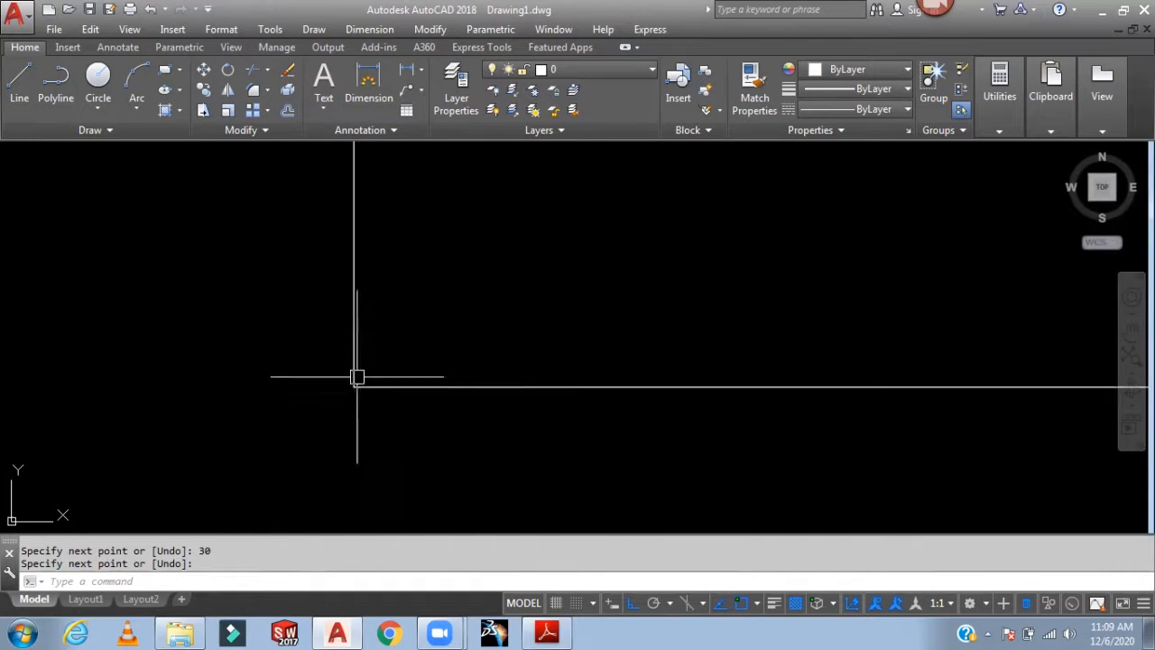
scroll(401, 393, "down", 10)
scroll(492, 363, "down", 8)
scroll(592, 286, "up", 6)
key("Return")
left_click(512, 305)
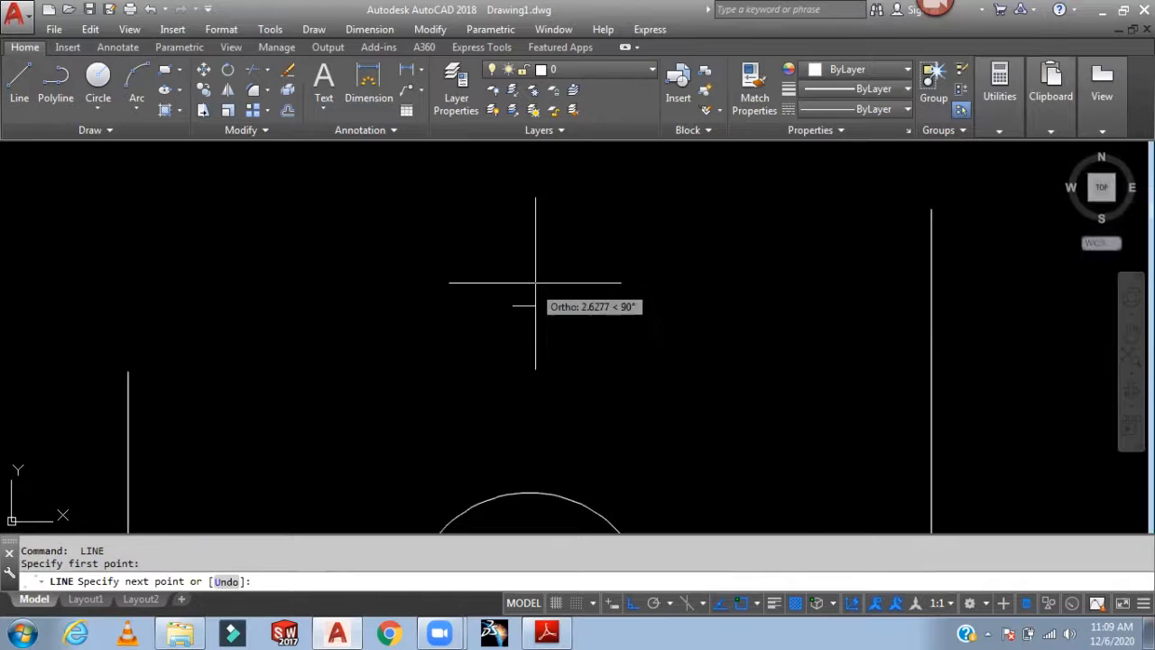
key("Escape")
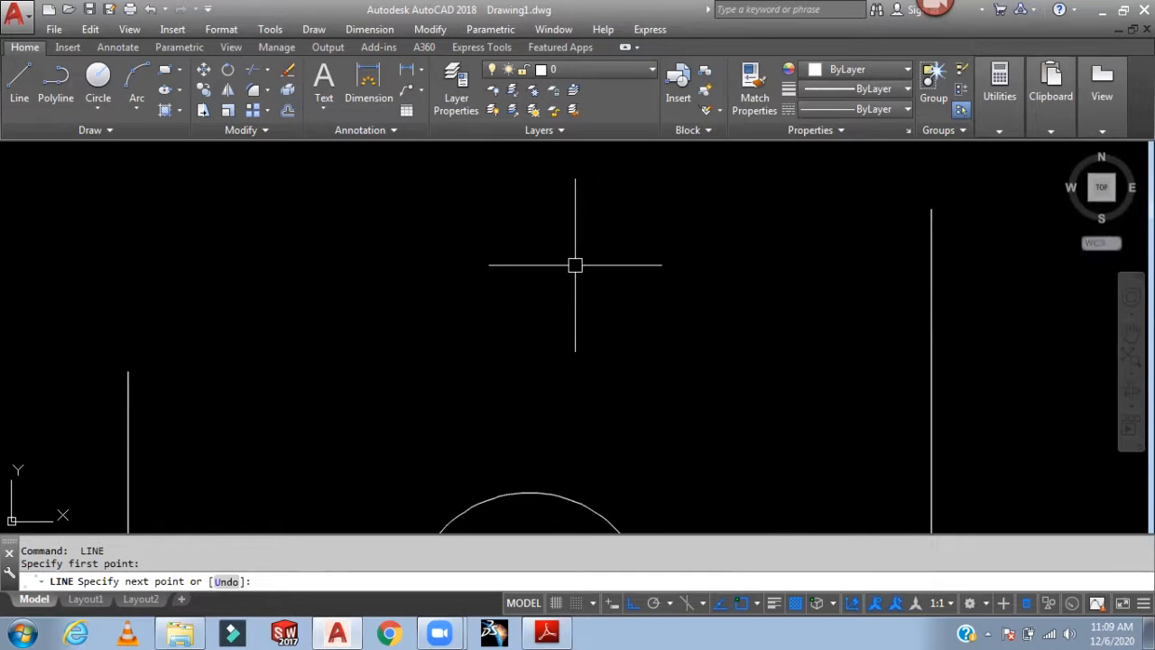
Draw a freehand circle, smaller than the existing one, above the horizontal line between the left vertical line and the existing circle
type("c")
key("Return")
left_click(316, 361)
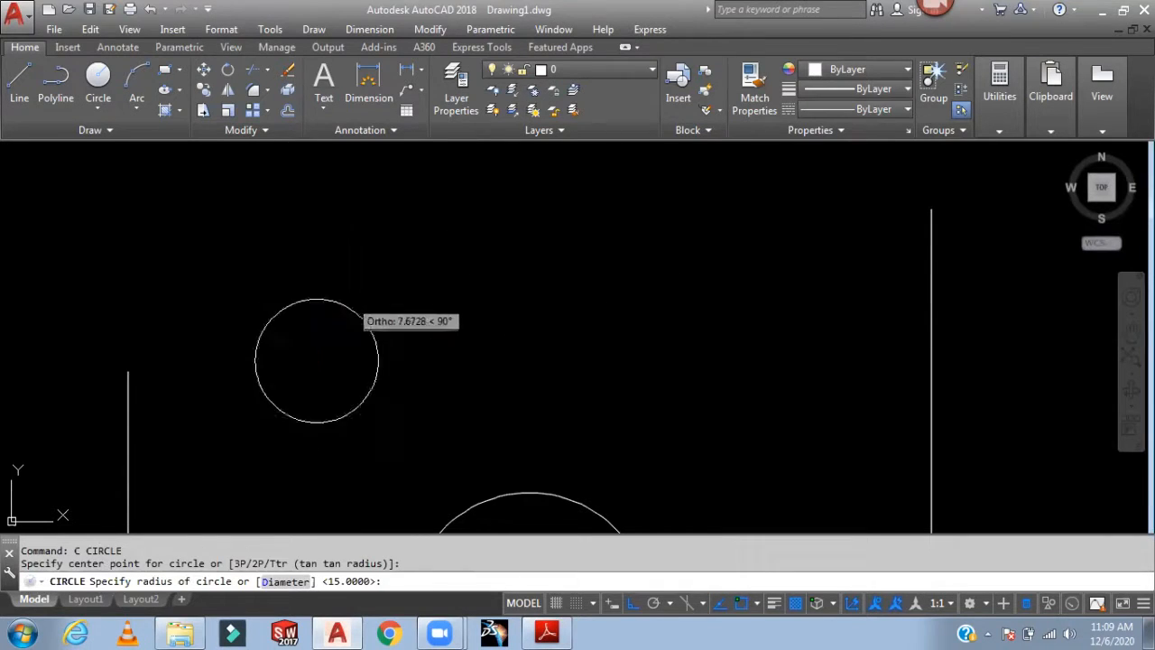
left_click(397, 287)
middle_click_drag(454, 298, 552, 247)
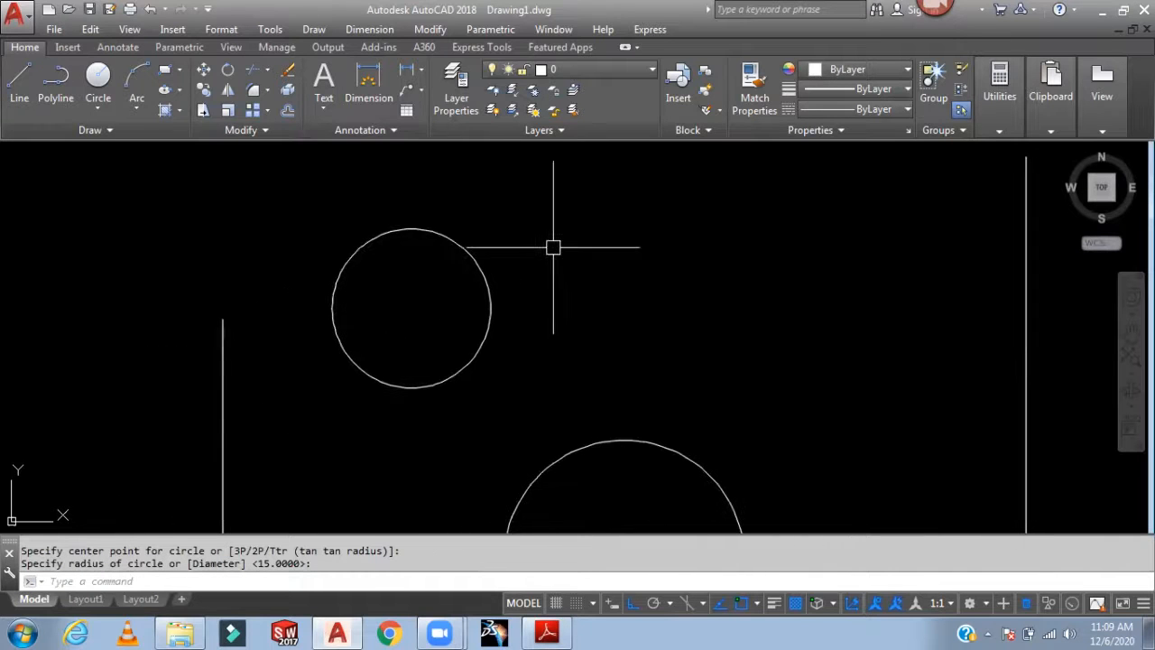
Draw a line from the centre of the small upper circle to the centre of the large circle using object snap
middle_click_drag(632, 349, 648, 256)
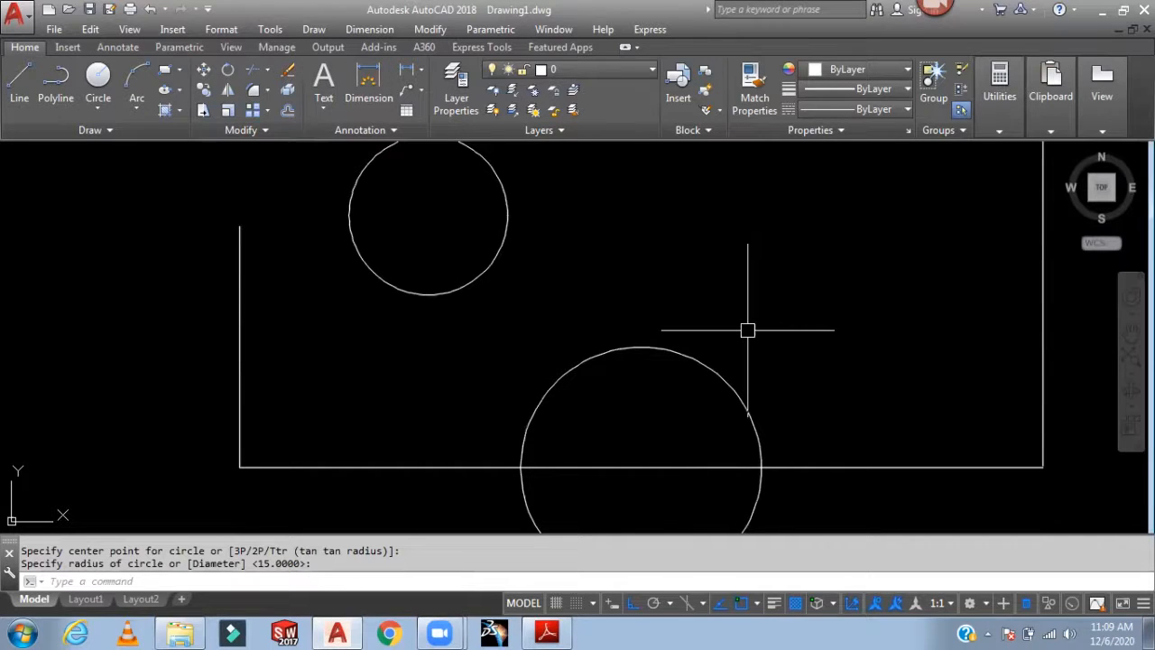
type("l")
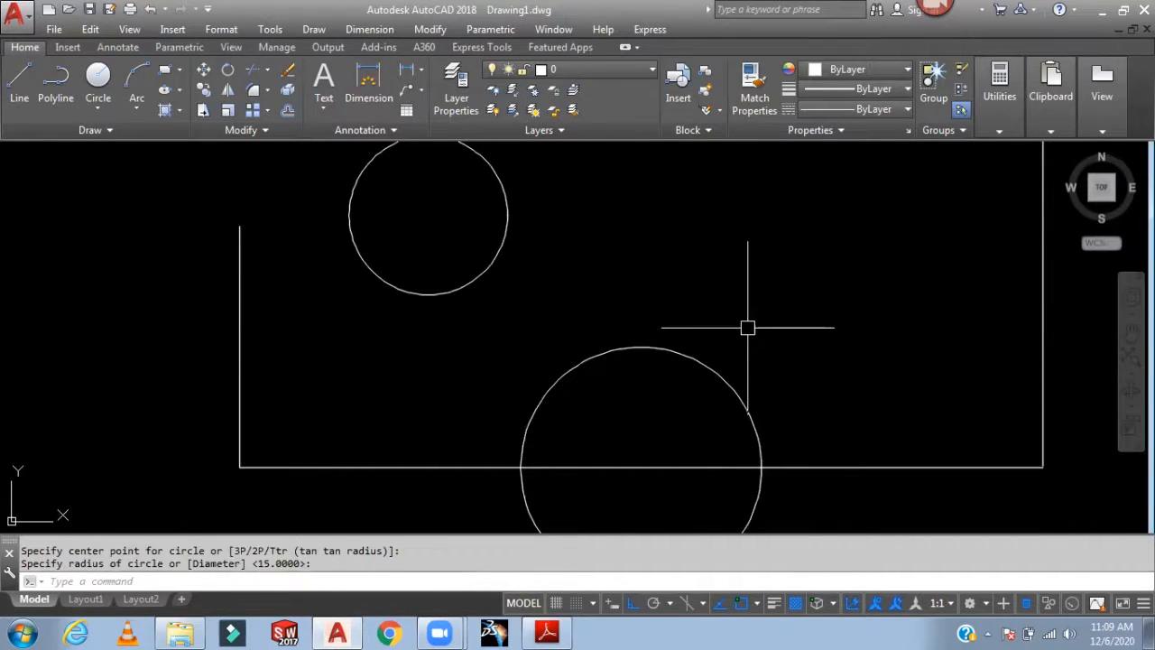
key("Return")
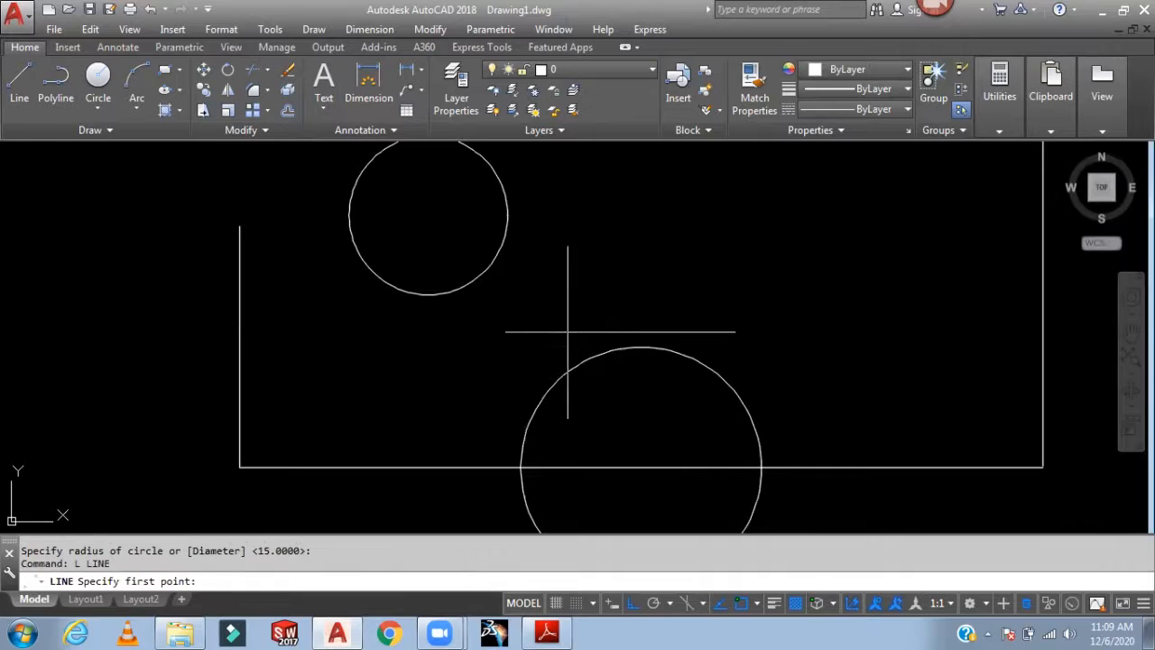
left_click(427, 215)
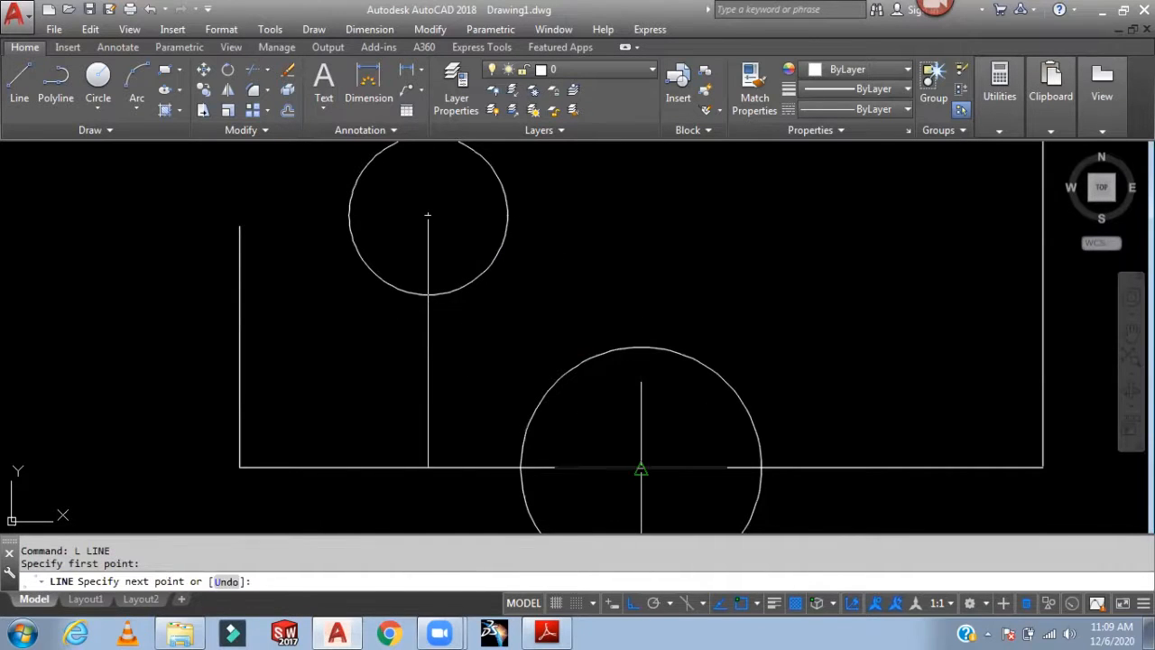
left_click(641, 469)
key("Return")
scroll(754, 338, "down", 2)
middle_click_drag(761, 328, 684, 331)
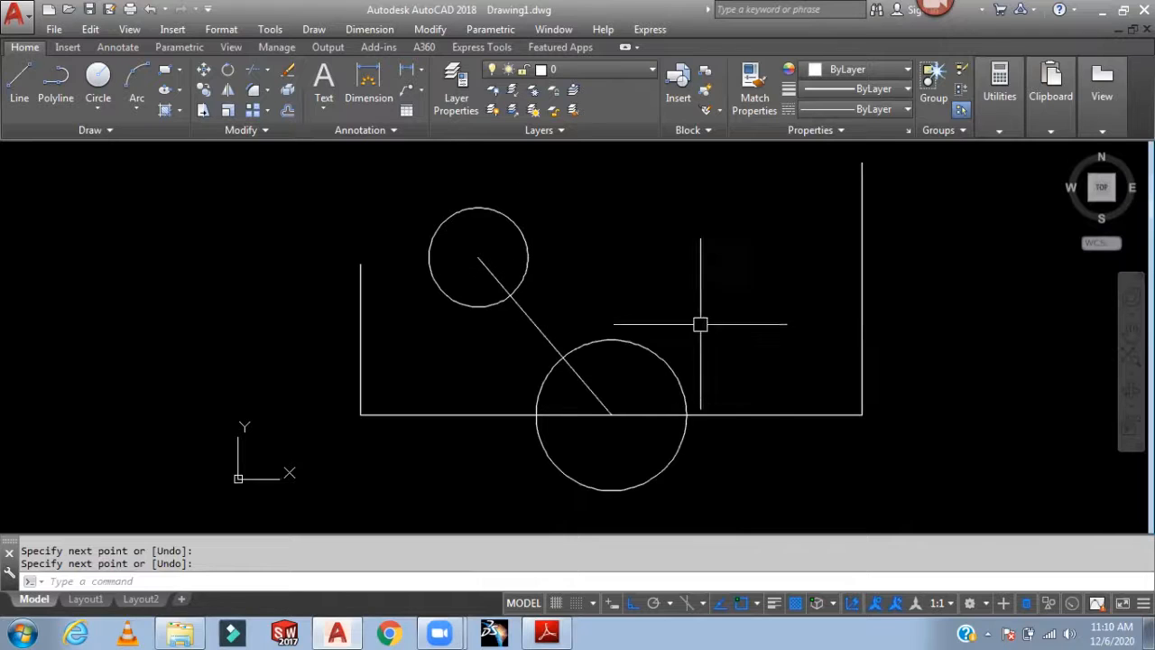
With object snap and Ortho mode turned off, draw a line about 40 units long by eye touching the upper-right edges of both circles
left_click(739, 603)
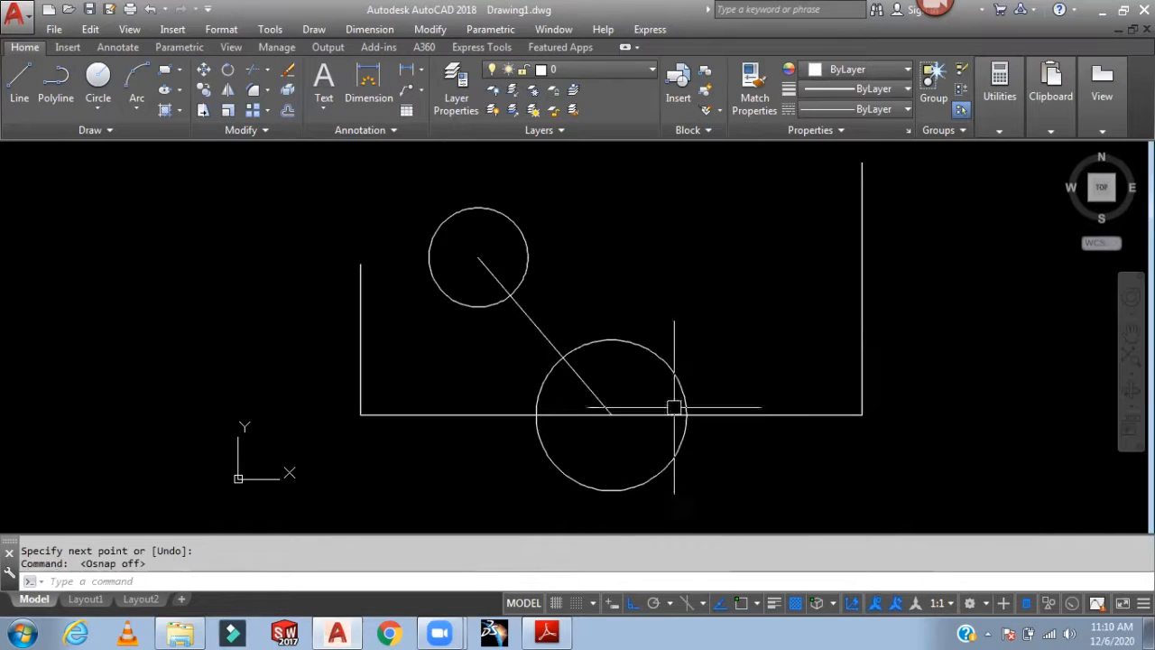
type("l")
key("Return")
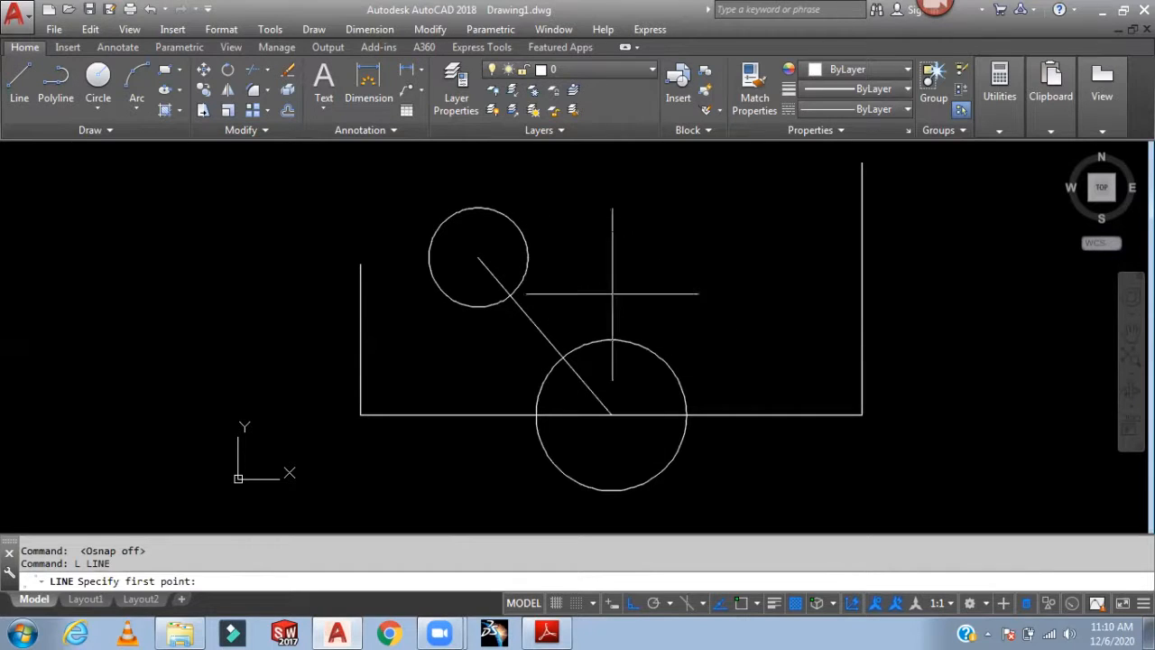
left_click(514, 223)
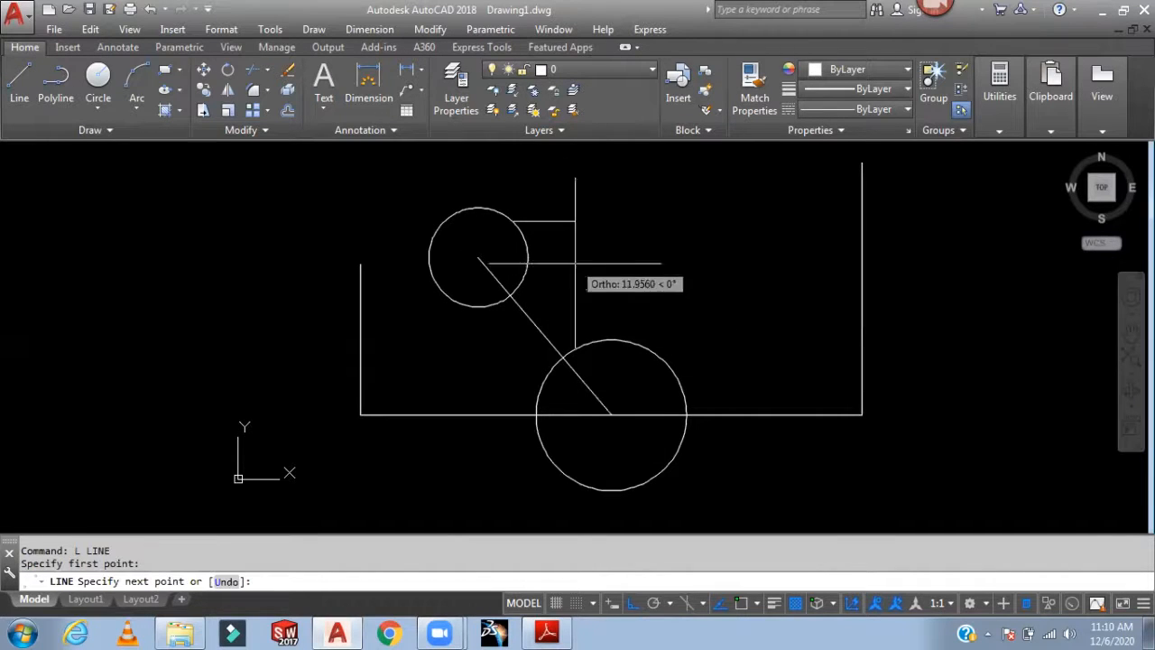
left_click(633, 601)
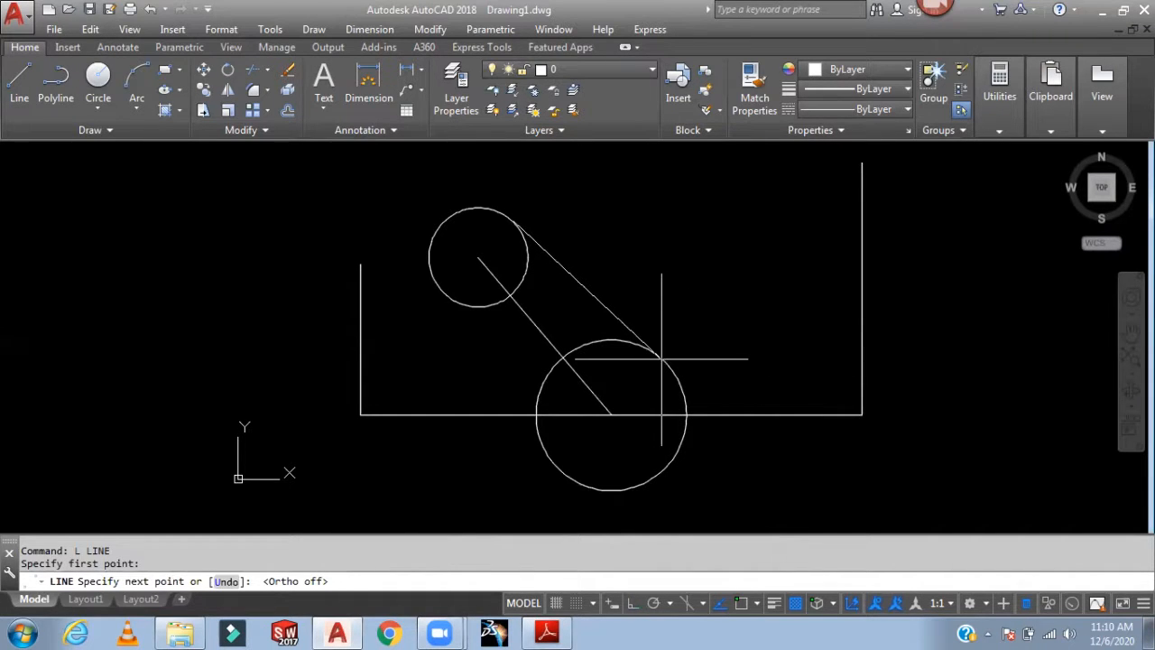
left_click(661, 358)
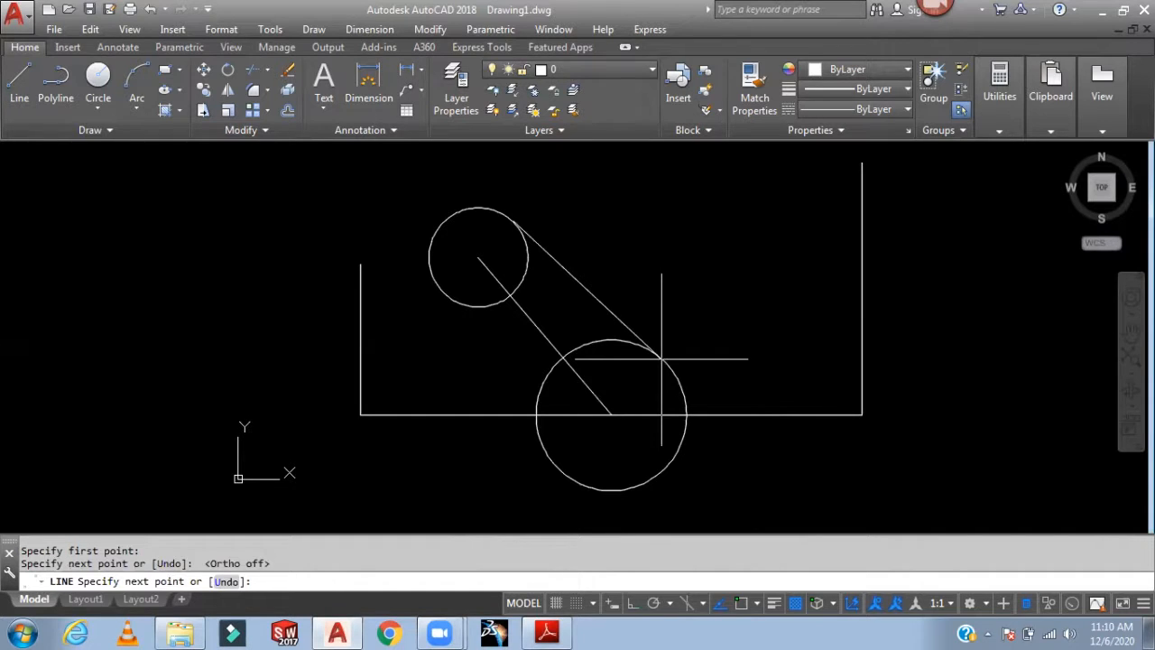
key("Return")
Examine up close how both ends of the hand-placed line meet the edges of the two circles
scroll(638, 370, "up", 10)
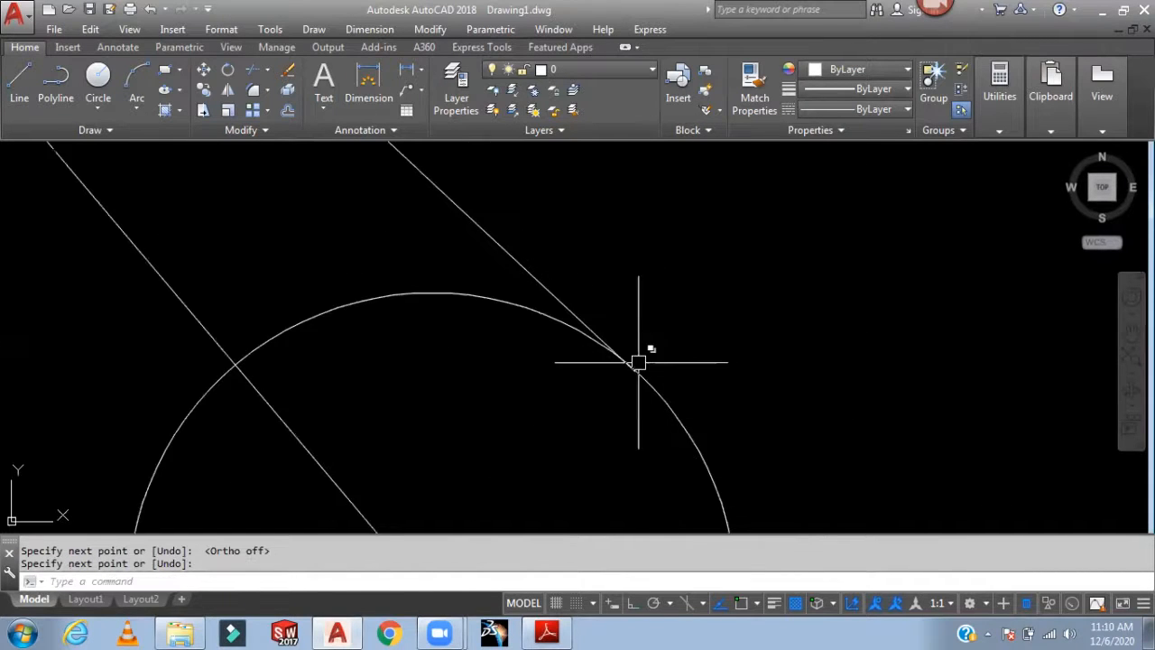
scroll(638, 381, "up", 5)
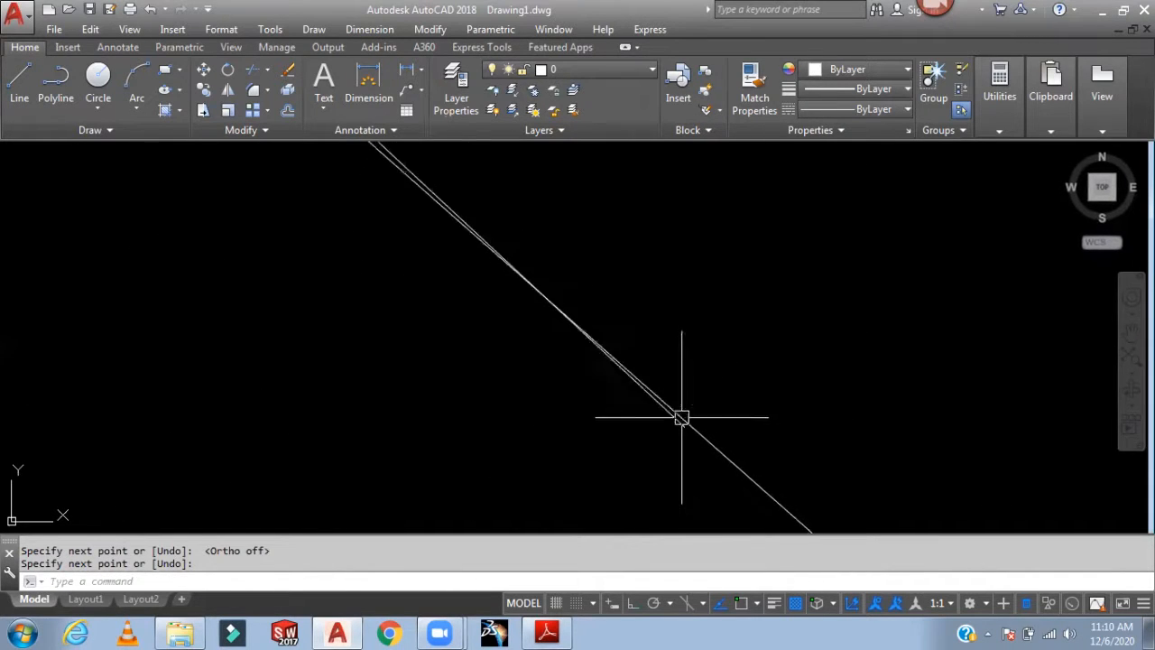
scroll(651, 433, "up", 3)
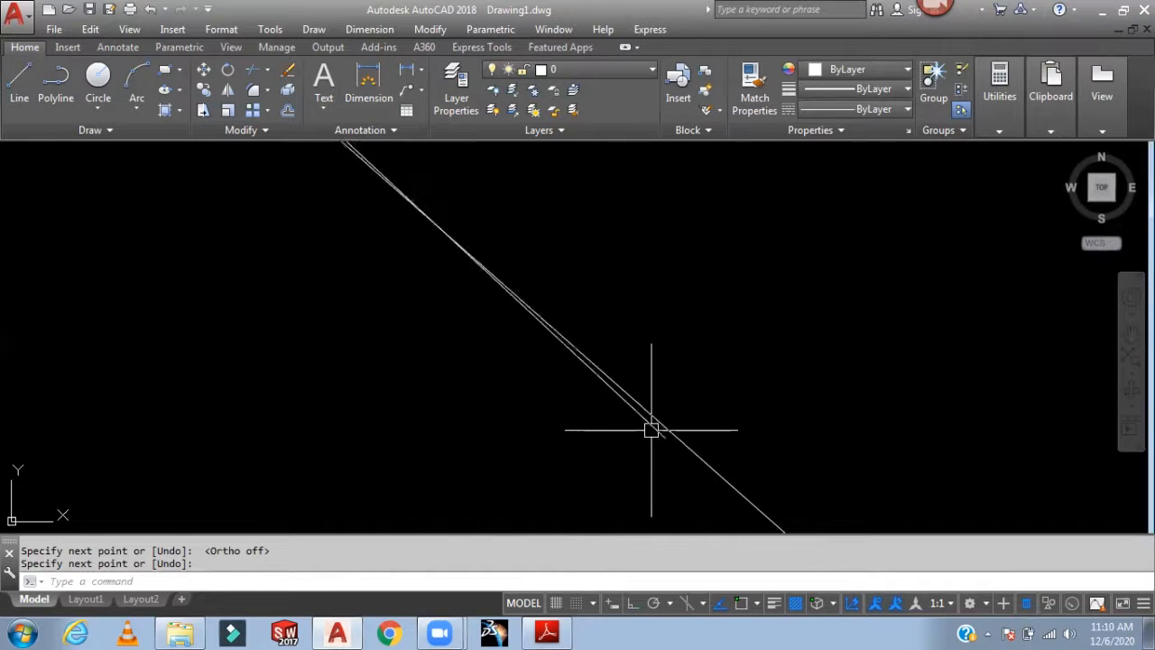
scroll(650, 430, "up", 3)
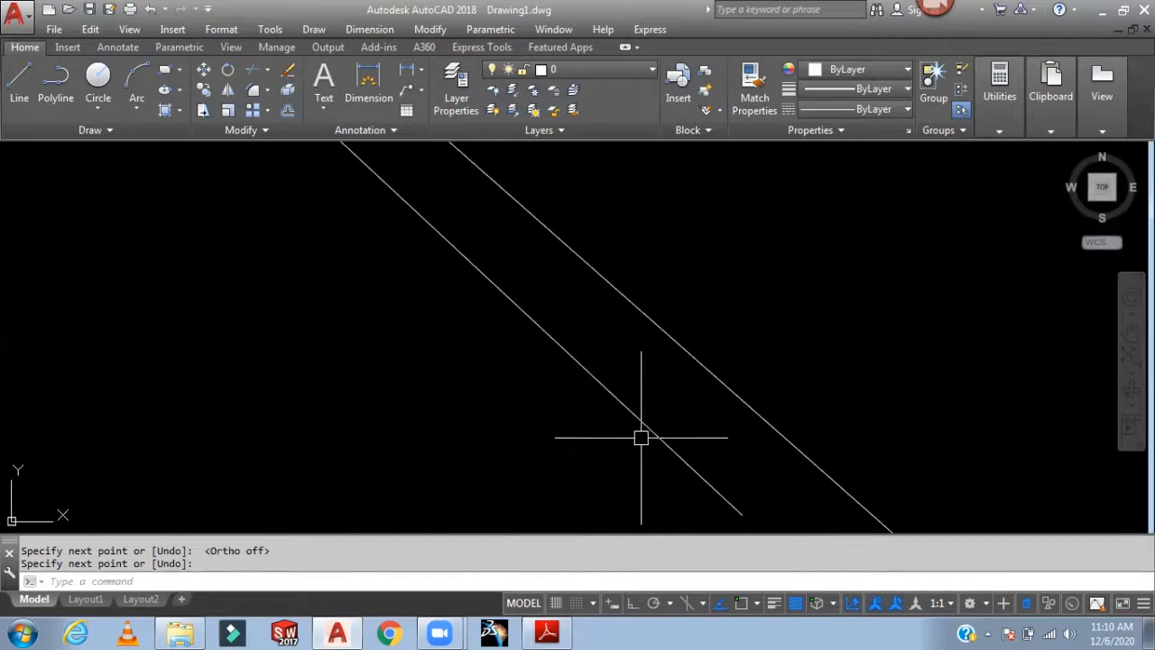
scroll(660, 418, "down", 6)
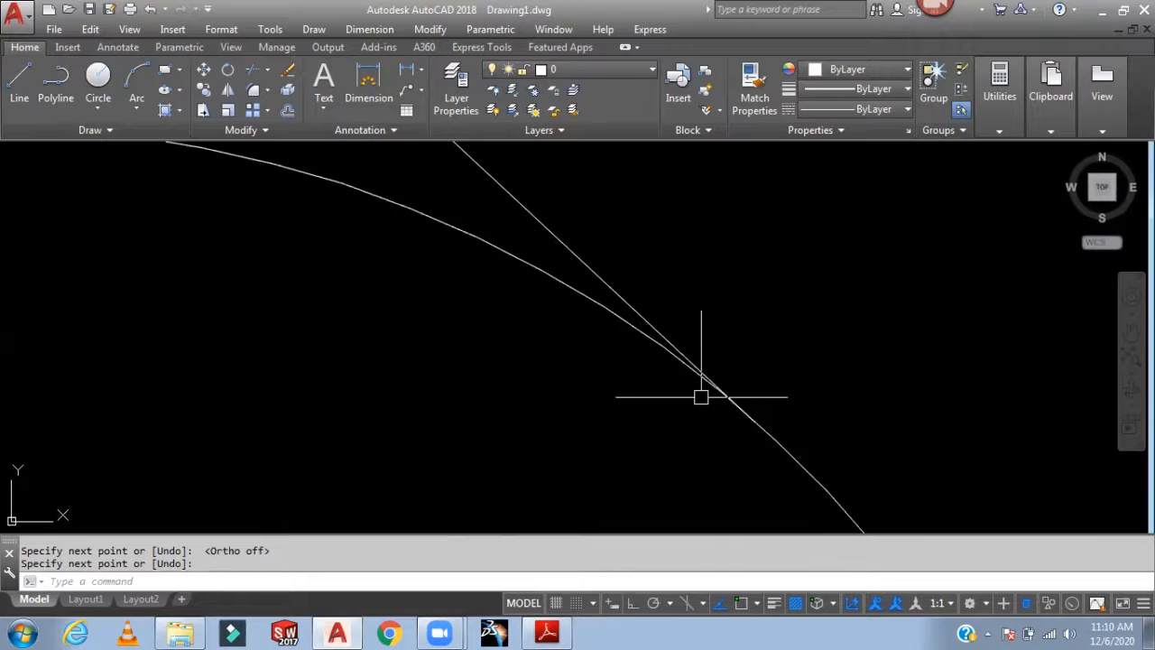
middle_click_drag(659, 363, 933, 608)
scroll(622, 298, "up", 5)
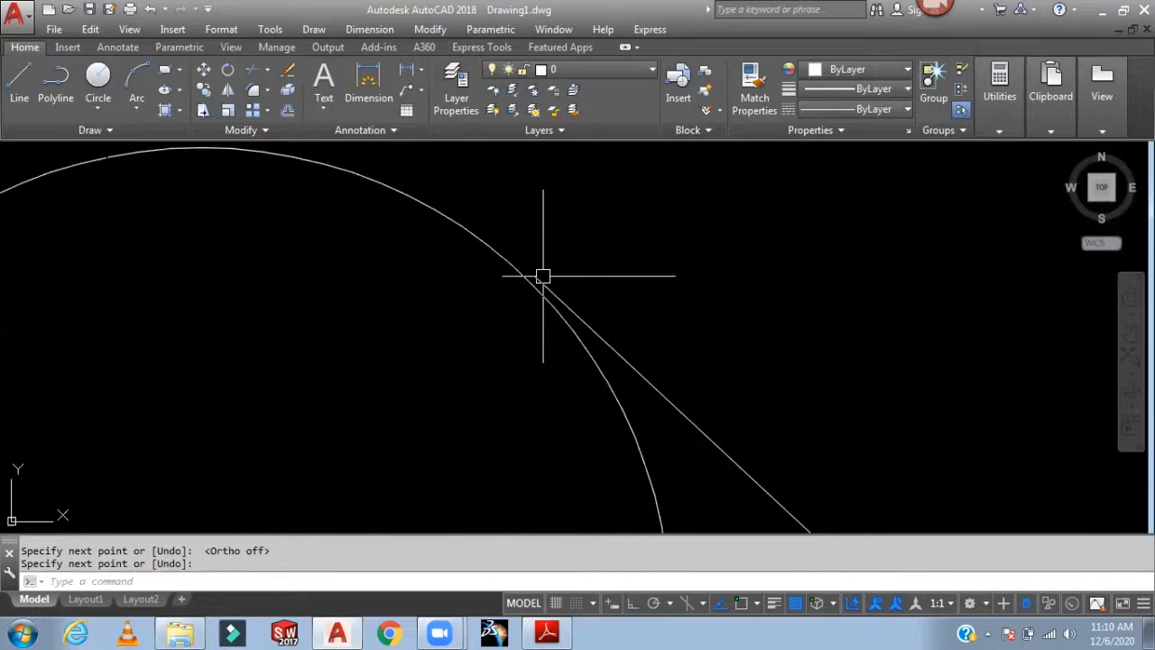
scroll(519, 286, "down", 11)
scroll(616, 292, "up", 2)
Erase the line joining the circles' upper-right edges and turn object snap back on
middle_click_drag(616, 292, 634, 248)
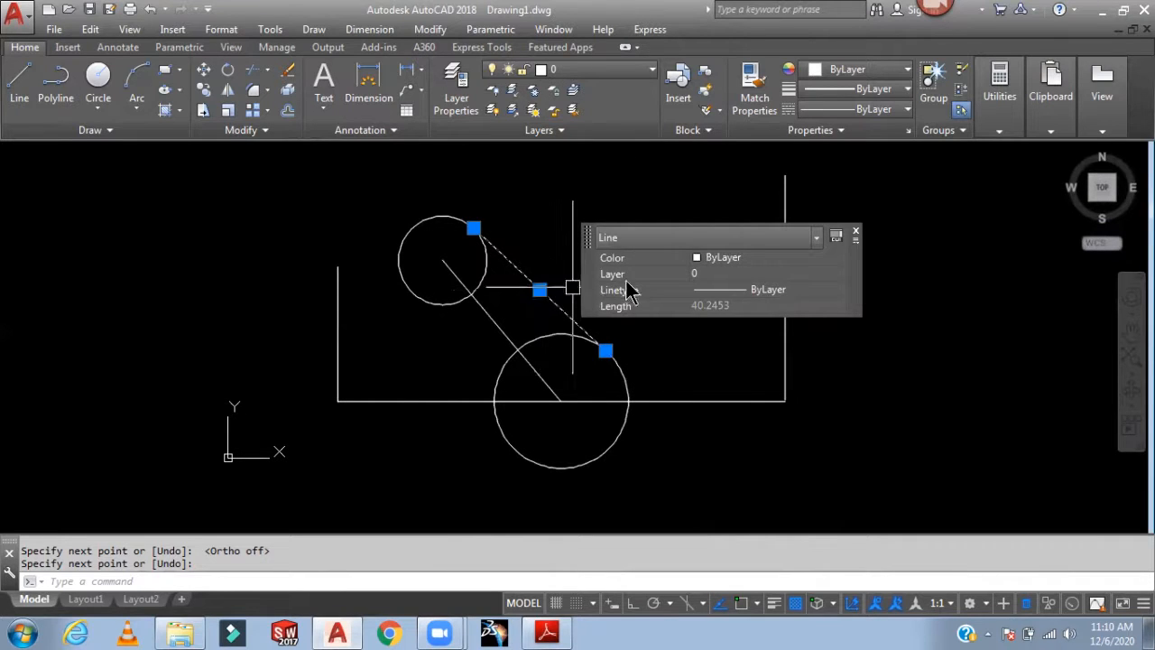
key("Escape")
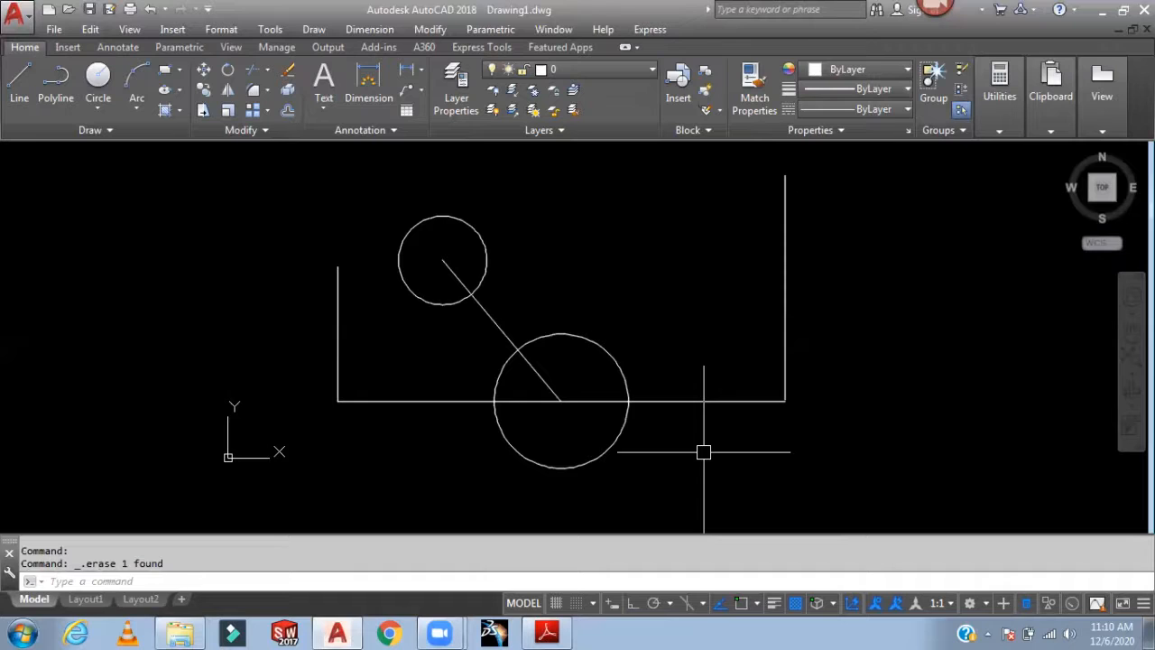
key("F3")
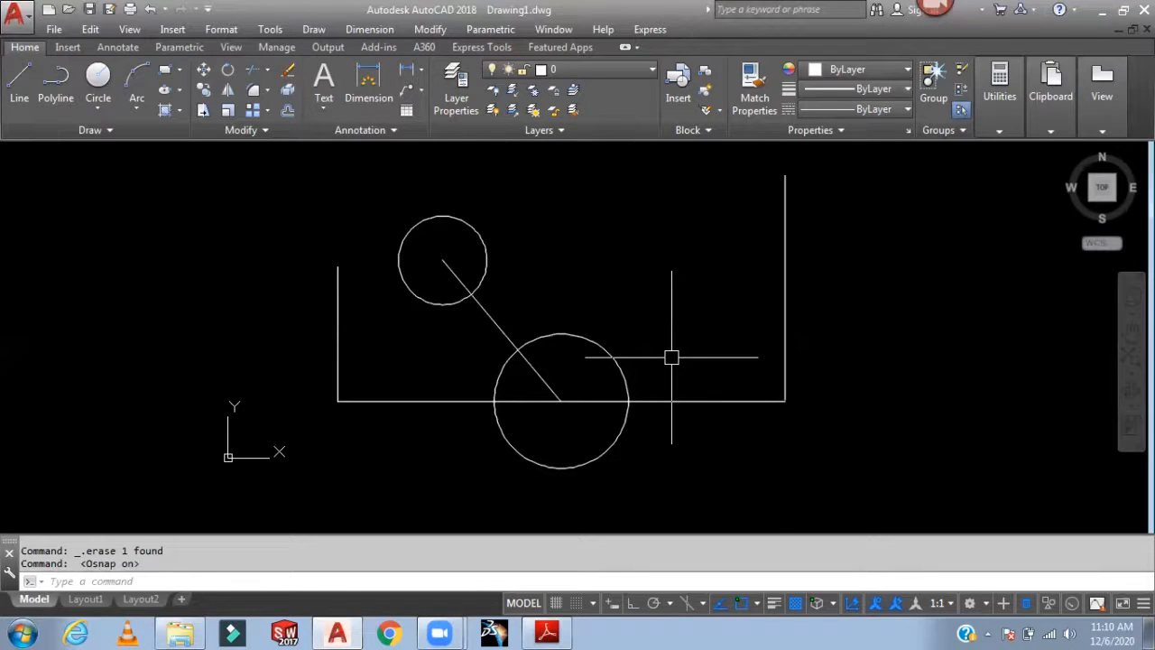
Draw a line with object snap from the small circle's right quadrant to the large circle's upper-right edge and back to the small circle's upper-right edge
type("l")
key("Return")
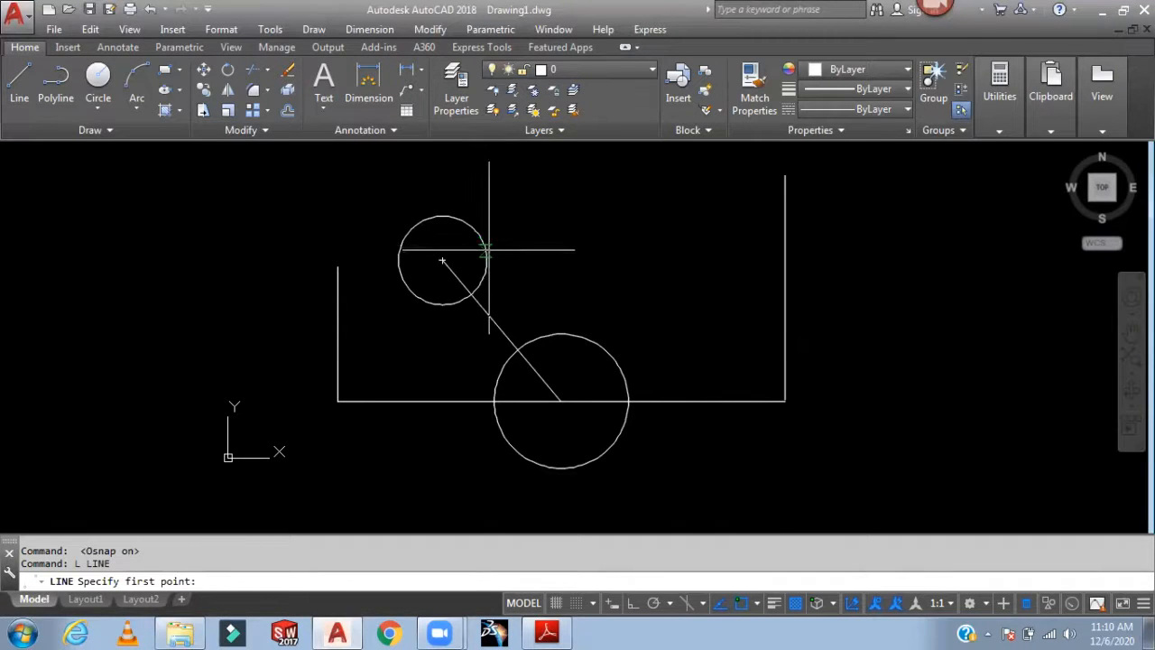
left_click(487, 257)
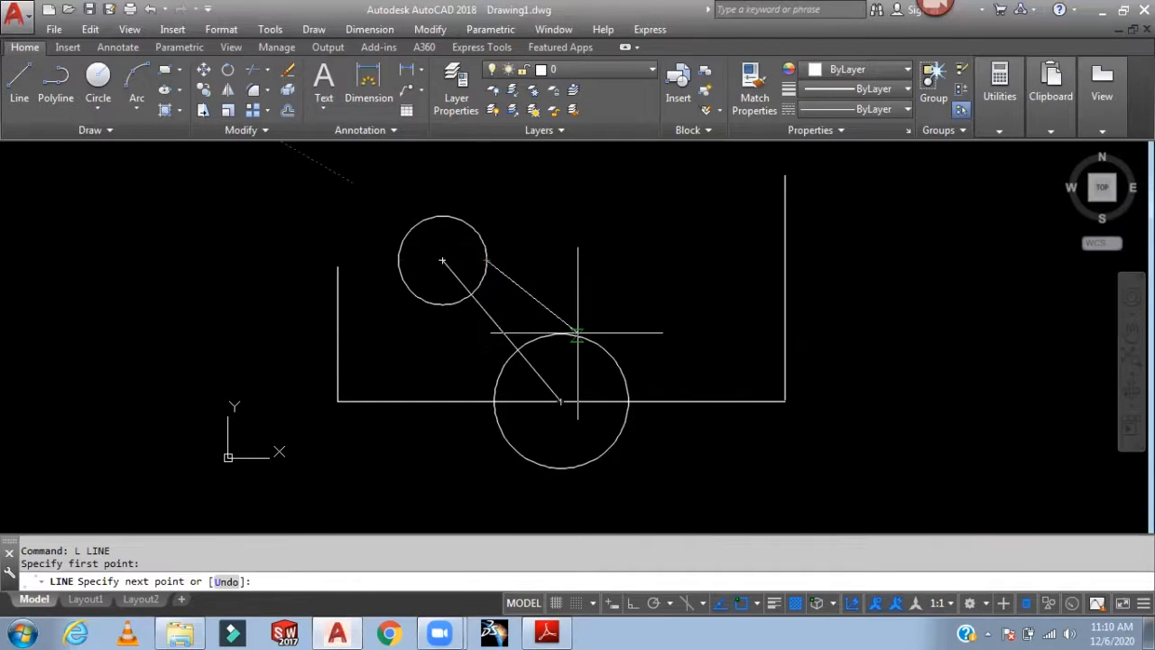
scroll(578, 333, "up", 3)
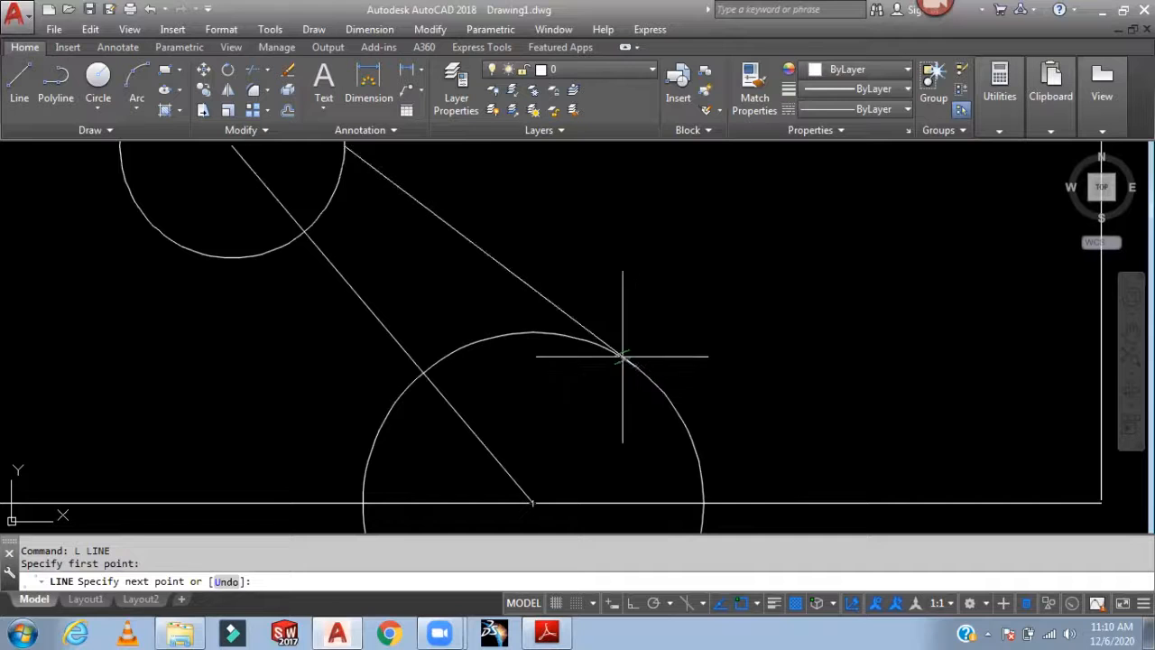
left_click(634, 364)
scroll(581, 325, "down", 3)
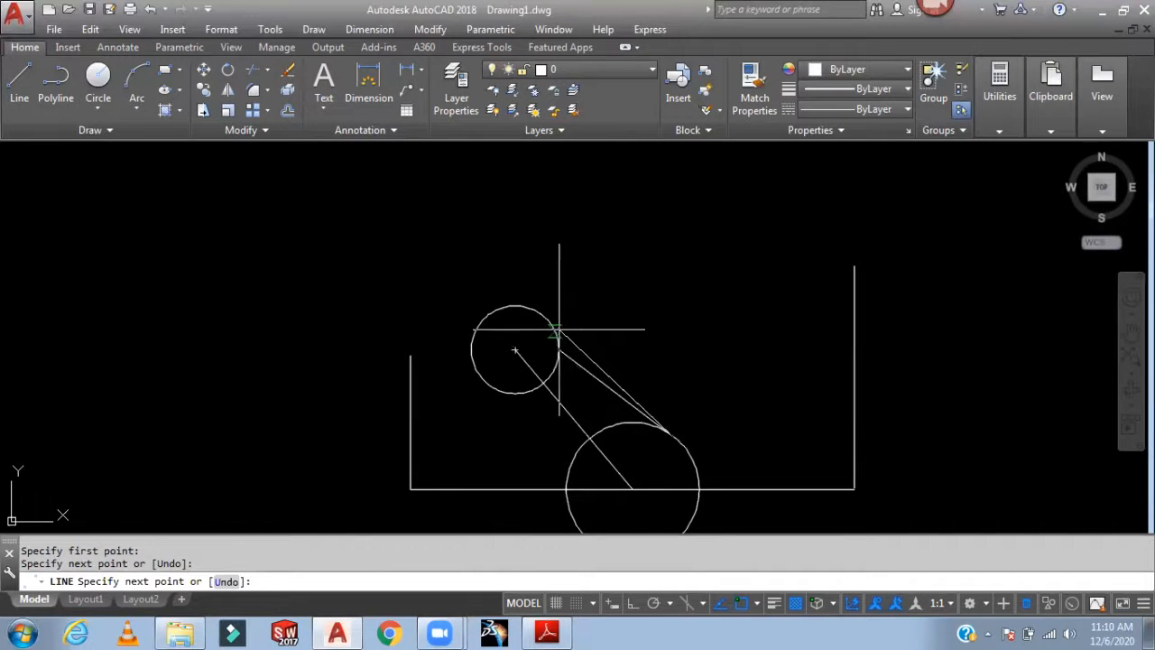
left_click(544, 317)
key("Return")
Erase the line that starts at the small circle's right quadrant, keeping the outer line that touches both circles
scroll(566, 369, "up", 3)
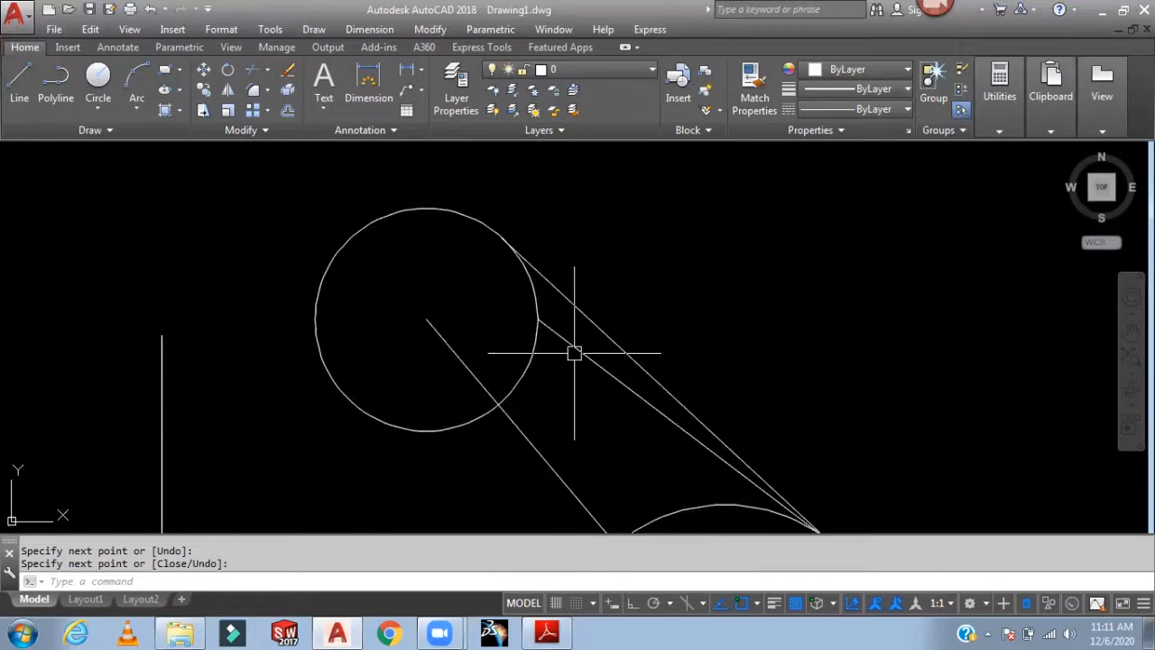
left_click(615, 355)
key("Delete")
scroll(673, 289, "down", 5)
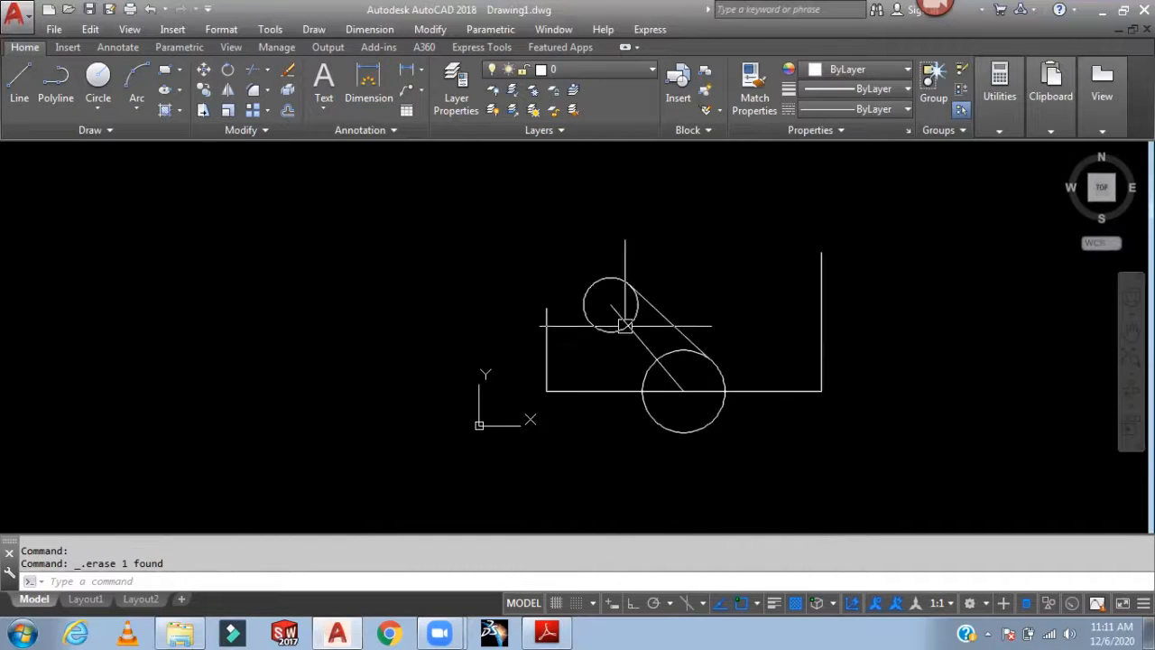
scroll(532, 352, "up", 2)
key("Escape")
Draw a line from the small circle's left quadrant to the large circle's lower-left edge and back to the small circle's lower-left edge
type("L")
key("Return")
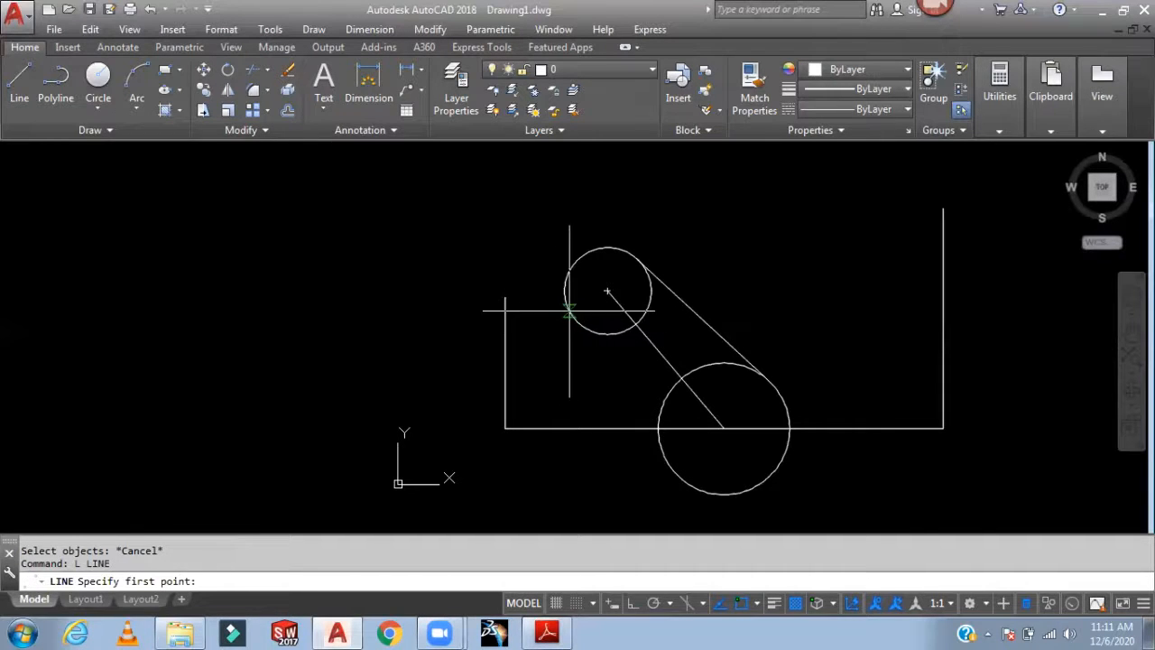
left_click(567, 306)
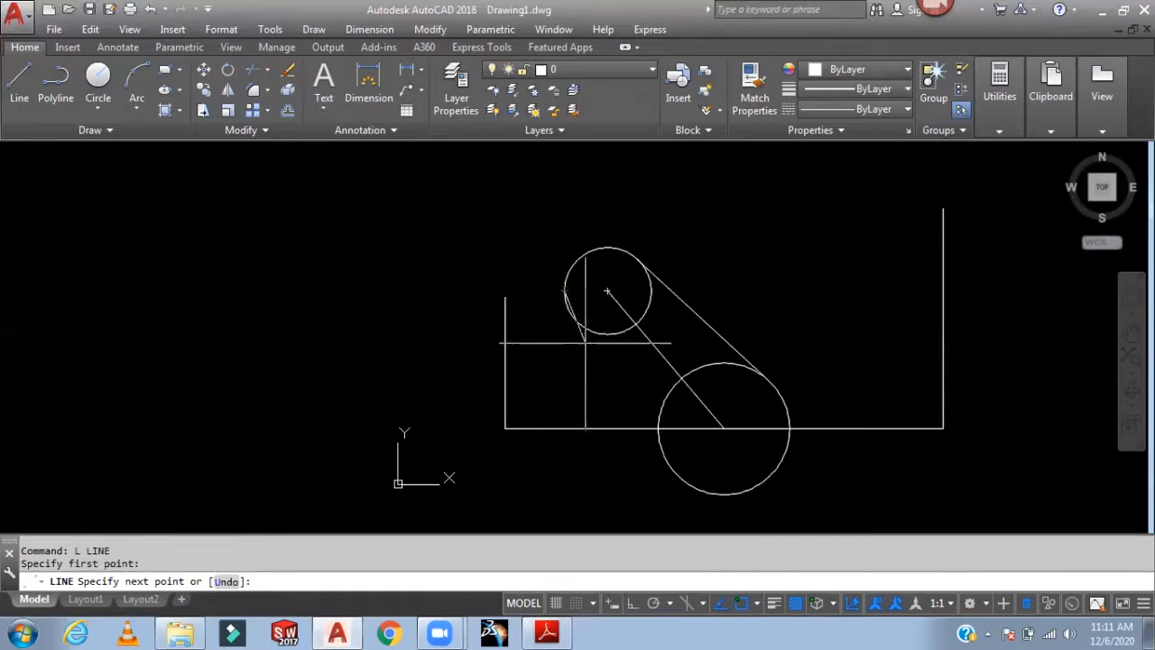
left_click(665, 458)
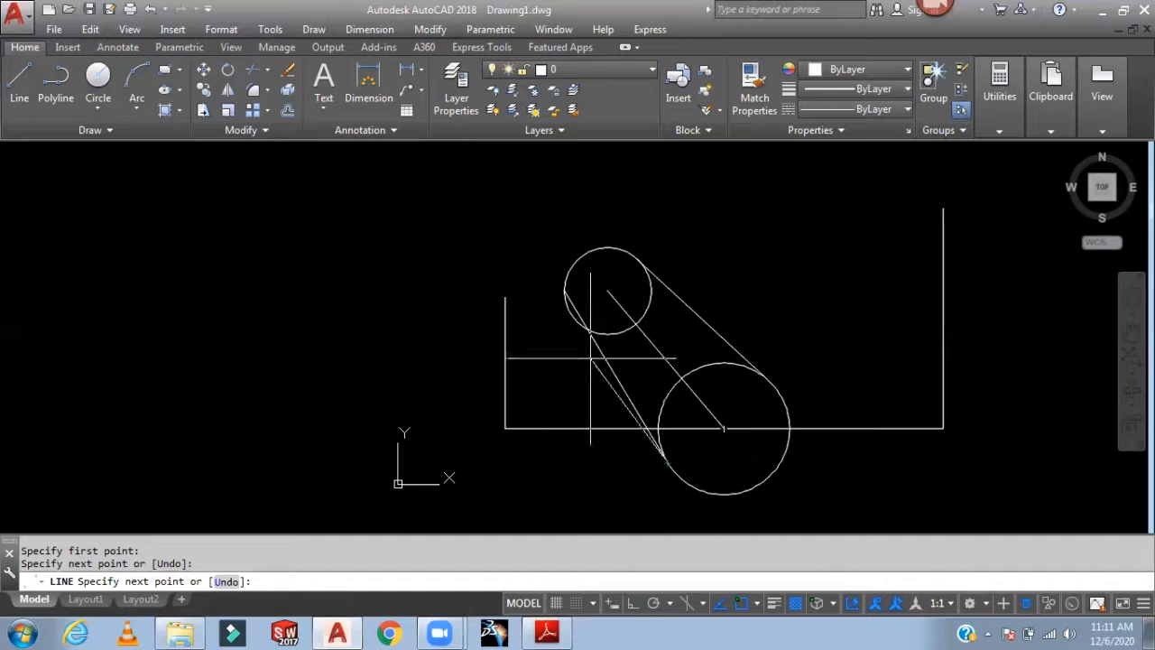
scroll(584, 324, "up", 4)
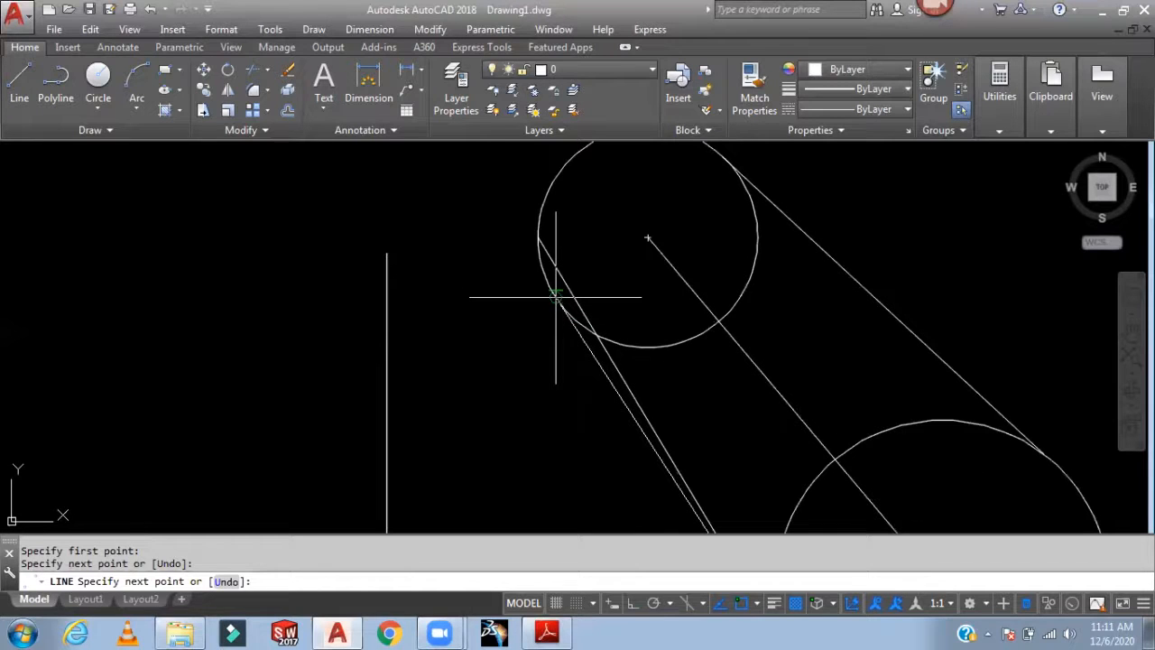
left_click(559, 285)
key("Return")
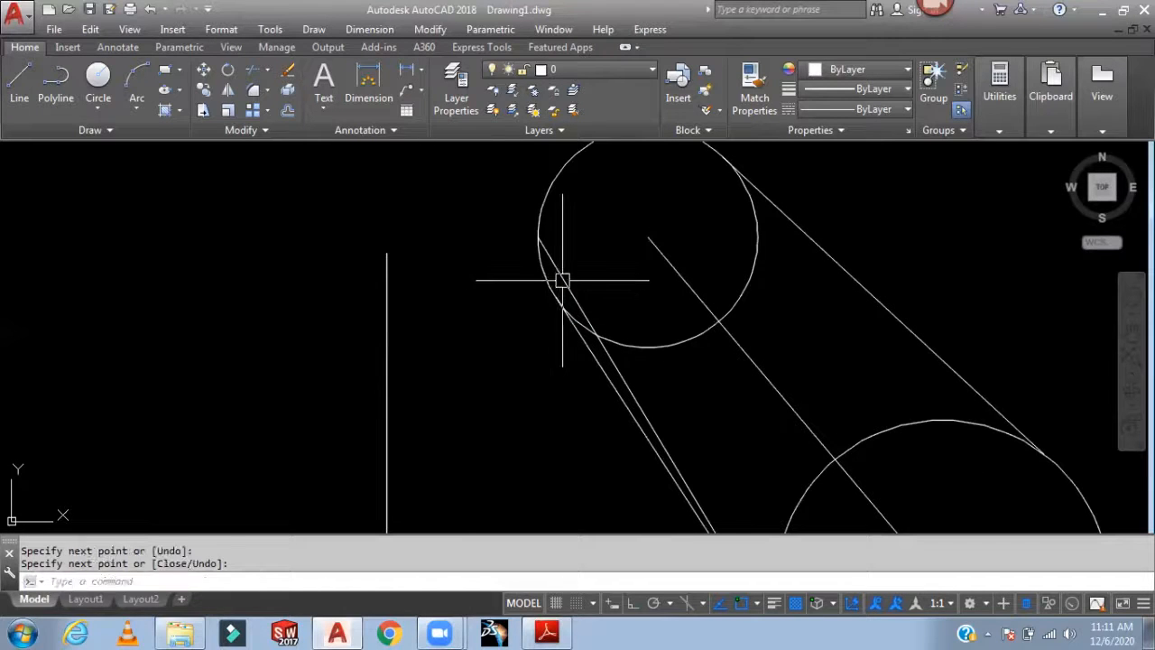
Erase the line that starts at the small circle's left quadrant, keeping the outer line along the circles' lower-left edges
left_click(561, 280)
key("Escape")
scroll(562, 276, "down", 4)
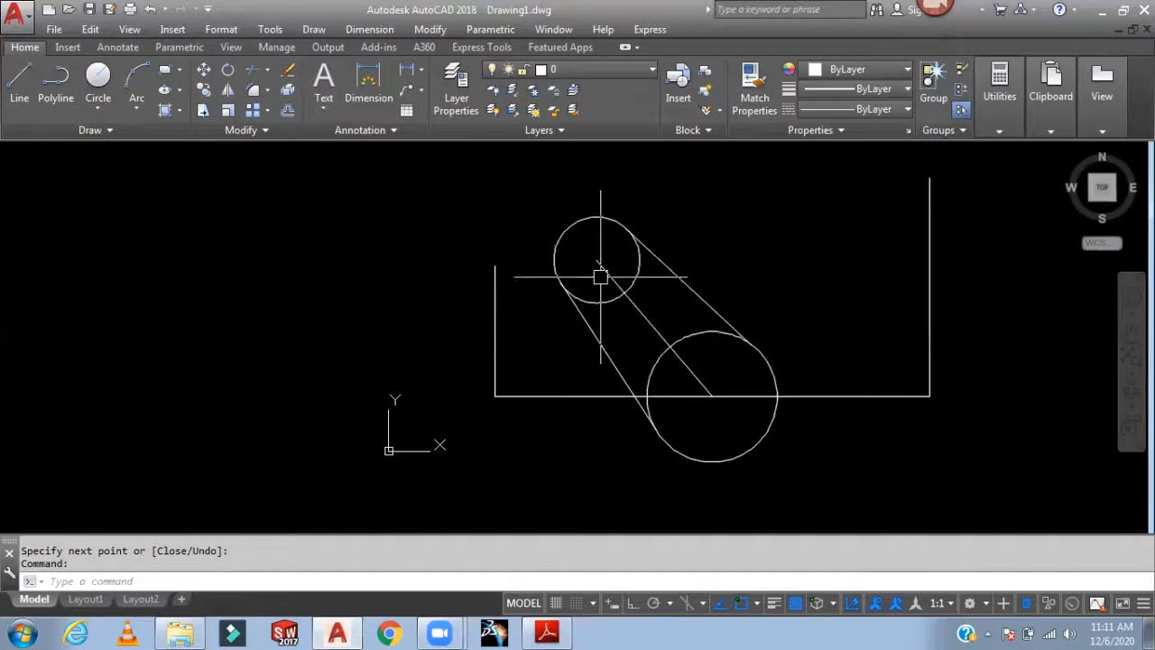
mouse_move(742, 291)
middle_mouse_down()
mouse_move(685, 253)
mouse_move(653, 273)
middle_mouse_up()
key("Delete")
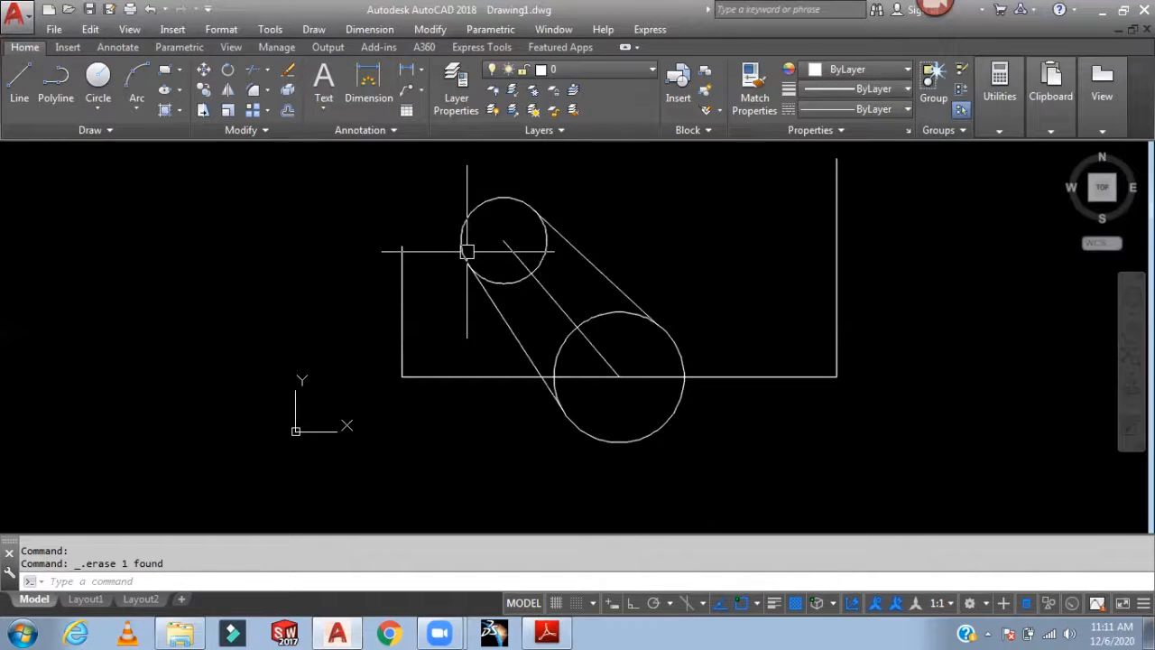
middle_click_drag(635, 250, 568, 275)
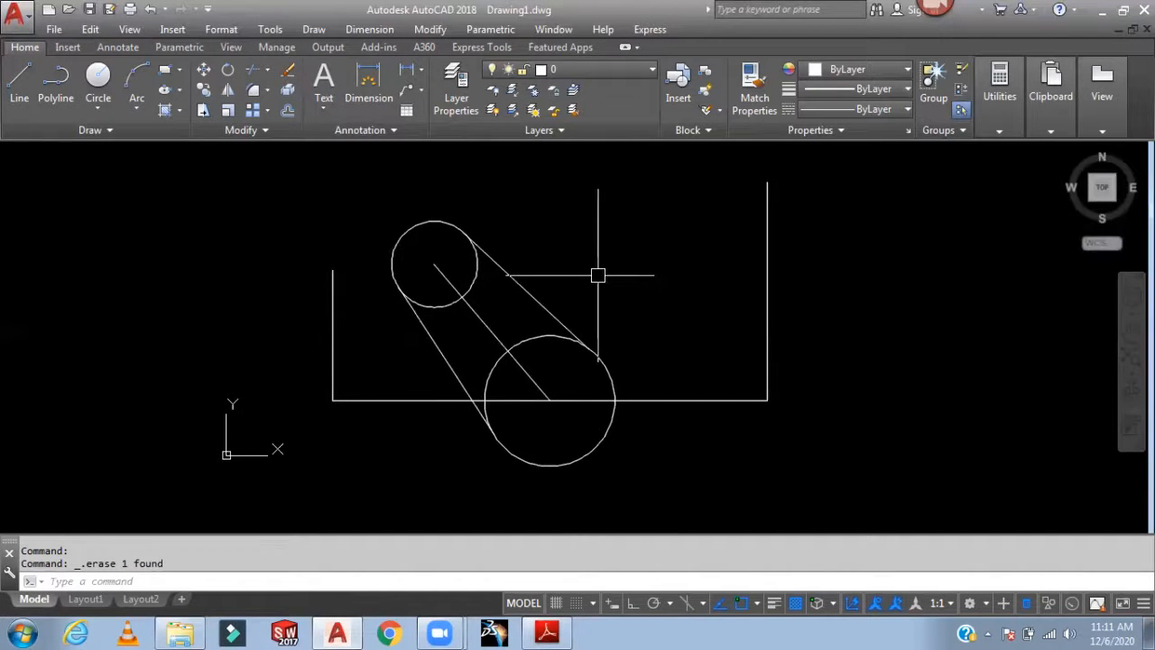
scroll(597, 275, "down", 2)
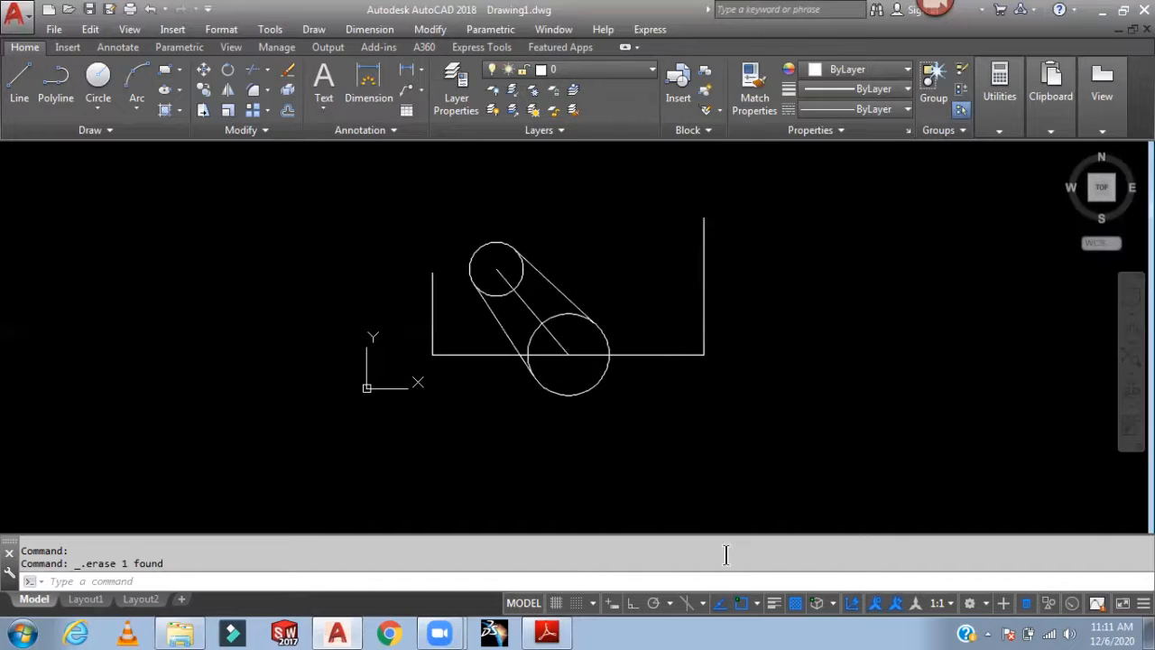
Check the lecture's topic list in Adobe Reader and, back in AutoCAD, erase all the circles and lines
left_click(545, 633)
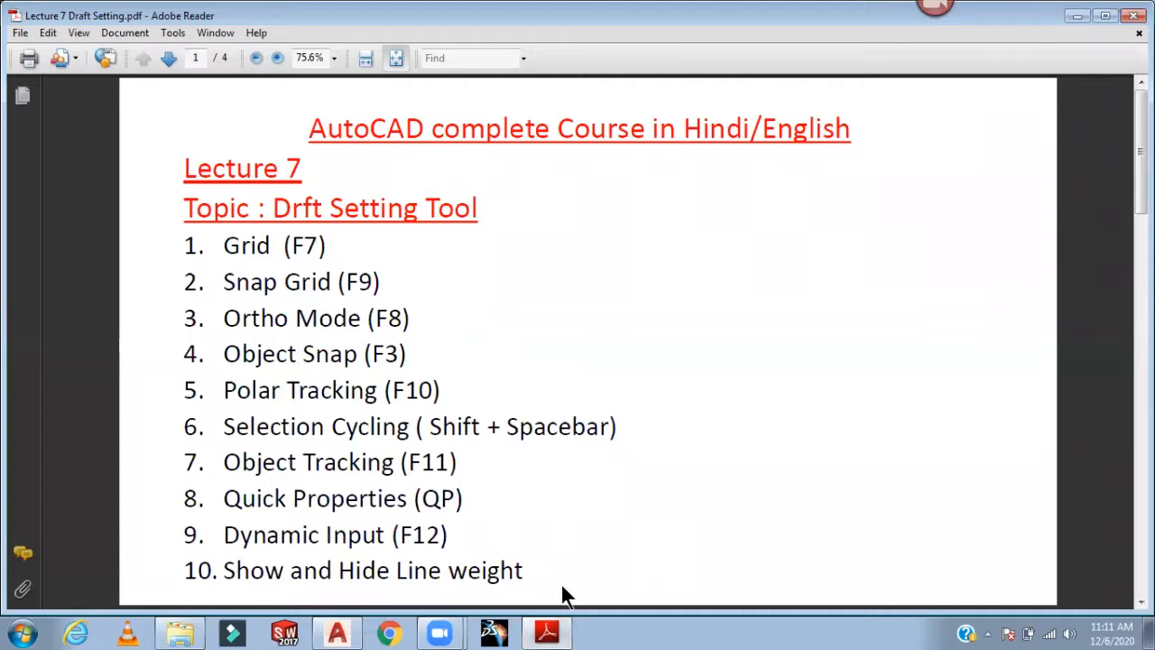
left_click(546, 631)
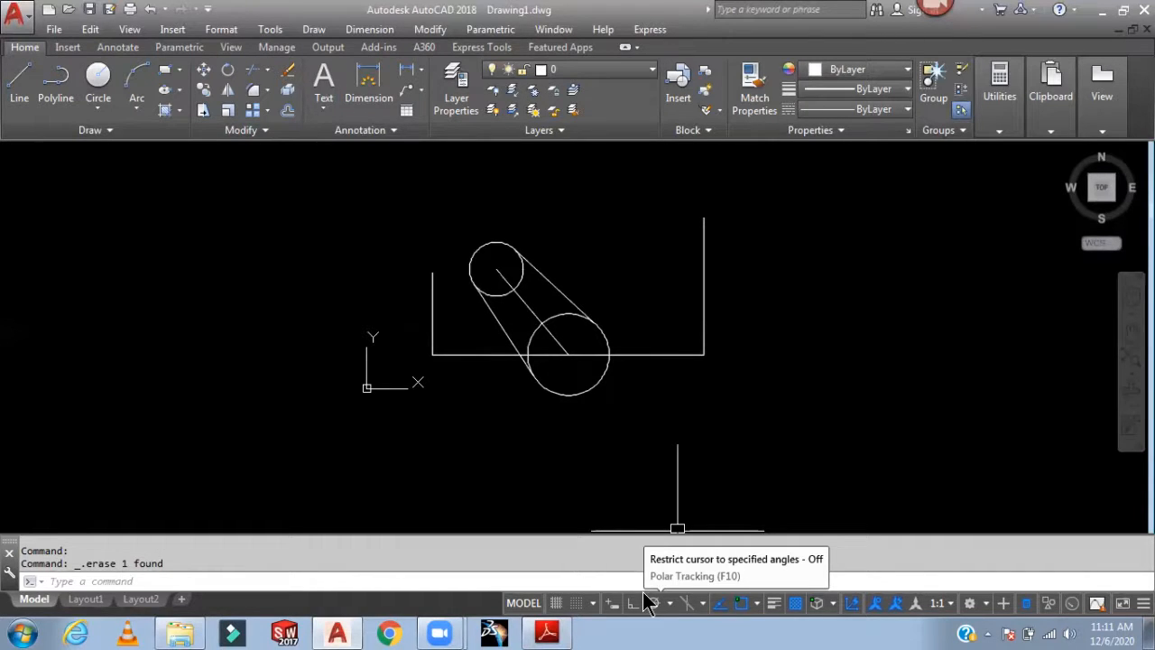
left_click(746, 208)
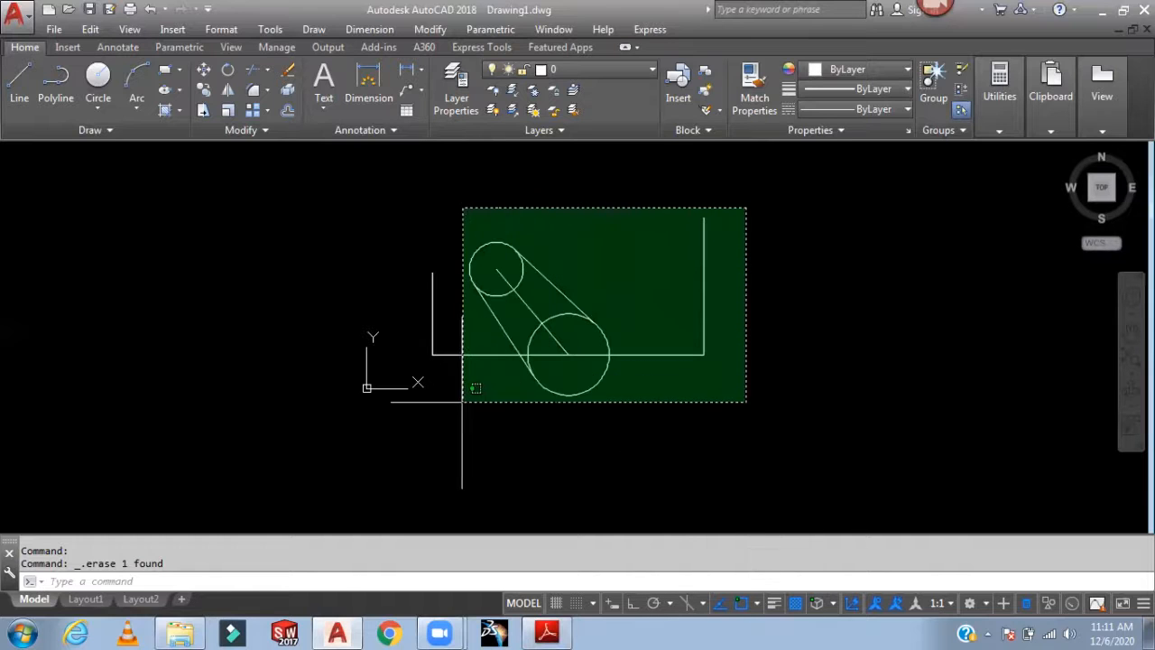
left_click(413, 377)
key("Delete")
middle_click_drag(595, 331, 468, 366)
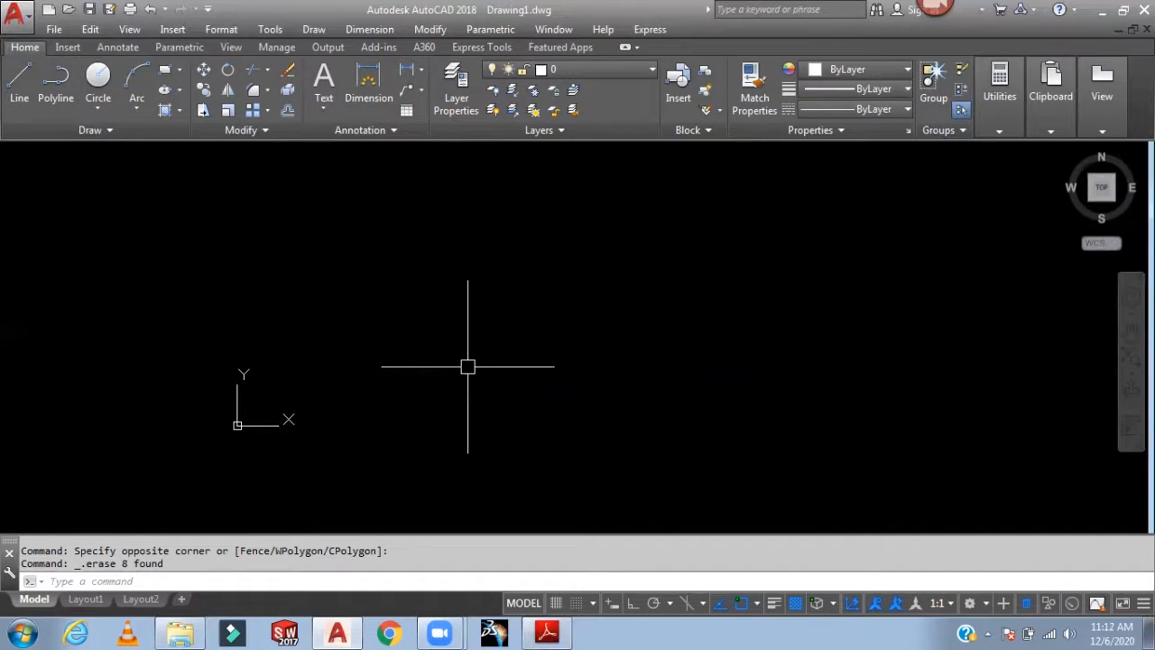
Turn on polar tracking and set its increment angle to 45 in the drafting settings
left_click(641, 603)
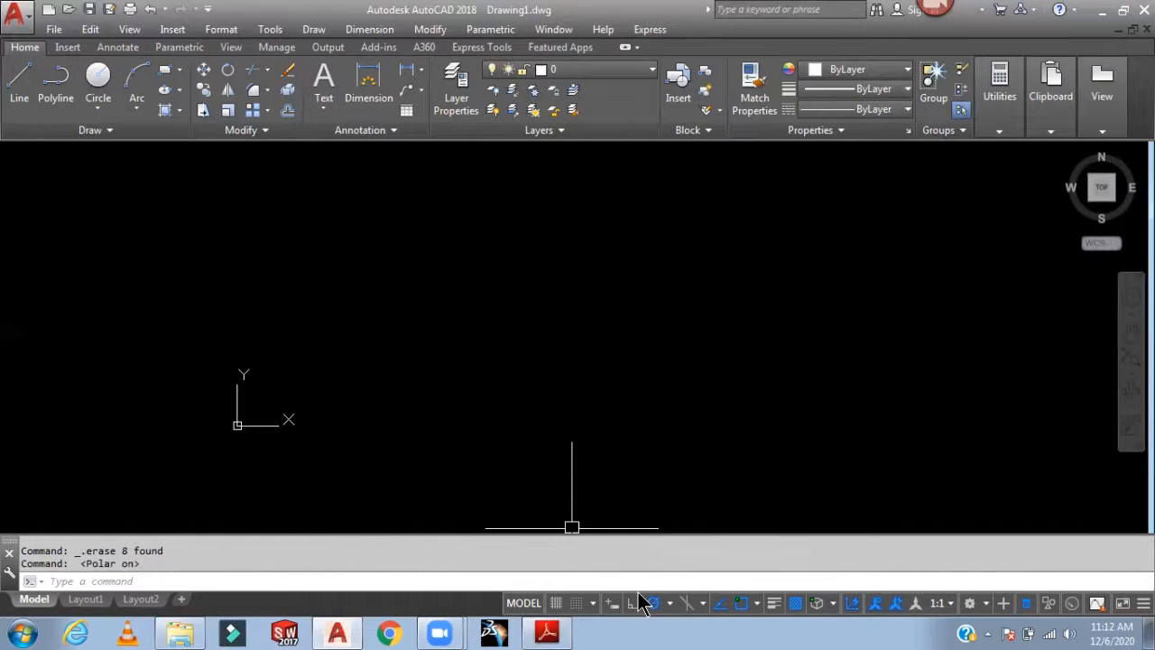
right_click(654, 607)
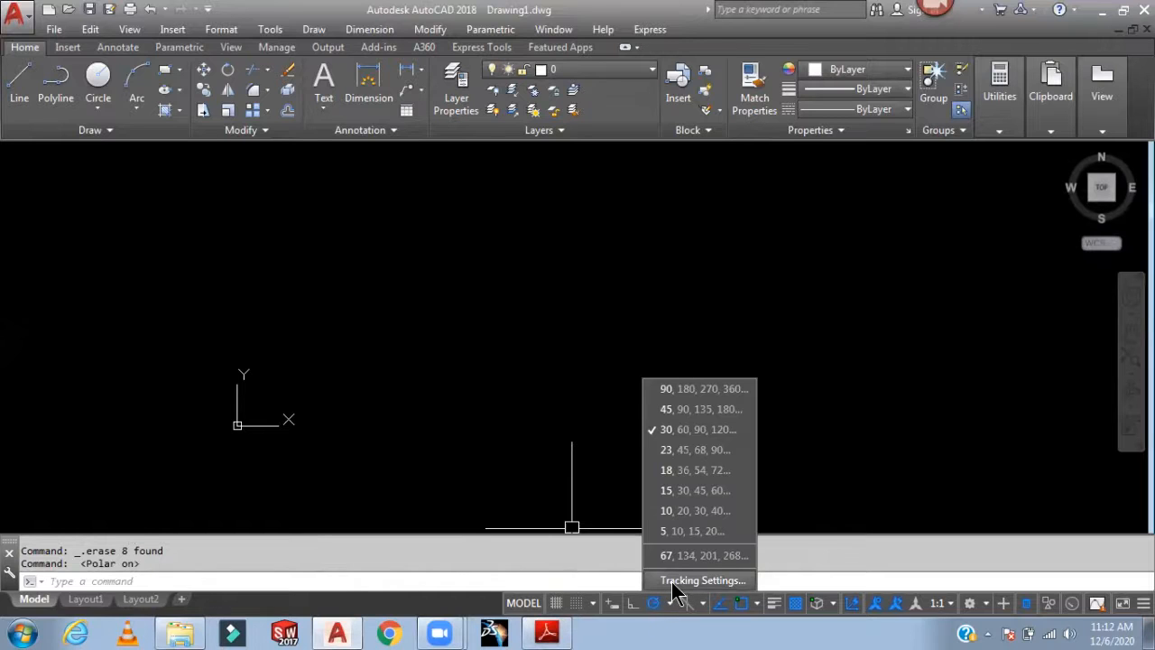
left_click(673, 583)
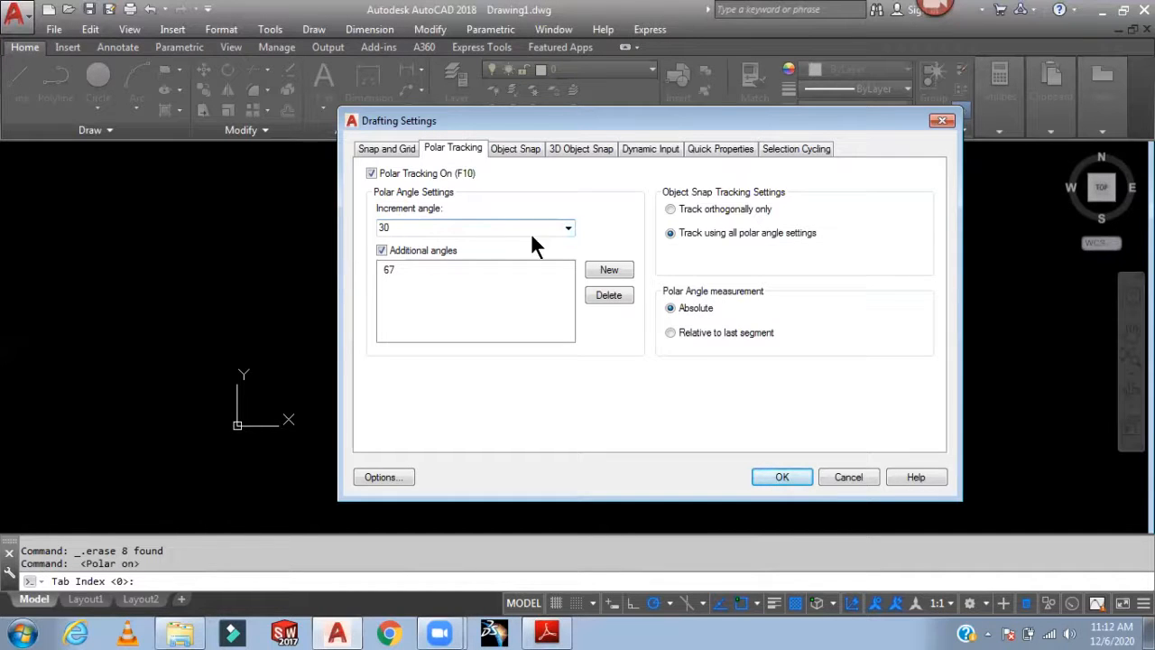
left_click(568, 227)
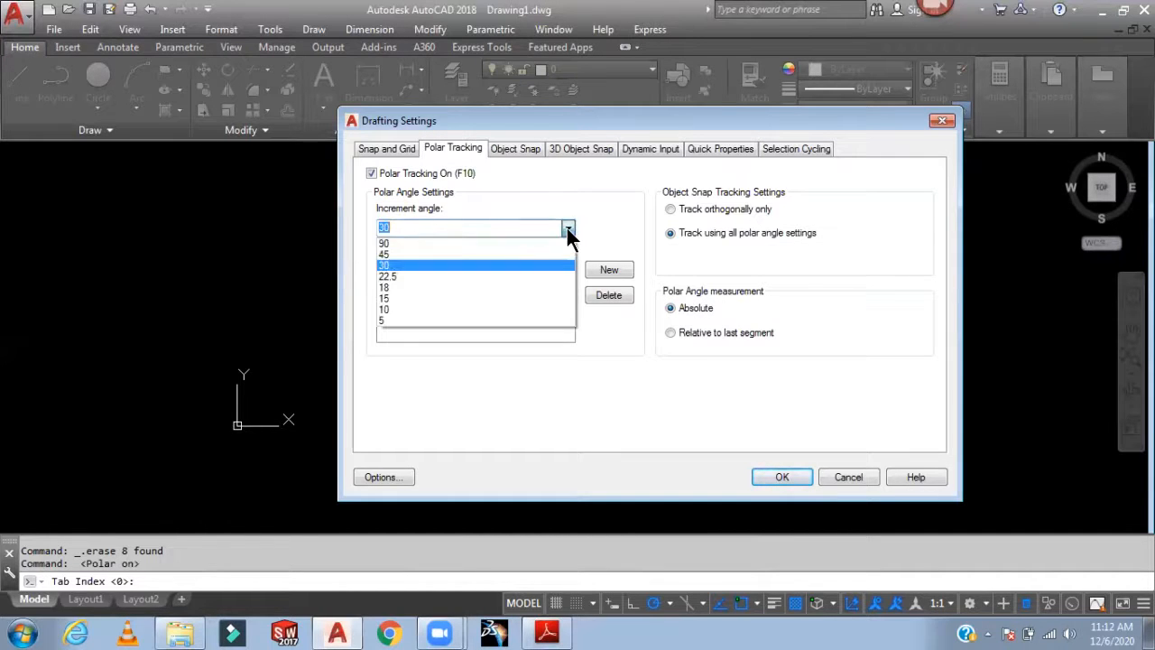
left_click(404, 255)
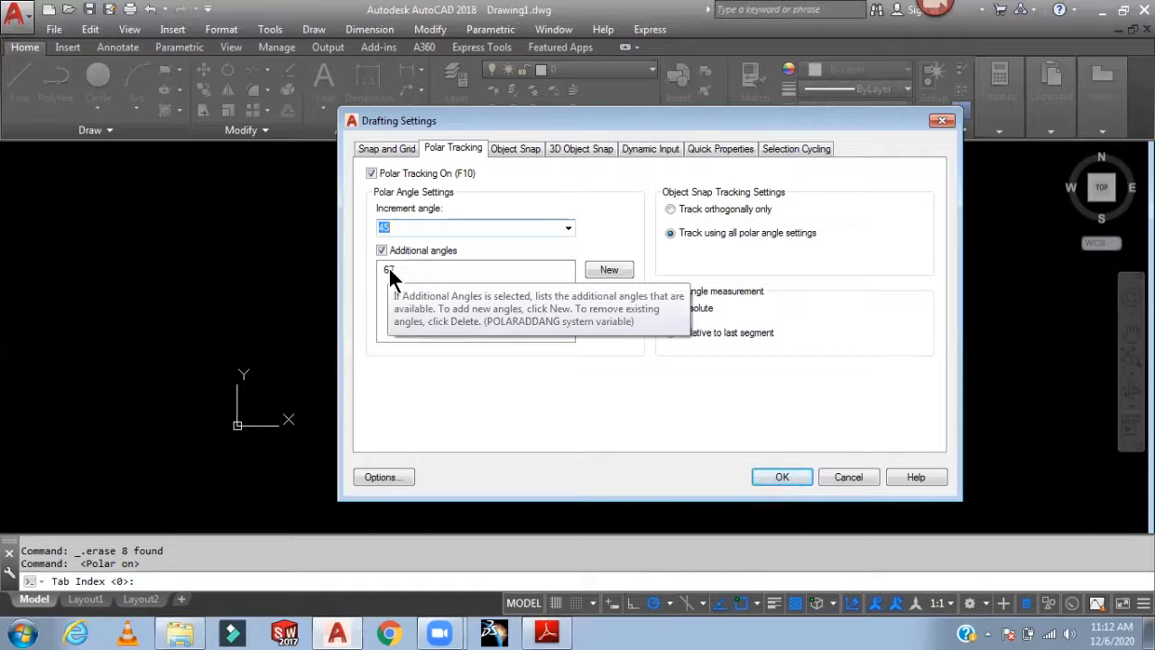
left_click(567, 228)
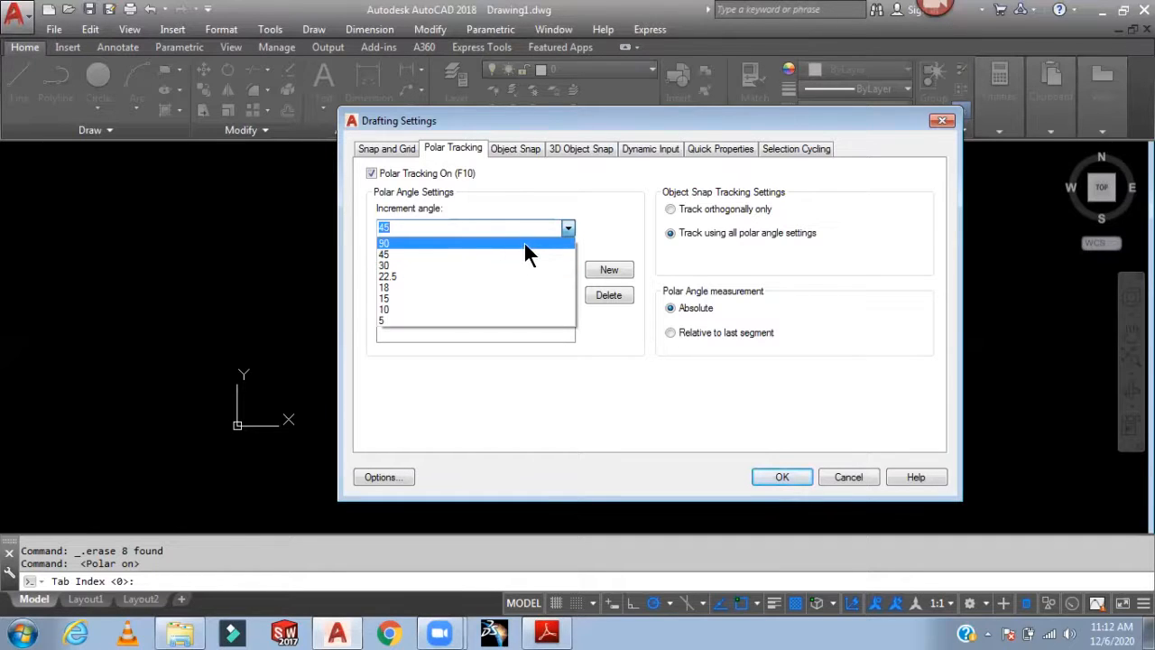
left_click(587, 391)
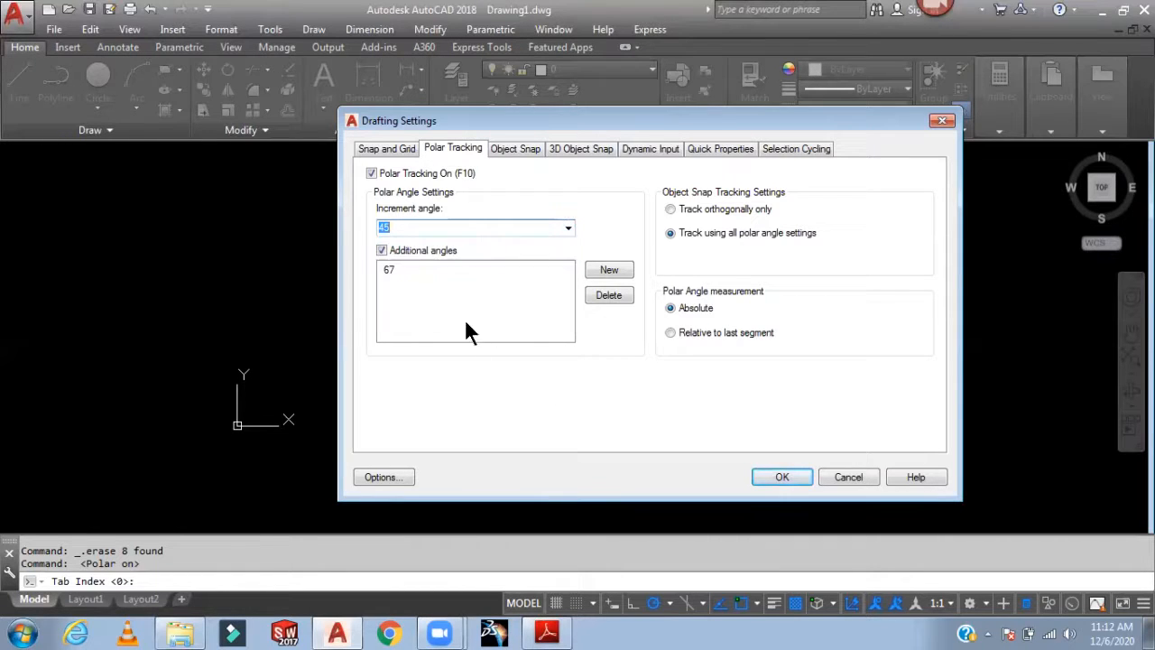
Replace the additional polar angle 67 with a new angle of 50 and apply the drafting settings
left_click(395, 268)
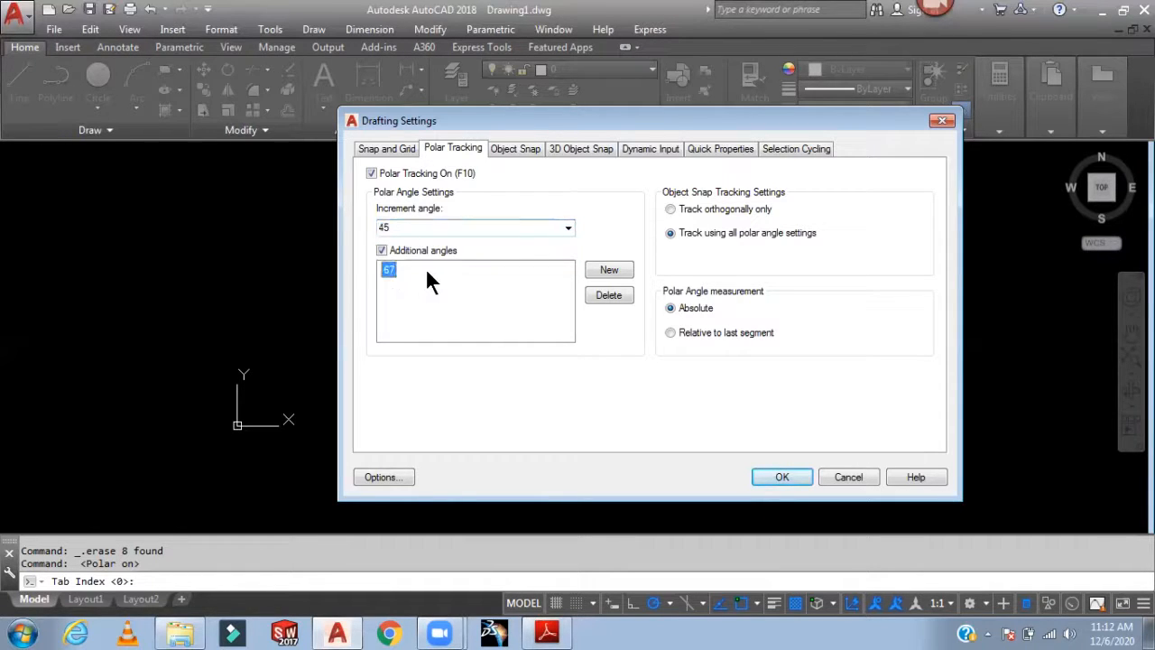
left_click(609, 296)
left_click(382, 250)
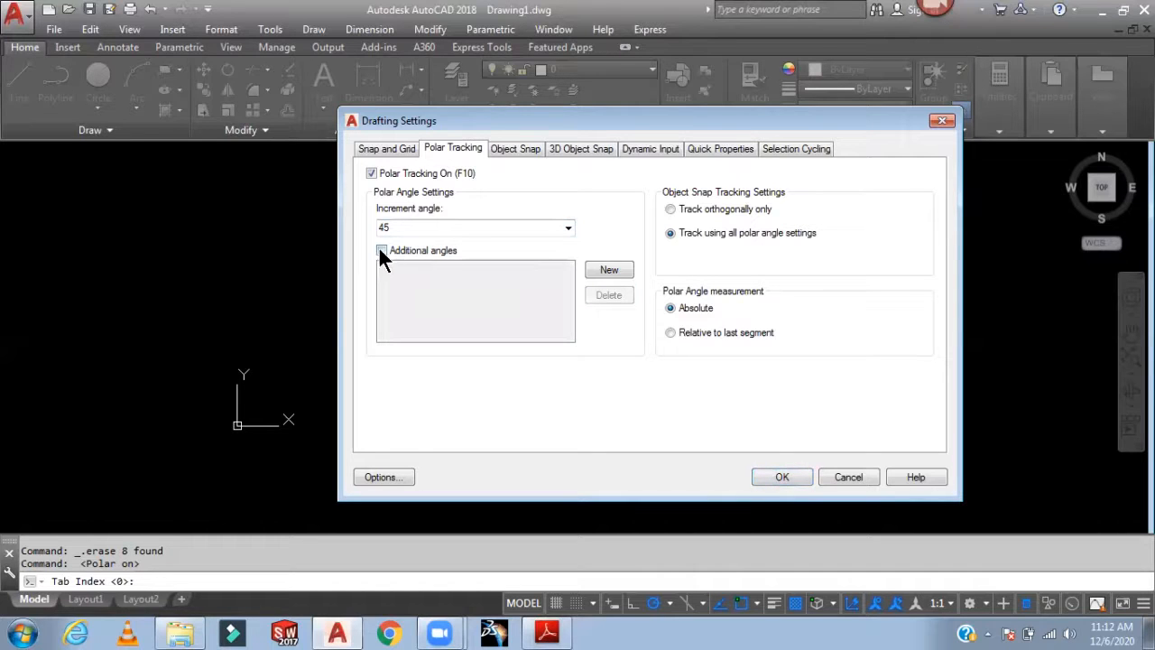
left_click(610, 270)
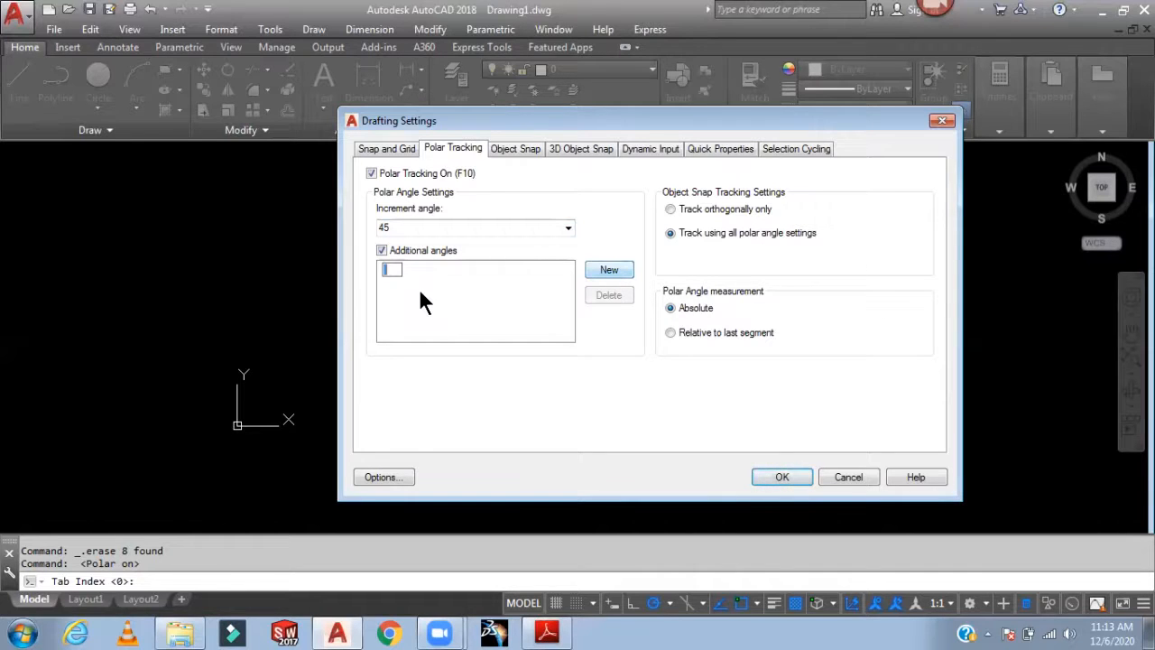
type("50")
left_click(796, 472)
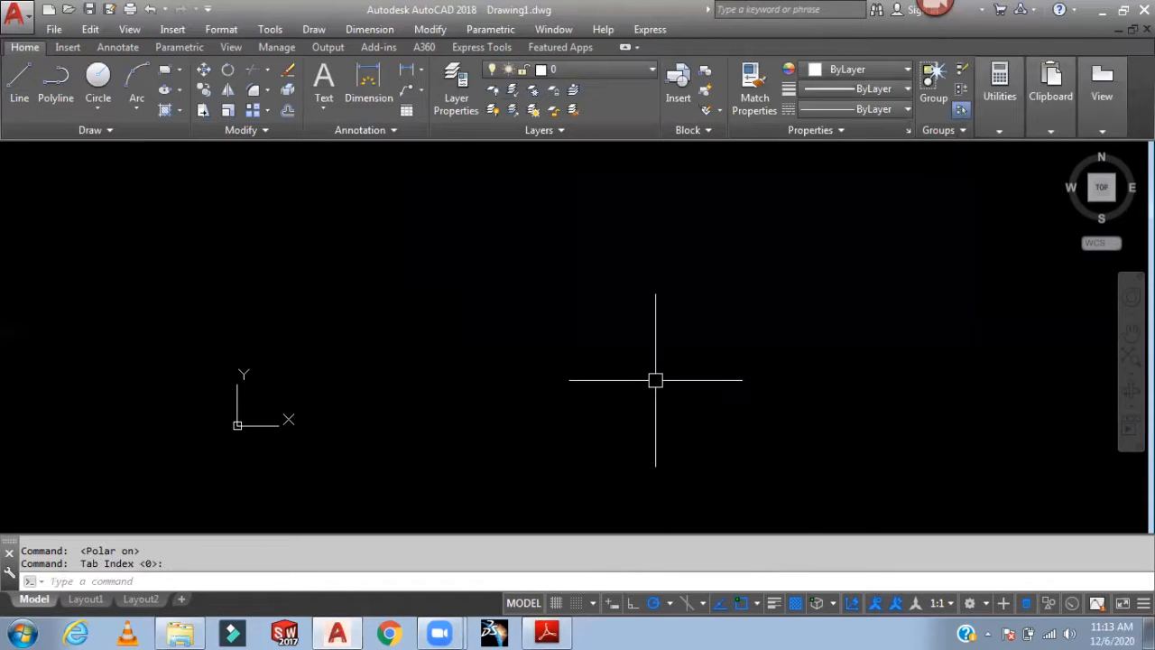
Draw the first two sides of a diamond with polar tracking, each 50 long, at 45° and 135°
type("L")
key("Return")
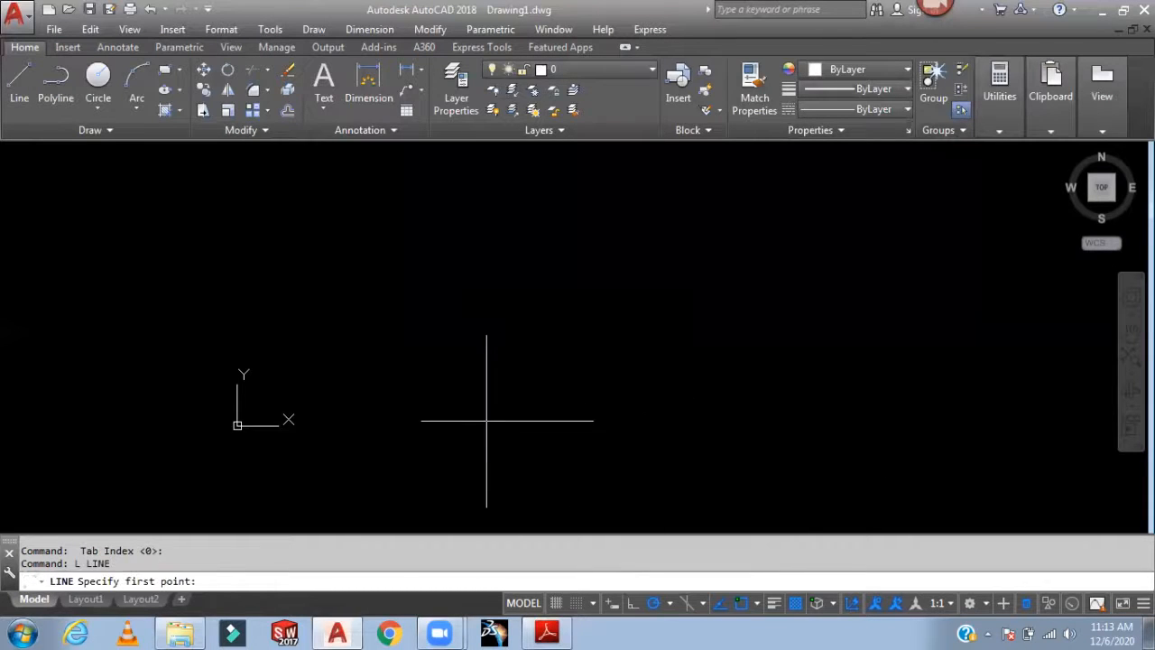
left_click(429, 420)
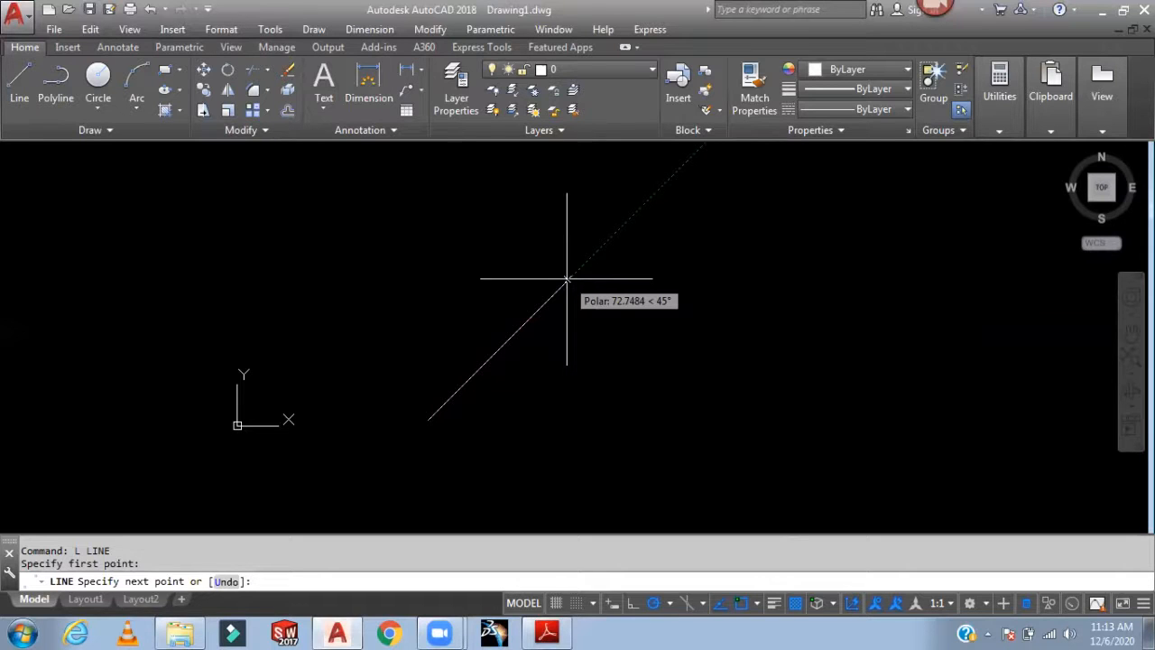
type("50")
key("Return")
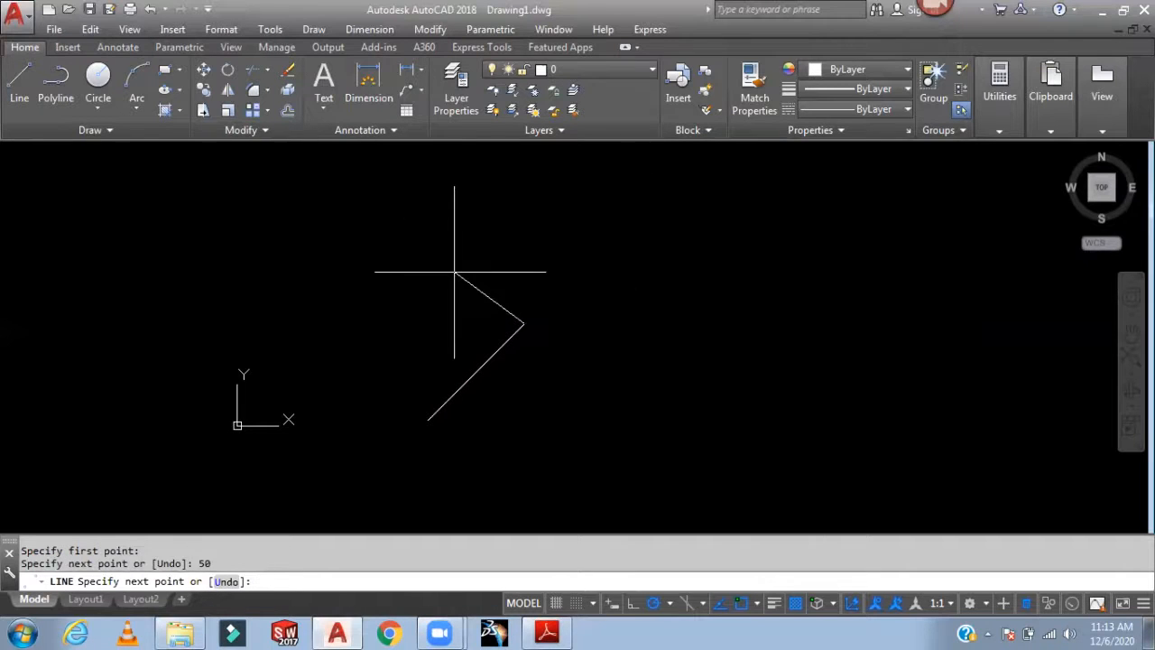
middle_click_drag(462, 280, 508, 328)
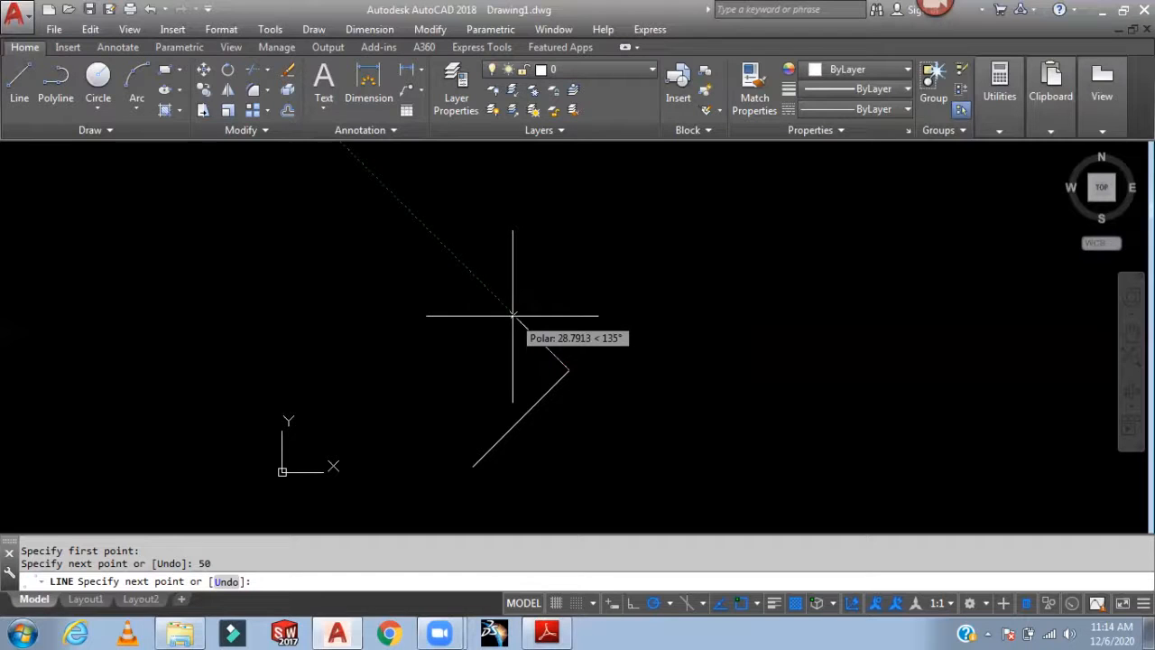
type("50")
key("Return")
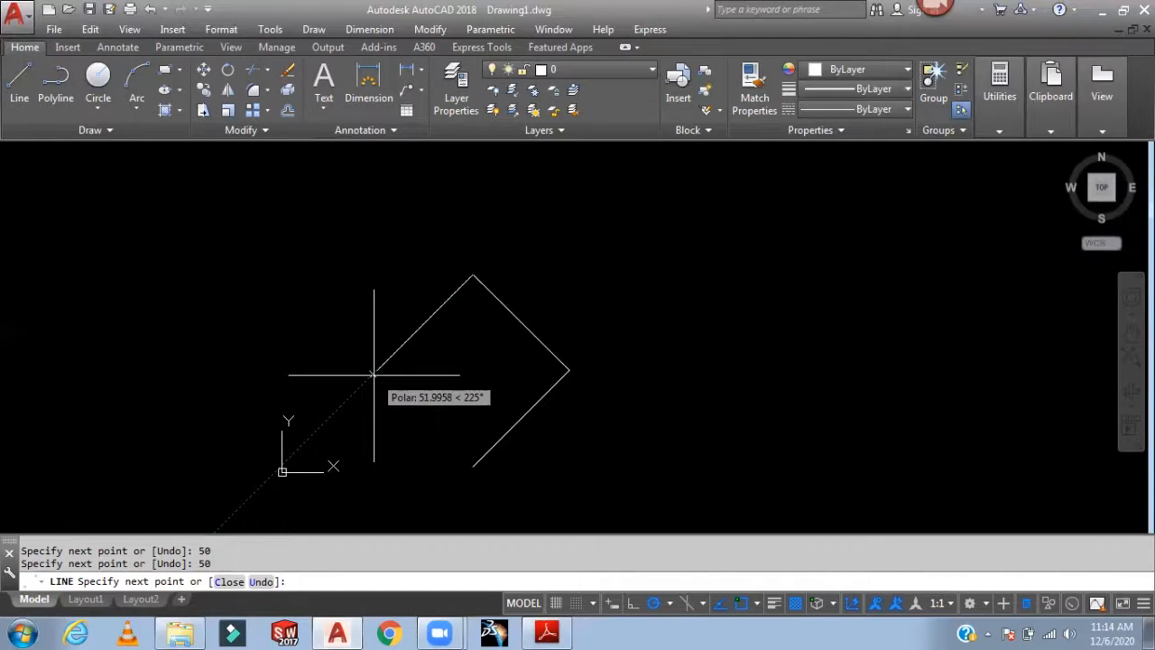
Complete the diamond with two more 50-long sides at 225° and 315°, and end the line
type("50")
key("Return")
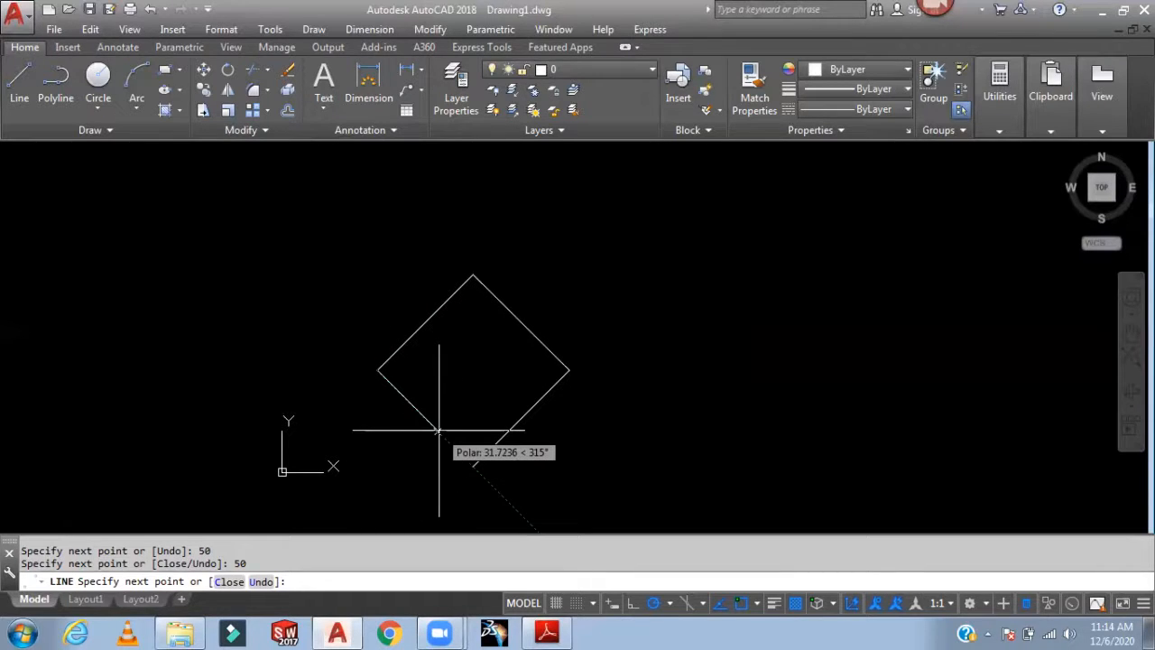
type("50")
key("Return")
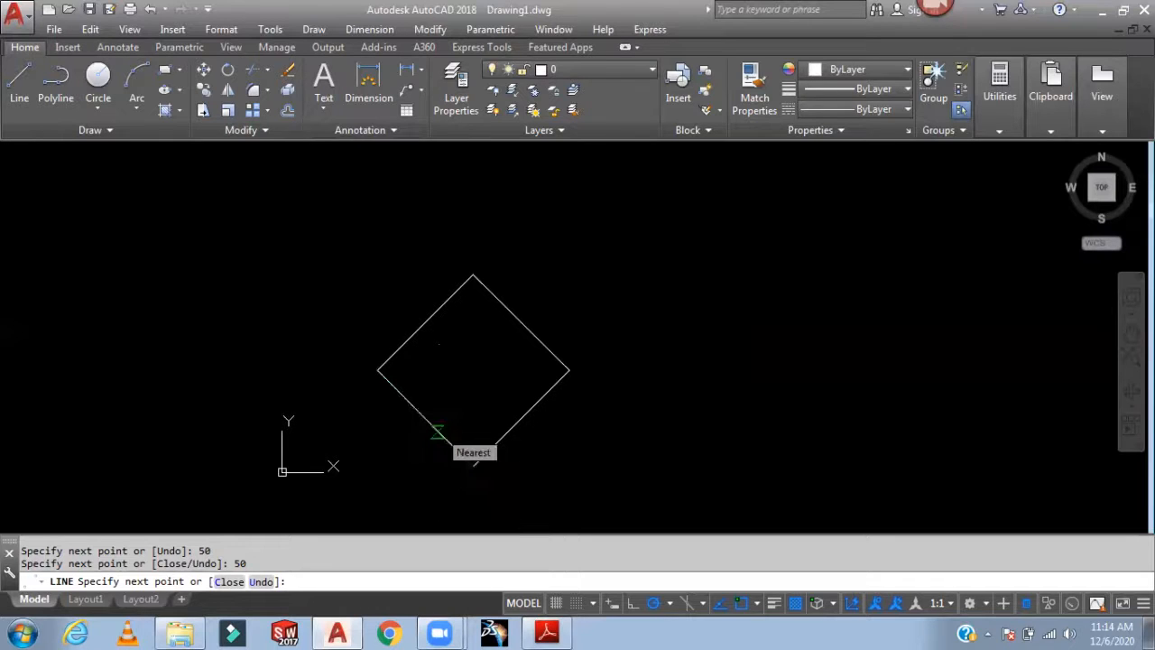
key("Escape")
middle_click_drag(467, 397, 429, 346)
scroll(396, 328, "up", 2)
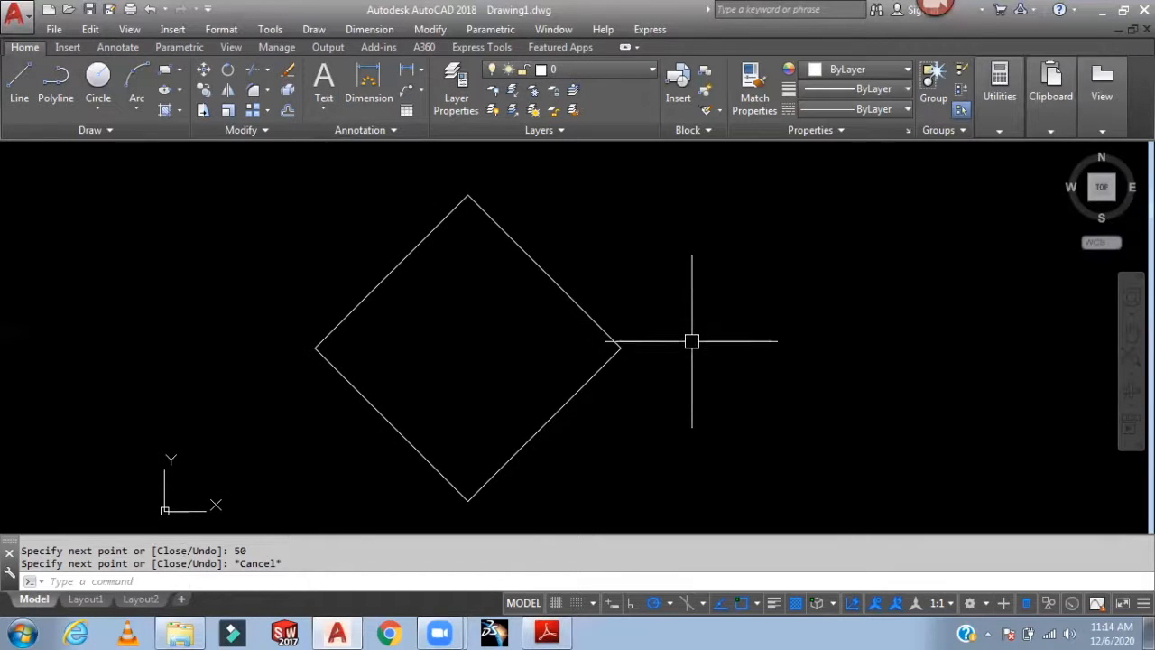
middle_click_drag(644, 341, 641, 339)
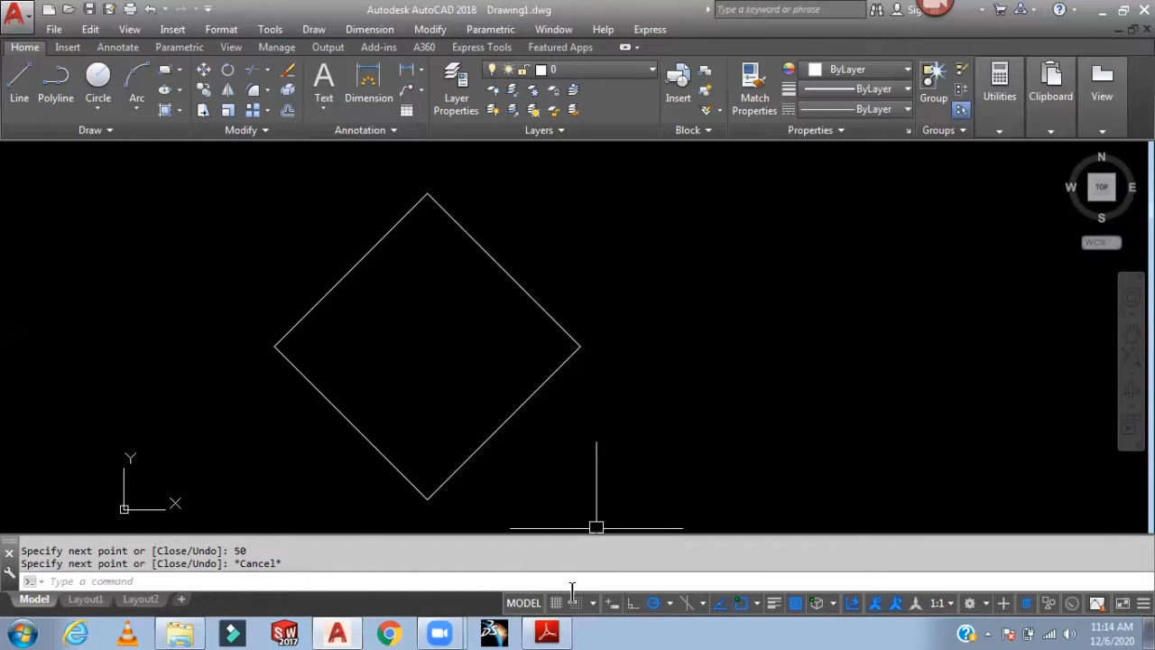
Set the polar tracking increment angle to 18 in the drafting settings and apply it
left_click(670, 602)
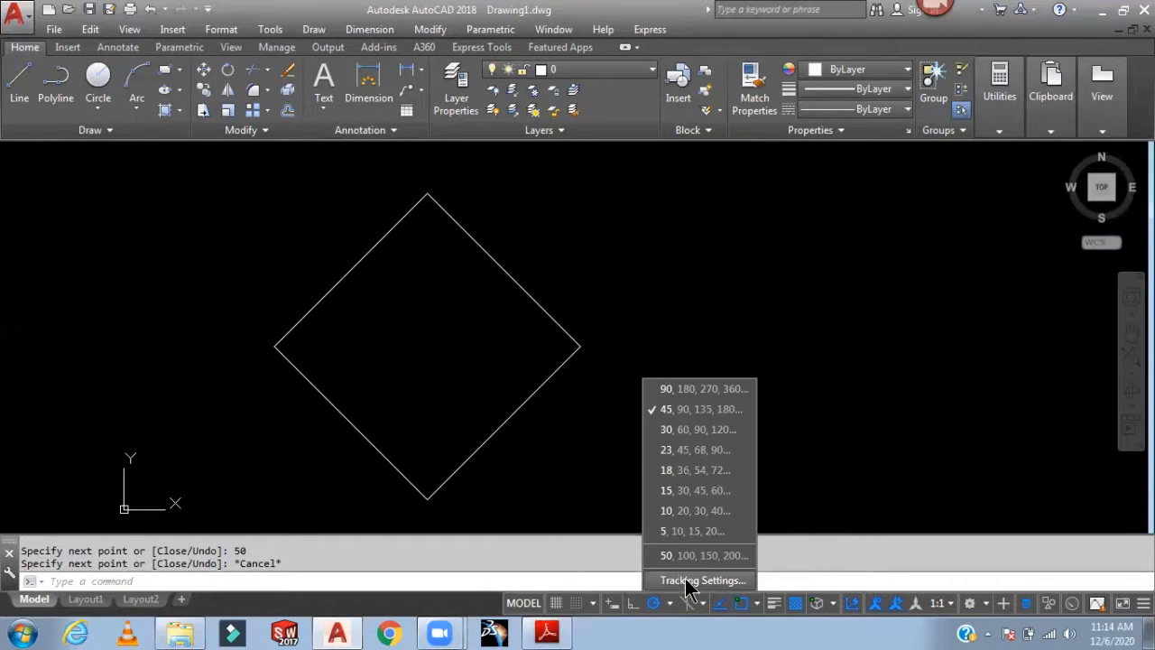
left_click(689, 582)
left_click(567, 228)
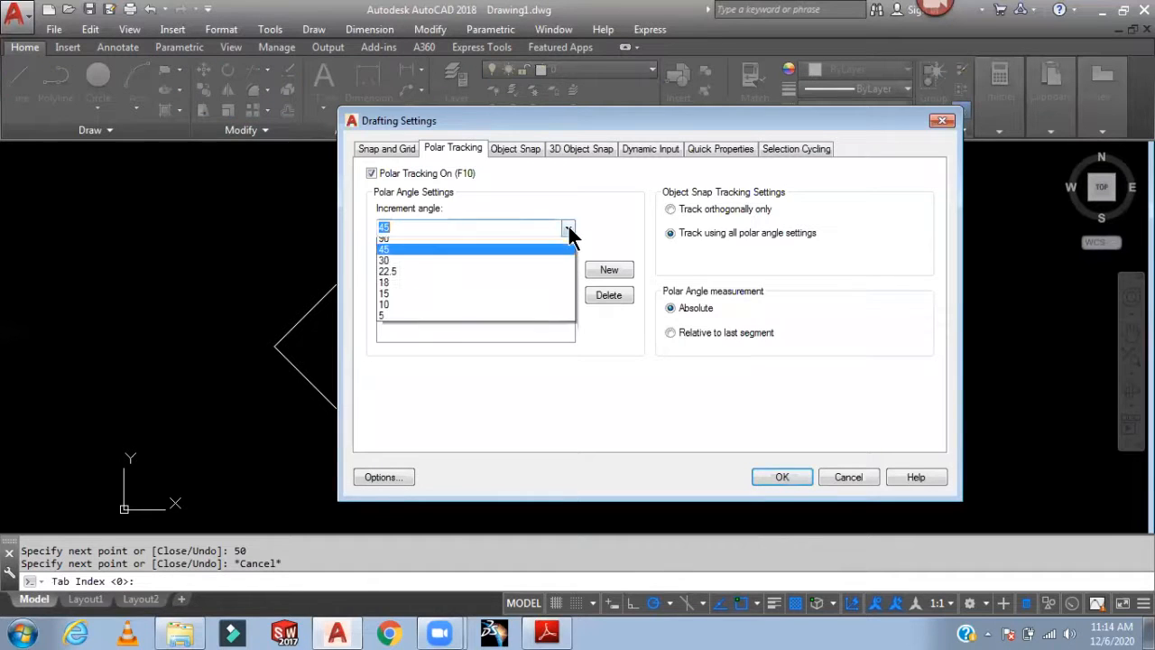
left_click(414, 286)
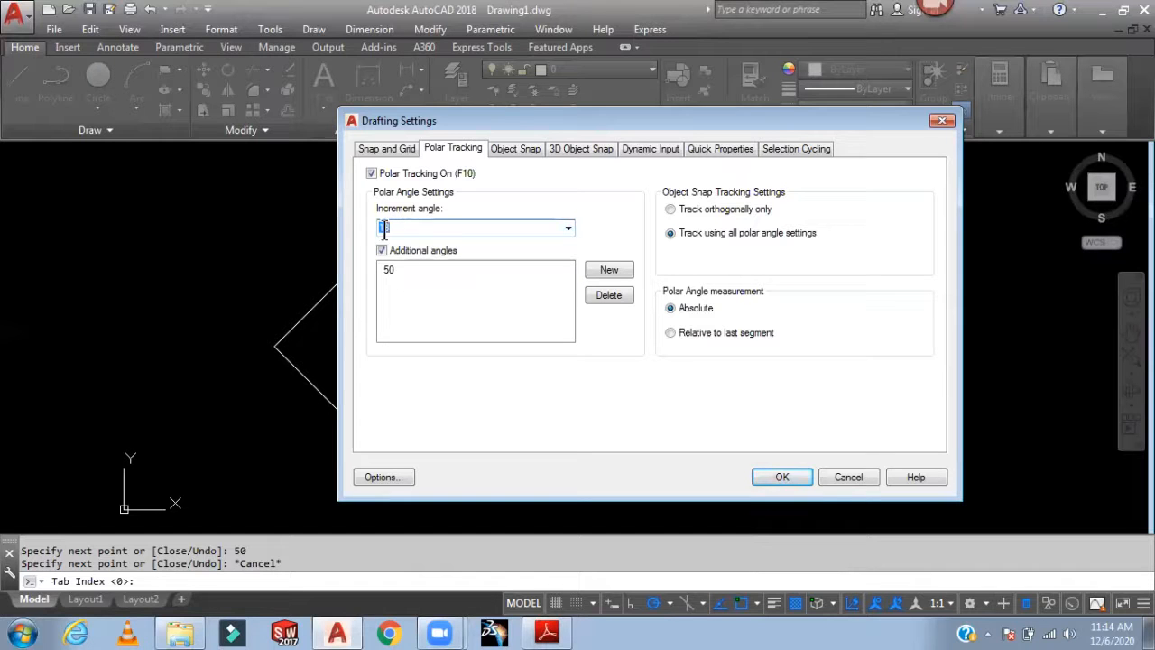
left_click(781, 477)
type("l")
key("Return")
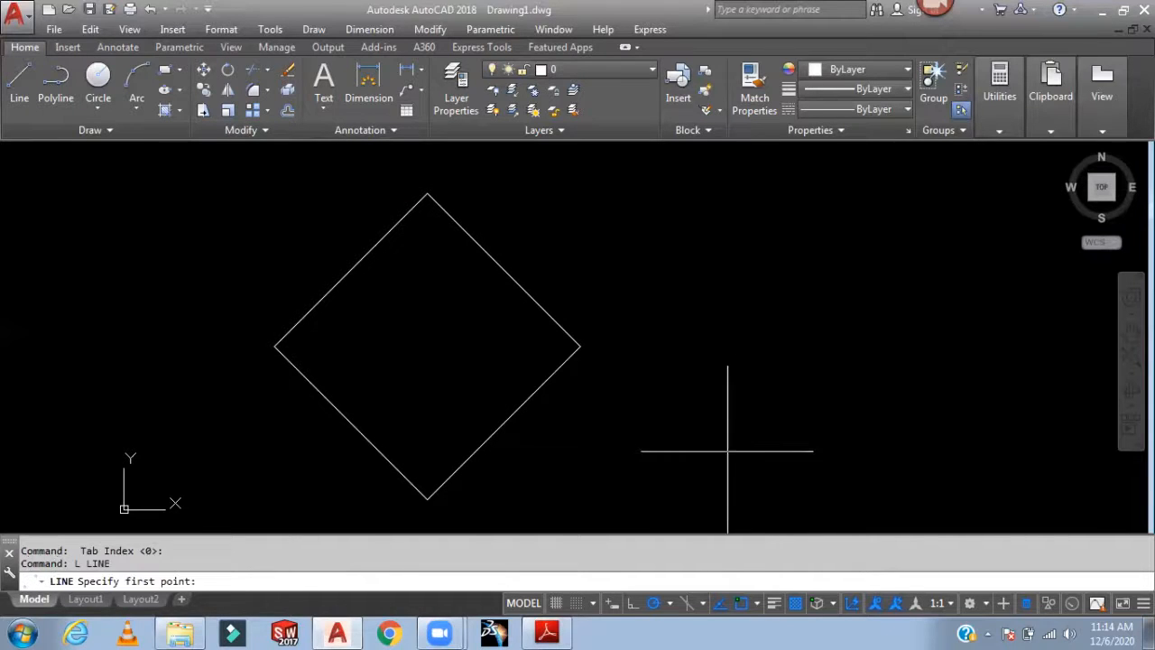
left_click(715, 464)
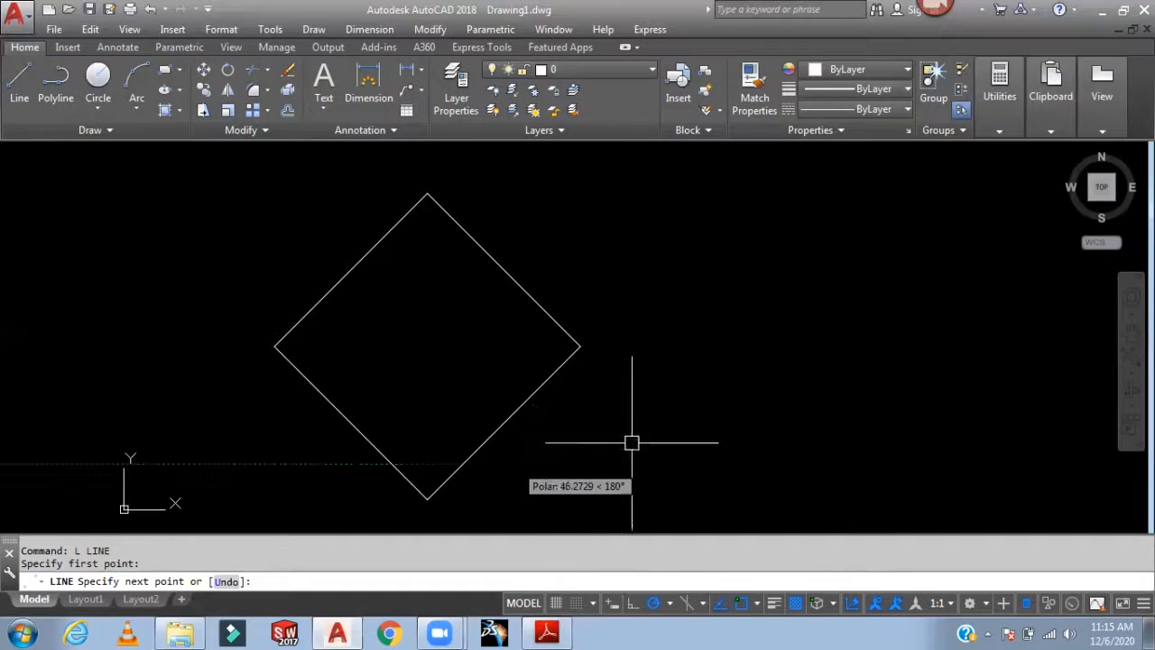
key("Return")
middle_click_drag(681, 405, 564, 415)
Draw the first two sides of a pentagon beside the diamond, each 50 long, at 72° and 144°
type("l")
key("Return")
left_click(650, 470)
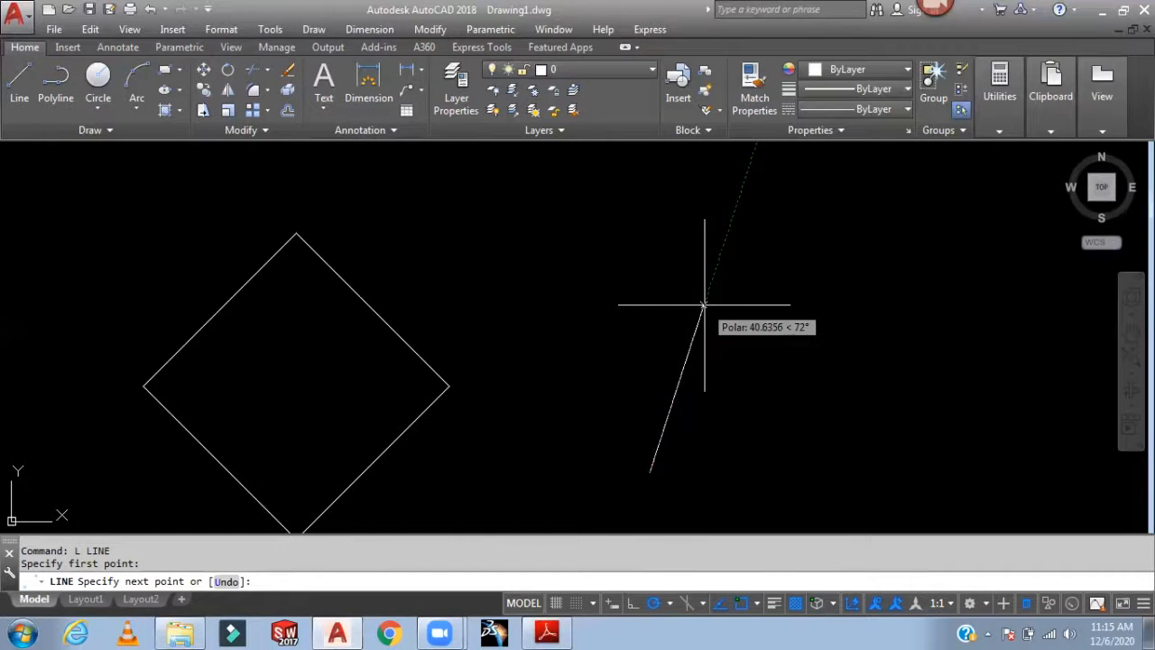
type("50")
key("Return")
middle_click_drag(555, 252, 606, 397)
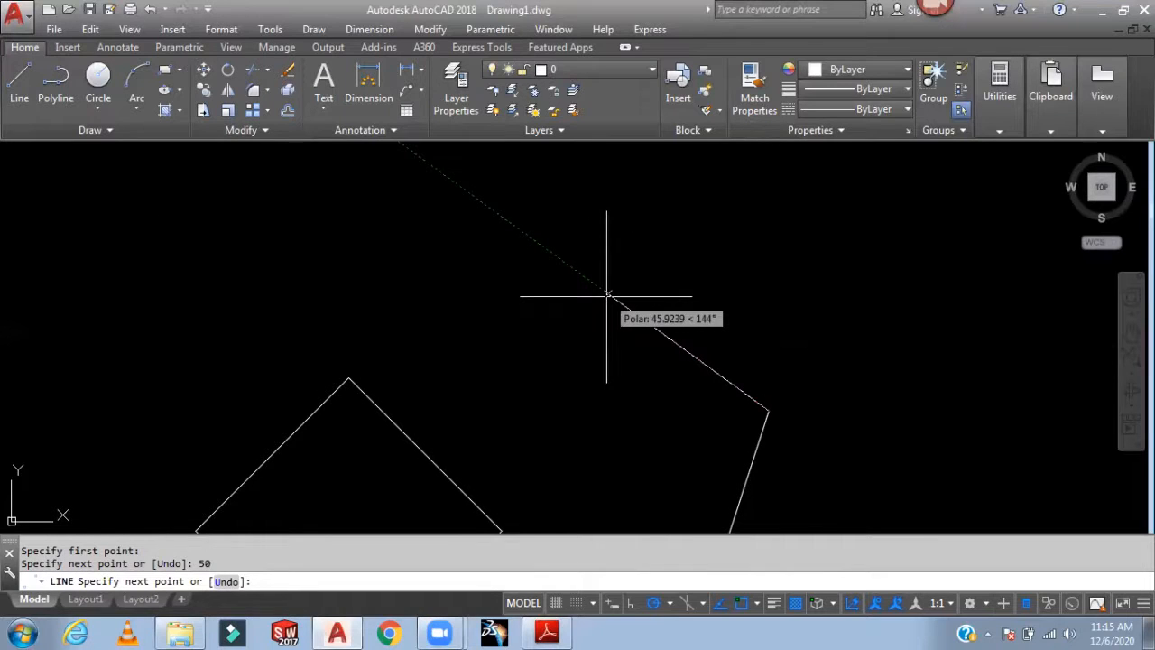
type("50")
key("Return")
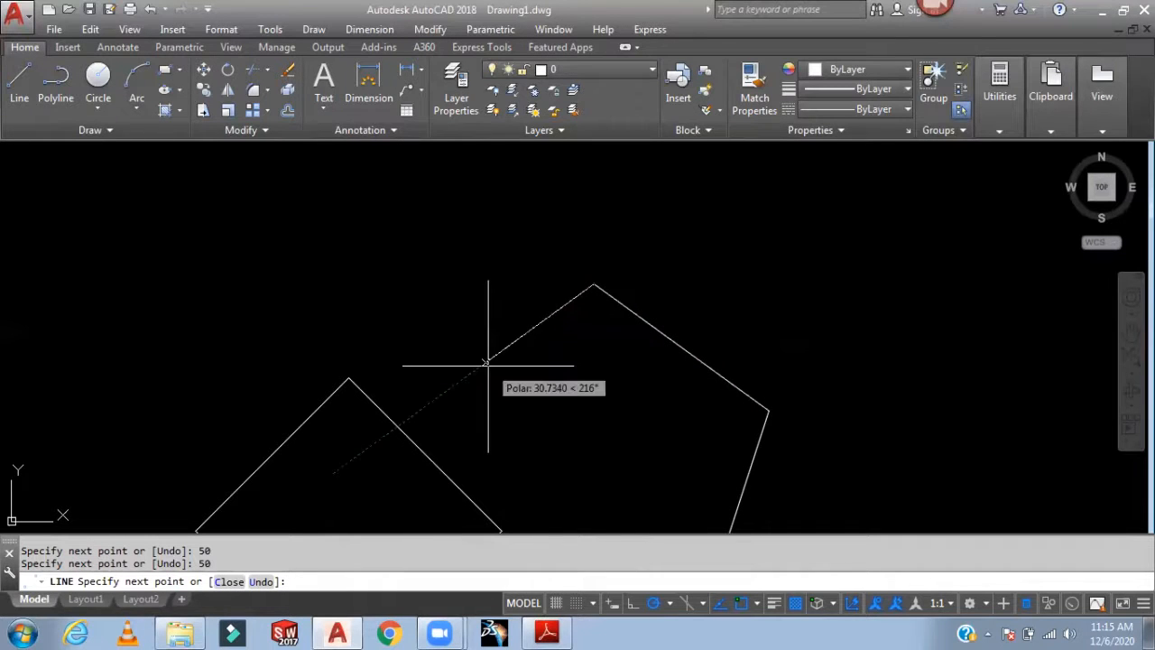
Add 50-long pentagon sides at 216° and 288°, and close the base at the starting point
type("50")
key("Return")
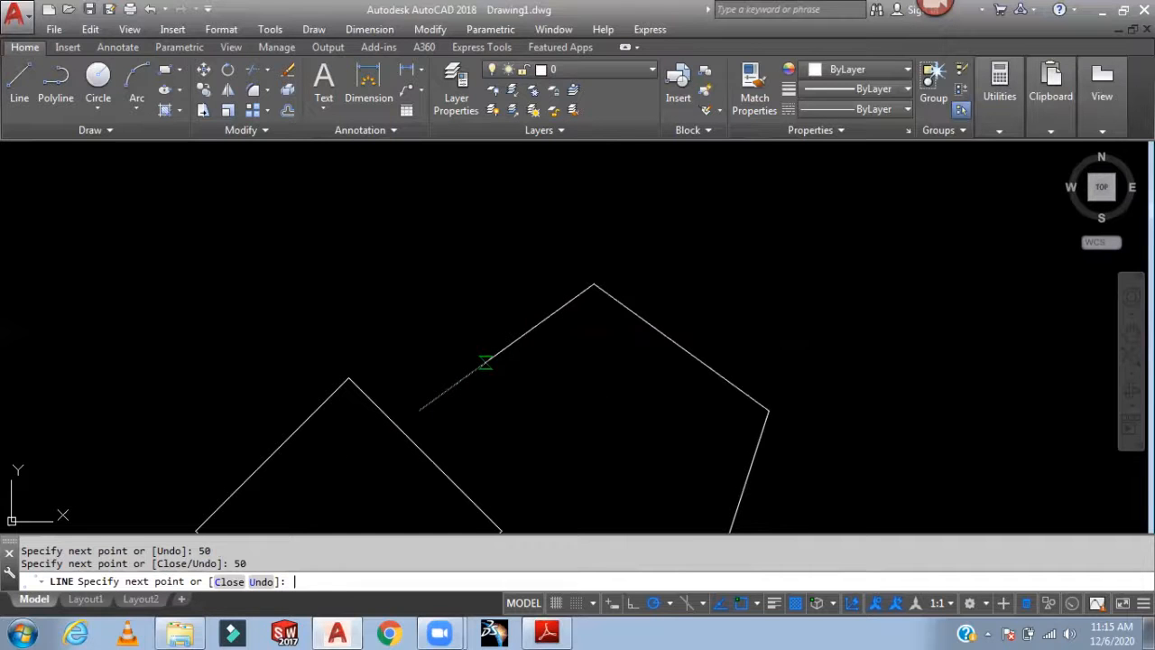
middle_click_drag(518, 463, 515, 379)
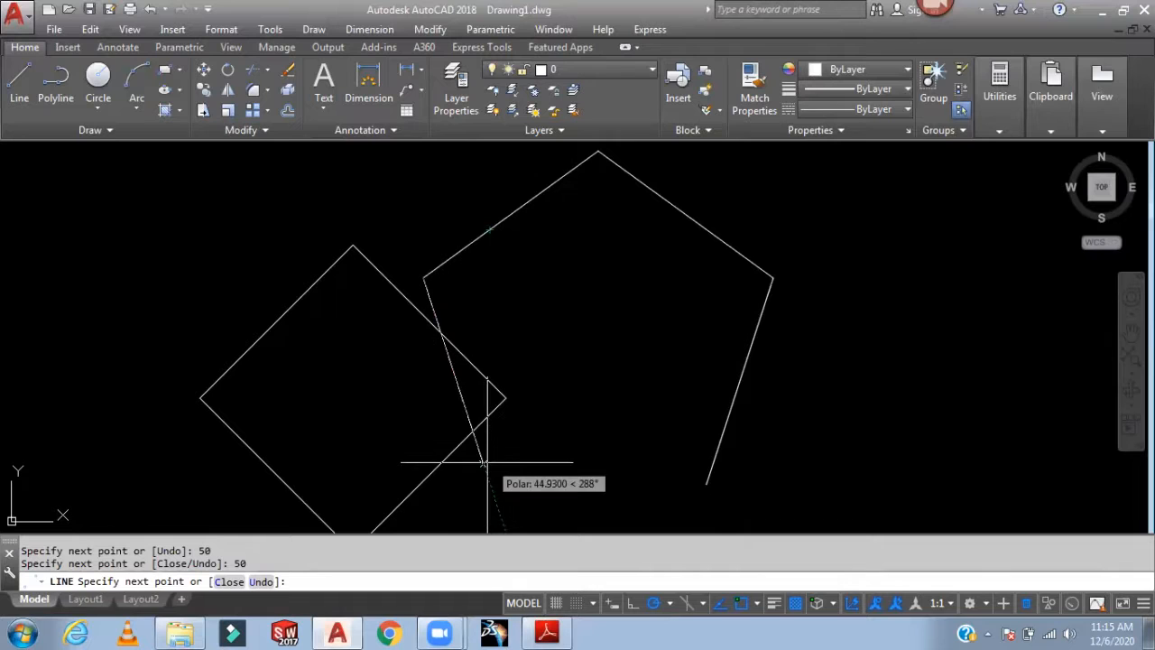
type("50")
key("Return")
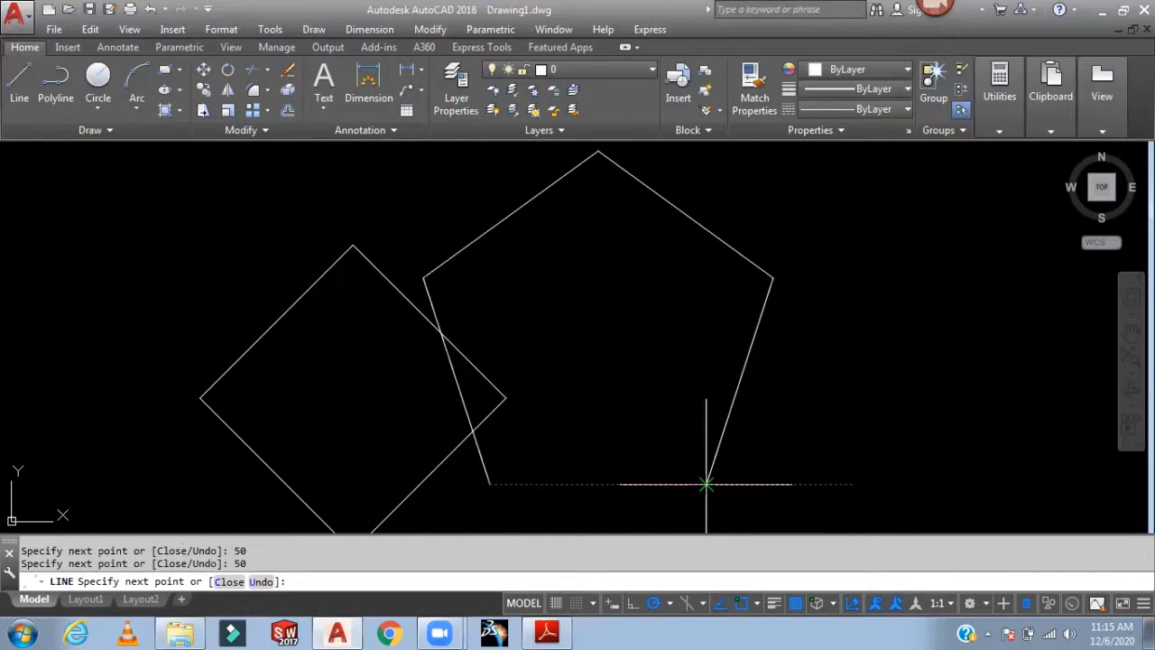
left_click(706, 483)
key("Return")
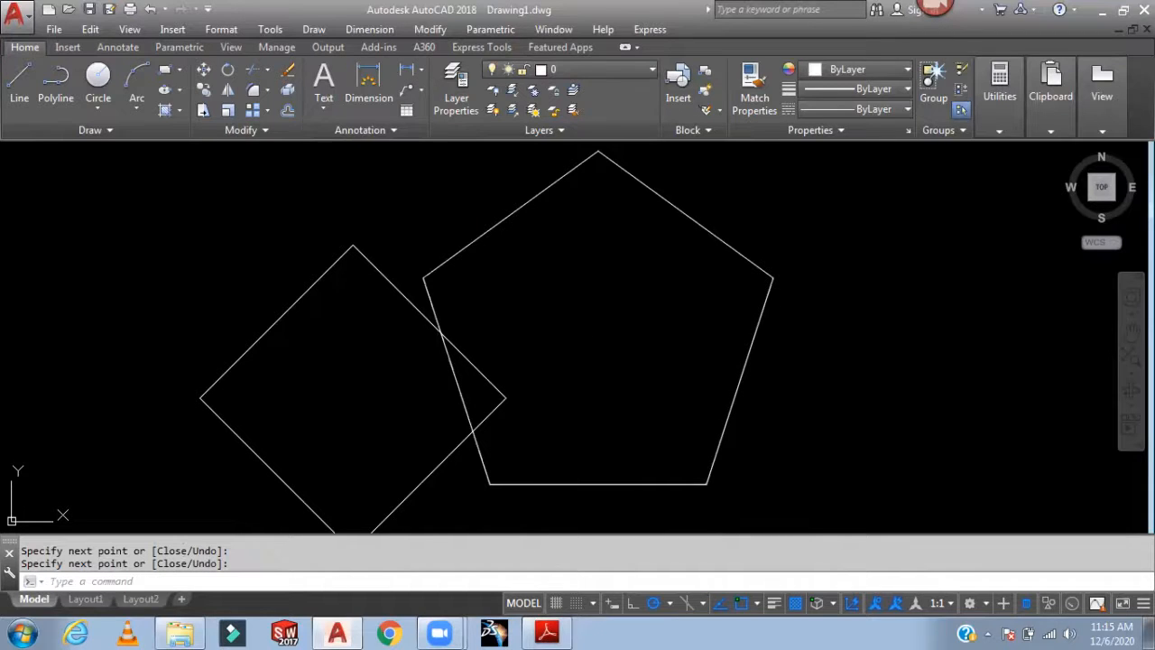
Erase the diamond that overlaps the pentagon, keeping the pentagon
left_click(390, 263)
left_click(197, 453)
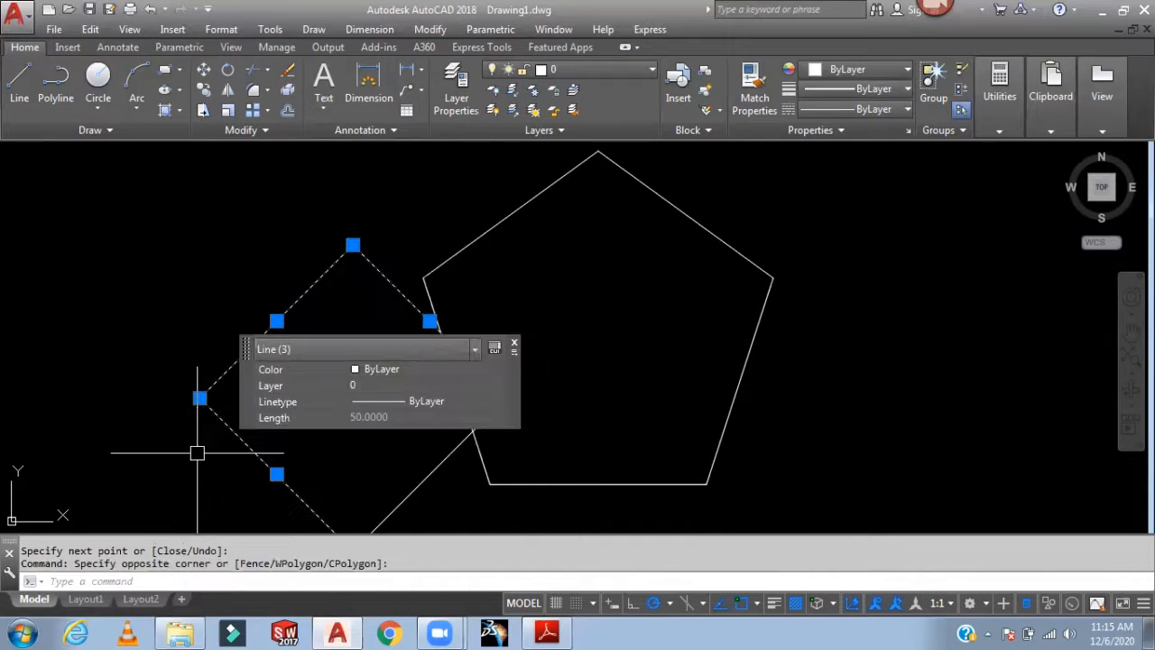
key("Delete")
scroll(411, 402, "down", 2)
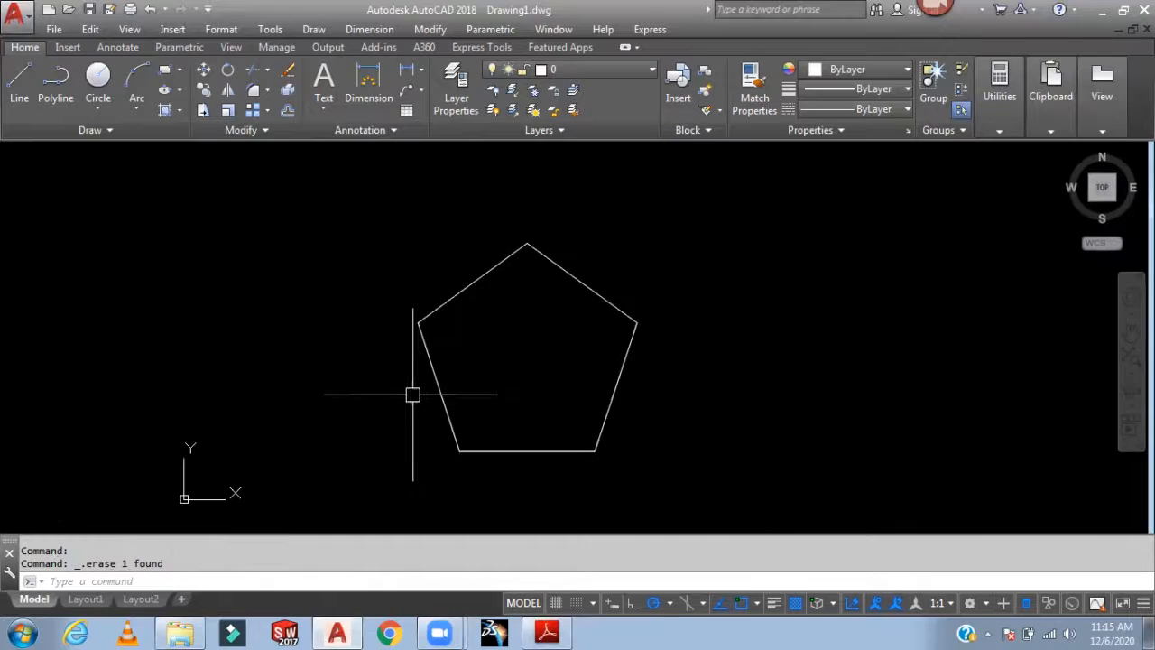
middle_click_drag(541, 397, 541, 359)
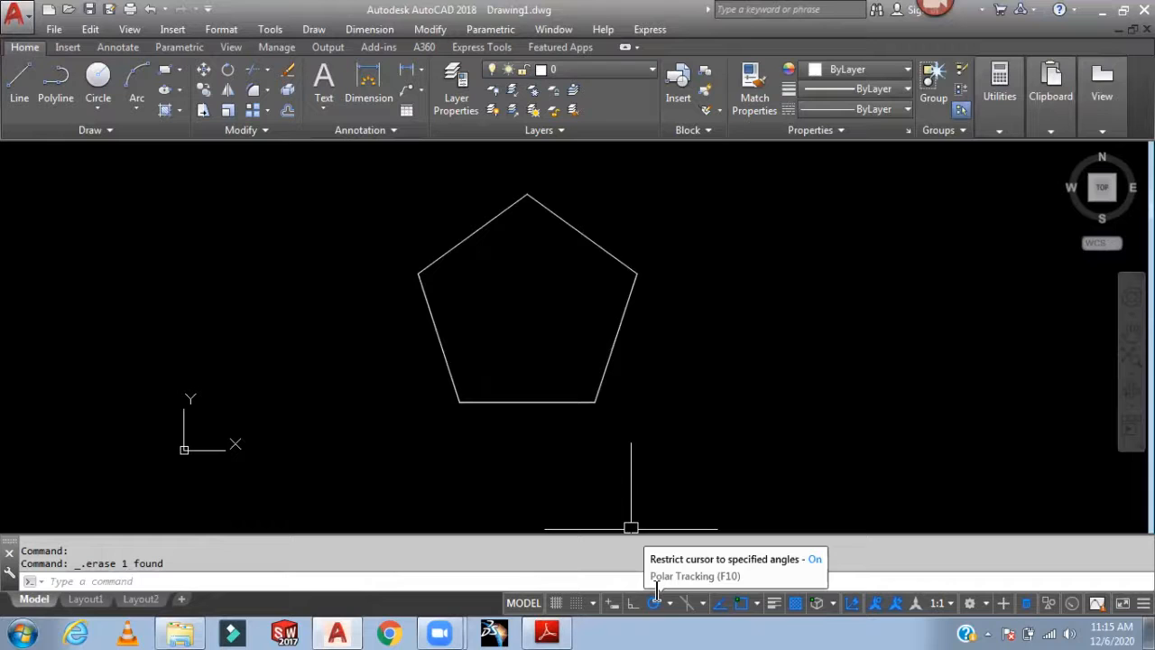
Check the lecture's topic list in Adobe Reader and, back in AutoCAD, add Selection Cycling to the status bar
left_click(547, 631)
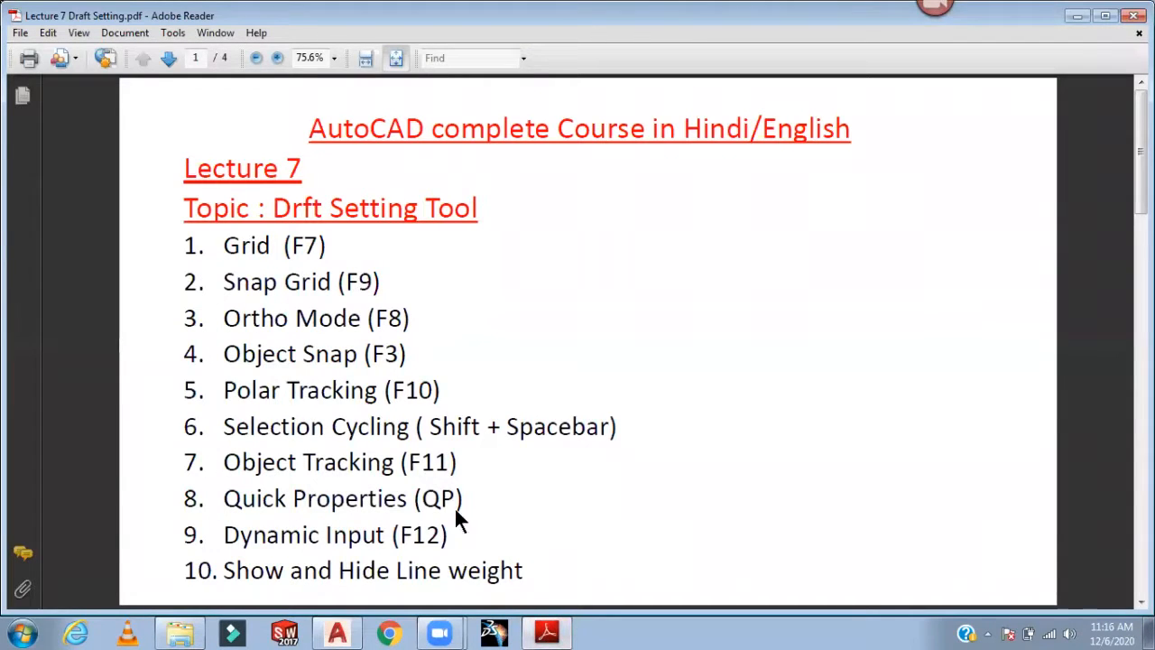
left_click(552, 633)
middle_click_drag(698, 367, 670, 369)
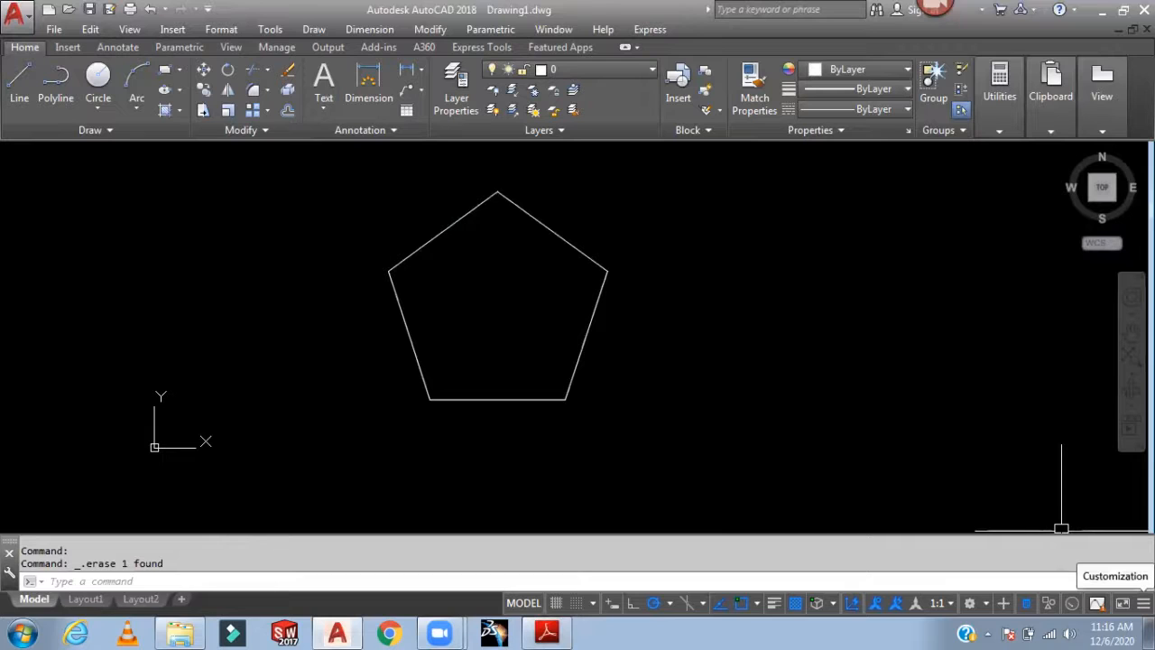
left_click(1143, 603)
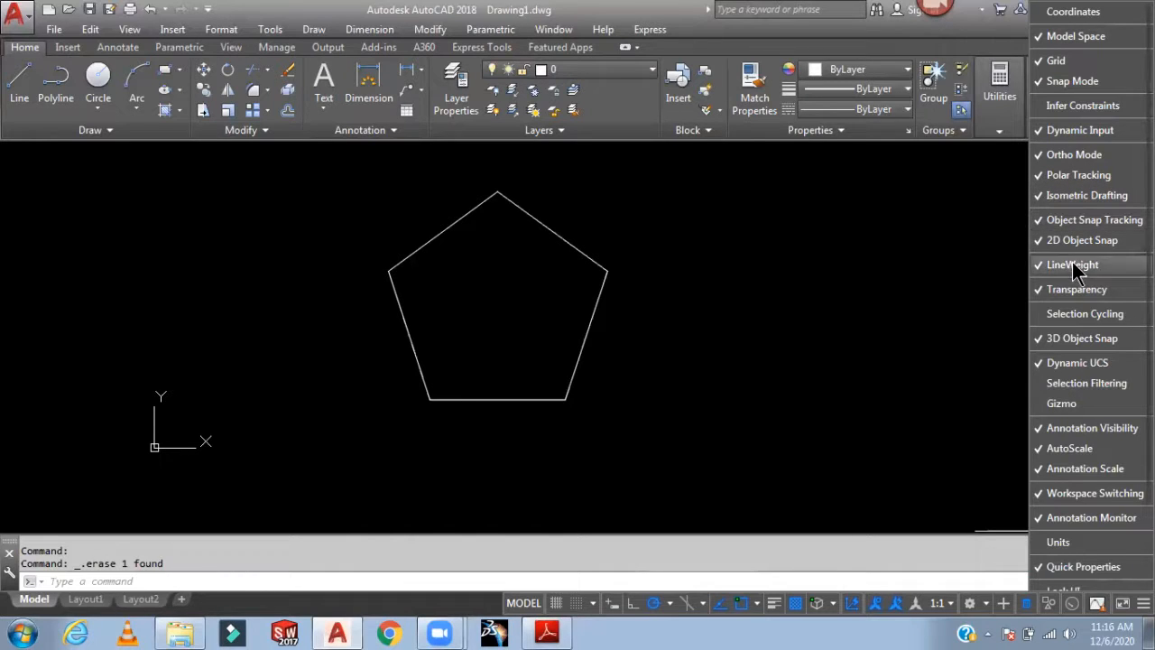
left_click(1047, 314)
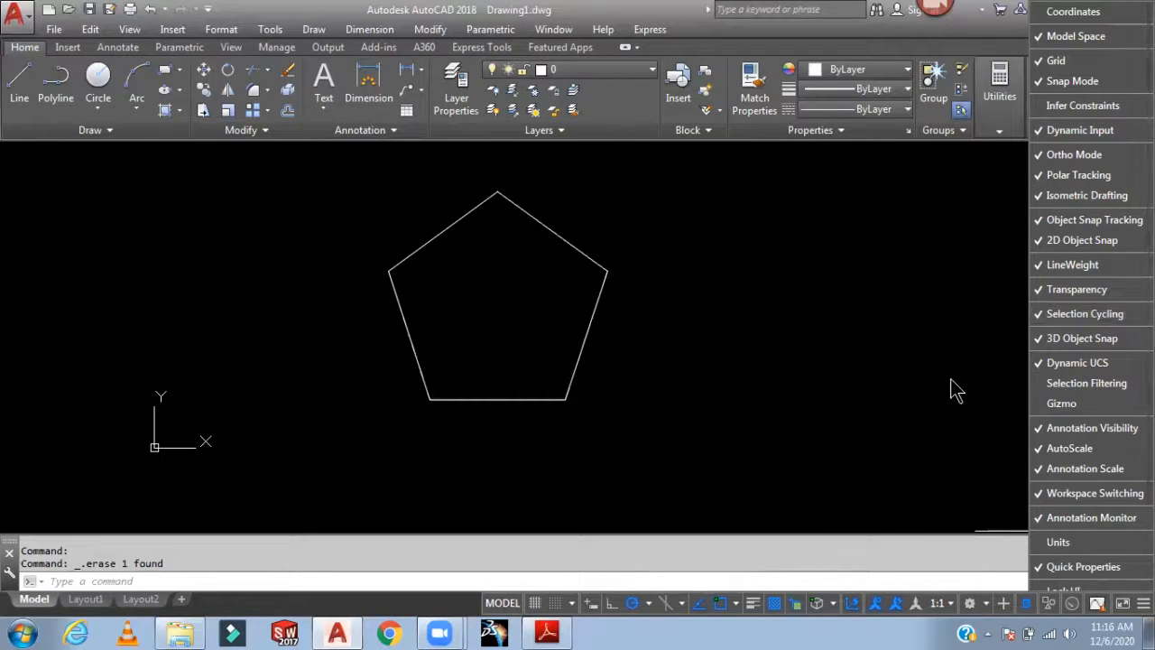
left_click(903, 388)
middle_click_drag(857, 388, 714, 388)
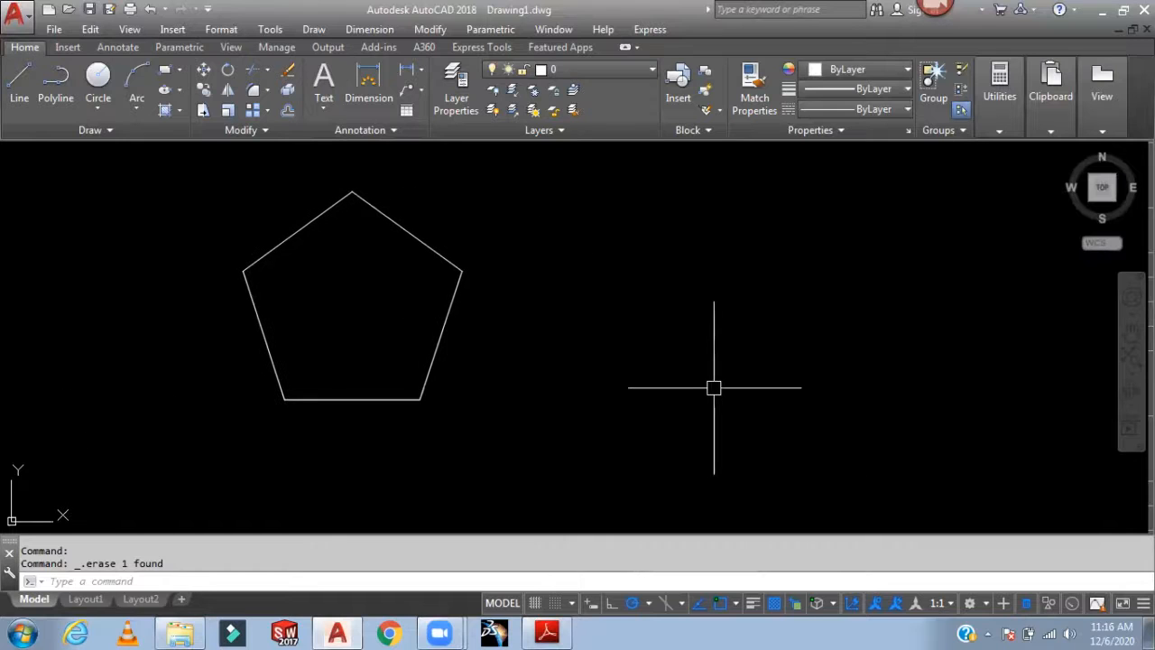
Set the current color to yellow and draw a horizontal line to the right of the pentagon
left_click(857, 72)
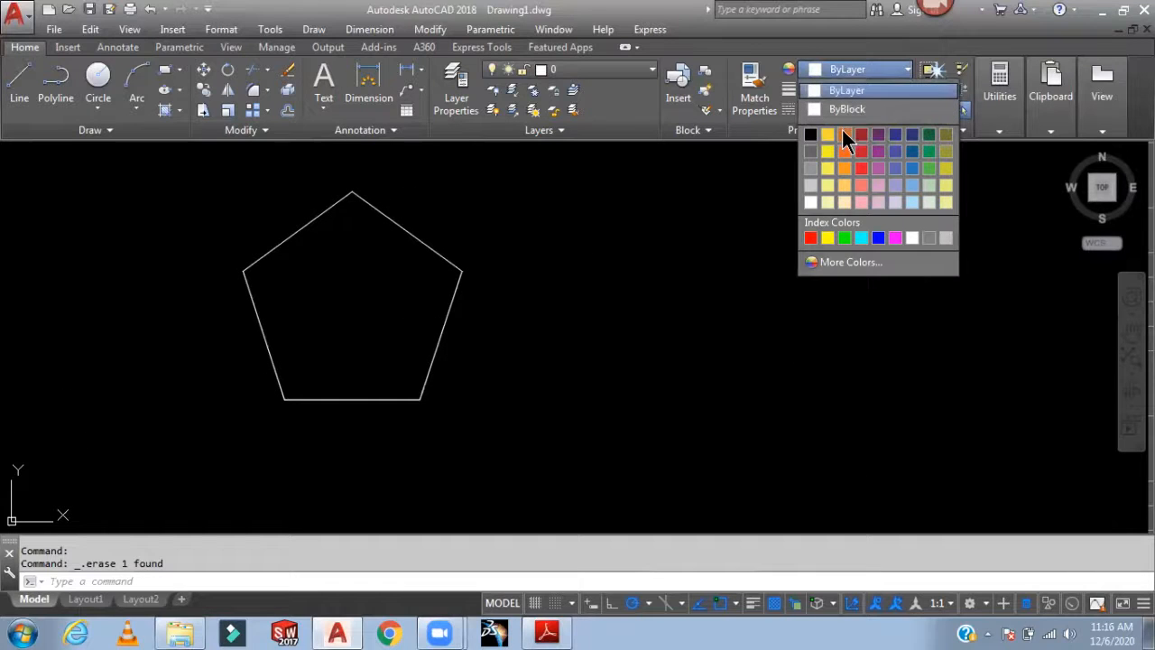
left_click(827, 237)
type("l")
key("Return")
left_click(662, 352)
left_click(896, 352)
key("Return")
Draw a red line, color 205,32,39, over the yellow line from its right end to near its left end
key("Return")
left_click(871, 72)
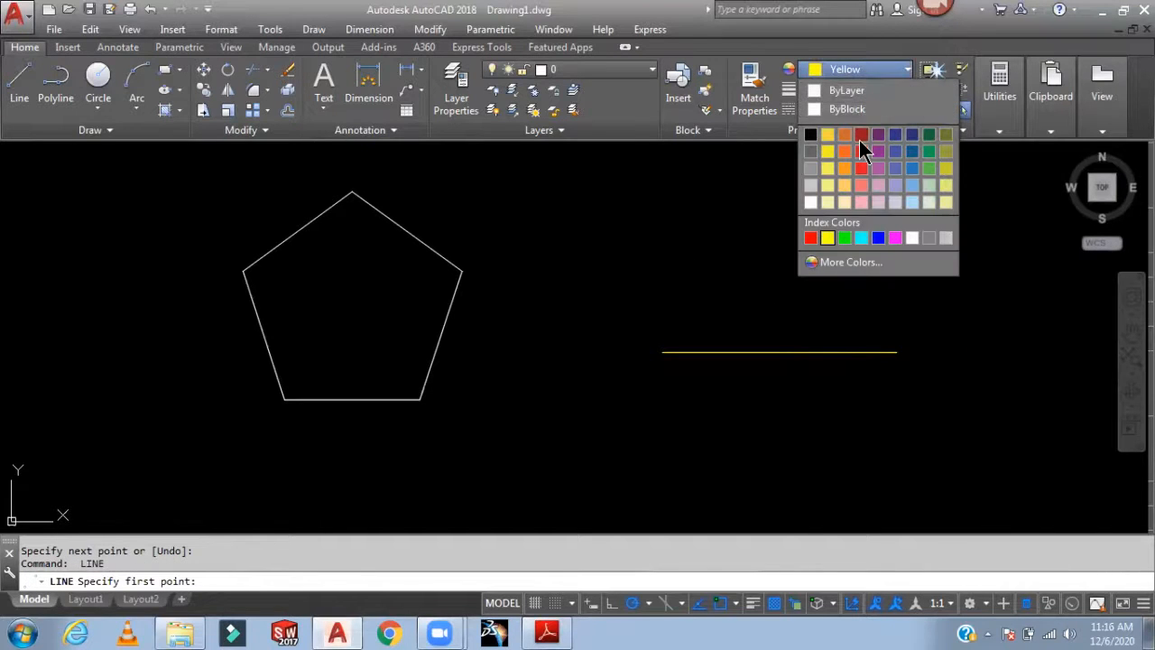
left_click(859, 147)
left_click(895, 351)
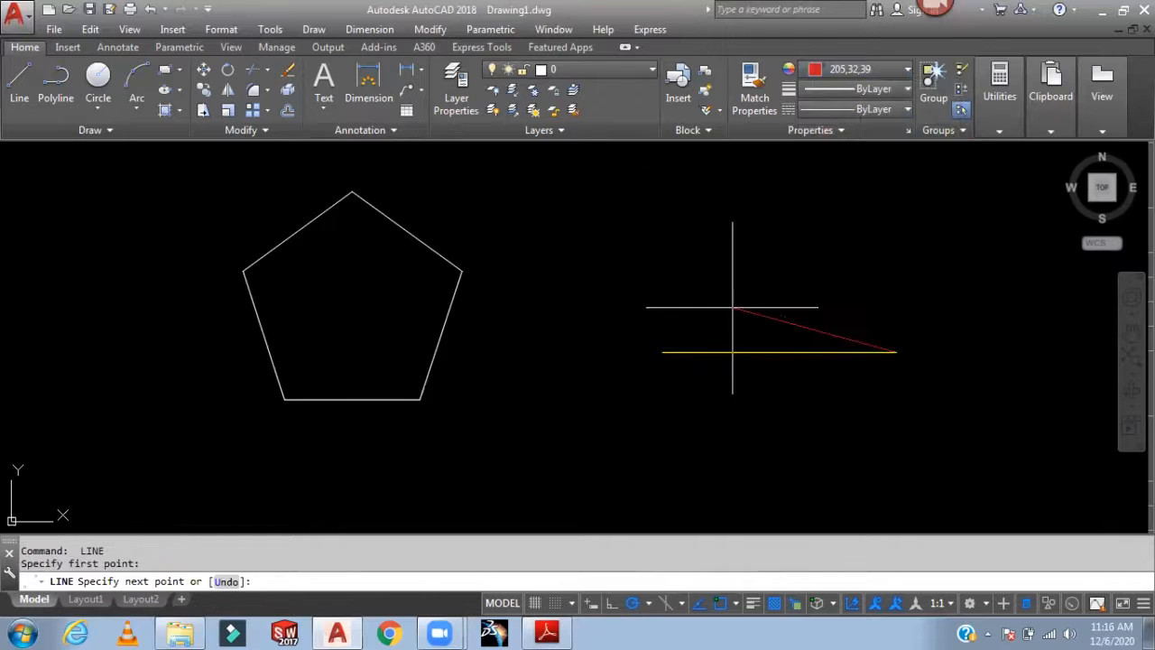
left_click(702, 351)
key("Return")
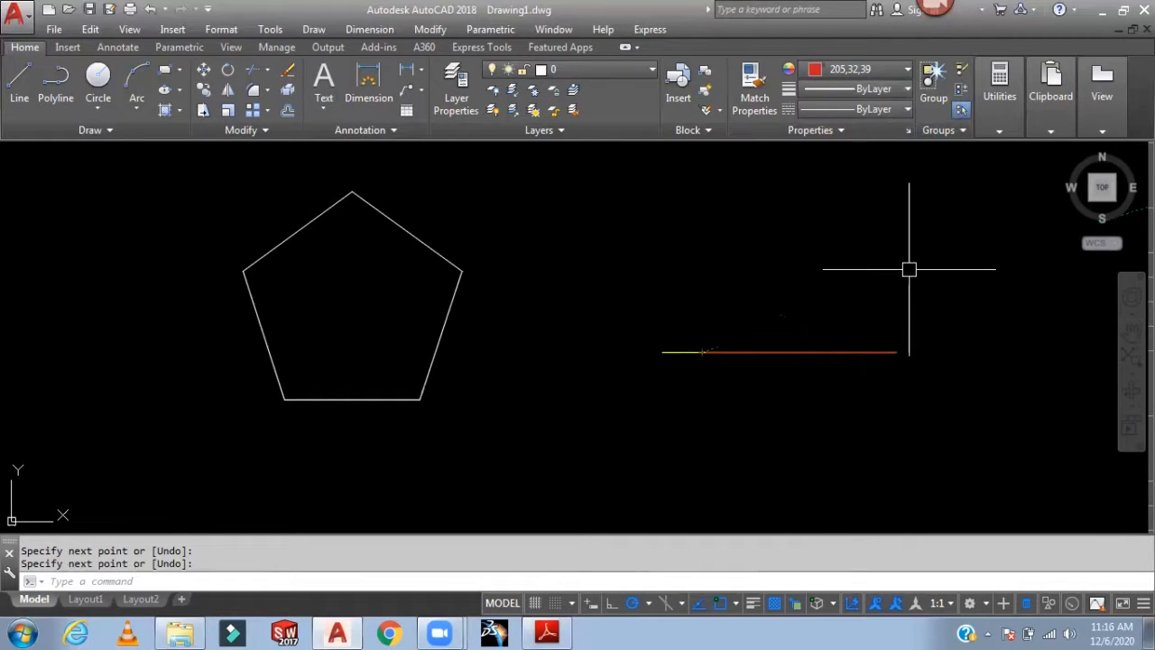
Set the current color to green and draw a line over the overlapping yellow and red lines, short of both outer ends
left_click(868, 72)
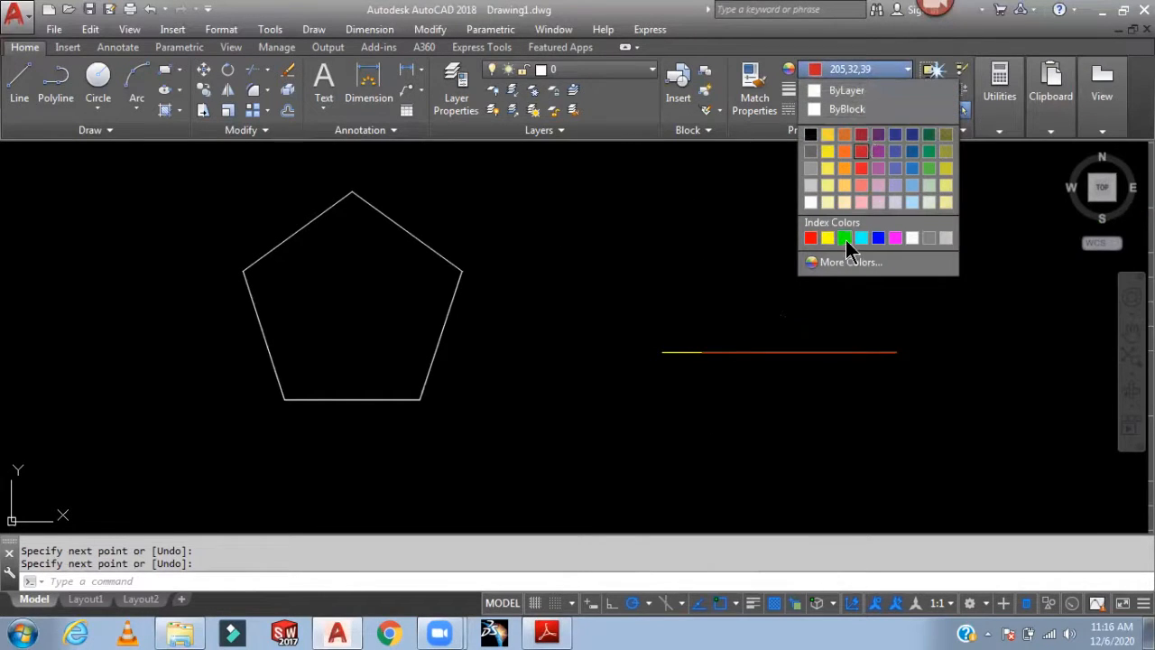
left_click(845, 238)
type("l")
key("Return")
left_click(682, 352)
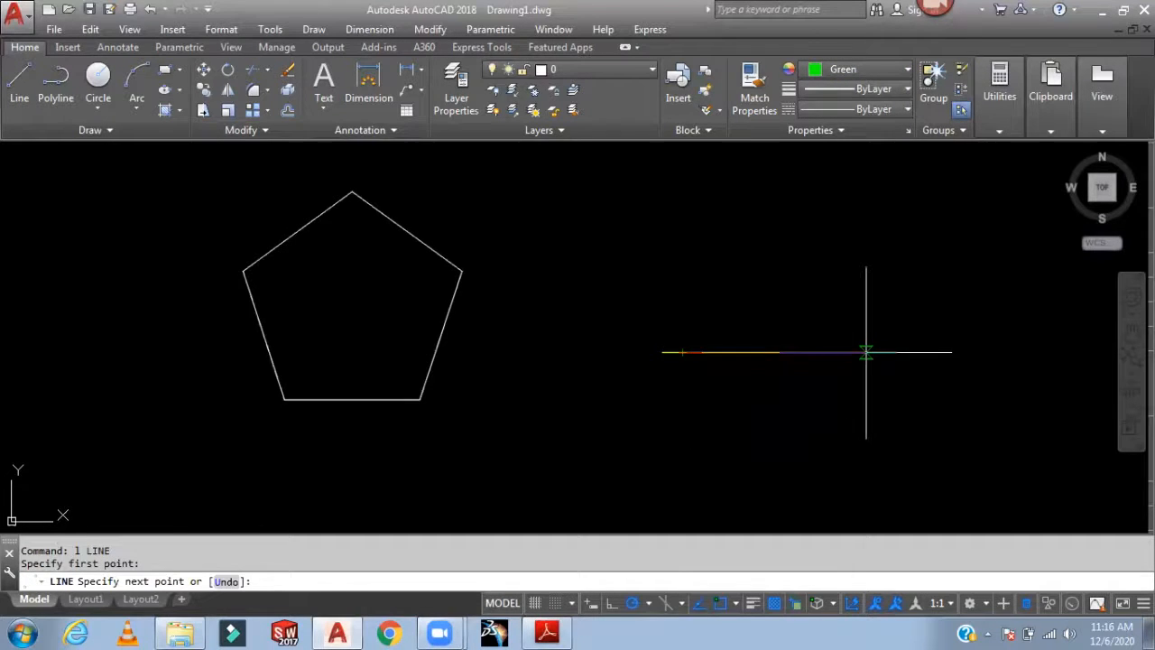
Set the current color to 247,171,174 and draw a line over the full length of the overlapping lines
left_click(872, 70)
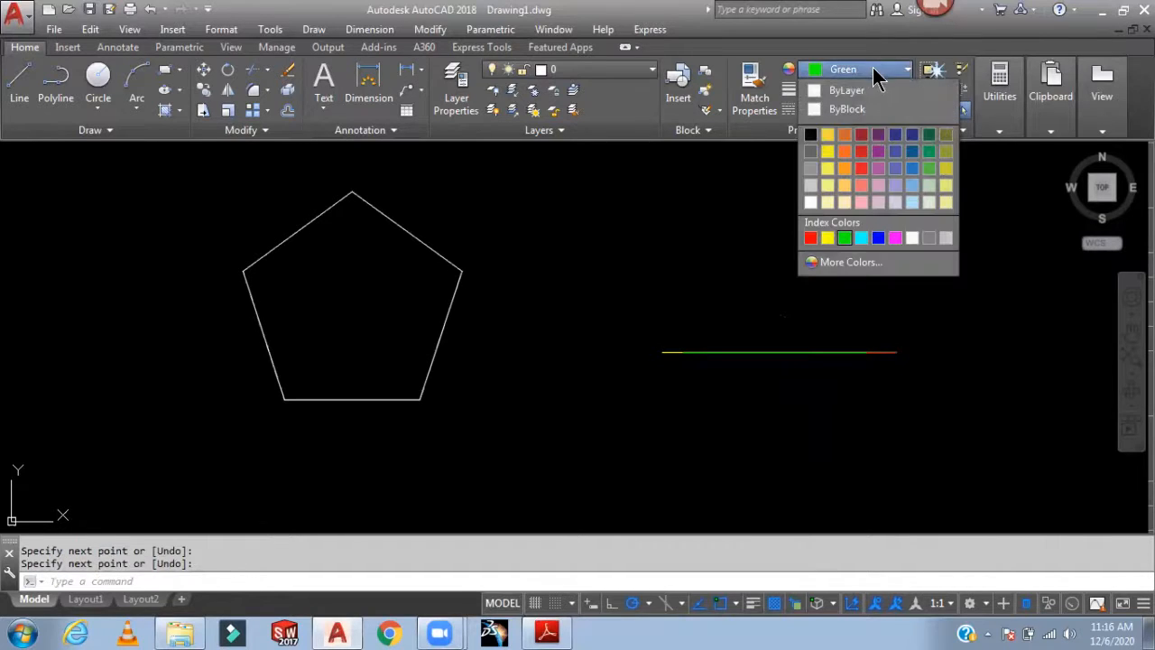
left_click(856, 197)
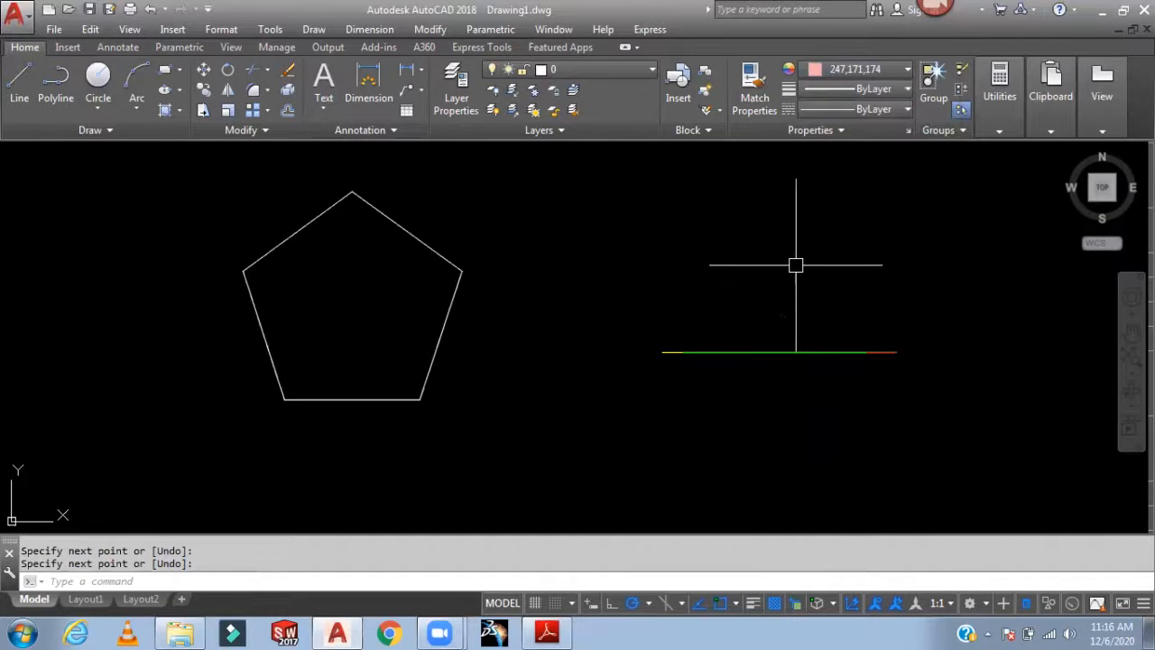
type("l")
key("Return")
left_click(663, 352)
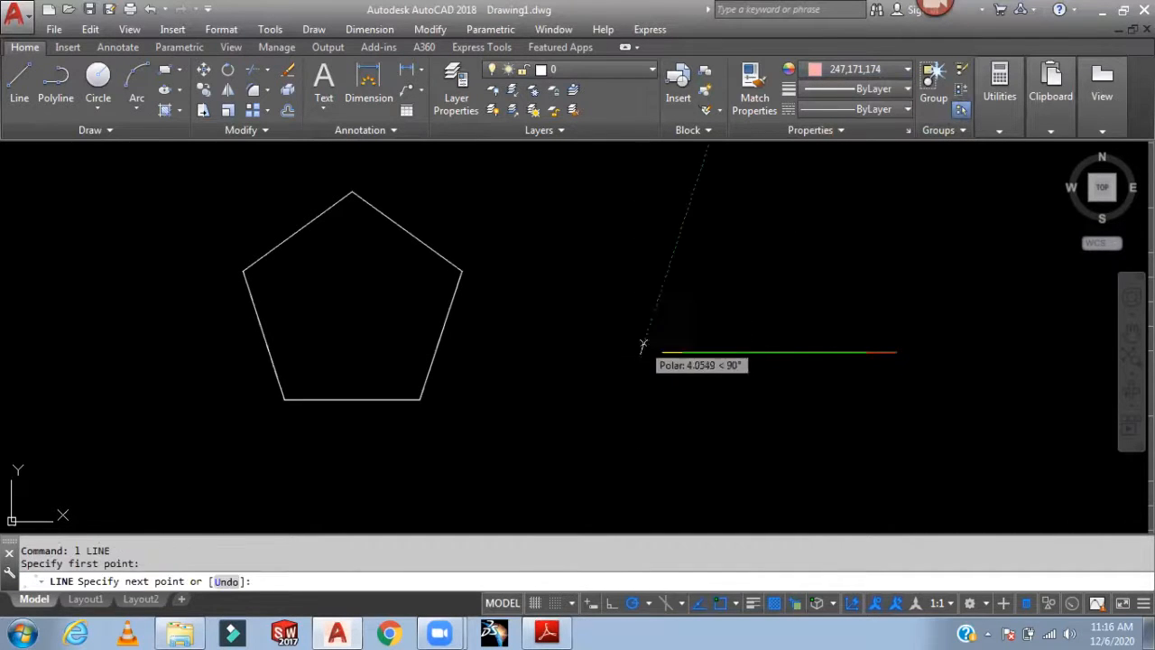
key("Return")
key("Return")
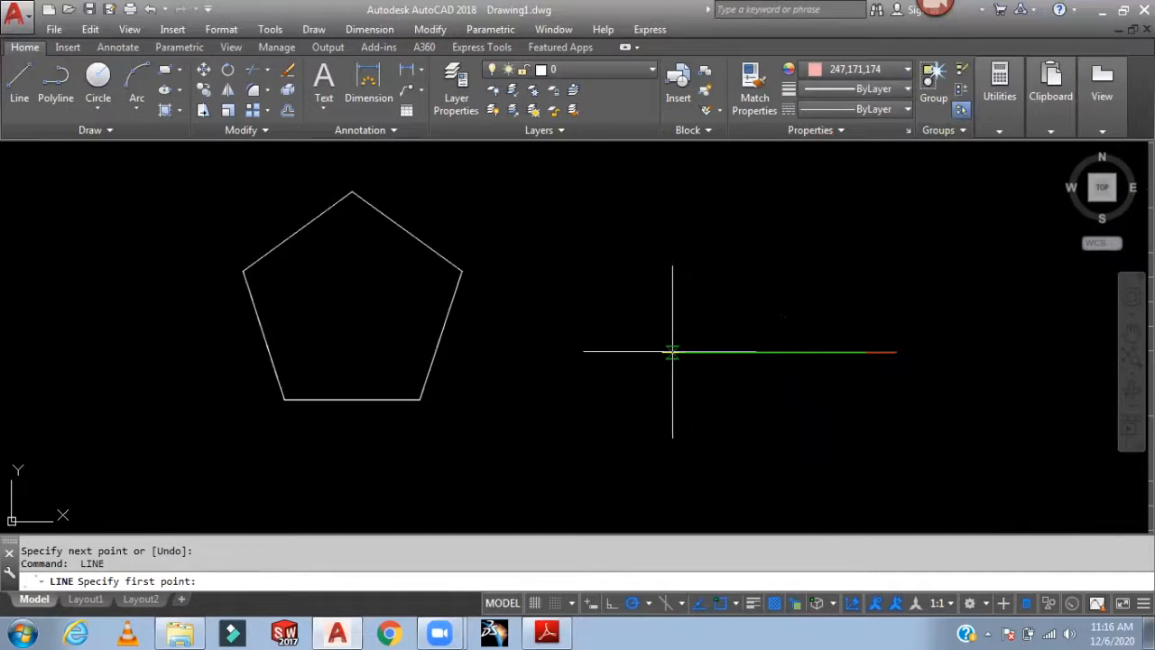
left_click(894, 352)
key("Return")
Pick the green line from the overlapping lines with selection cycling and erase it
middle_click_drag(868, 322, 760, 322)
scroll(704, 322, "up", 2)
middle_click_drag(680, 368, 667, 319)
middle_click_drag(649, 272, 649, 331)
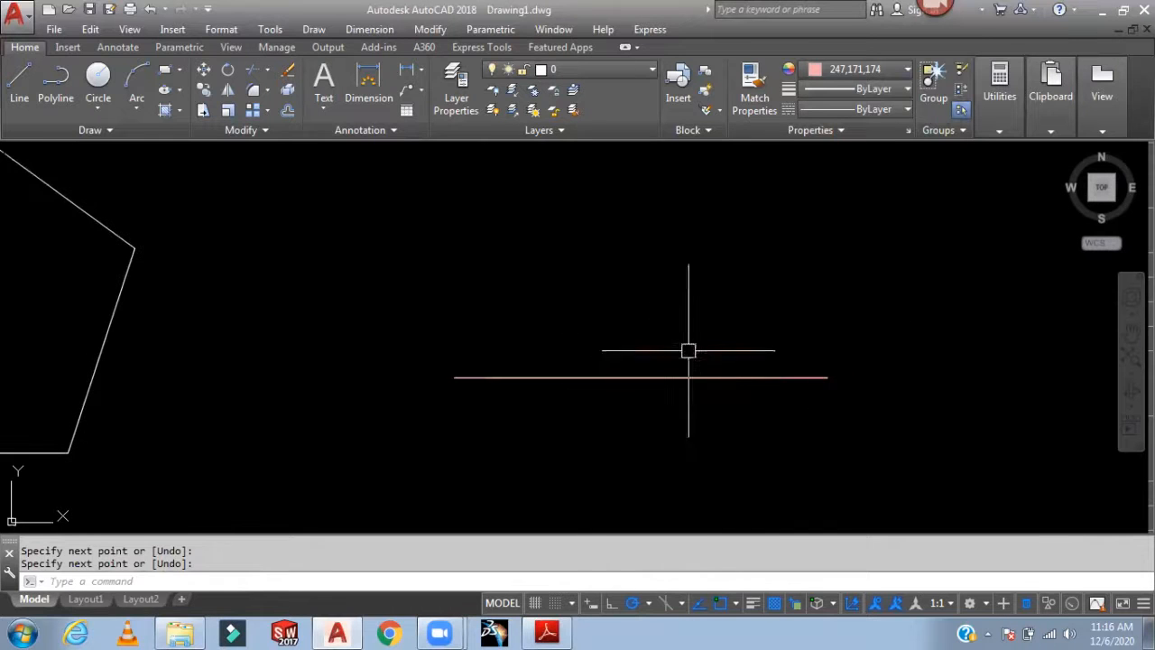
middle_click_drag(737, 434, 790, 451)
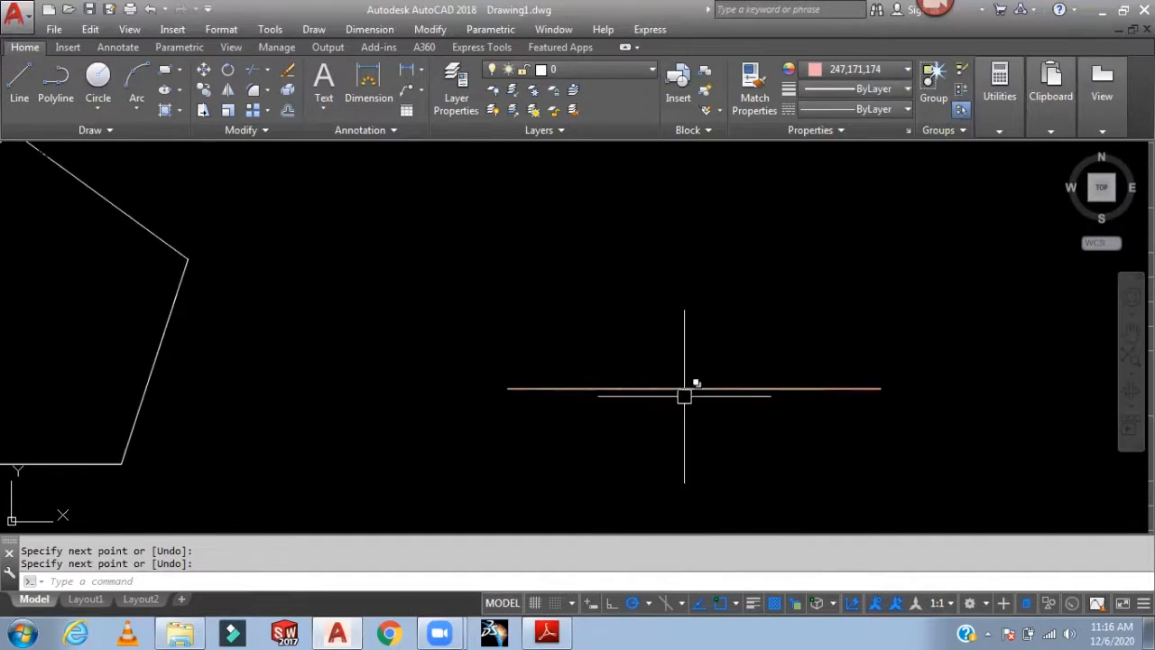
scroll(683, 369, "down", 2)
middle_click_drag(677, 345, 655, 323)
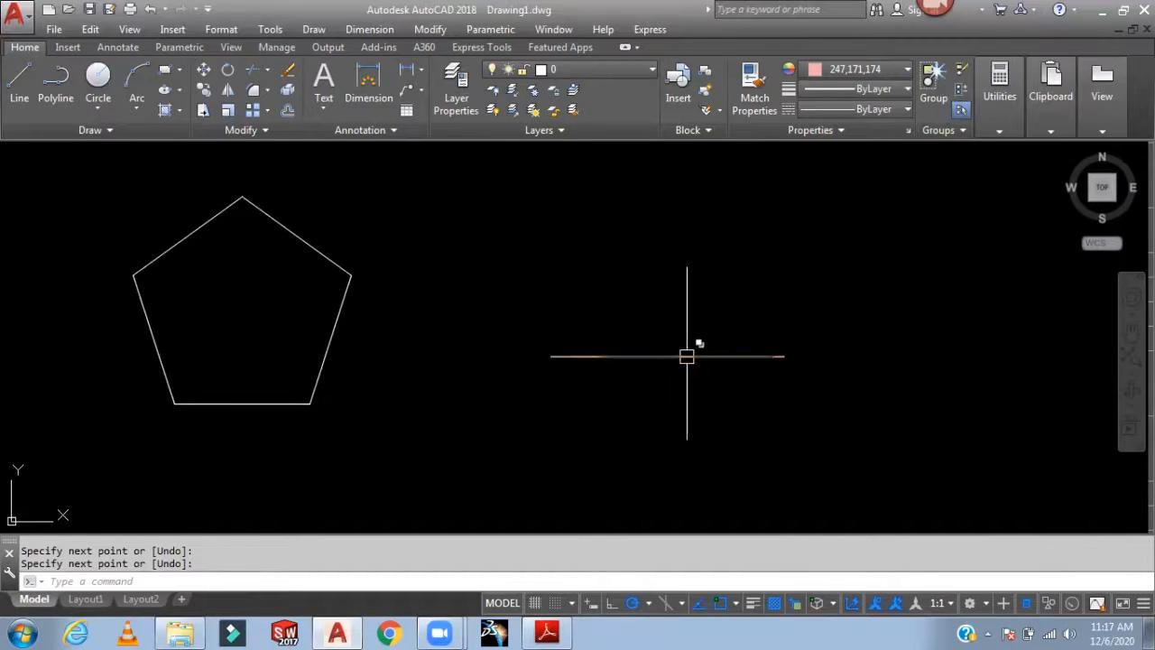
left_click(685, 356)
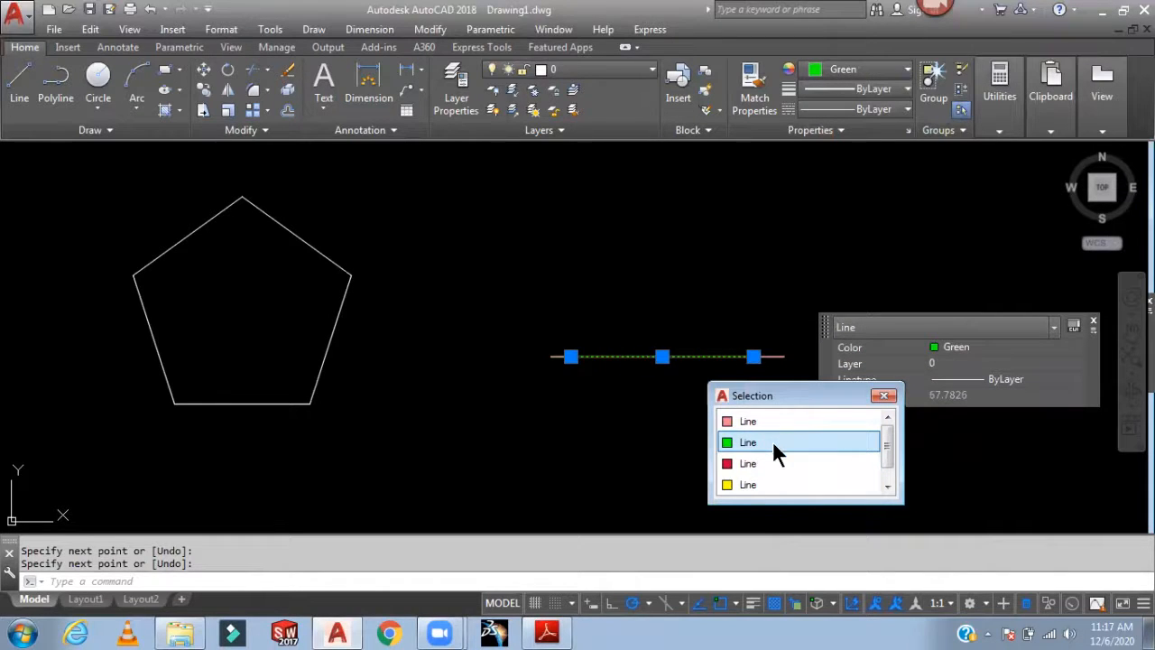
left_click(772, 440)
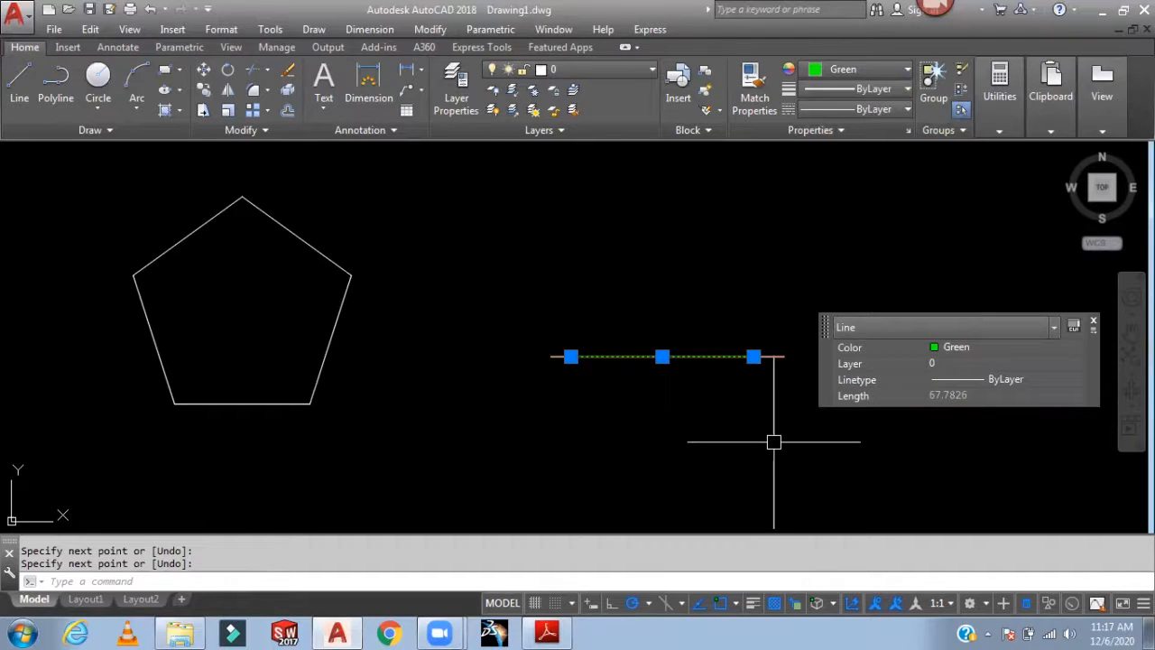
key("Delete")
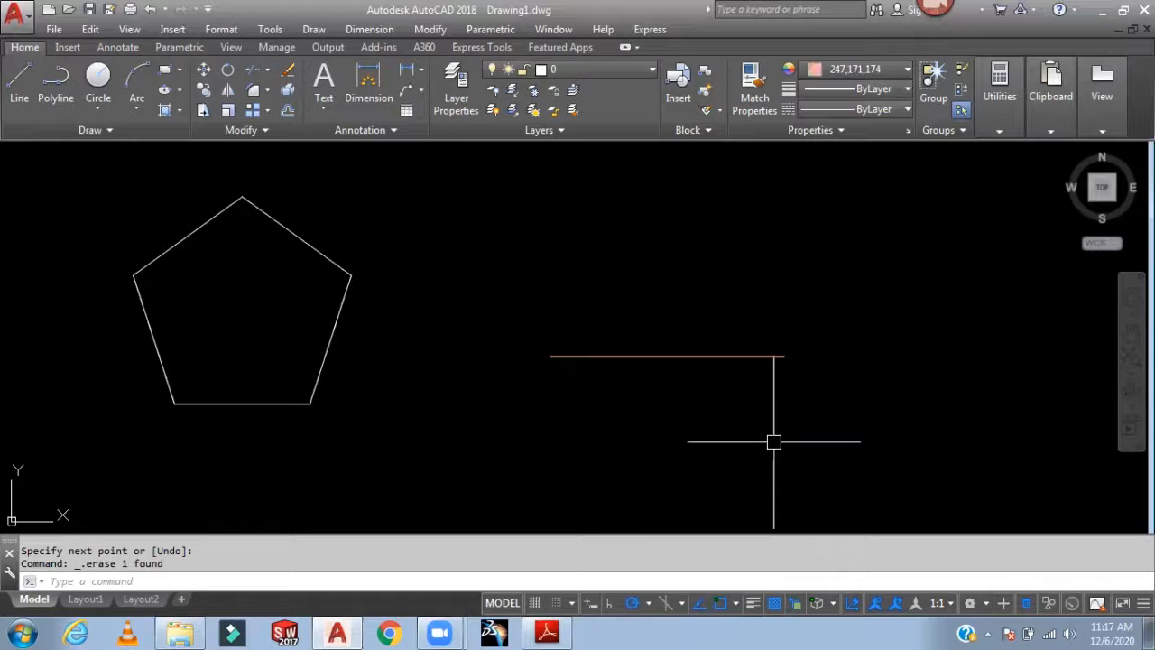
Pick the red line, color 205,32,39, from the overlapping lines with selection cycling and erase it
left_click(703, 362)
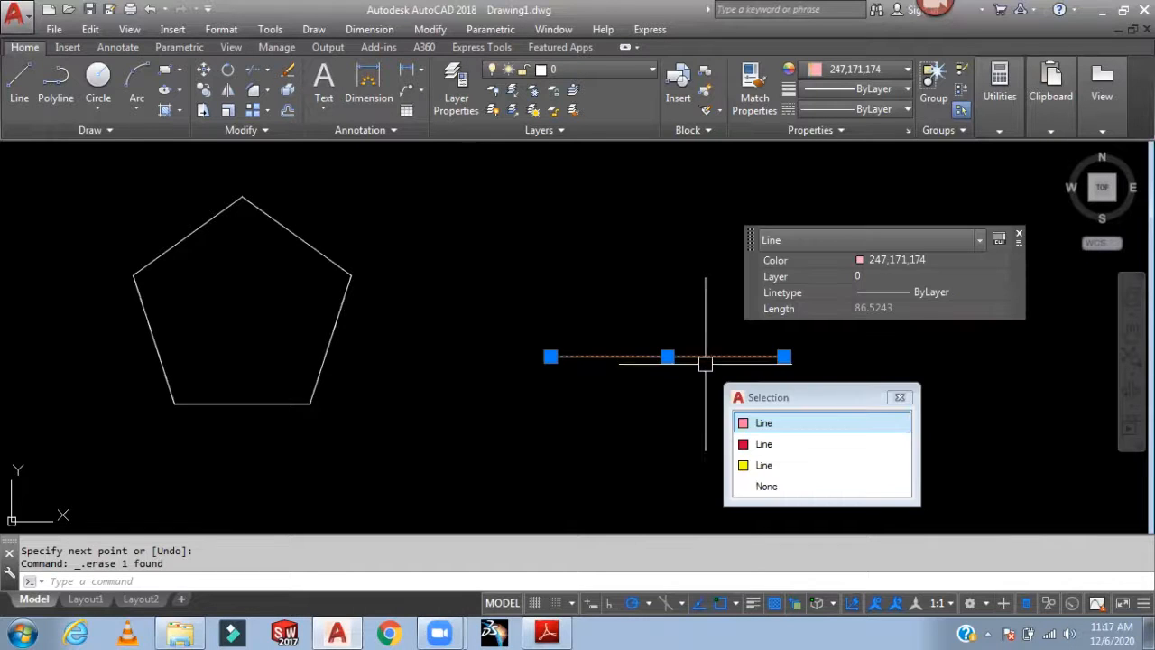
left_click(768, 439)
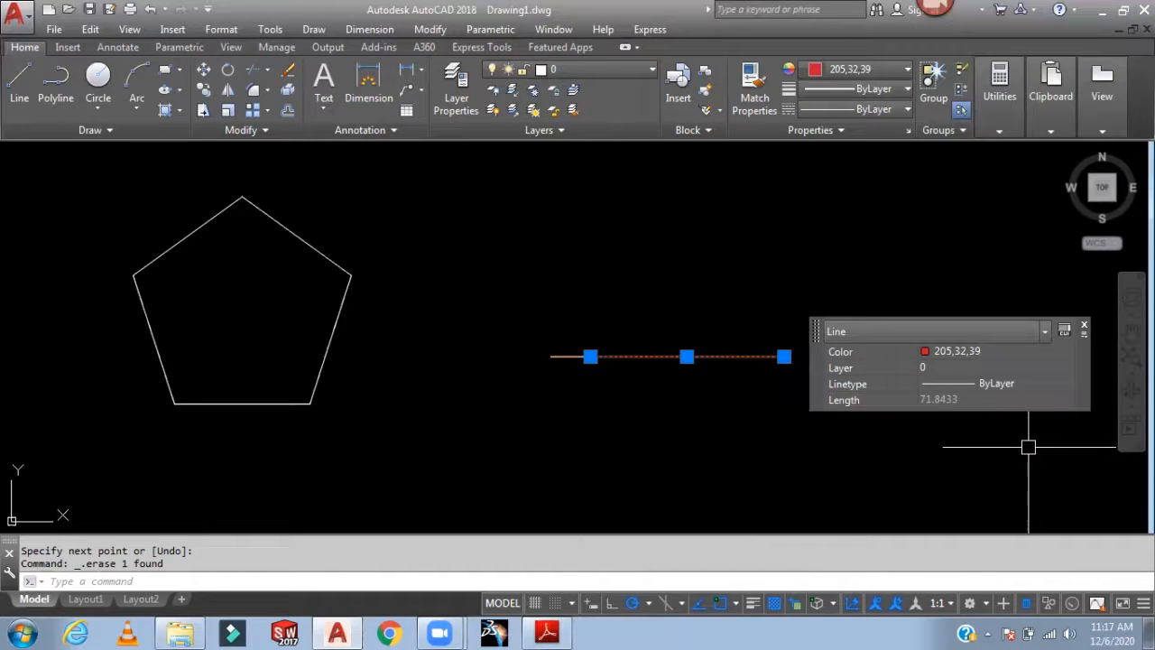
key("Delete")
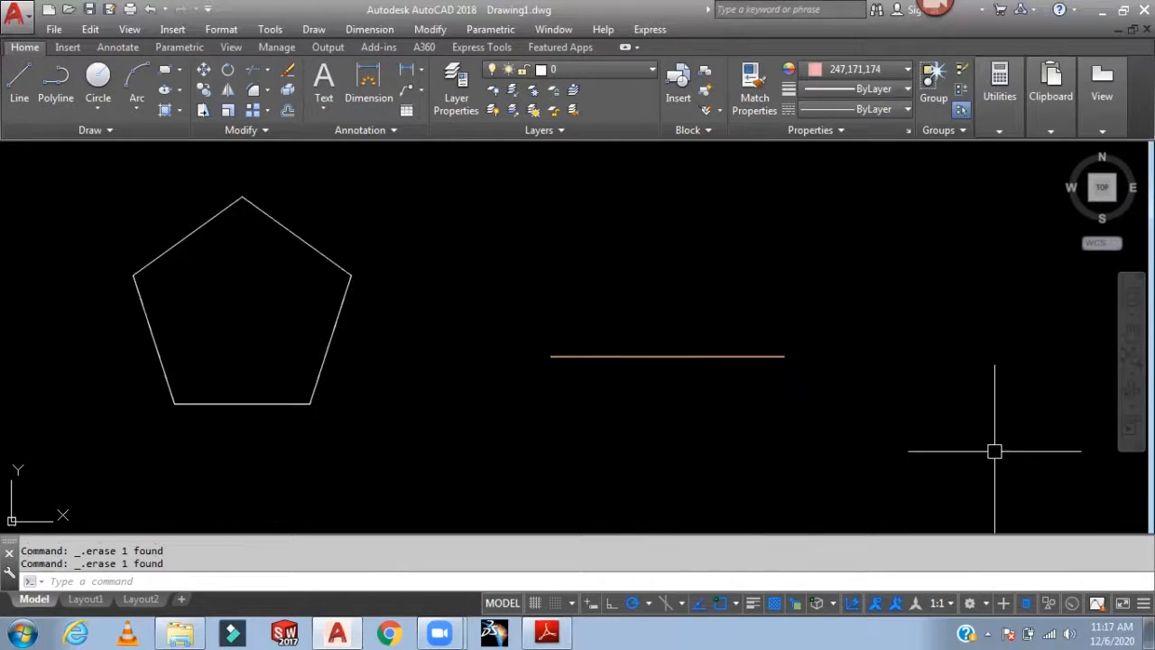
List the remaining overlapping pink and yellow lines with selection cycling, dismiss the list, and erase both with a crossing window
left_click(731, 354)
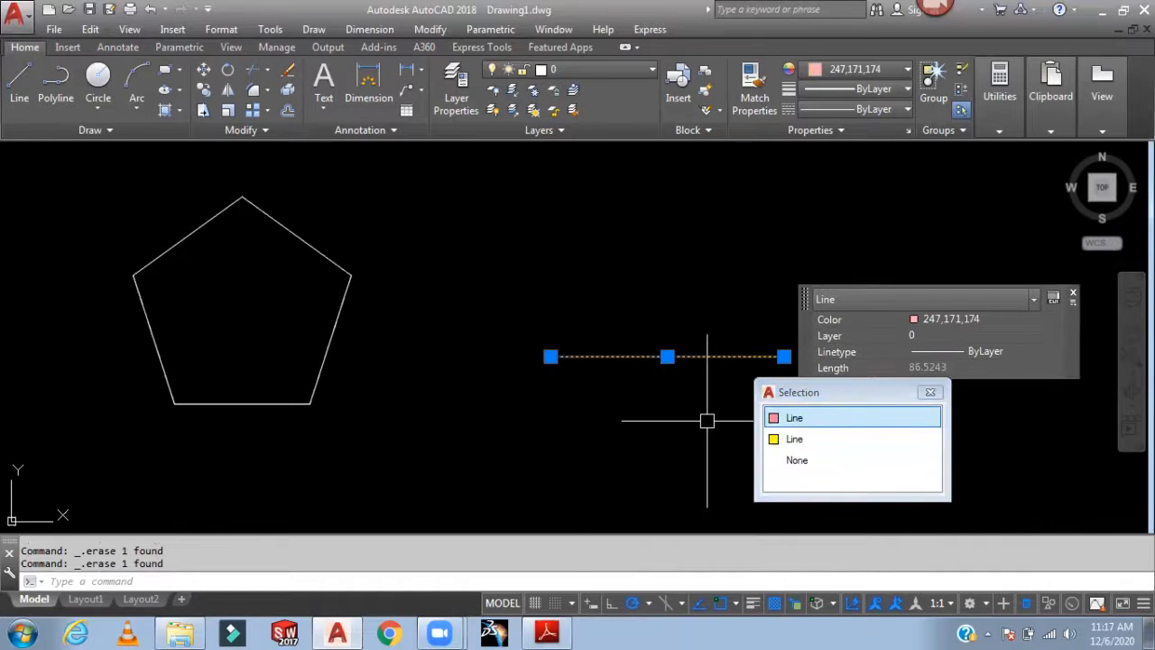
key("Escape")
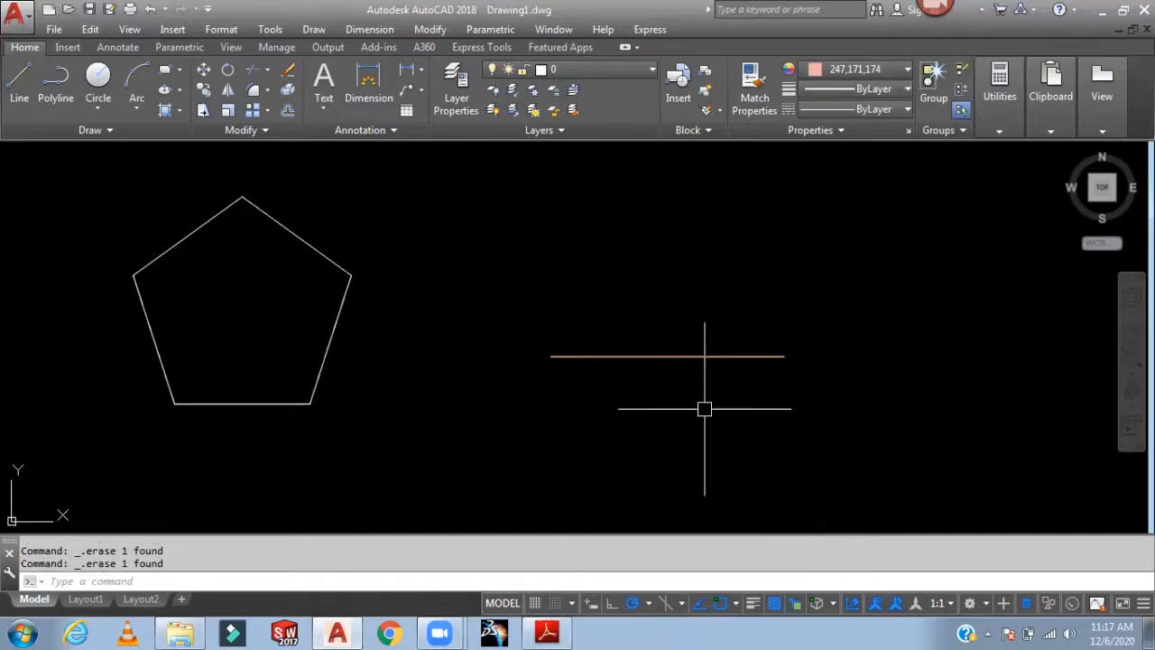
left_click(723, 298)
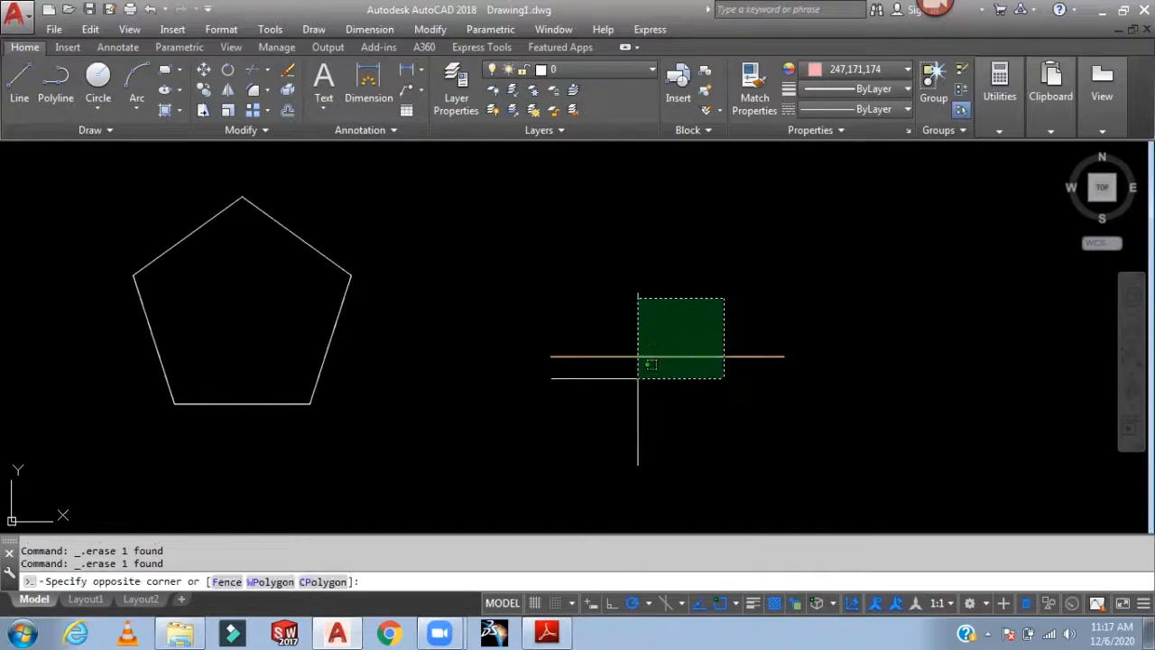
left_click(539, 417)
key("Delete")
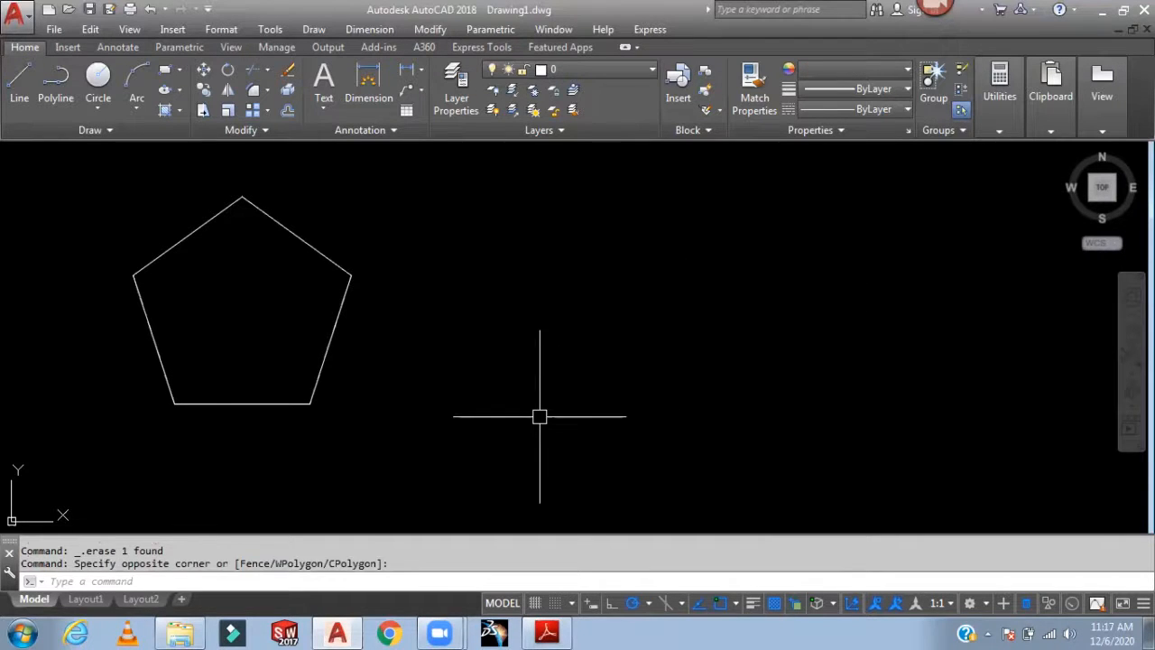
Check the lecture's topic list in Adobe Reader and return to AutoCAD
middle_click_drag(581, 393, 706, 392)
left_click(552, 633)
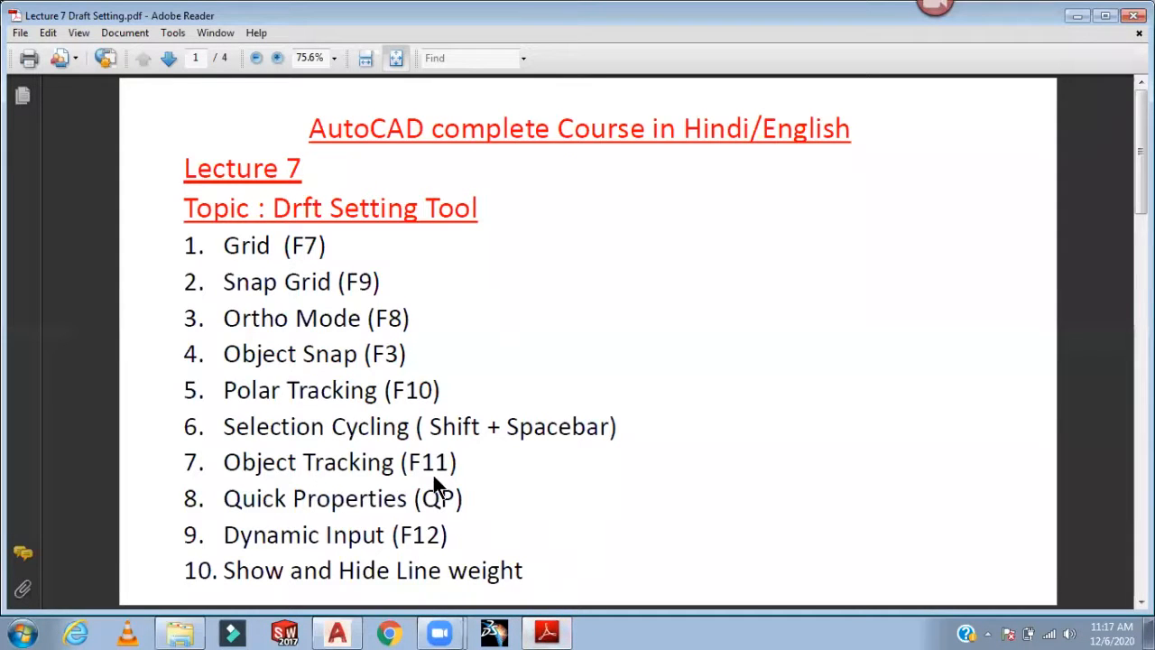
left_click(546, 633)
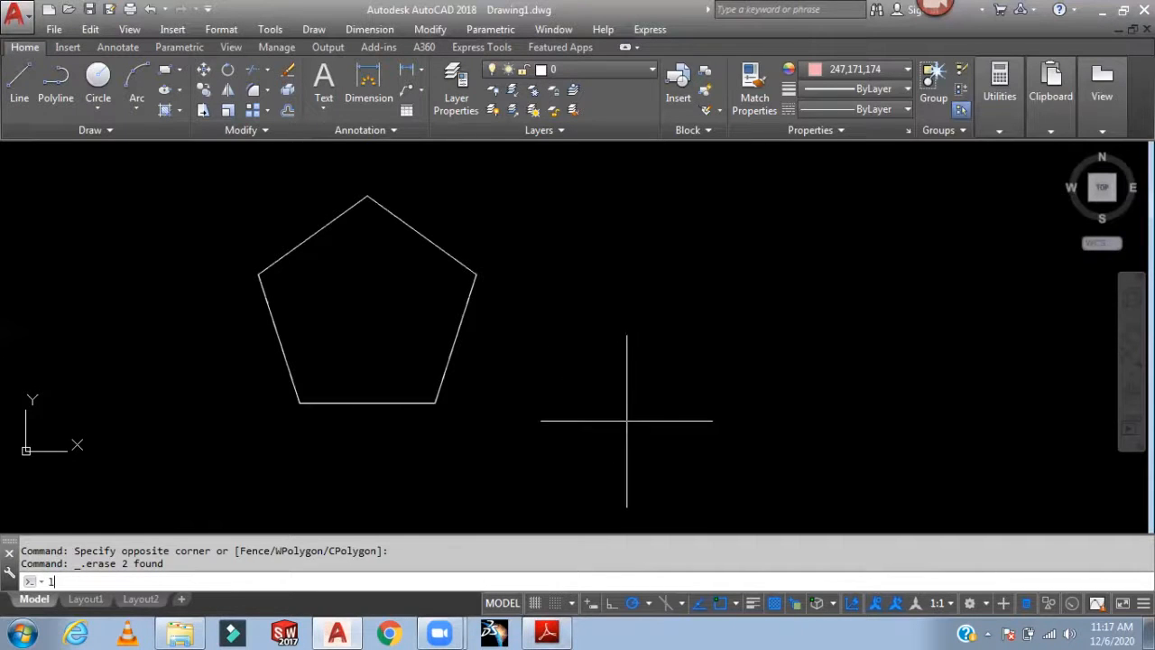
key("Return")
left_click(593, 404)
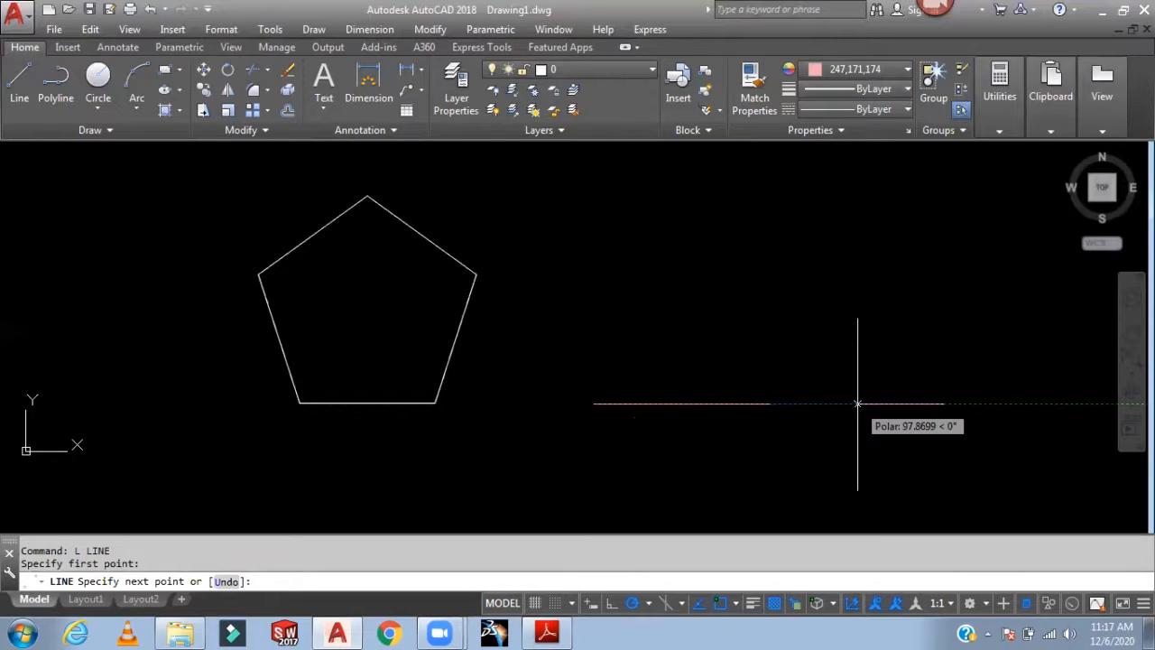
type("1")
key("Escape")
With Ortho on, draw a line rectangle about 101 units wide beside the pentagon, tracking the last upper corner from the start point
type("l")
key("Return")
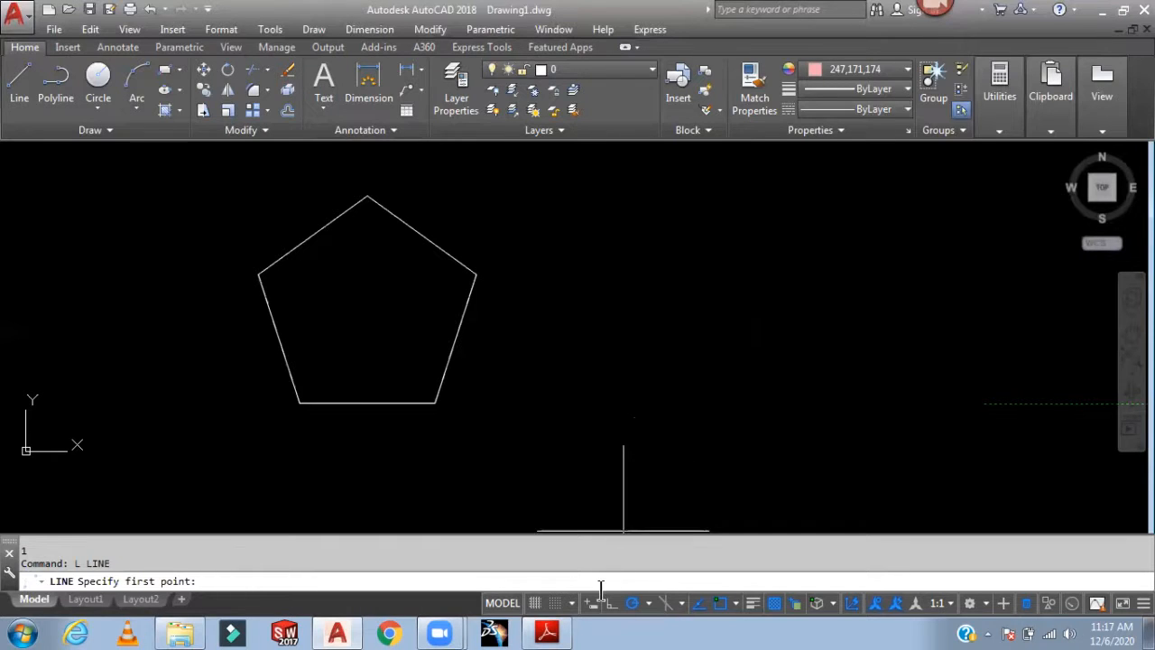
key("F8")
left_click(573, 401)
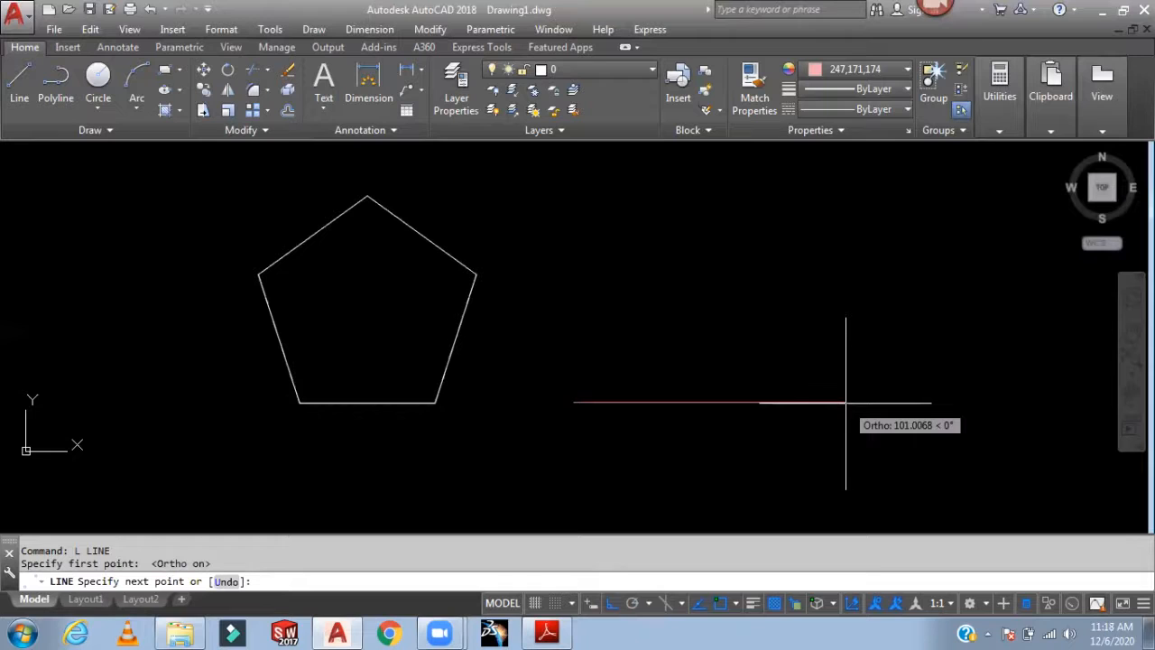
left_click(846, 401)
left_click(845, 239)
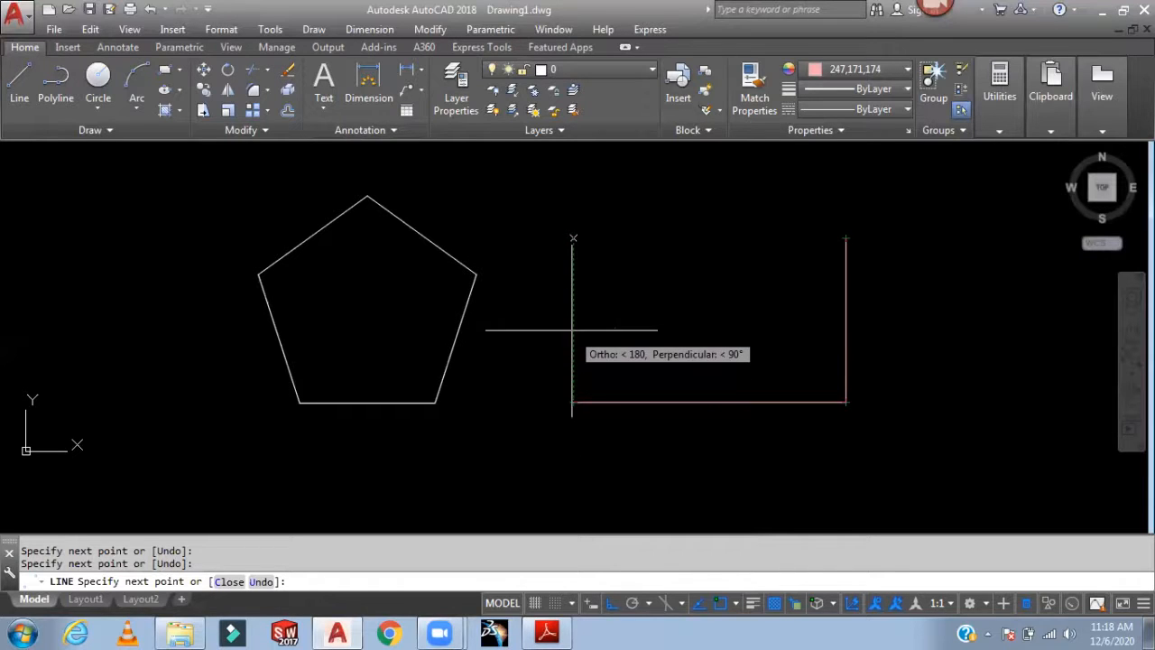
left_click(572, 239)
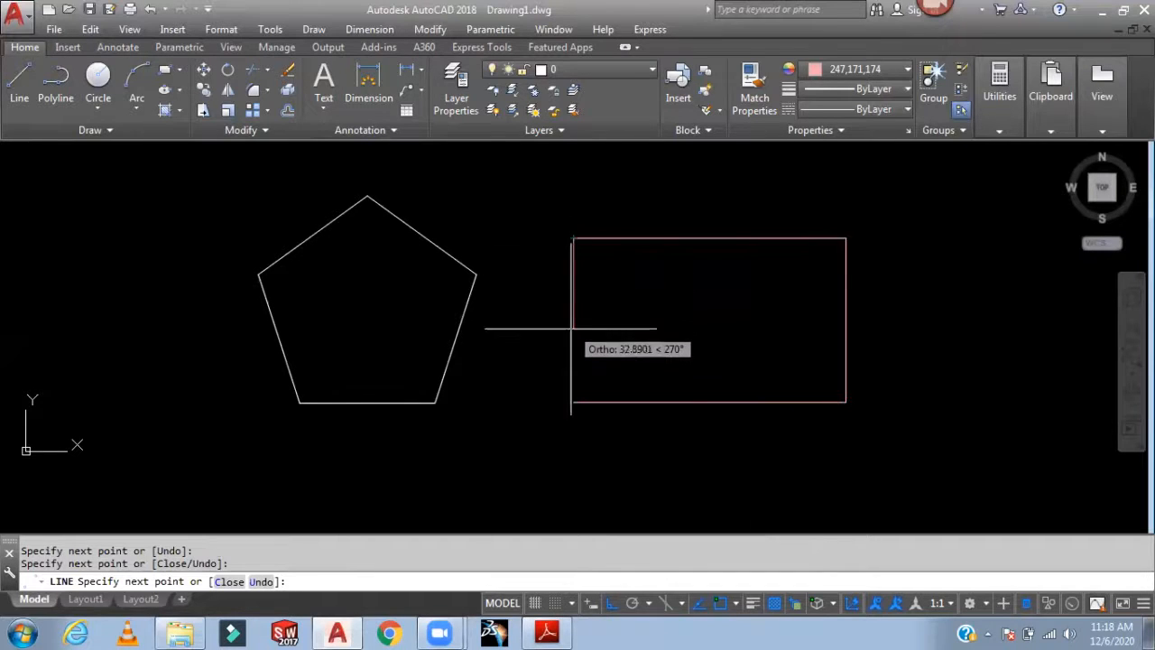
left_click(573, 402)
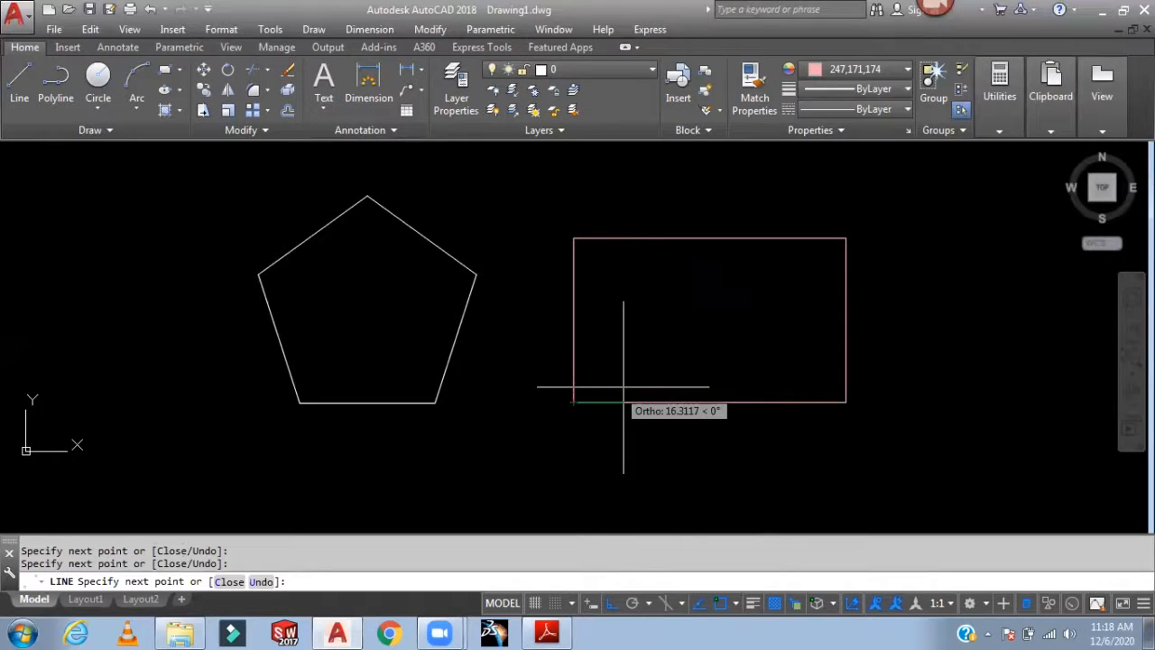
key("Return")
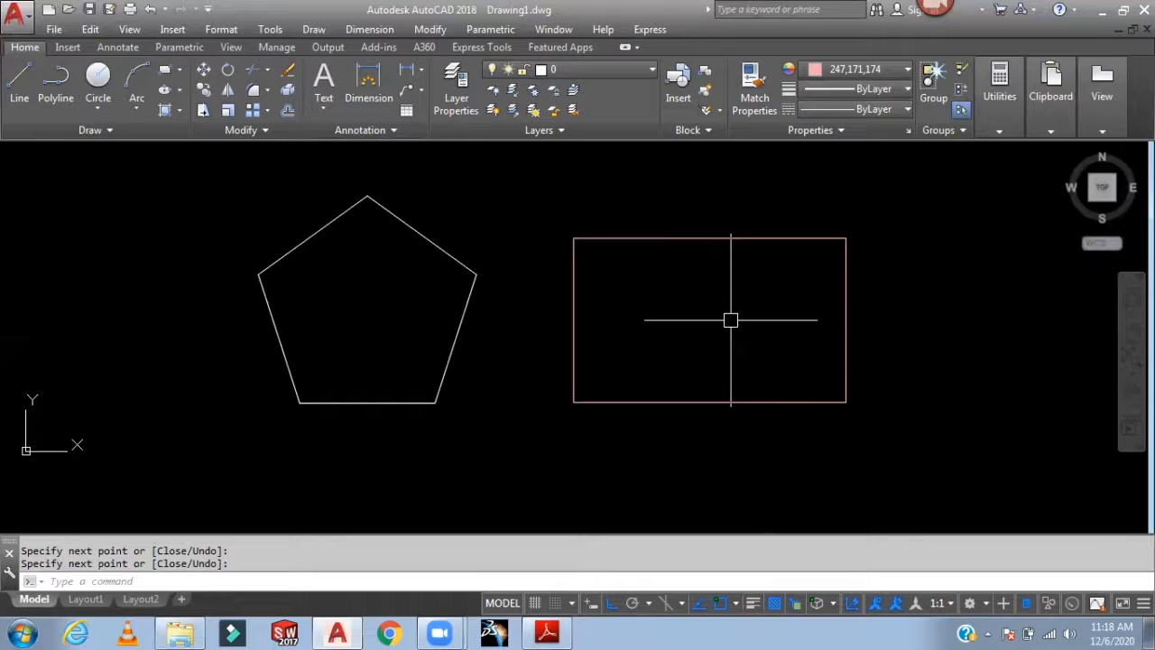
Draw a circle at the rectangle's center, locating the center by object tracking from the midpoints of two sides
type("c")
key("Return")
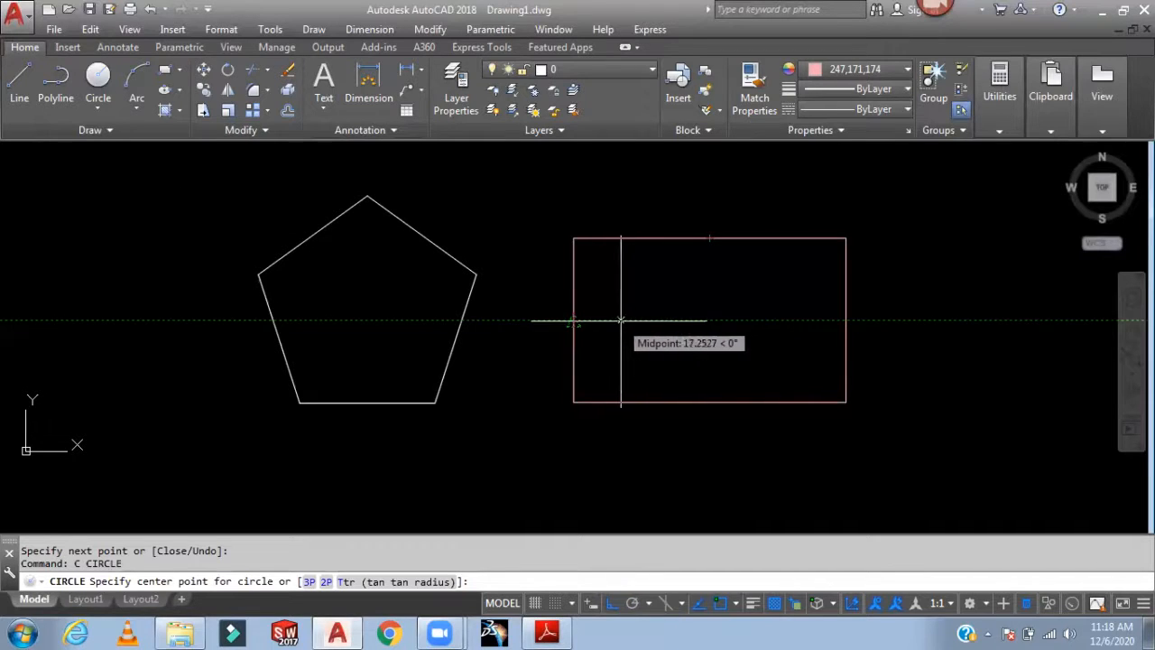
left_click(709, 319)
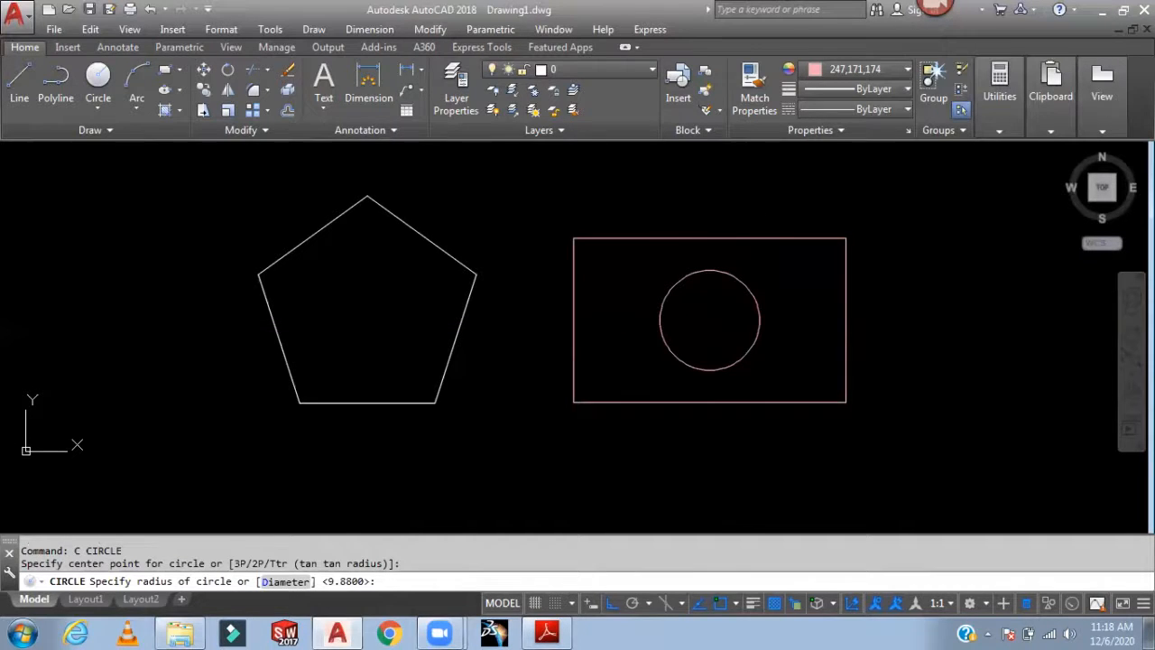
key("Return")
Try to draw a line from the pentagon's right corner while tracking the rectangle's upper-left corner
middle_click_drag(806, 304, 730, 304)
middle_click_drag(827, 312, 776, 309)
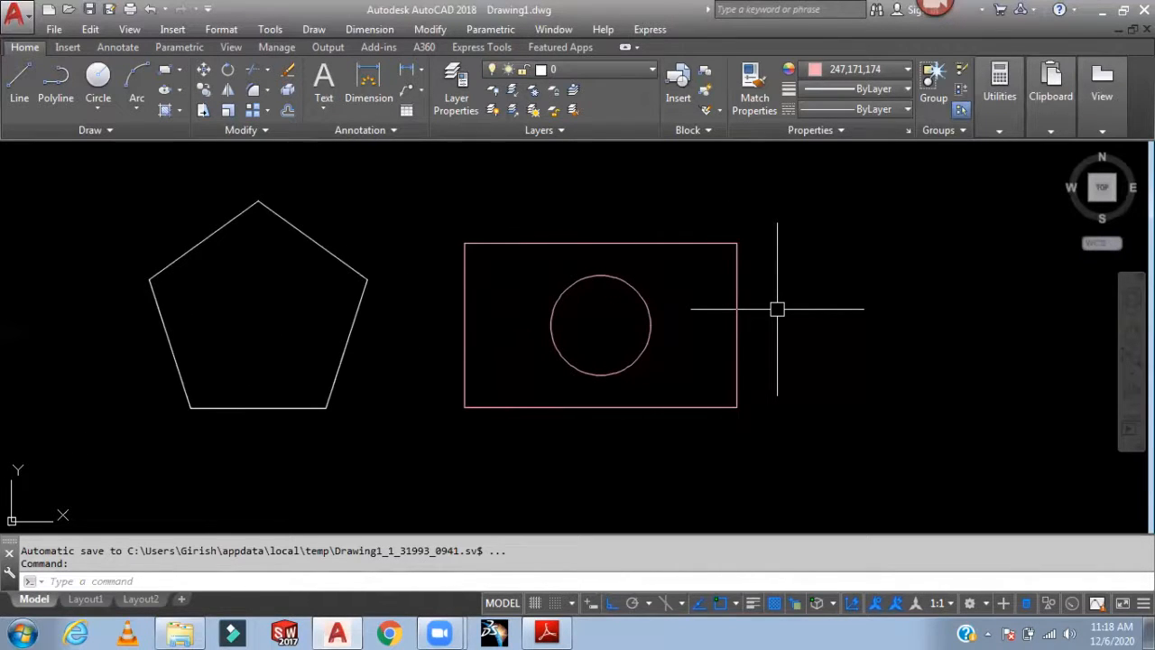
mouse_move(777, 309)
middle_mouse_down()
mouse_move(767, 328)
mouse_move(848, 350)
mouse_move(845, 360)
mouse_move(827, 337)
mouse_move(773, 331)
middle_mouse_up()
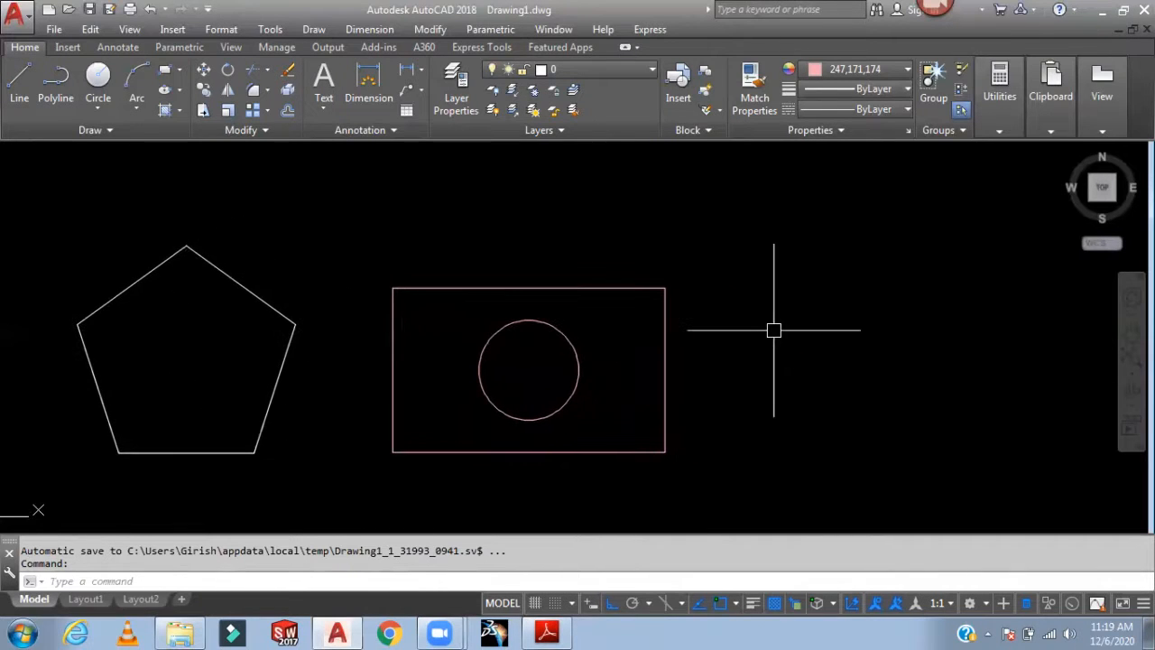
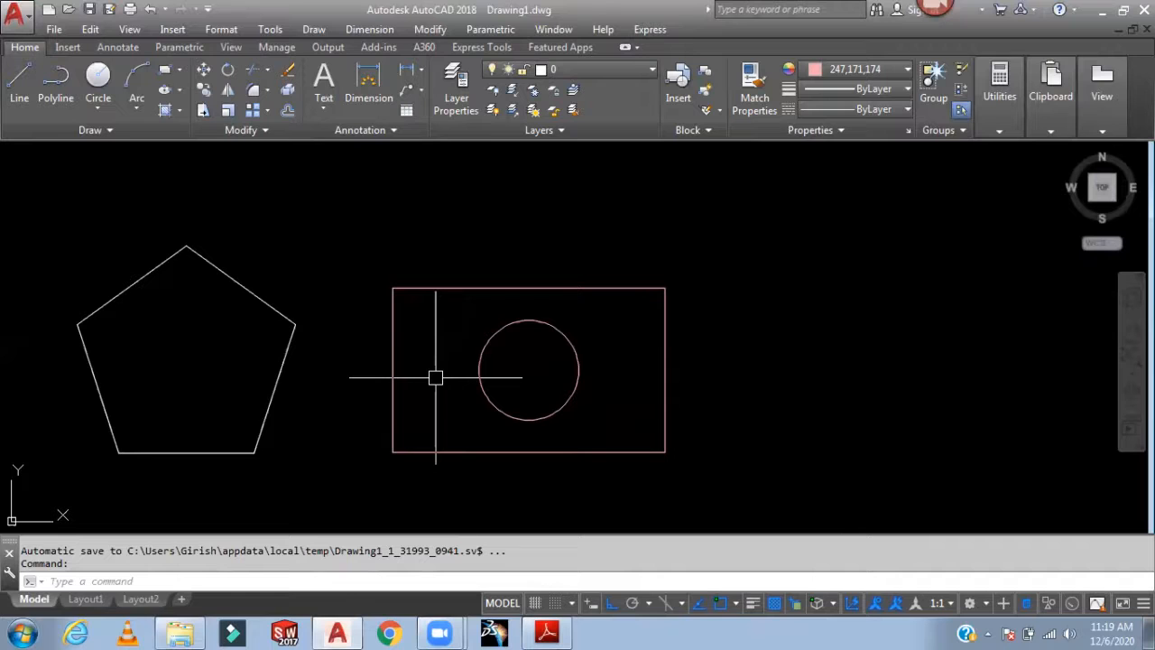
key("Return")
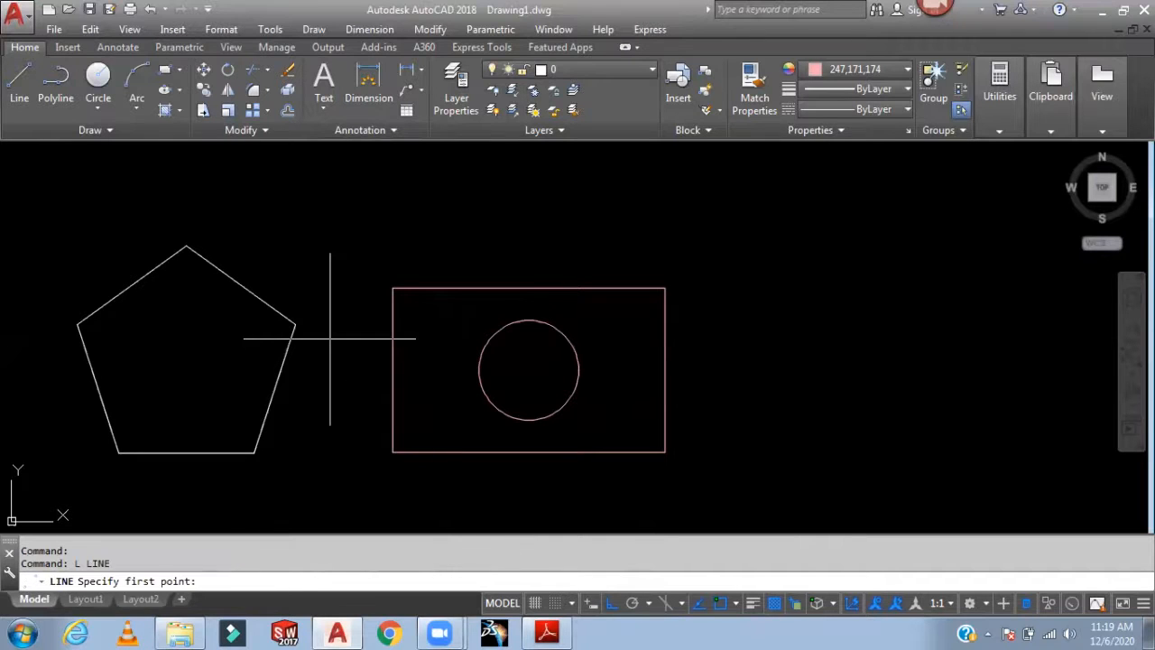
left_click(295, 322)
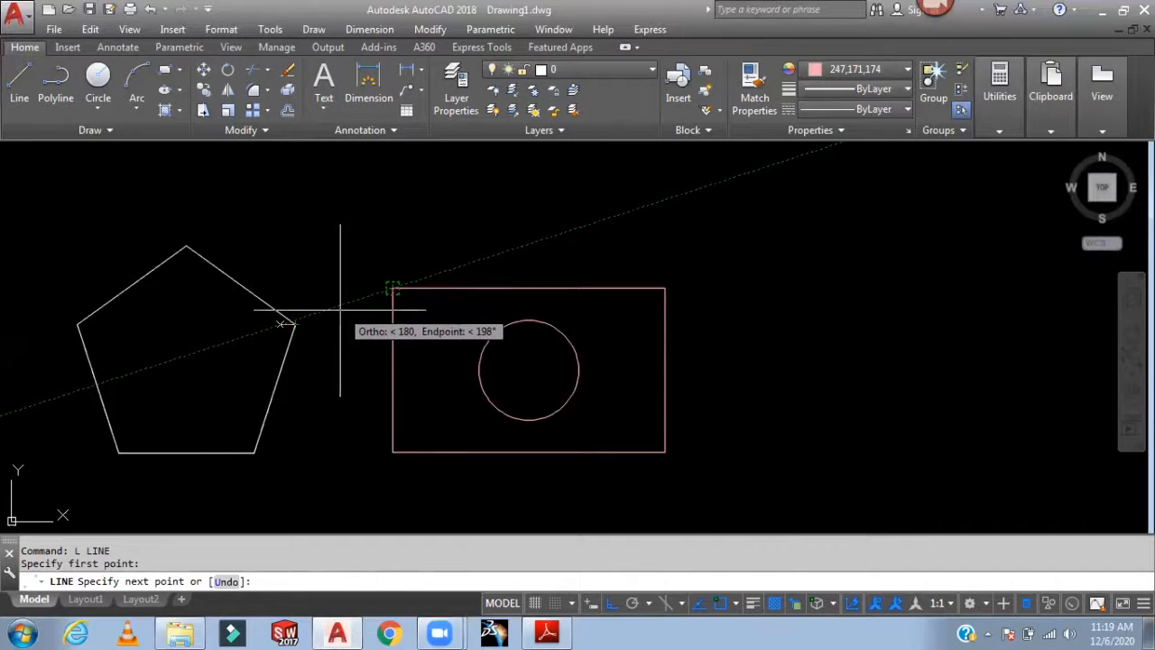
left_click(337, 309)
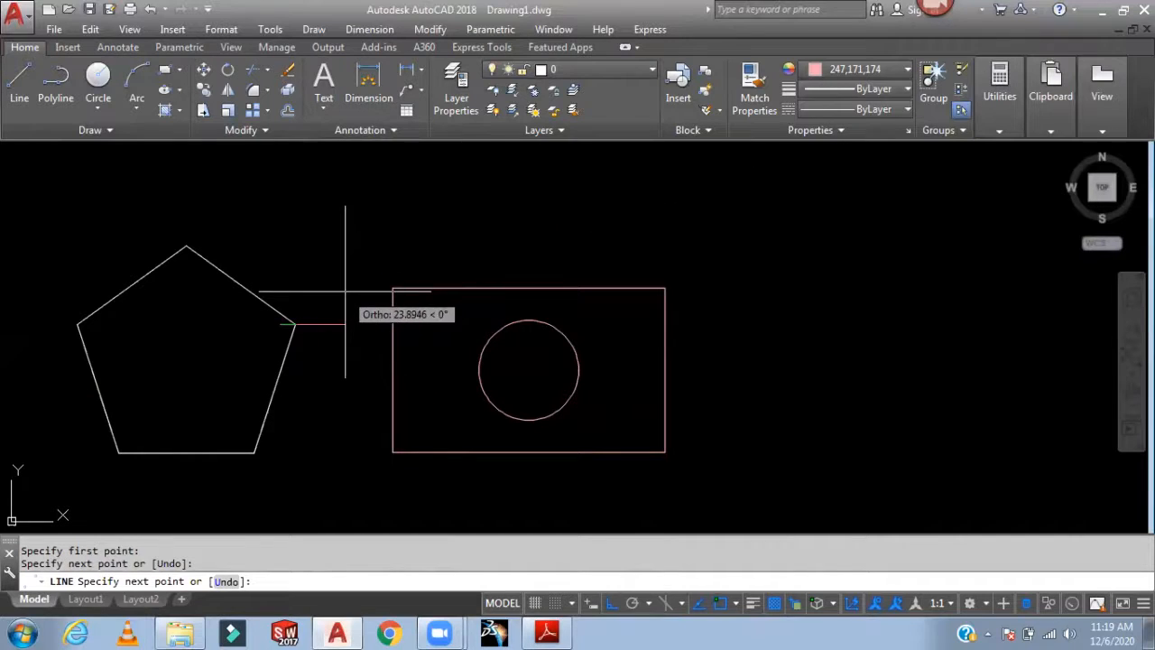
key("Return")
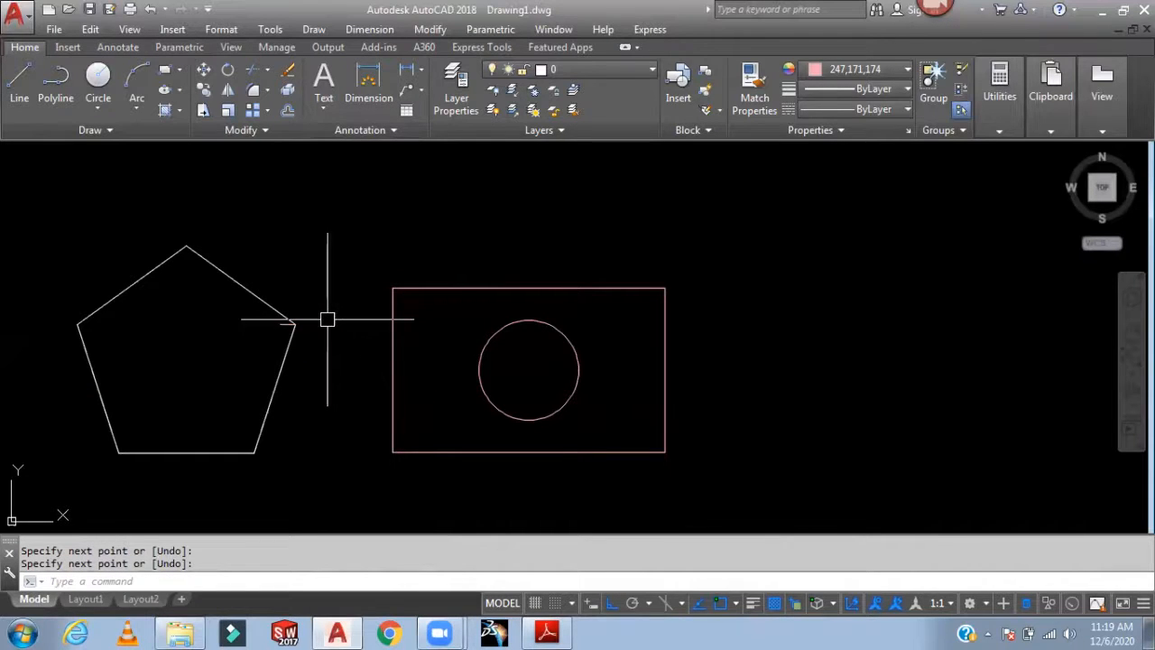
Erase the short stray line at the pentagon's right corner
scroll(265, 328, "up", 2)
left_click(309, 316)
key("Delete")
scroll(377, 305, "down", 2)
scroll(377, 305, "down", 2)
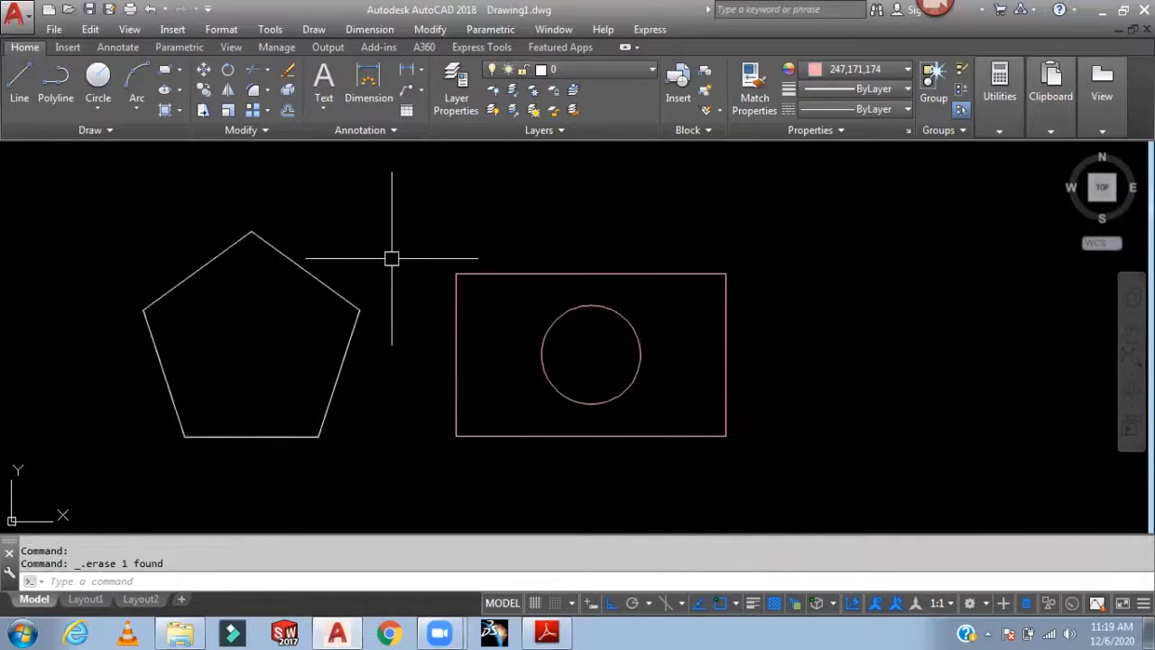
With Ortho off, draw a two-segment line from the pentagon's apex to points tracked above the rectangle's upper-left and upper-right corners
type("l")
key("Return")
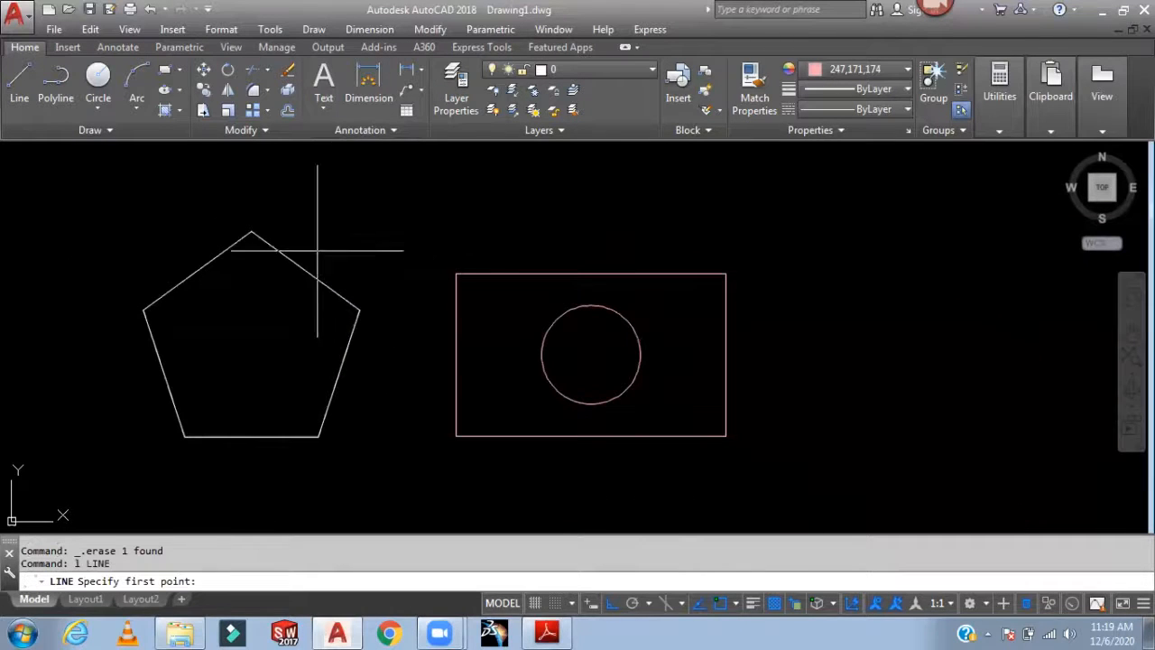
left_click(252, 233)
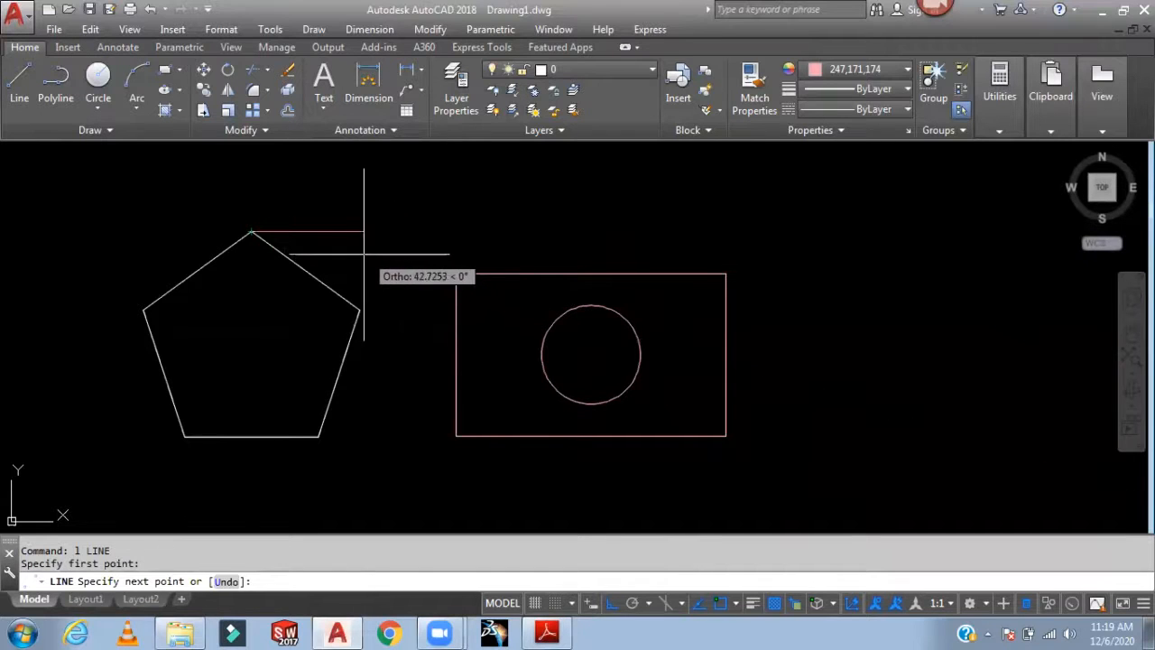
key("F8")
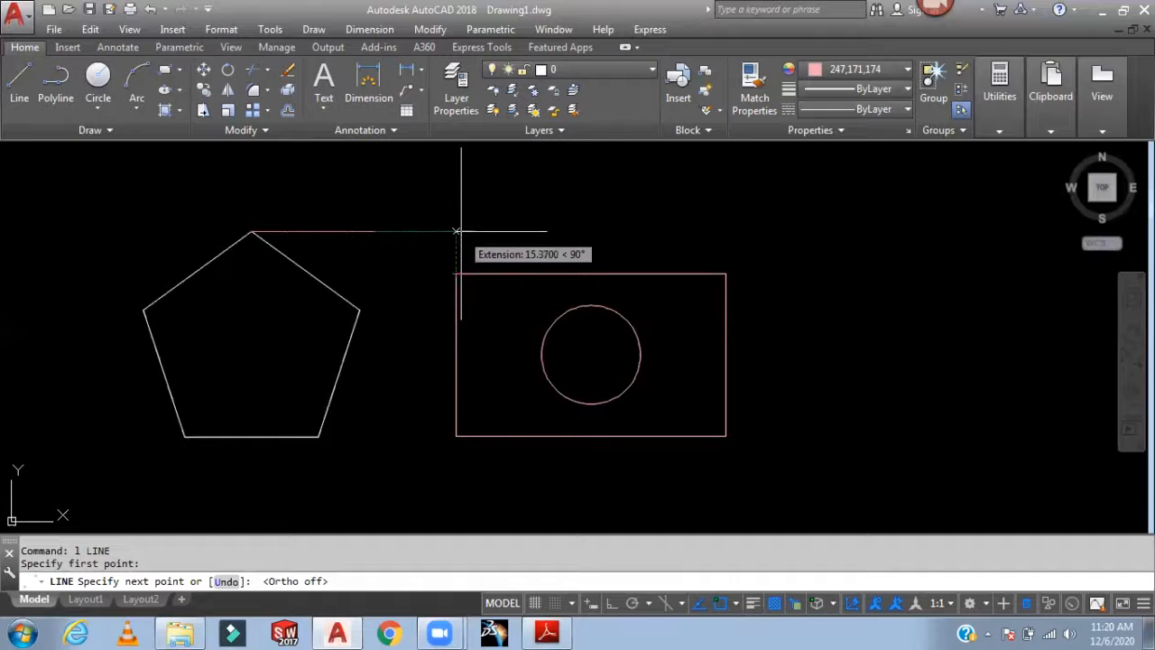
left_click(456, 232)
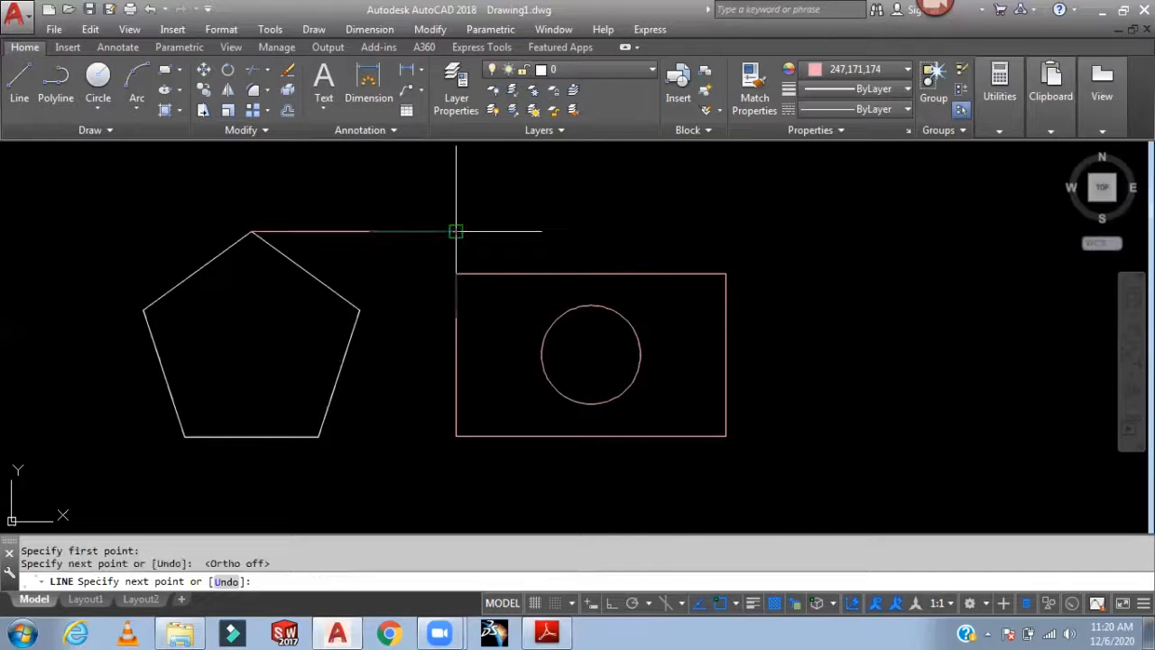
left_click(726, 232)
key("Return")
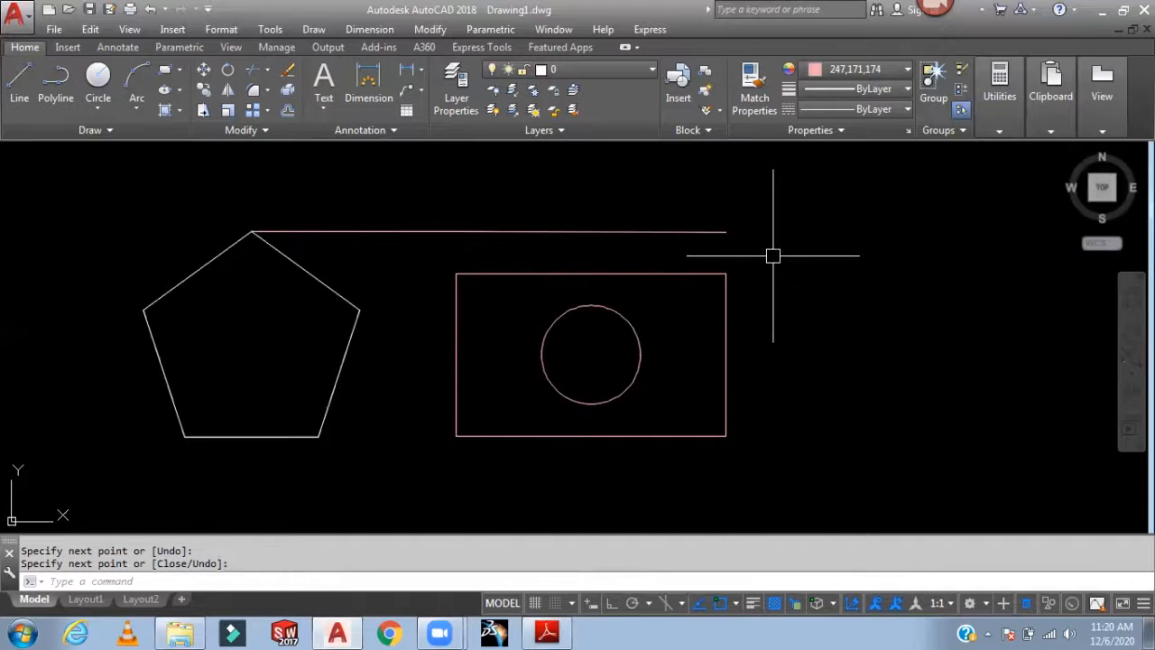
Erase both line segments above the rectangle with a crossing window
middle_click_drag(774, 253, 866, 279)
left_click(642, 208)
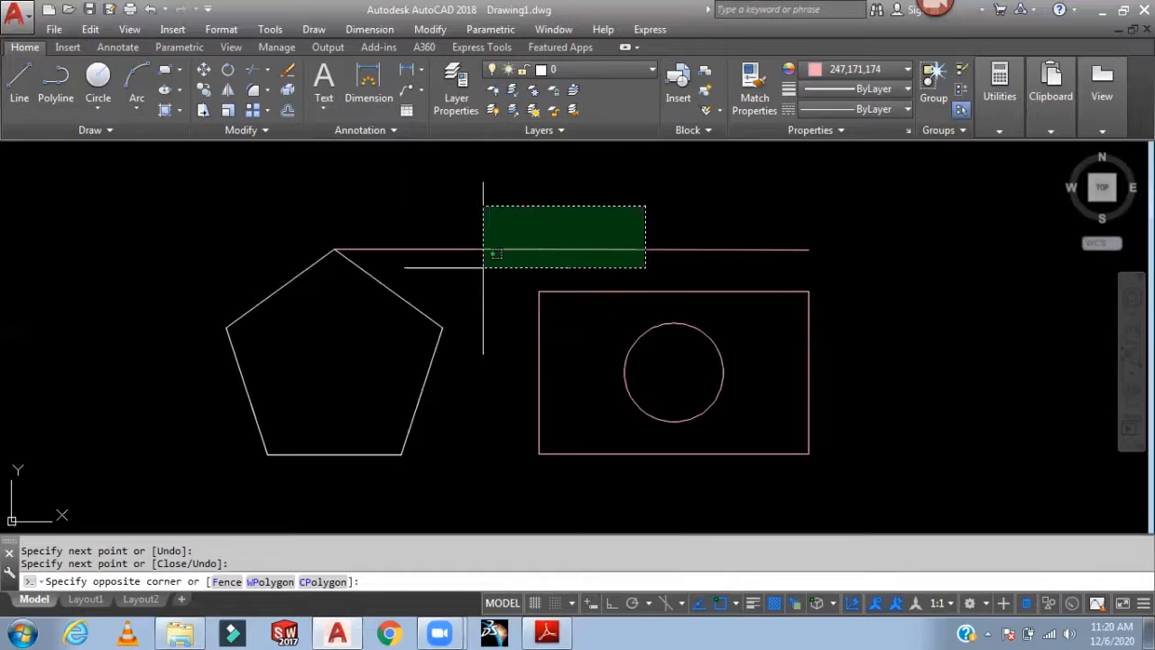
left_click(483, 265)
key("Delete")
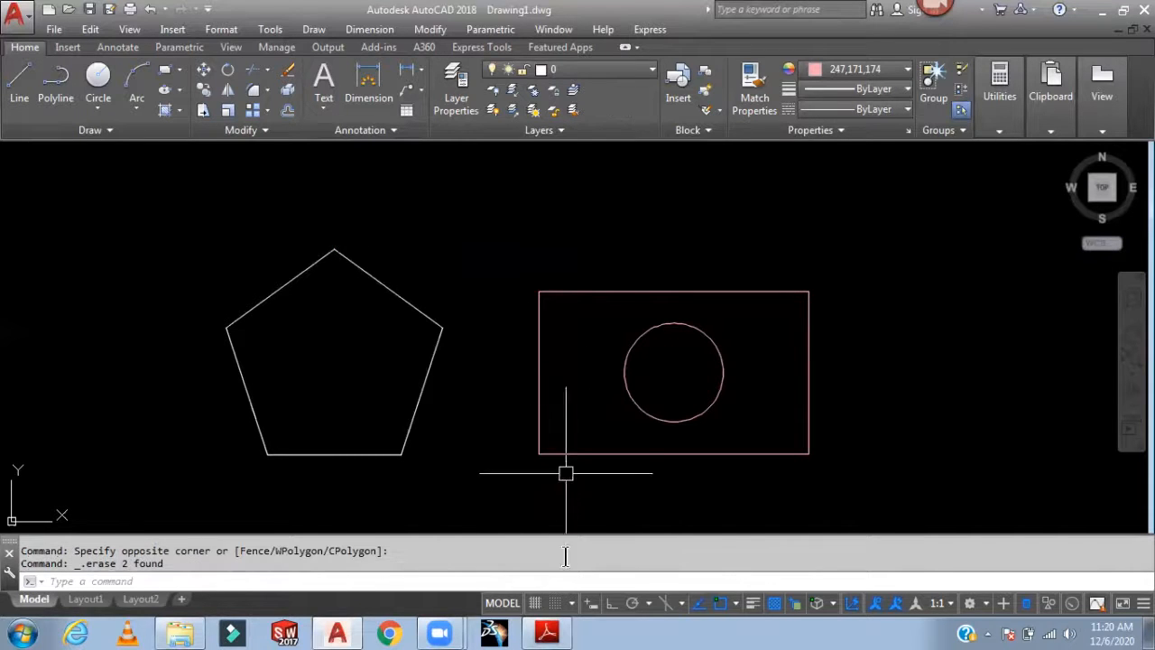
Check the Quick Properties topic in the Adobe Reader lecture list and return to AutoCAD
left_click(546, 631)
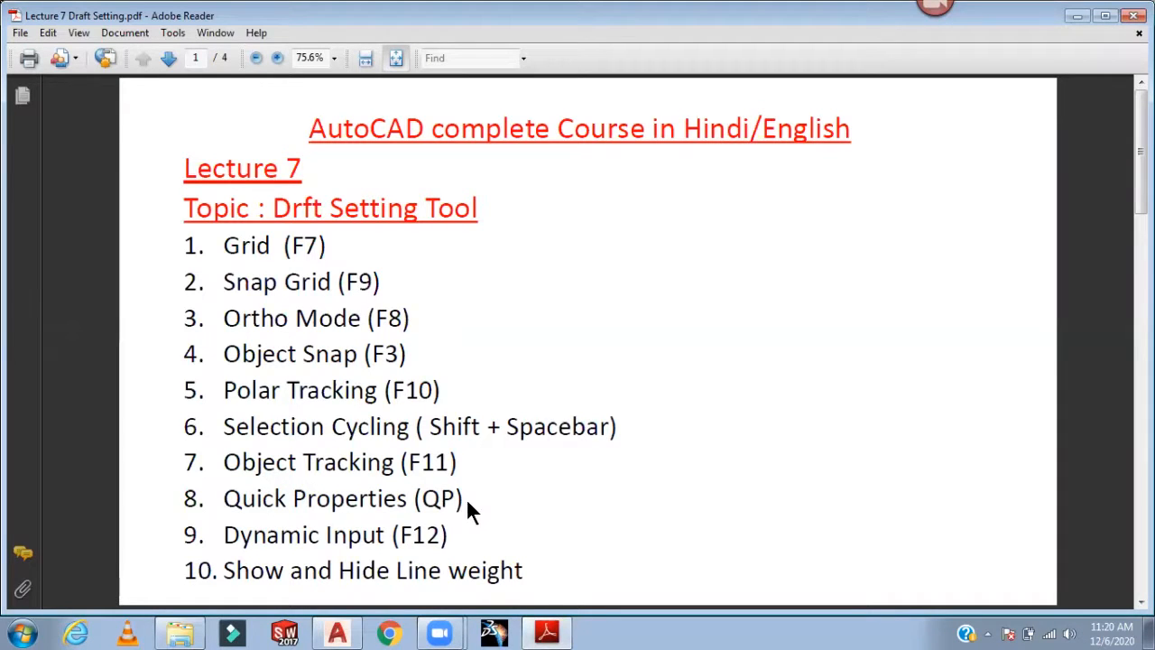
left_click(556, 631)
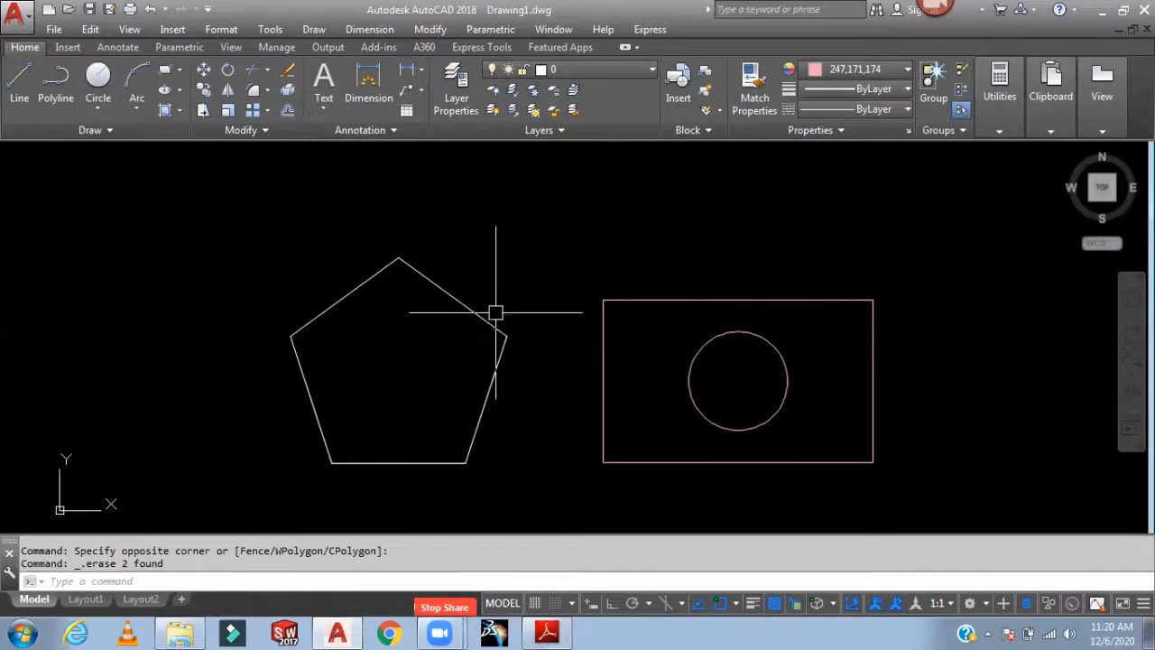
Select the circle inside the rectangle and use Quick Properties to set its radius to 15 and then its diameter to 20
left_click(733, 333)
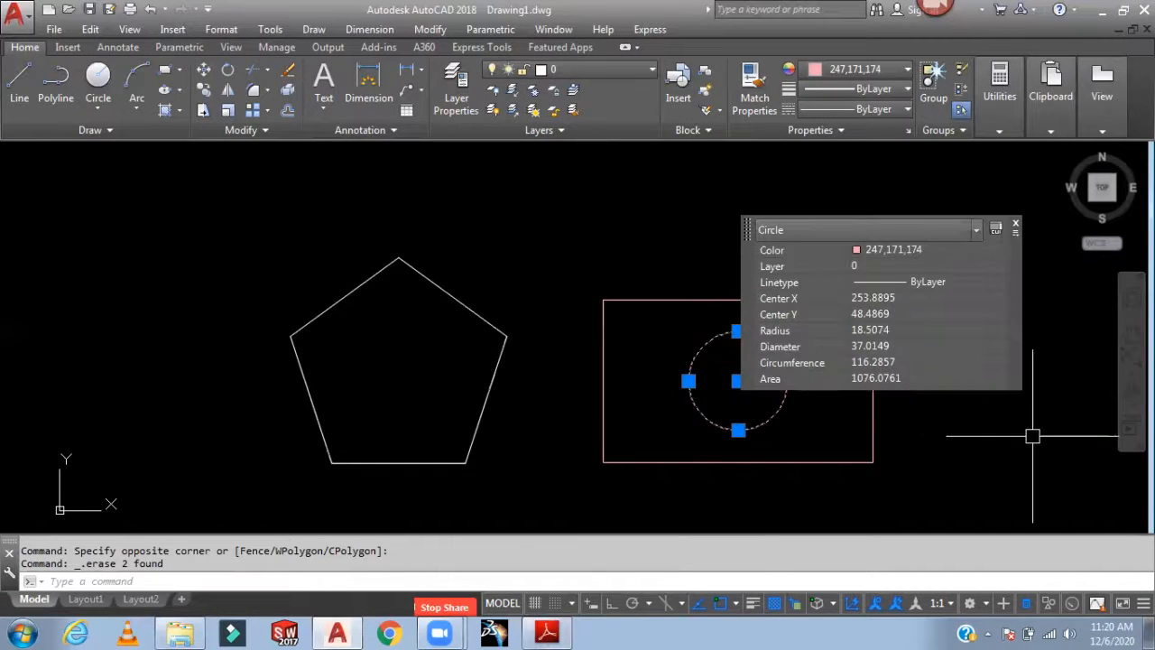
mouse_move(652, 319)
middle_mouse_down()
mouse_move(523, 250)
mouse_move(377, 250)
middle_mouse_up()
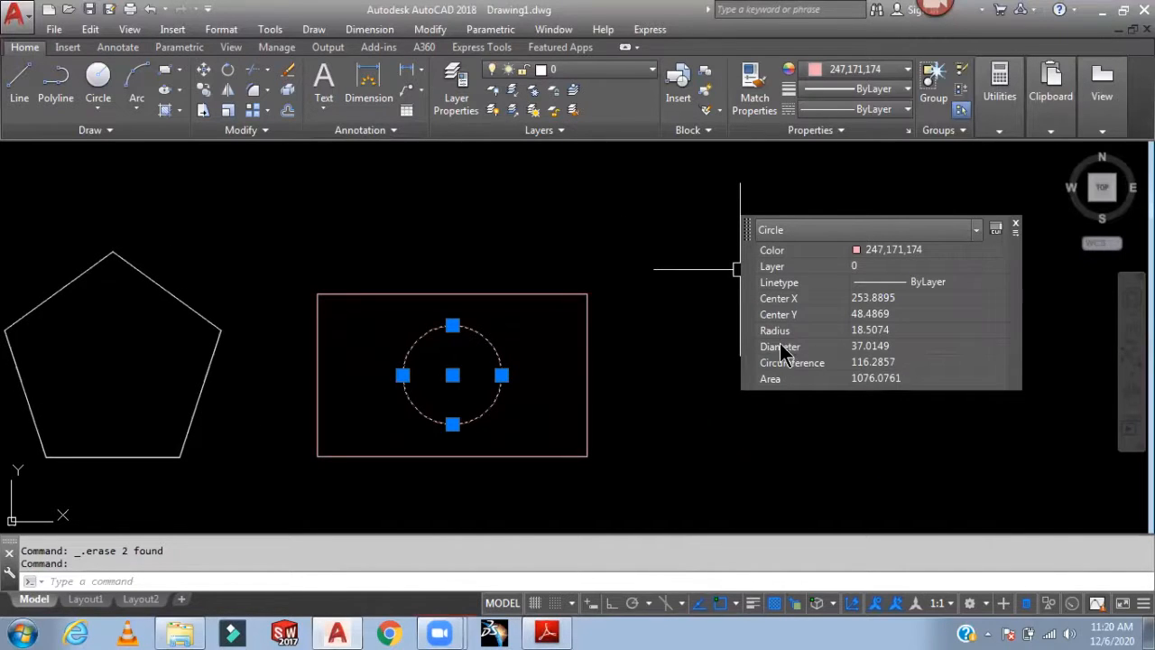
left_click(874, 331)
type("15")
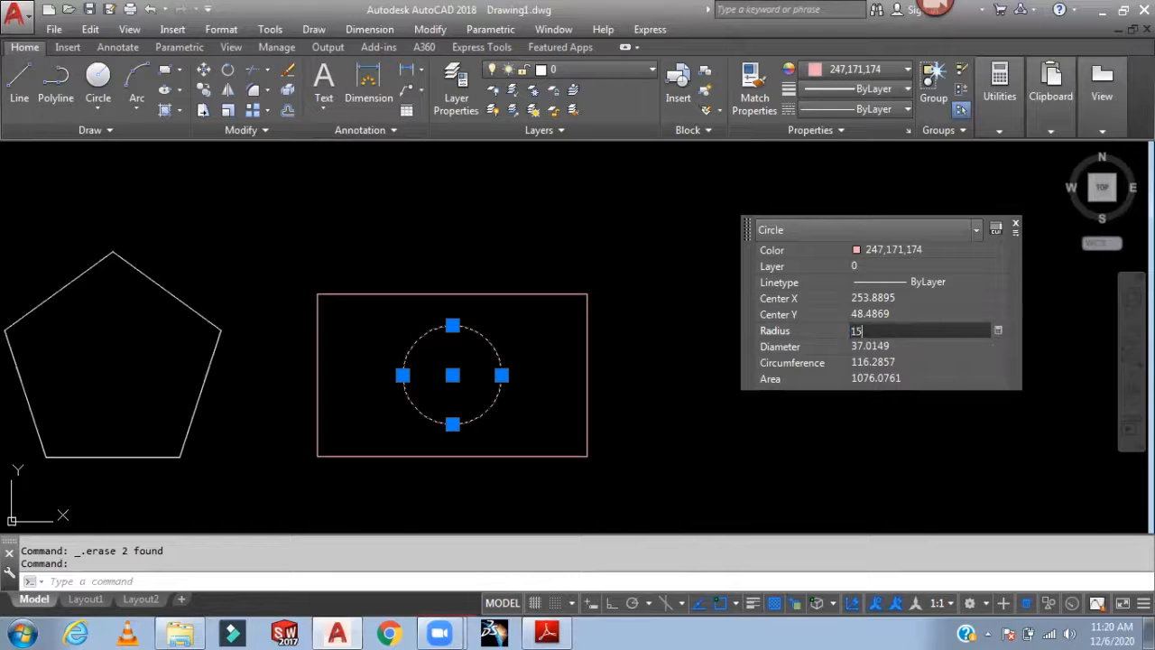
key("Tab")
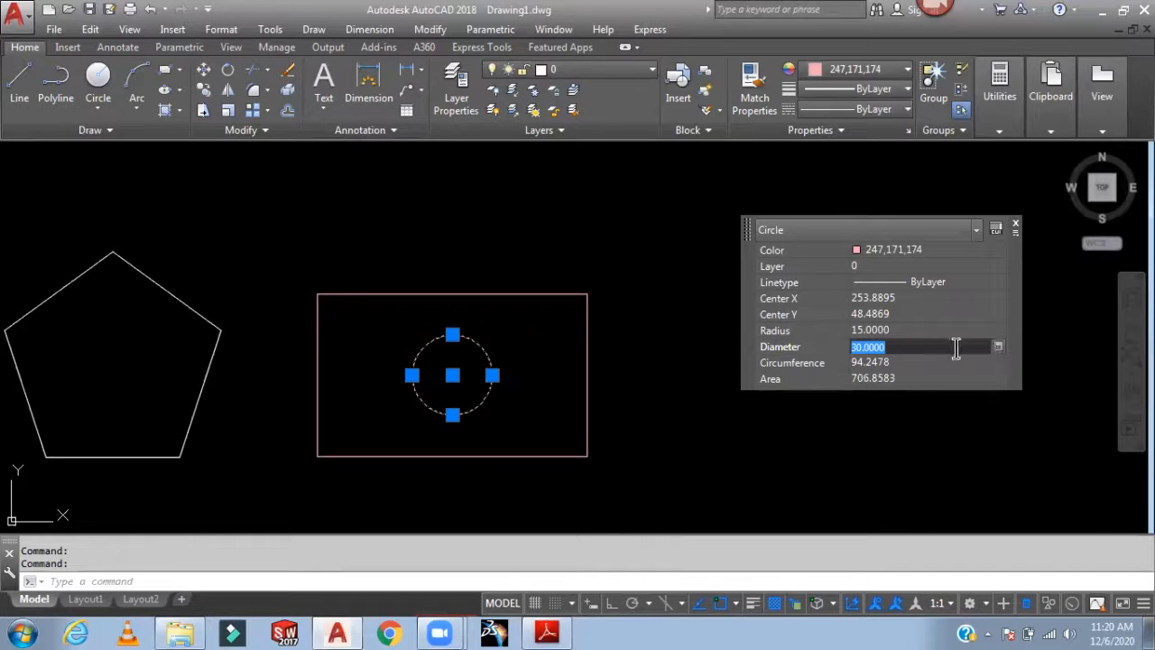
type("20")
key("Tab")
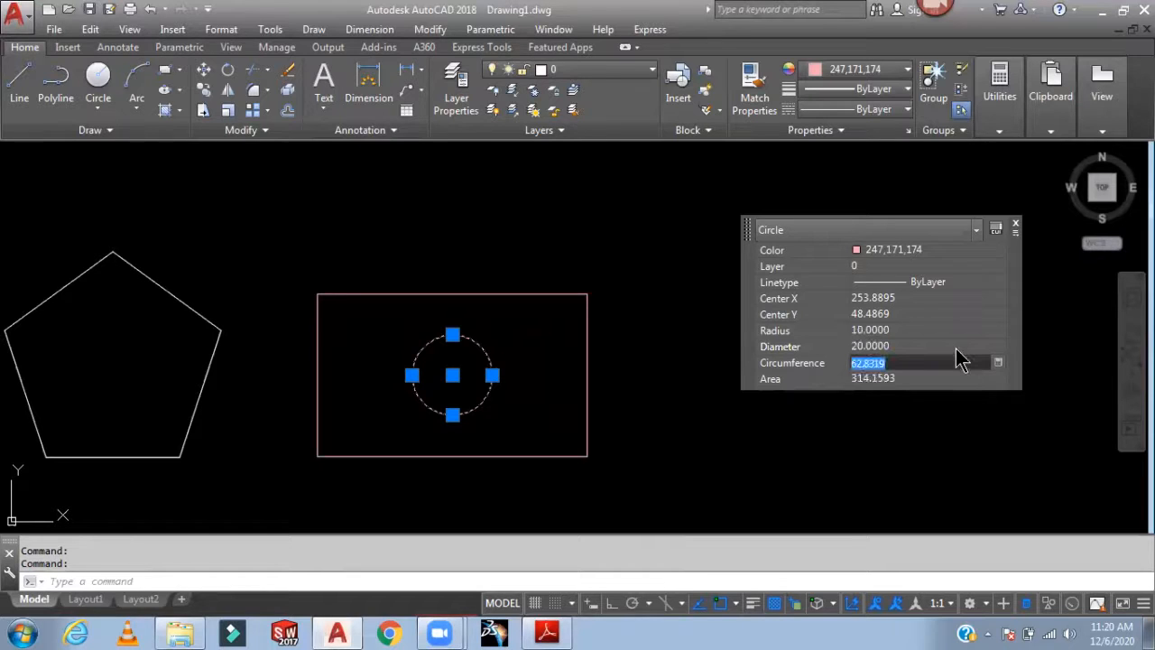
Set the circle's radius to 20 and its color to Magenta in Quick Properties, and clear the selection
left_click(882, 330)
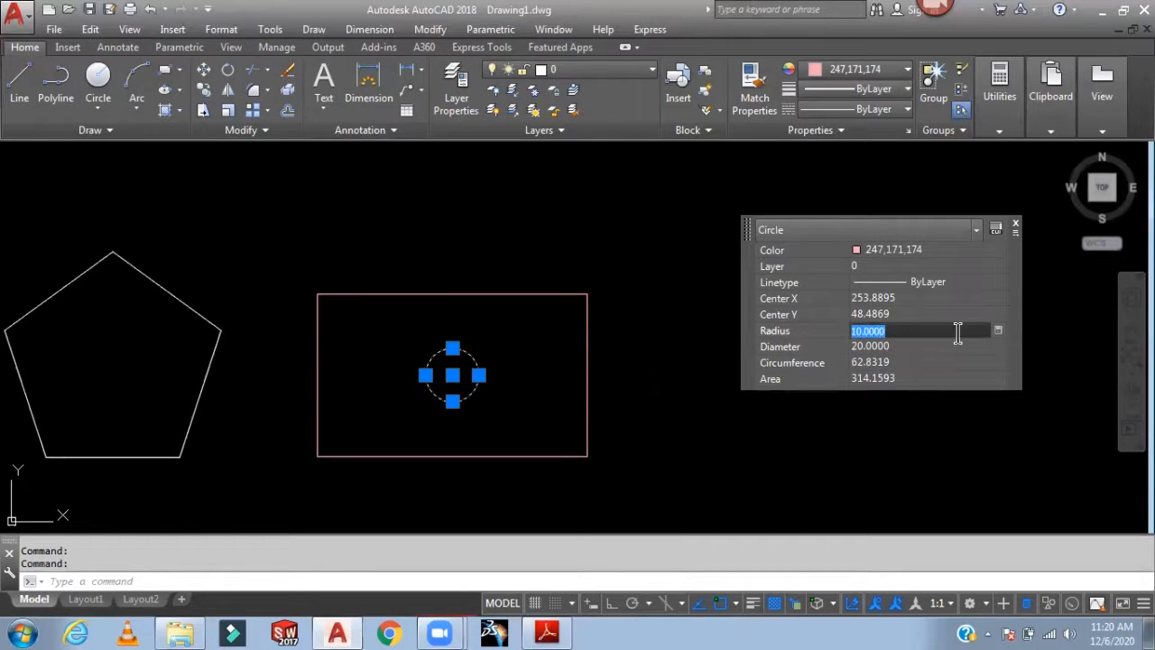
type("20")
key("Tab")
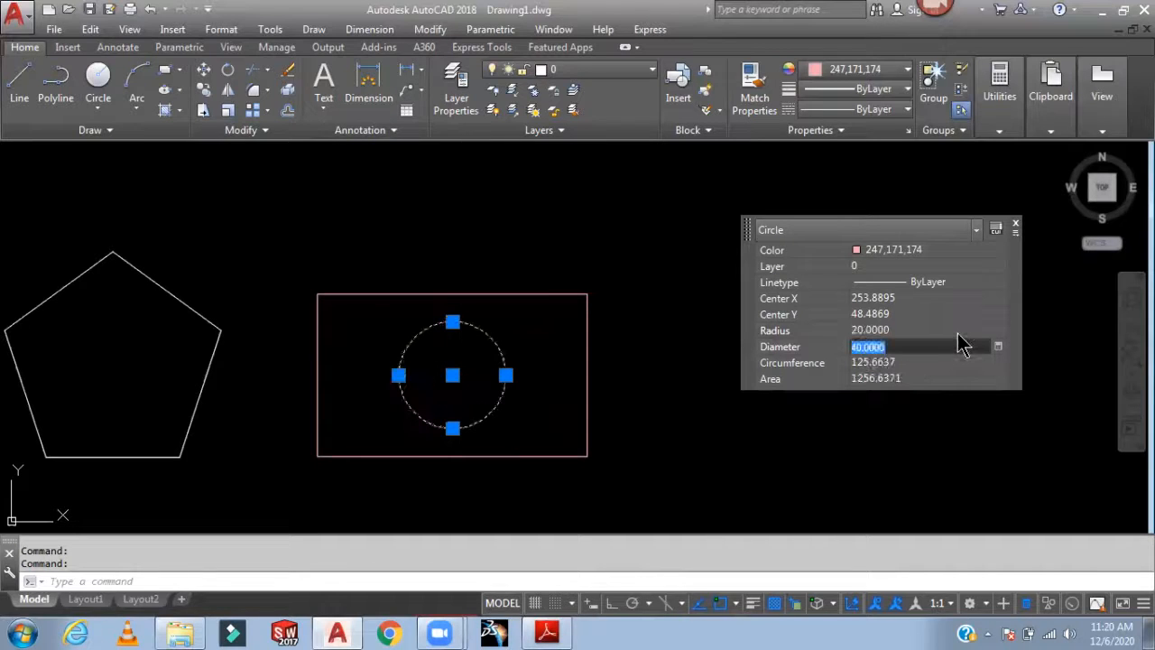
left_click(913, 249)
left_click(913, 249)
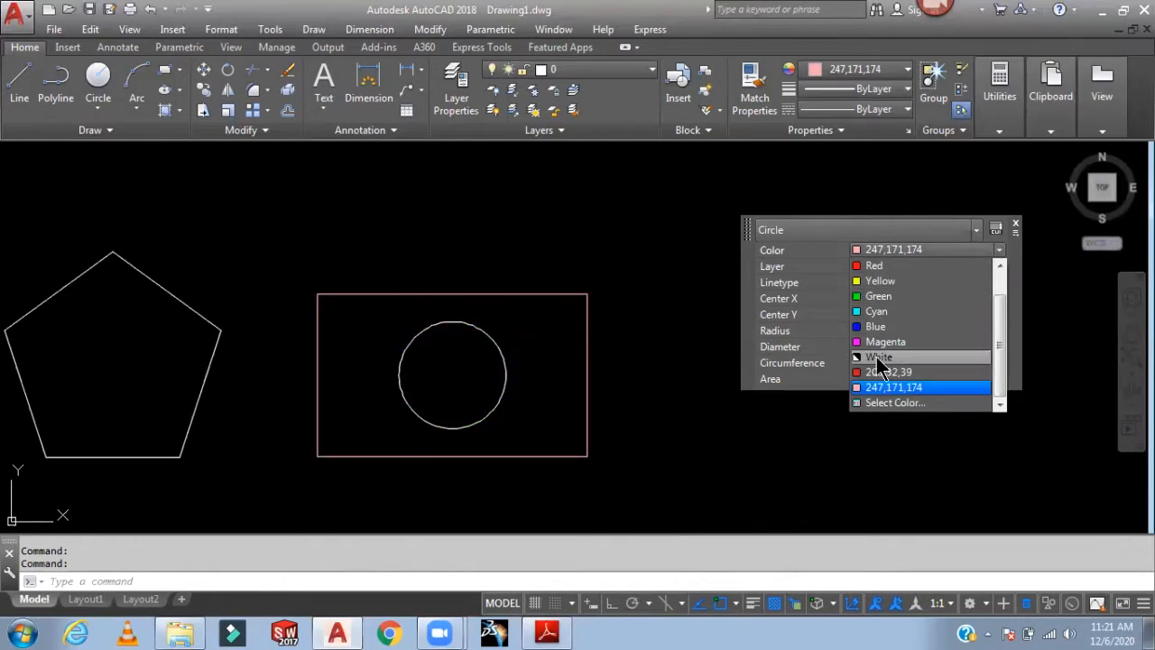
left_click(890, 347)
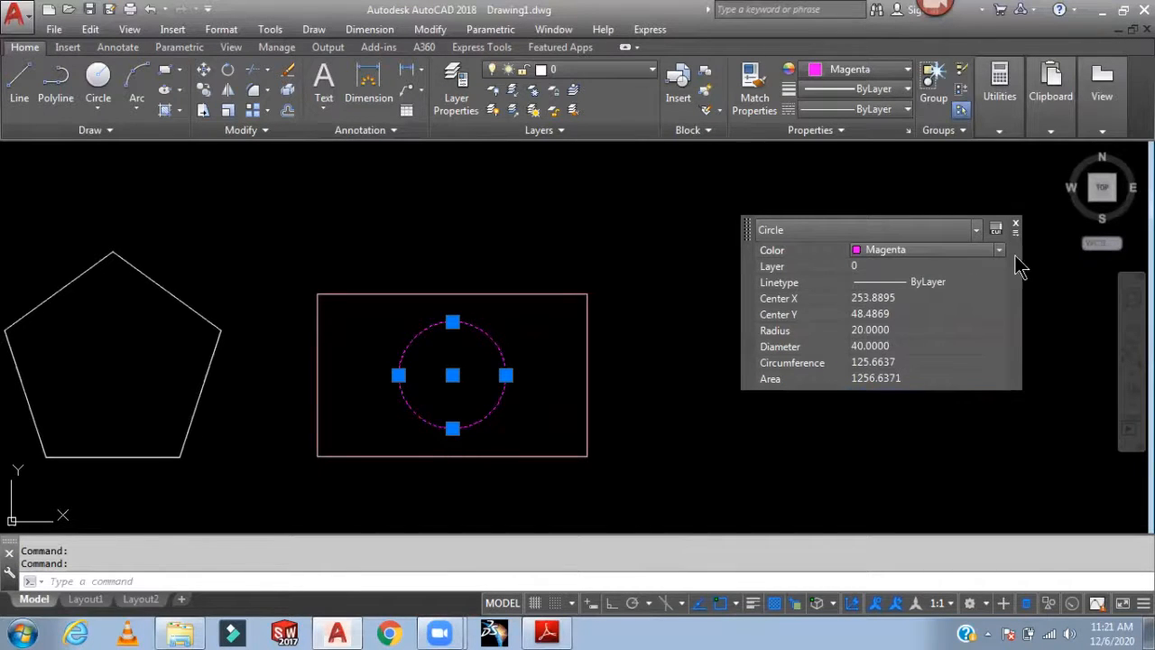
key("Escape")
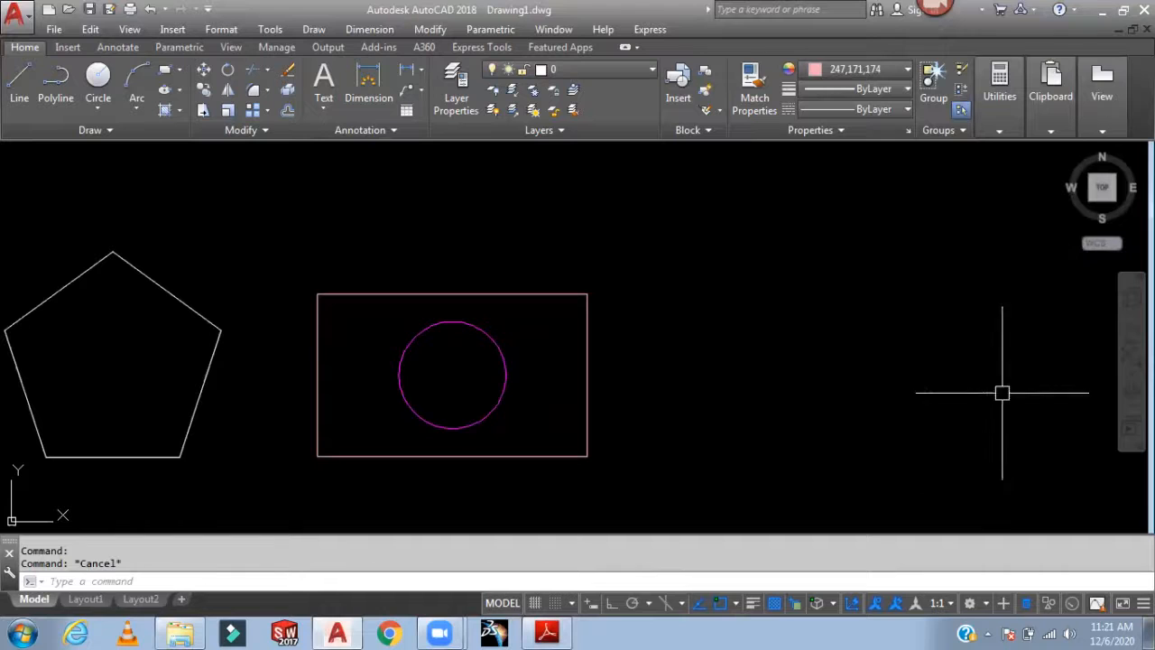
Turn Quick Properties off, test it by selecting the rectangle's right and upper sides, and clear the selection
left_click(1026, 604)
left_click(709, 430)
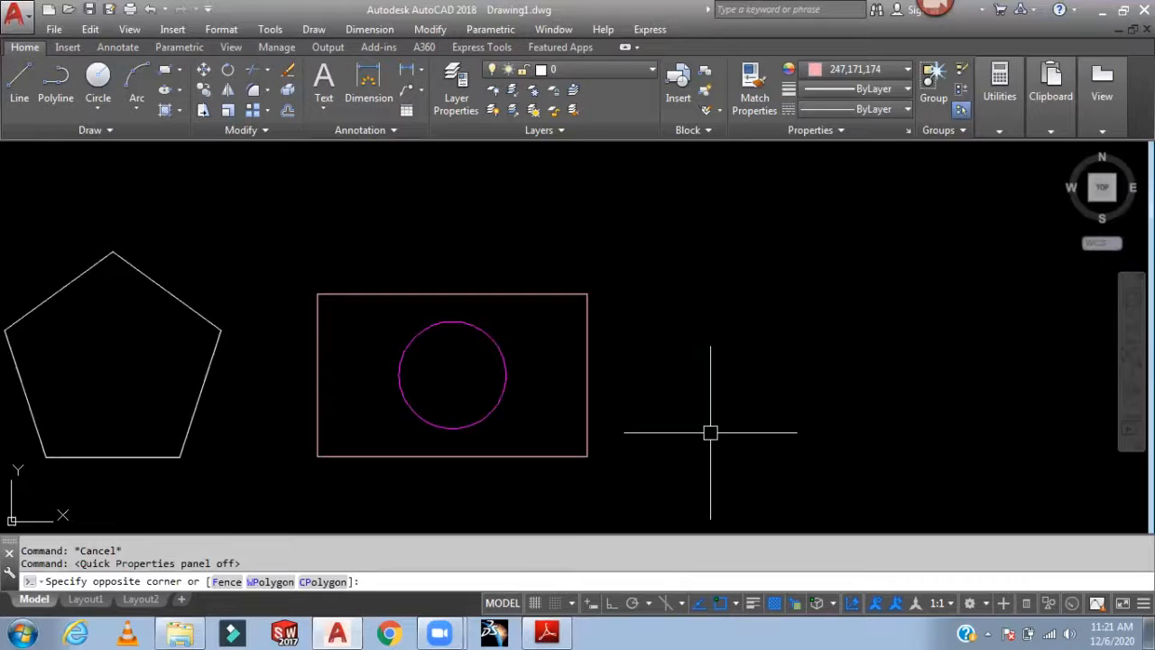
left_click(587, 369)
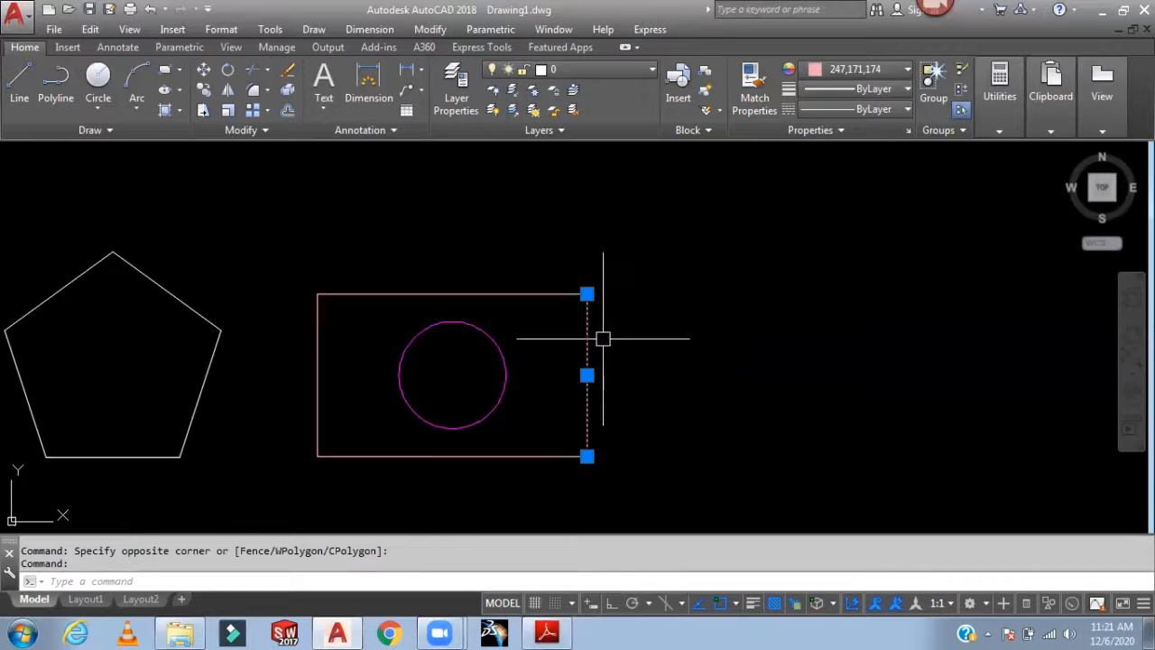
left_click(528, 294)
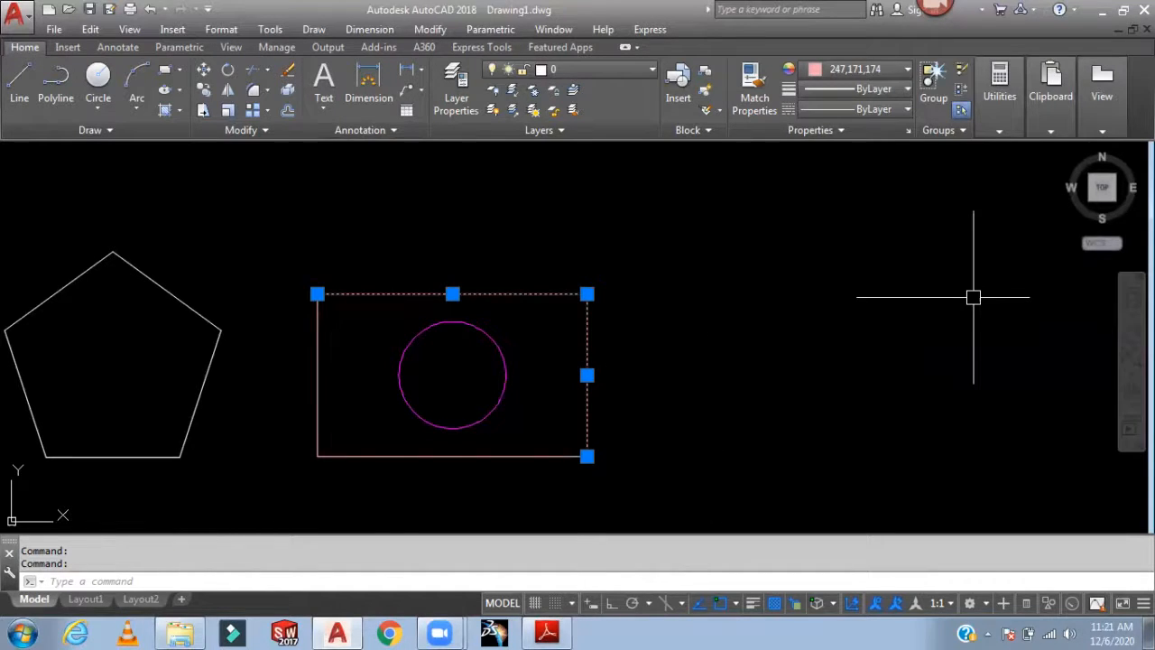
key("Escape")
Select the rectangle's right side, turn Quick Properties on, and set that line's color to Green
left_click(587, 353)
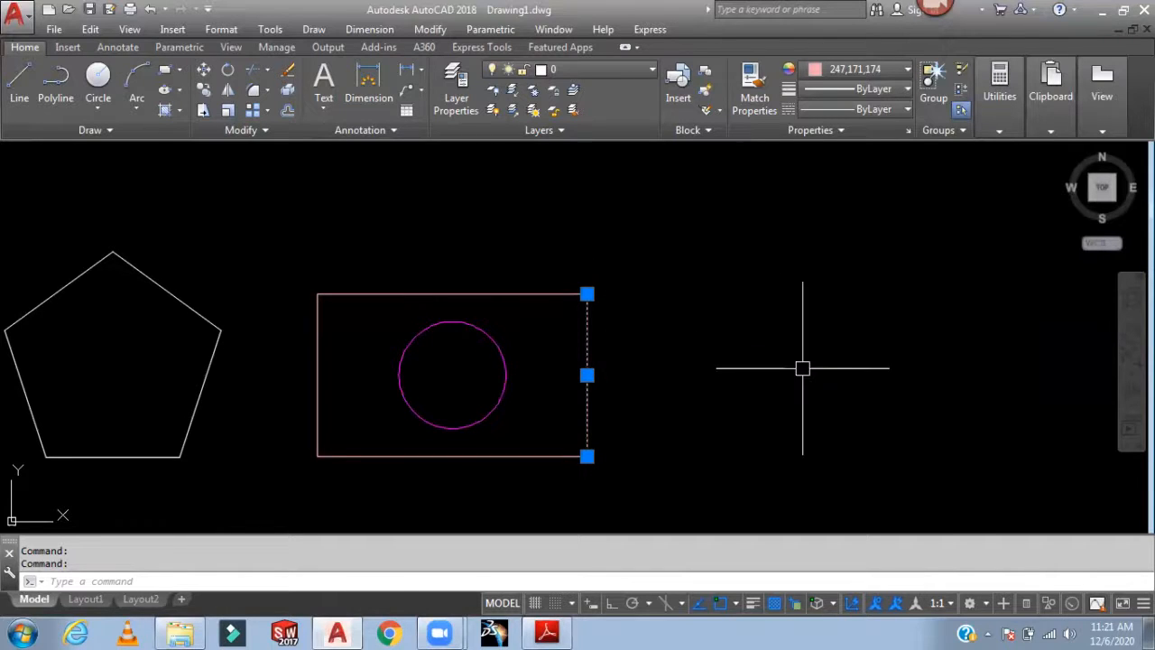
left_click(1027, 604)
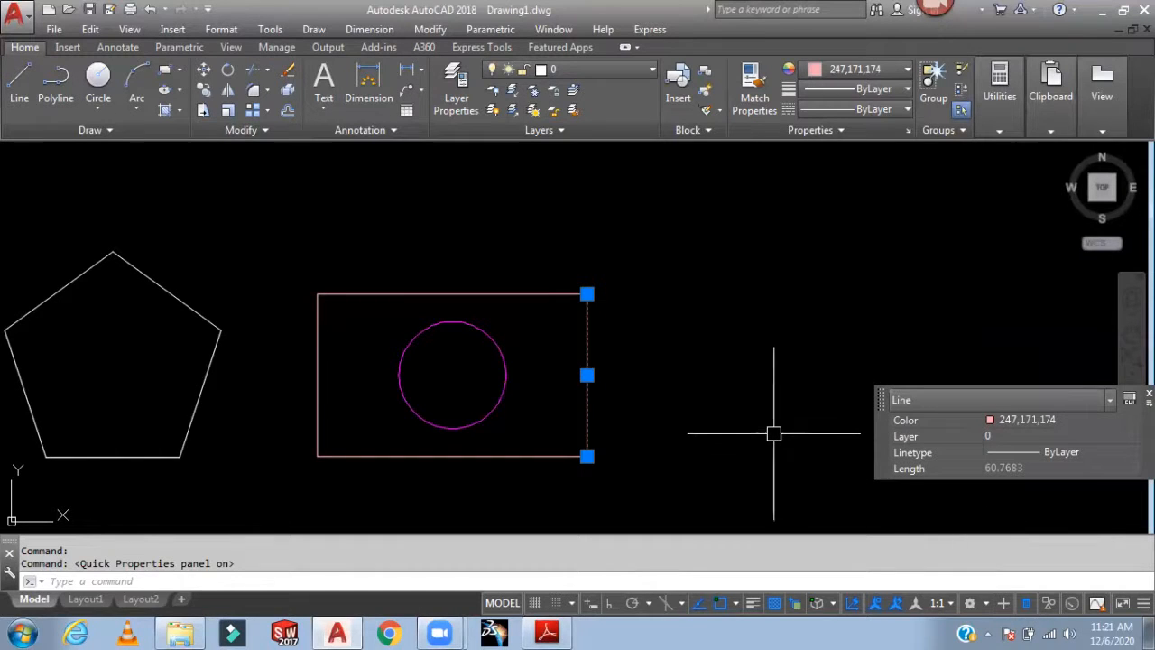
left_click(1128, 422)
left_click(1127, 422)
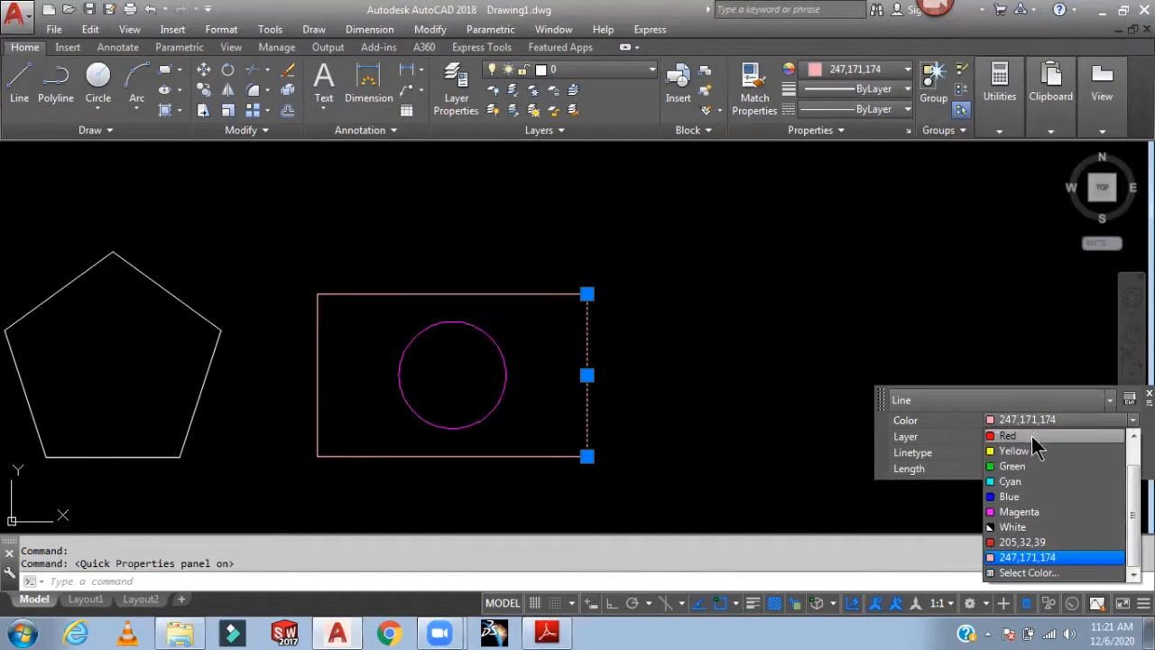
left_click(1017, 470)
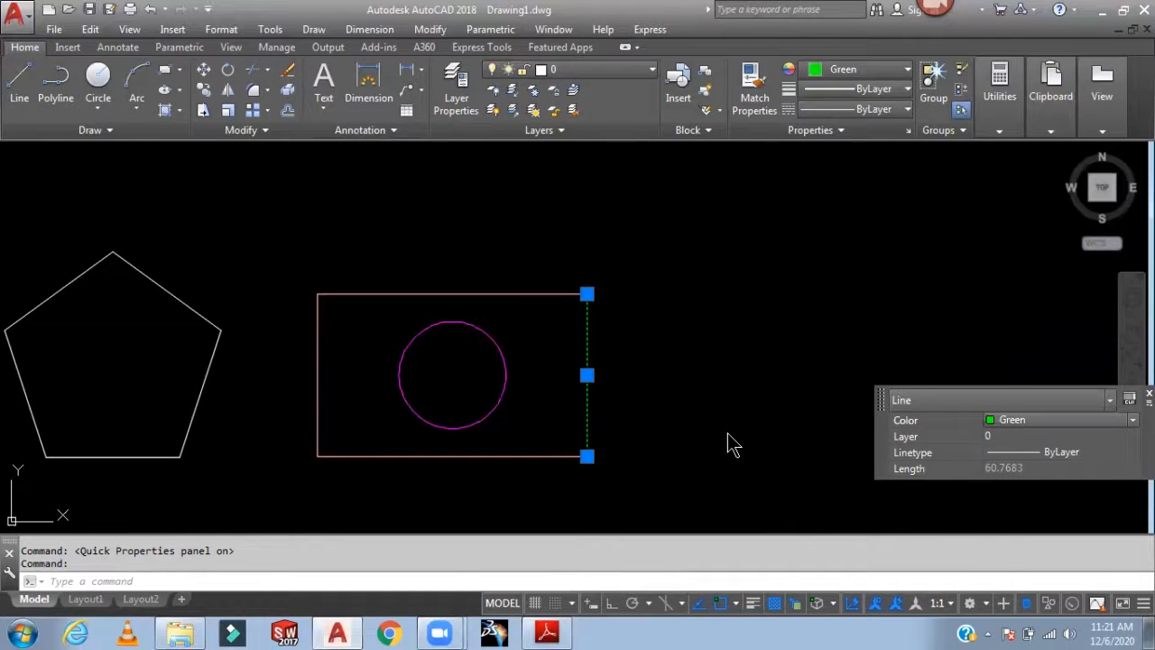
key("Escape")
middle_click_drag(728, 420, 883, 379)
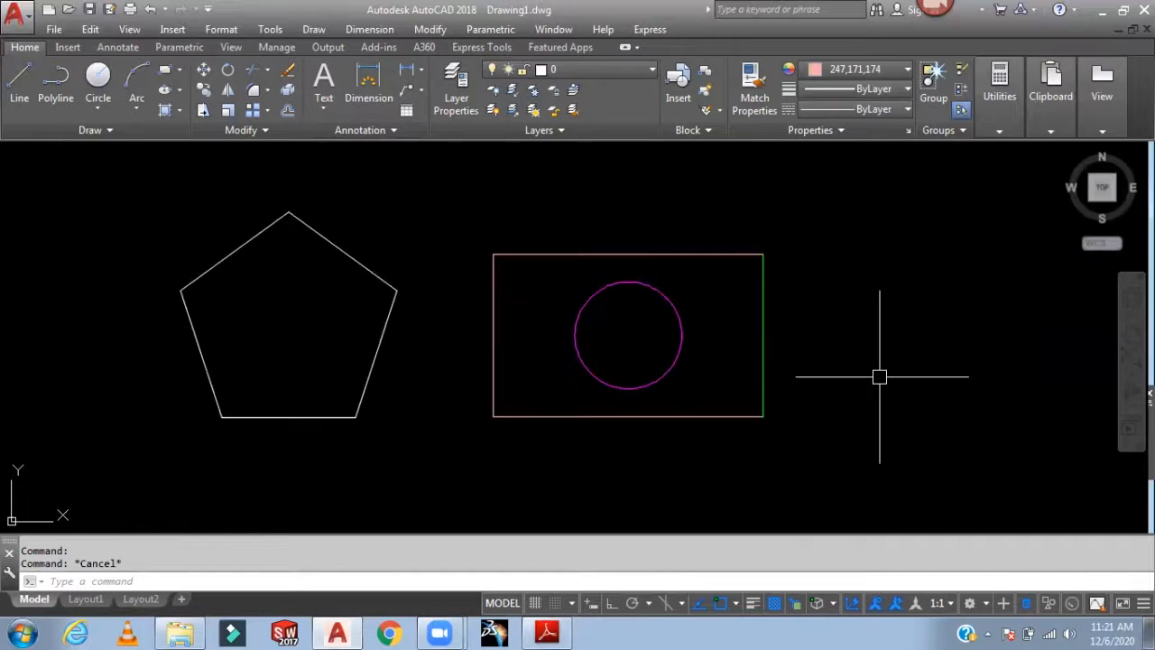
Use Quick Properties to color the pentagon's upper-right side Red, add the upper-left side and color both Cyan, and clear the selection
middle_click_drag(876, 366, 950, 389)
left_click(420, 280)
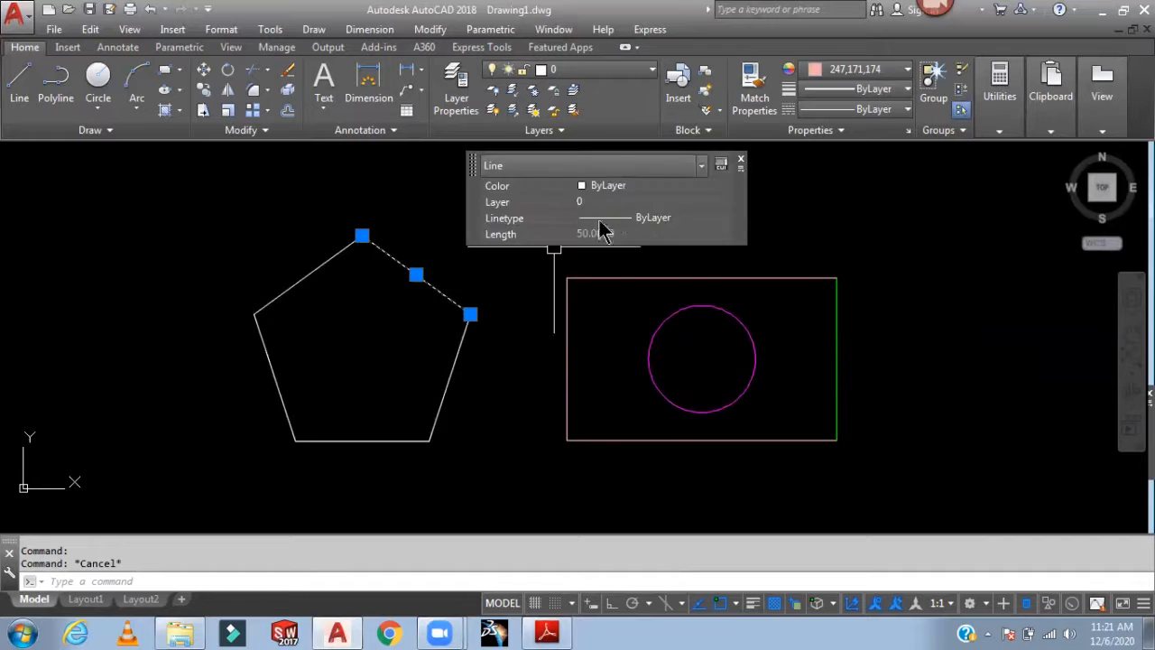
left_click(617, 189)
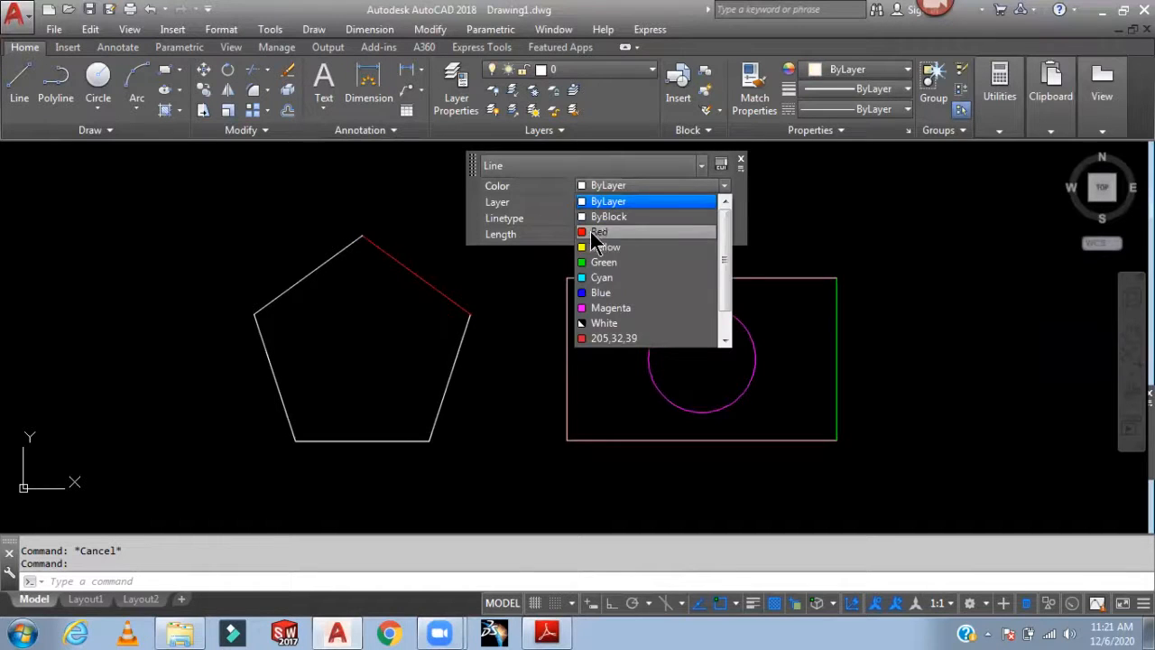
left_click(595, 232)
left_click(327, 260)
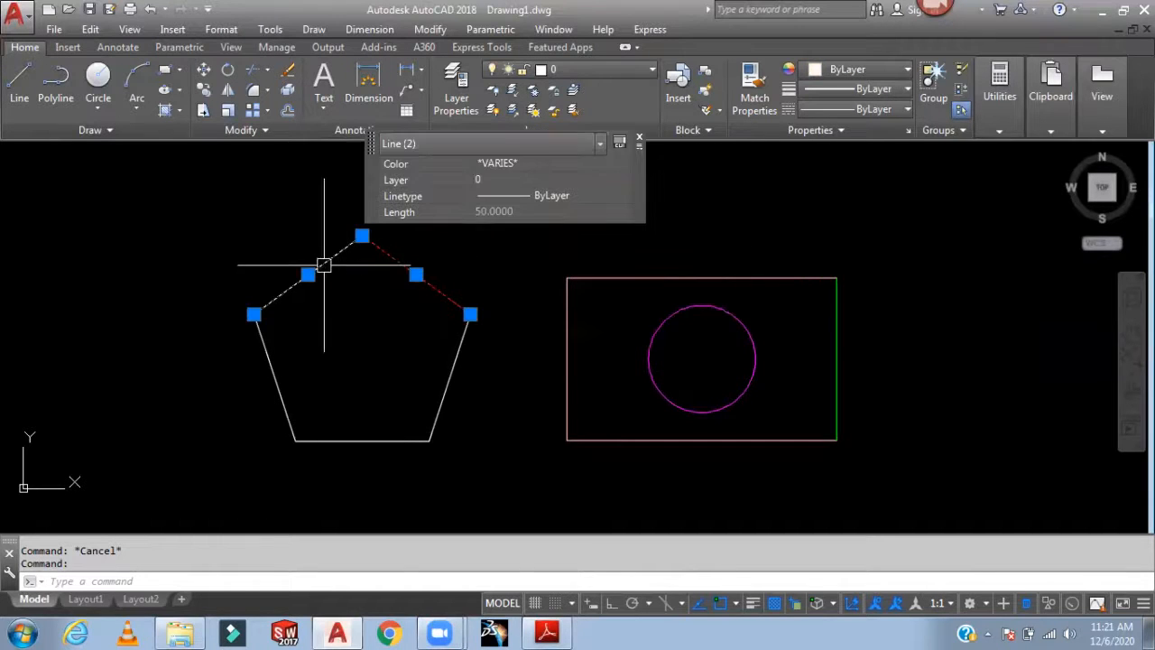
left_click(523, 166)
left_click(501, 210)
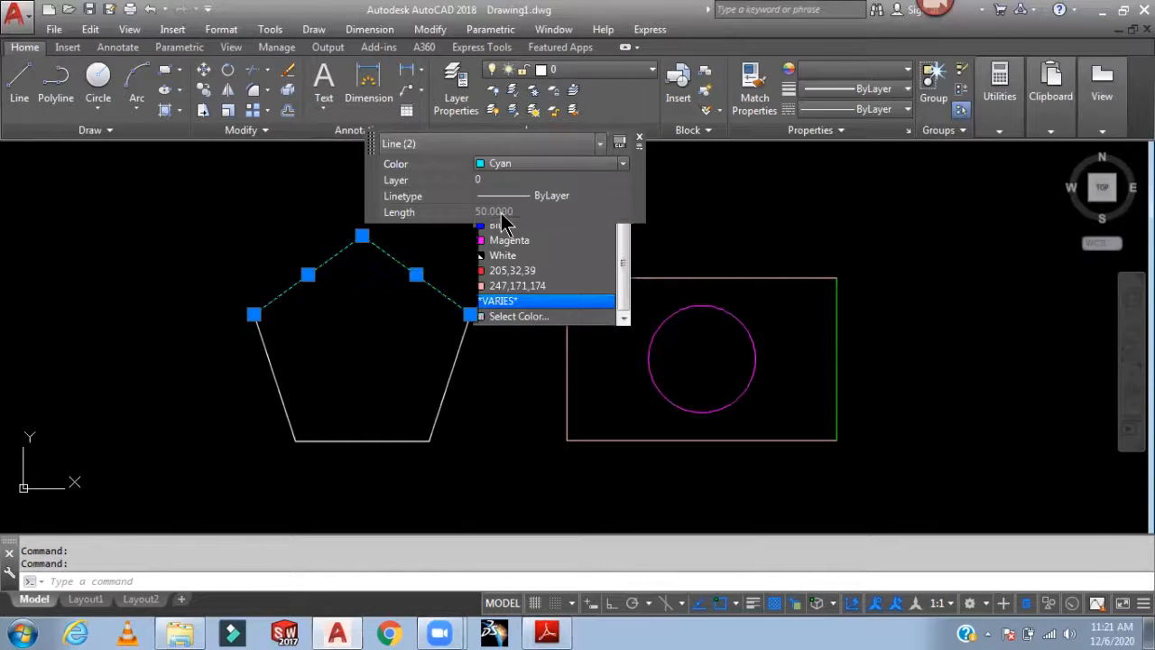
key("Escape")
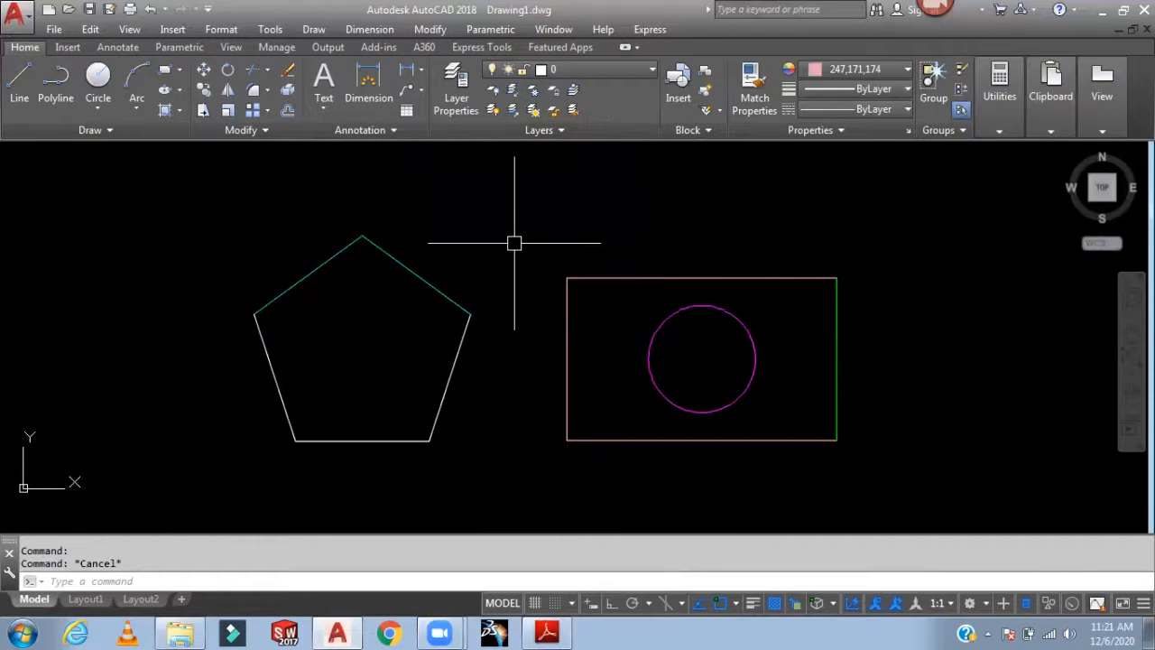
Select all five sides of the pentagon, set their color to Green in Quick Properties, and clear the selection
left_click(472, 227)
left_click(250, 443)
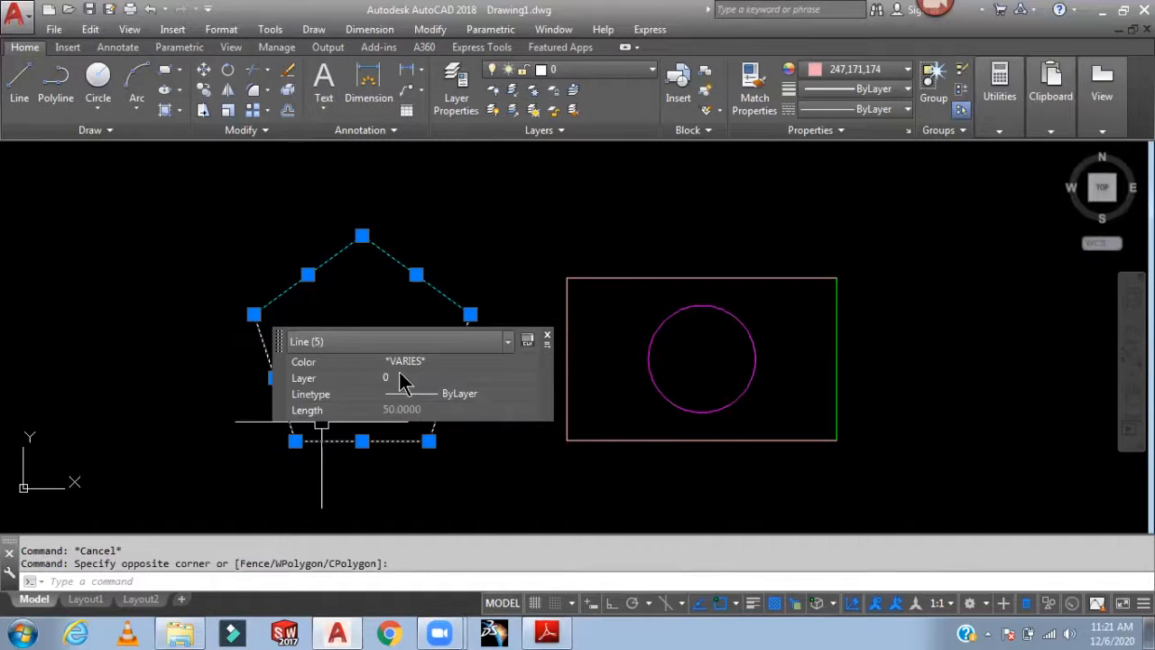
left_click(460, 363)
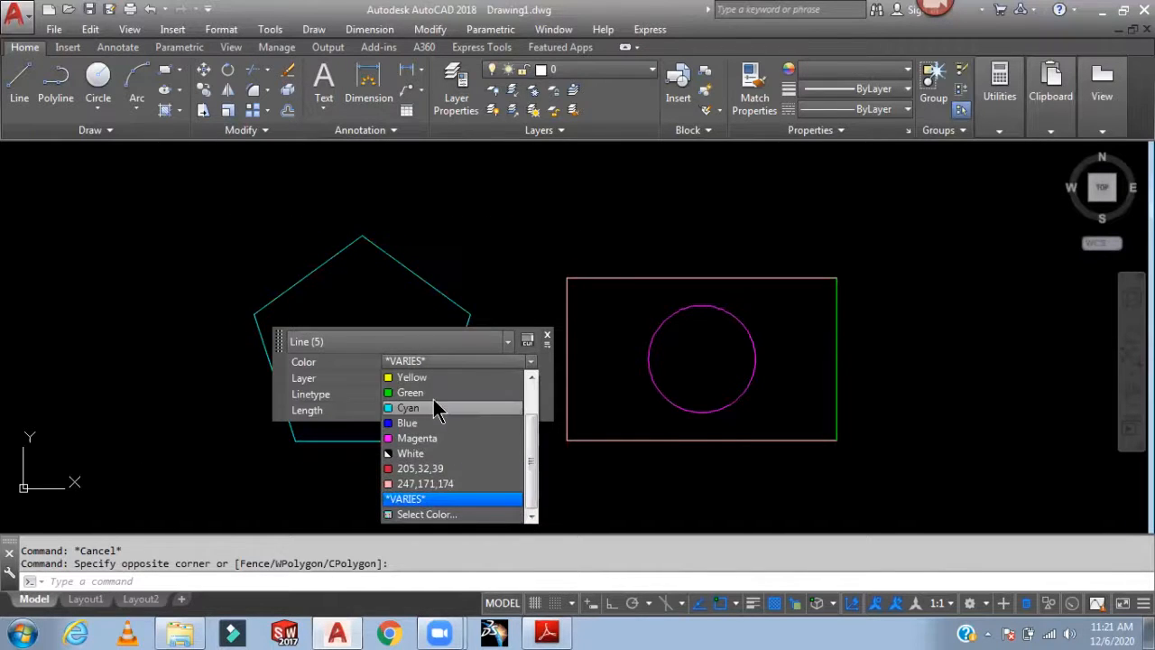
left_click(433, 393)
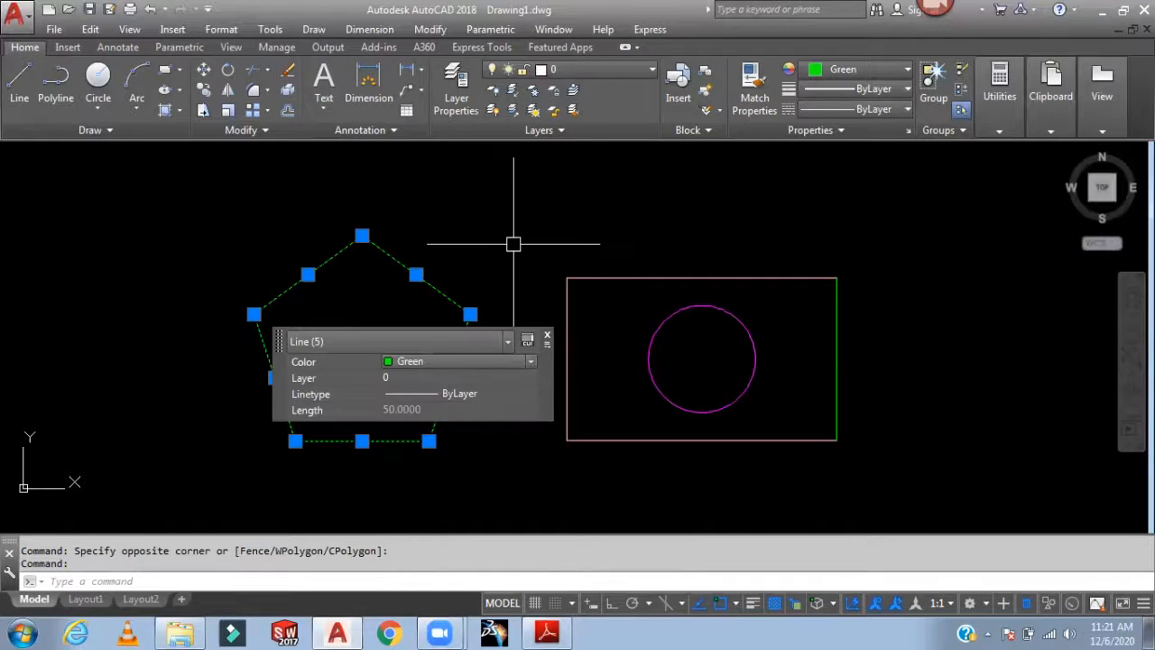
key("Escape")
middle_click_drag(726, 315, 752, 304)
middle_click_drag(915, 278, 926, 276)
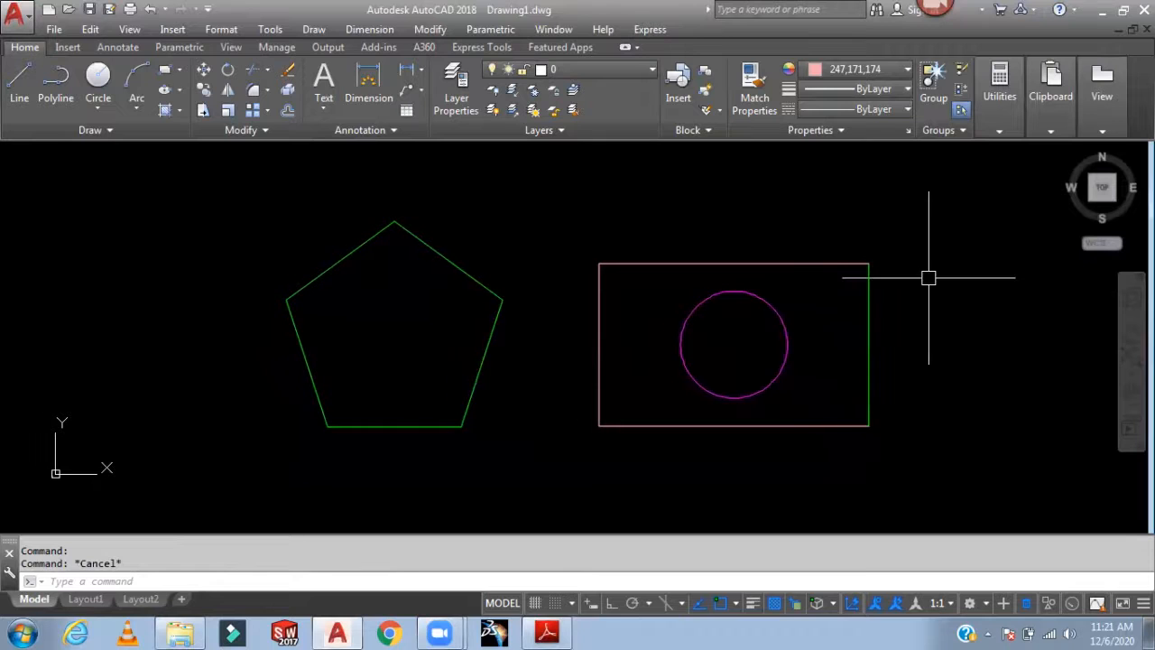
Check the lecture list in Adobe Reader for the next drafting setting and return to the AutoCAD drawing
left_click(545, 631)
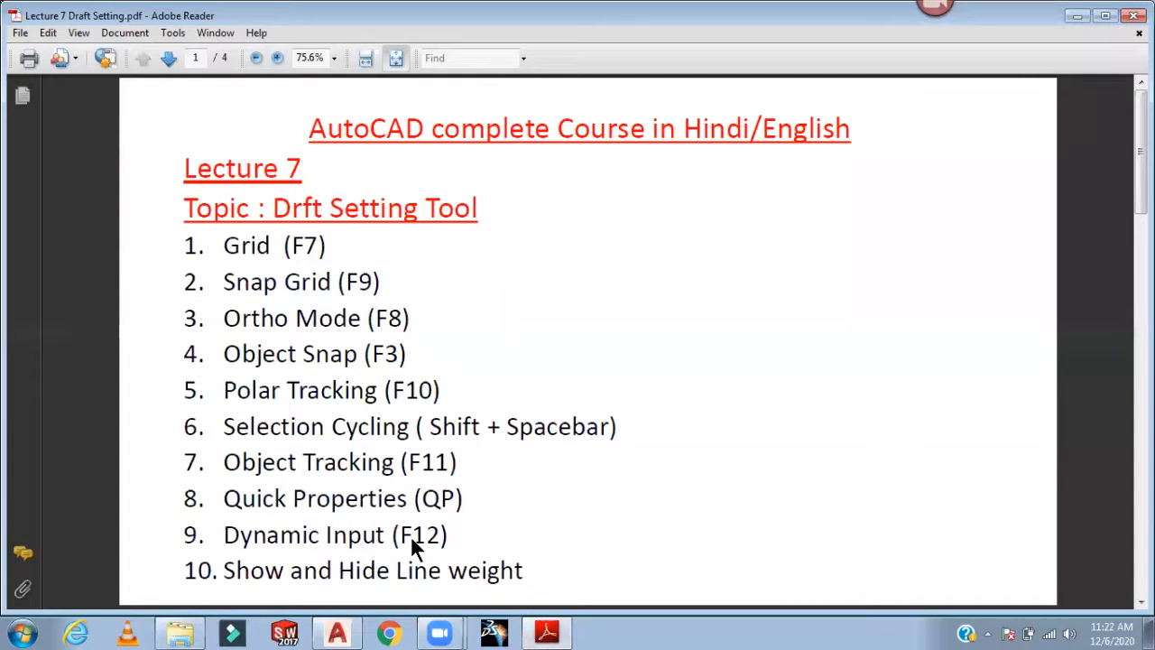
left_click(336, 633)
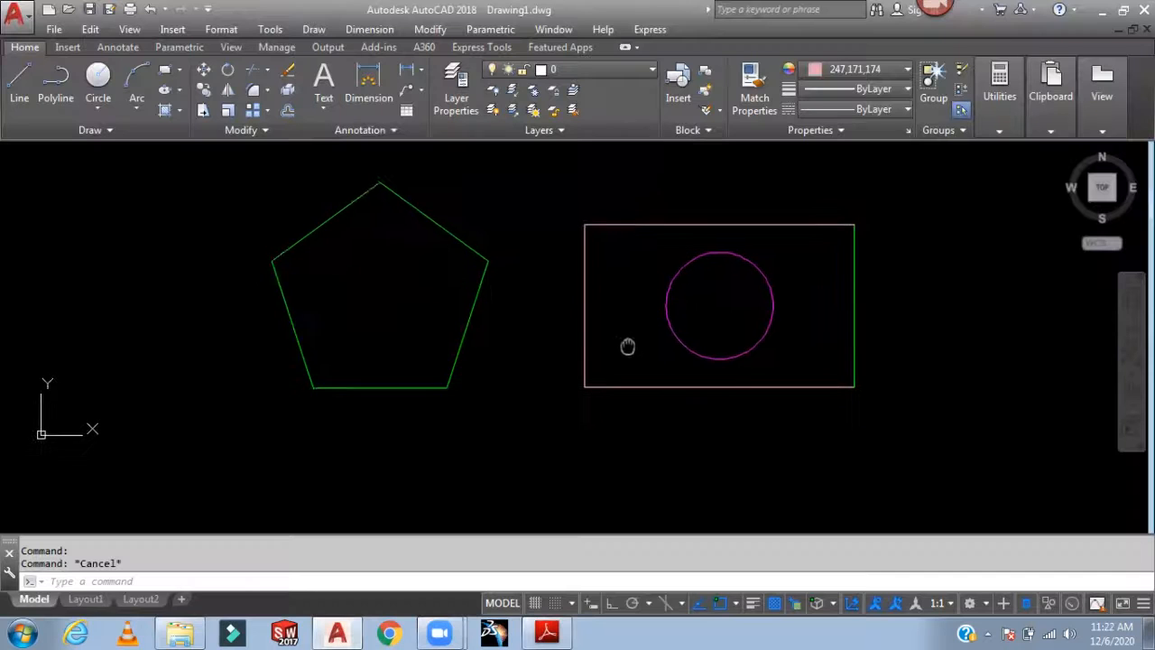
middle_click_drag(626, 345, 583, 399)
middle_click_drag(573, 355, 630, 400)
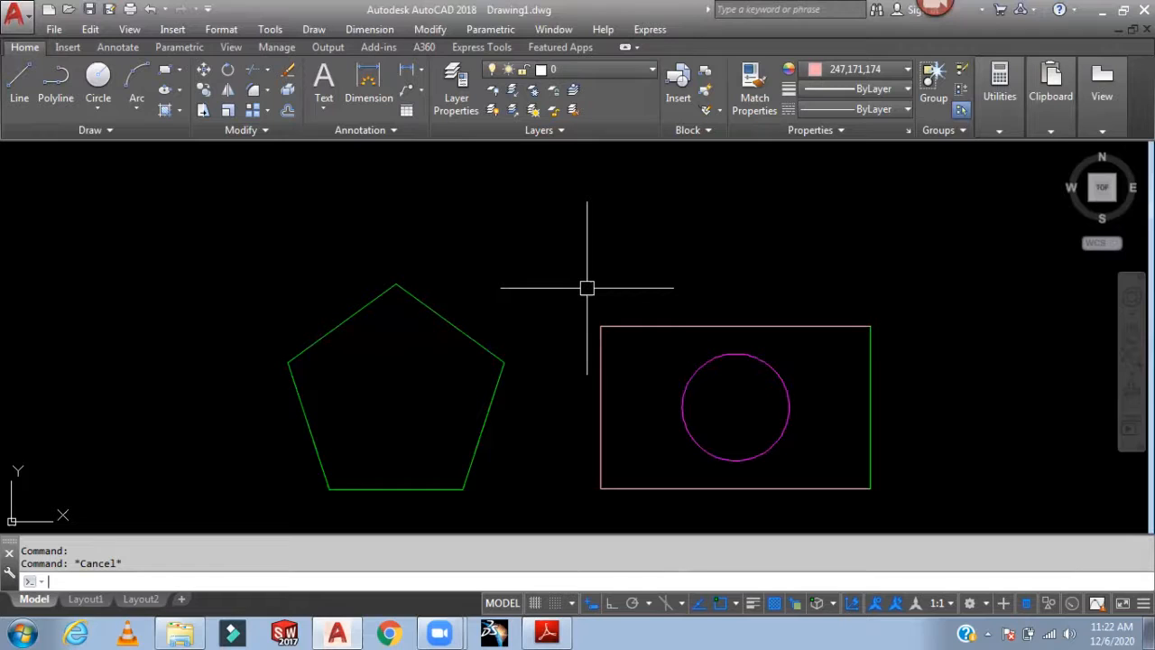
With Dynamic Input on, draw an open zigzag chain of six connected line segments above the rectangle
type("L")
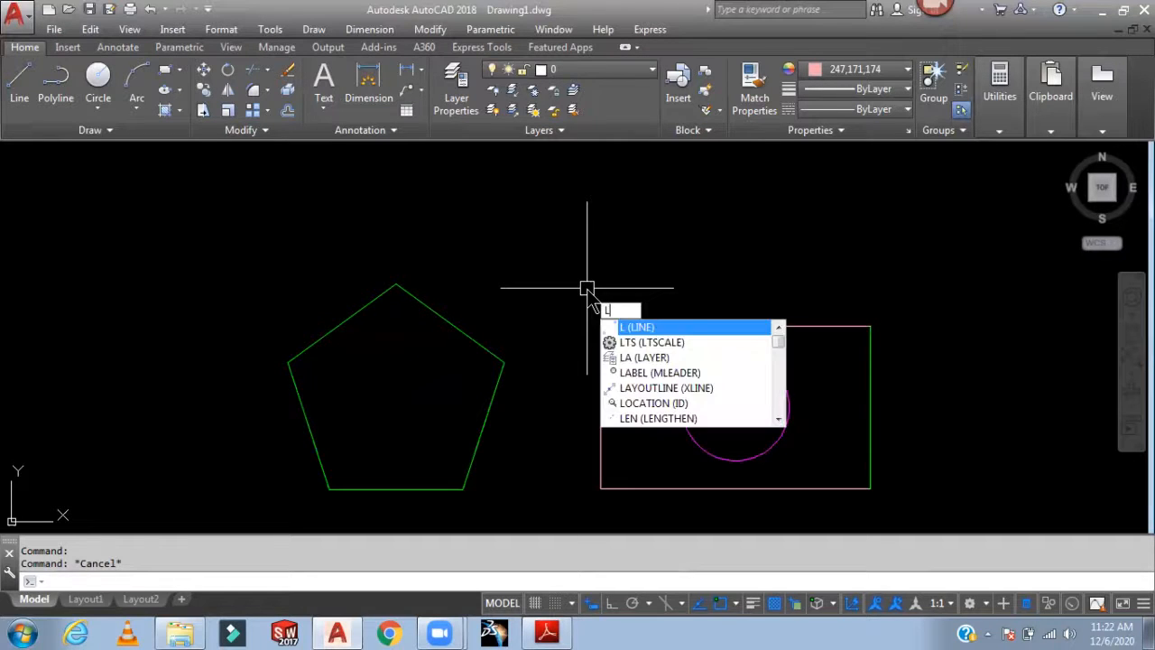
key("Return")
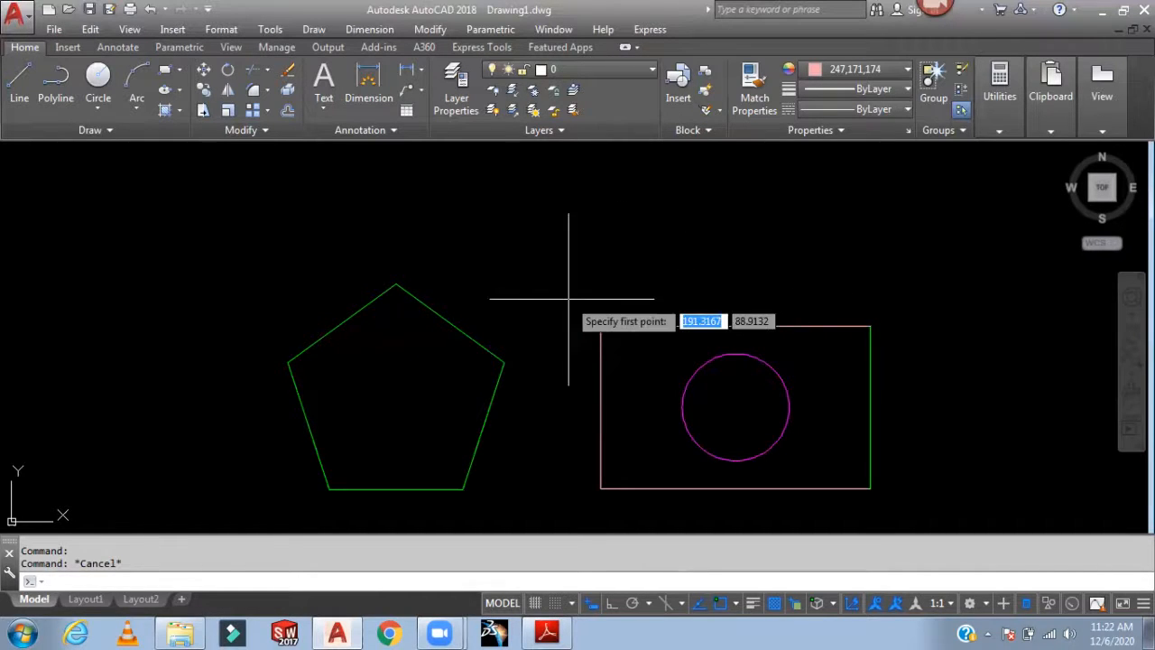
middle_click_drag(695, 231, 554, 328)
left_click(562, 284)
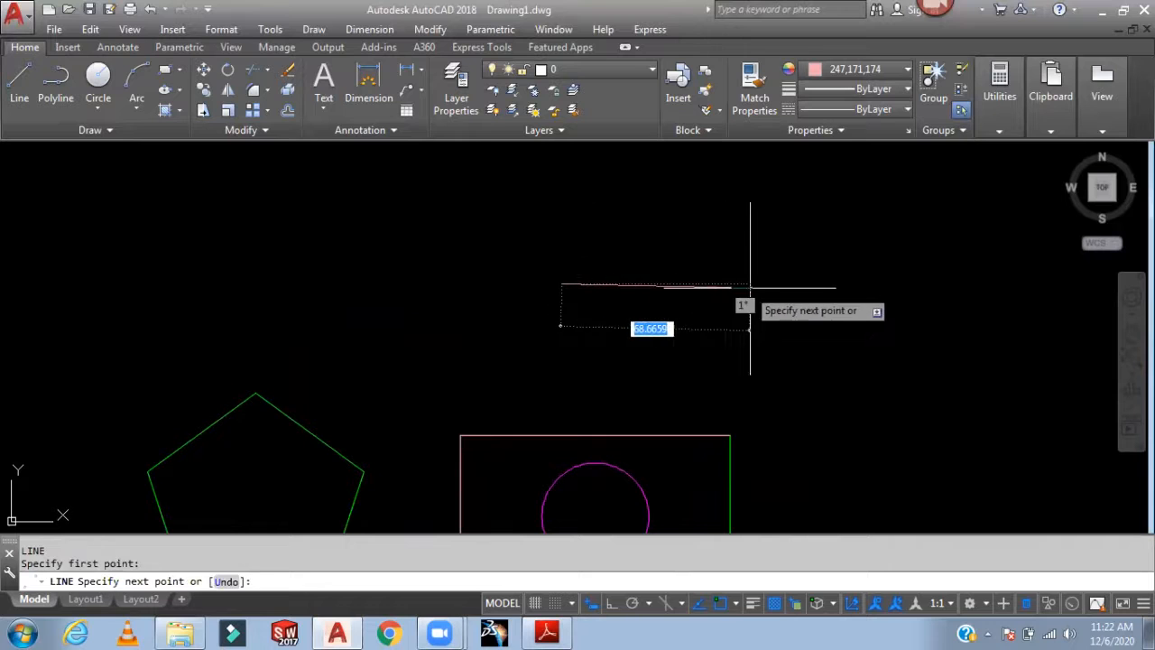
left_click(768, 192)
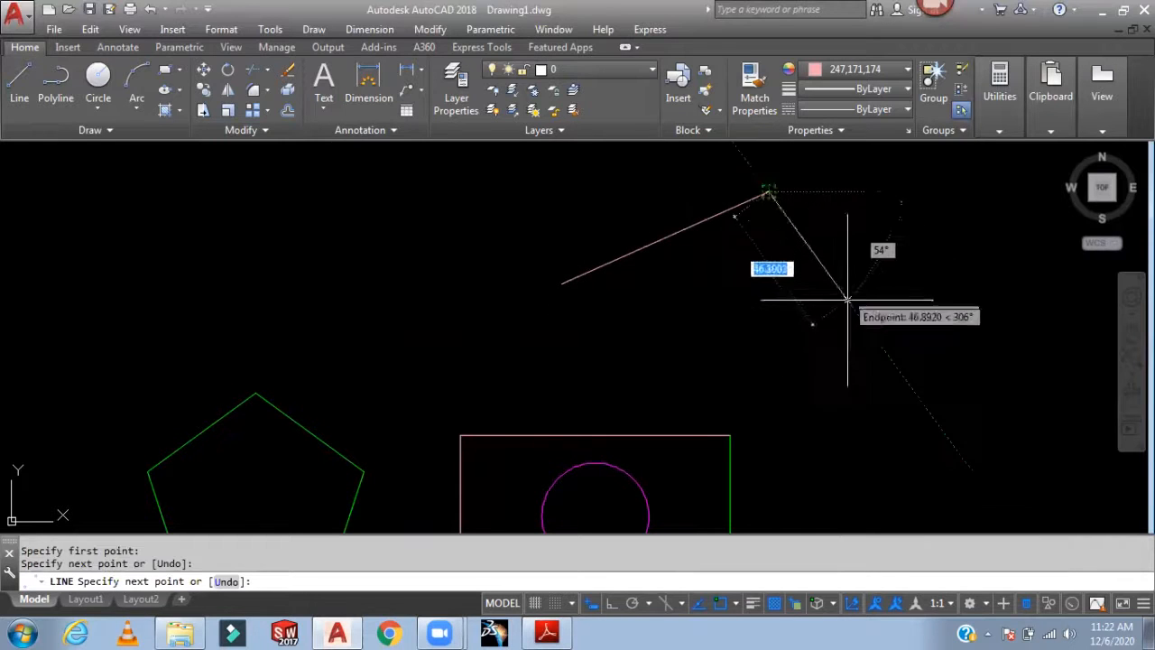
left_click(861, 339)
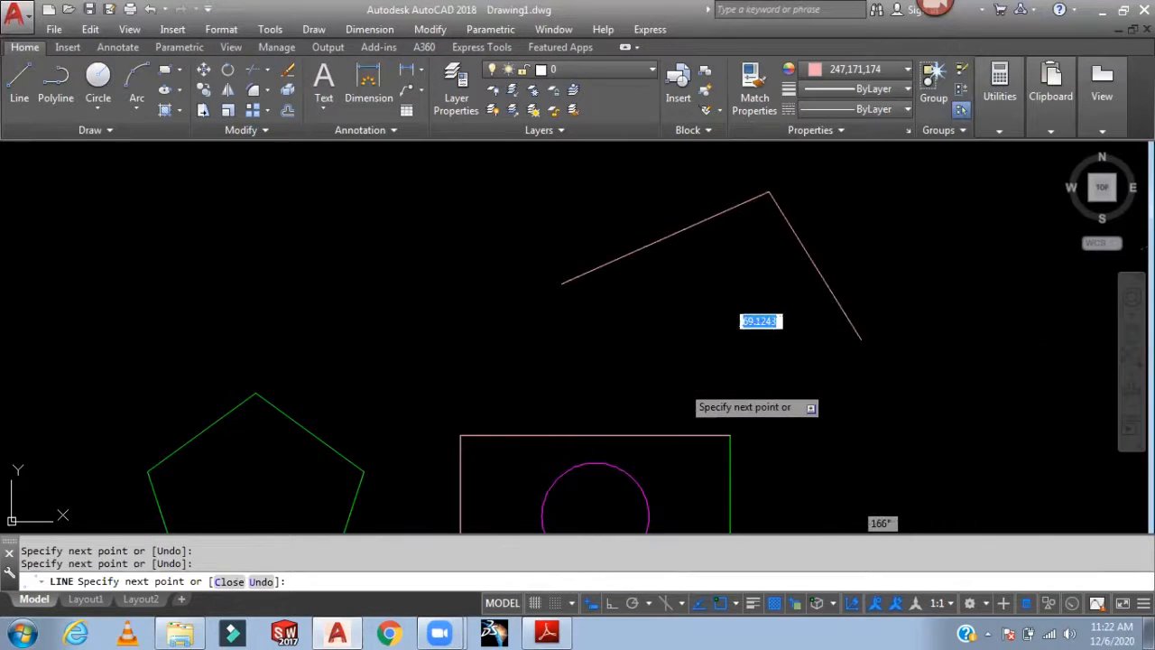
left_click(683, 382)
left_click(690, 307)
left_click(520, 349)
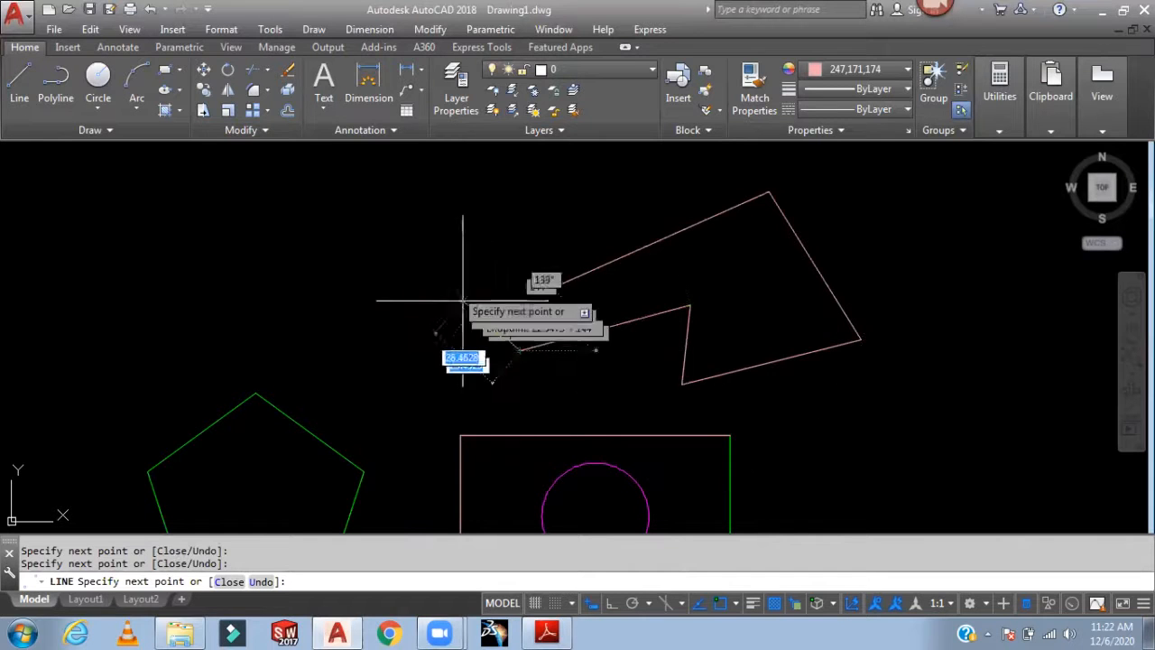
left_click(428, 257)
key("Return")
Draw a circle of radius 20 above the pentagon, using the Dynamic Input prompts
type("c")
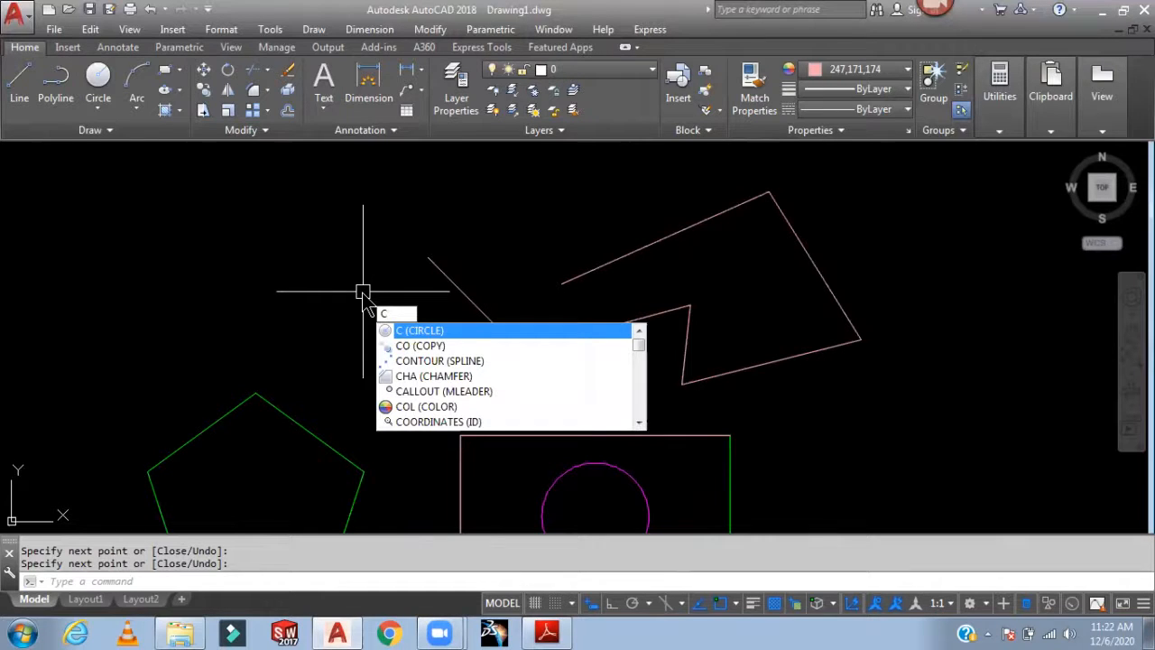
key("Return")
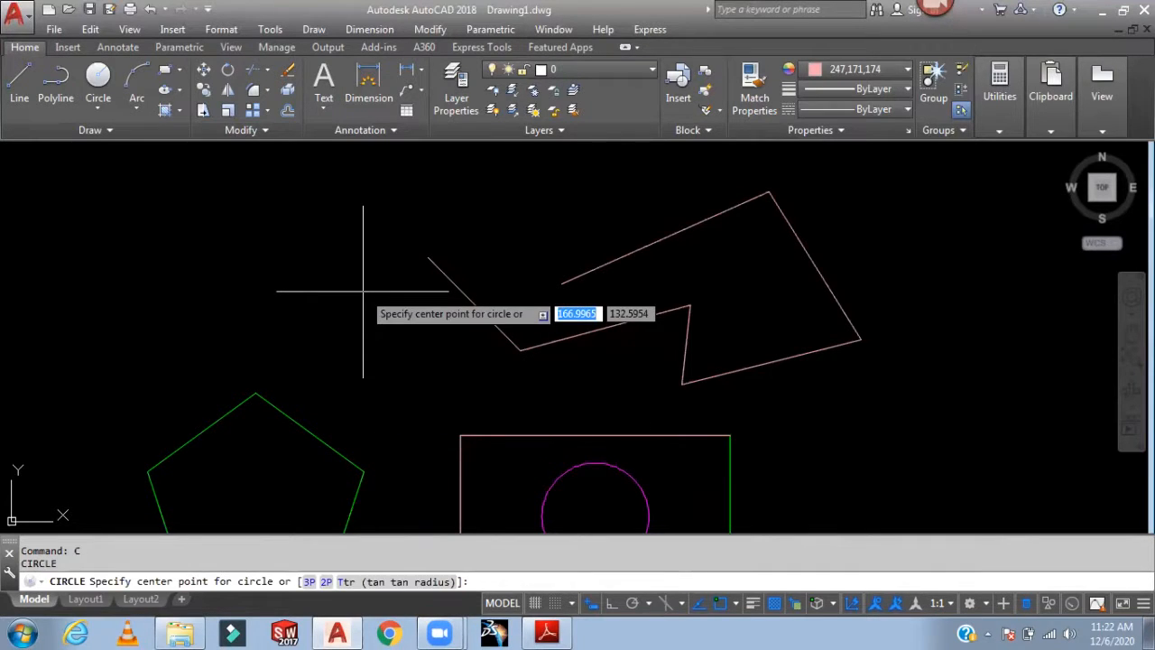
left_click(291, 312)
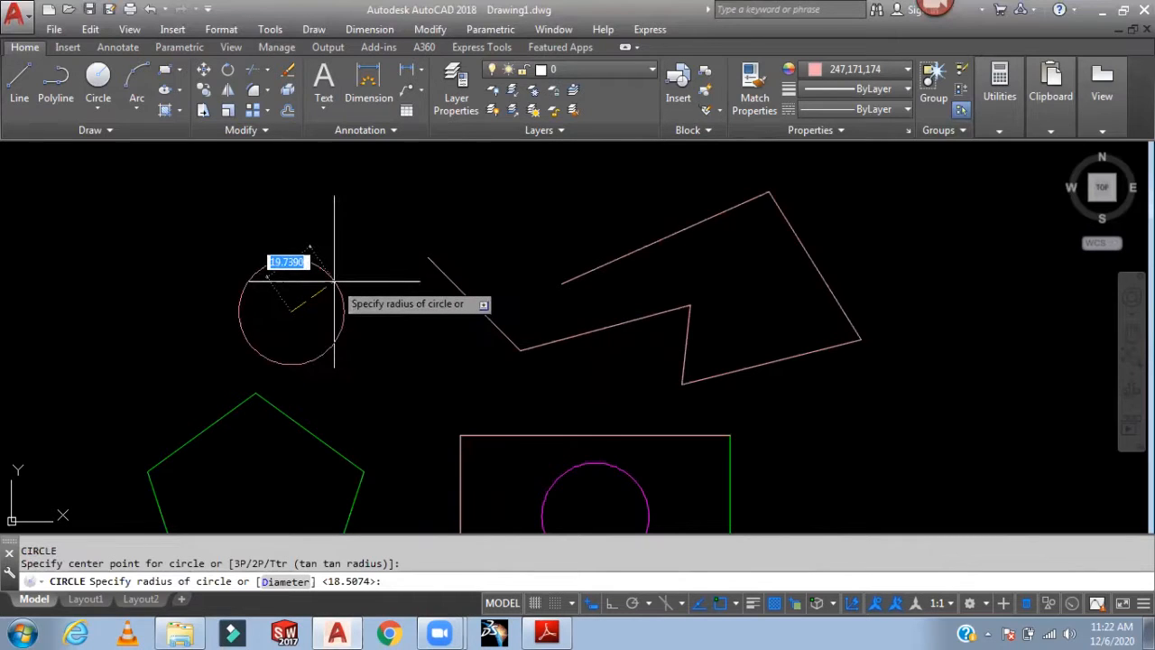
type("20")
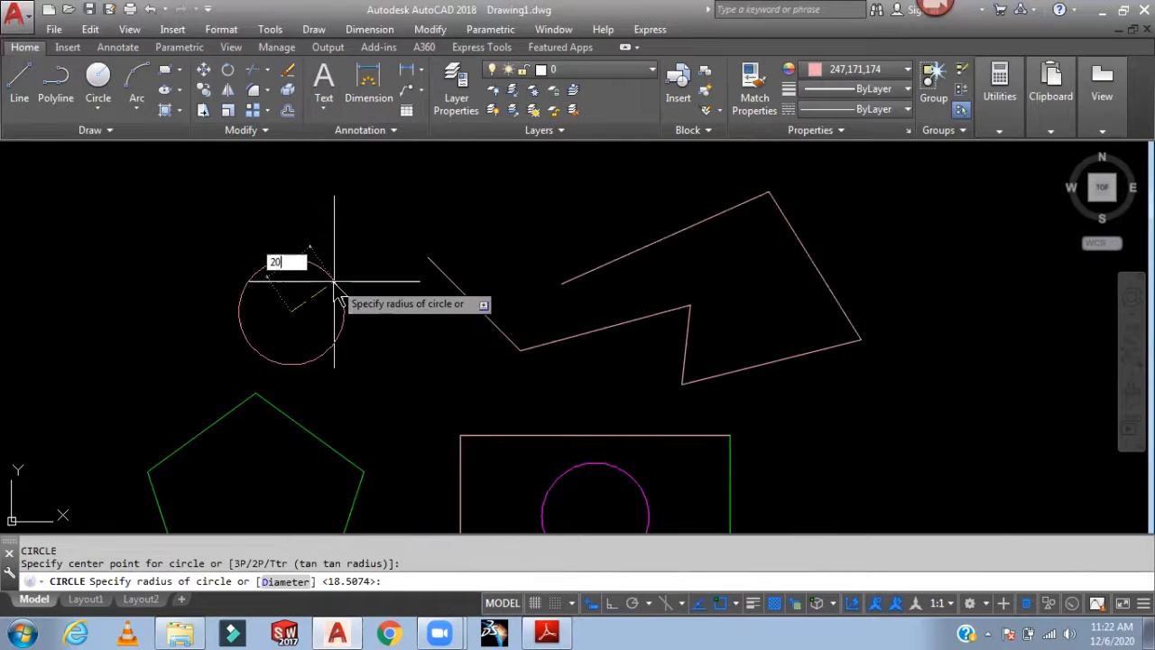
key("Return")
mouse_move(361, 322)
middle_mouse_down()
mouse_move(387, 309)
mouse_move(413, 262)
middle_mouse_up()
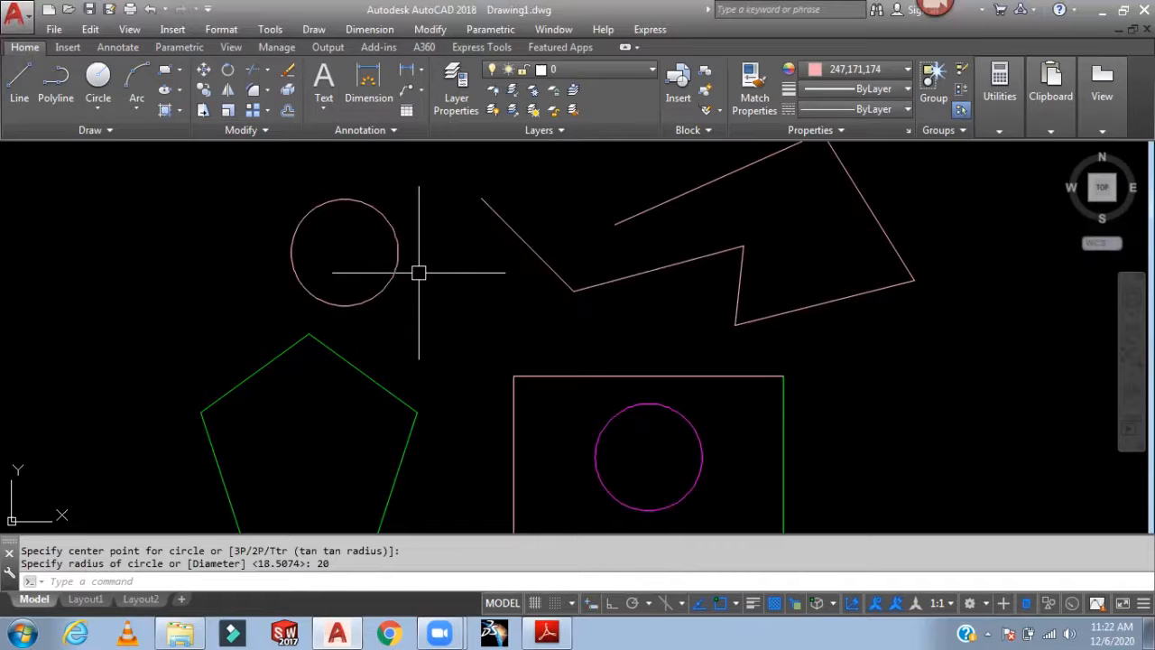
With Dynamic Input off, continue the zigzag from its last endpoint with one downward and one horizontal line segment
type("L")
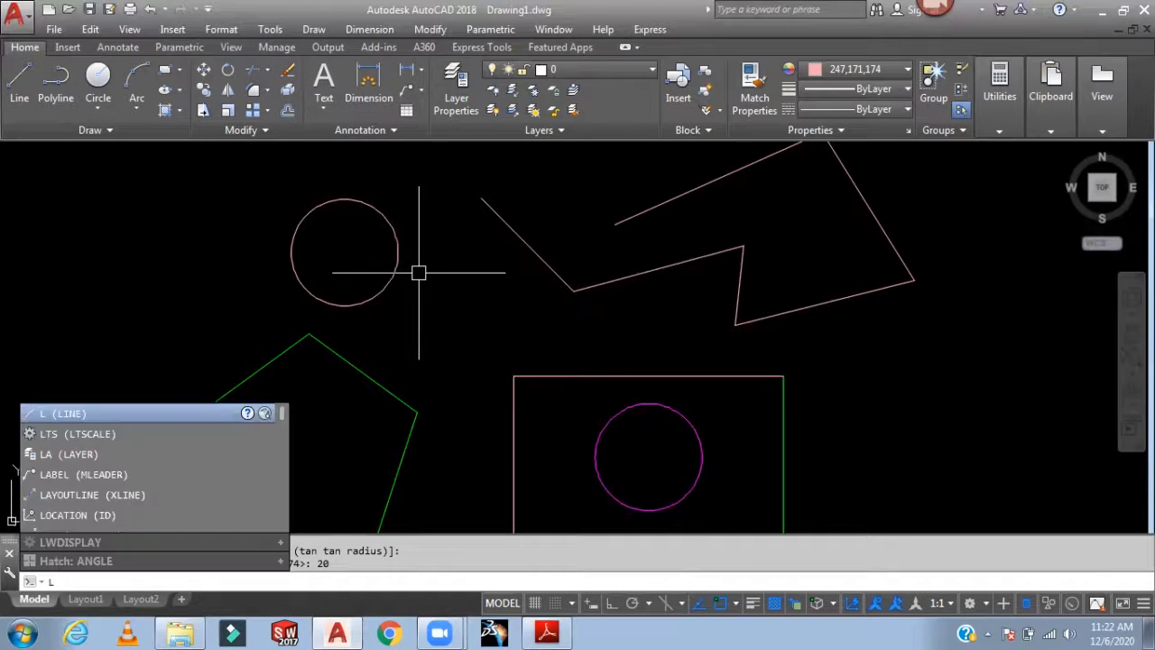
key("Return")
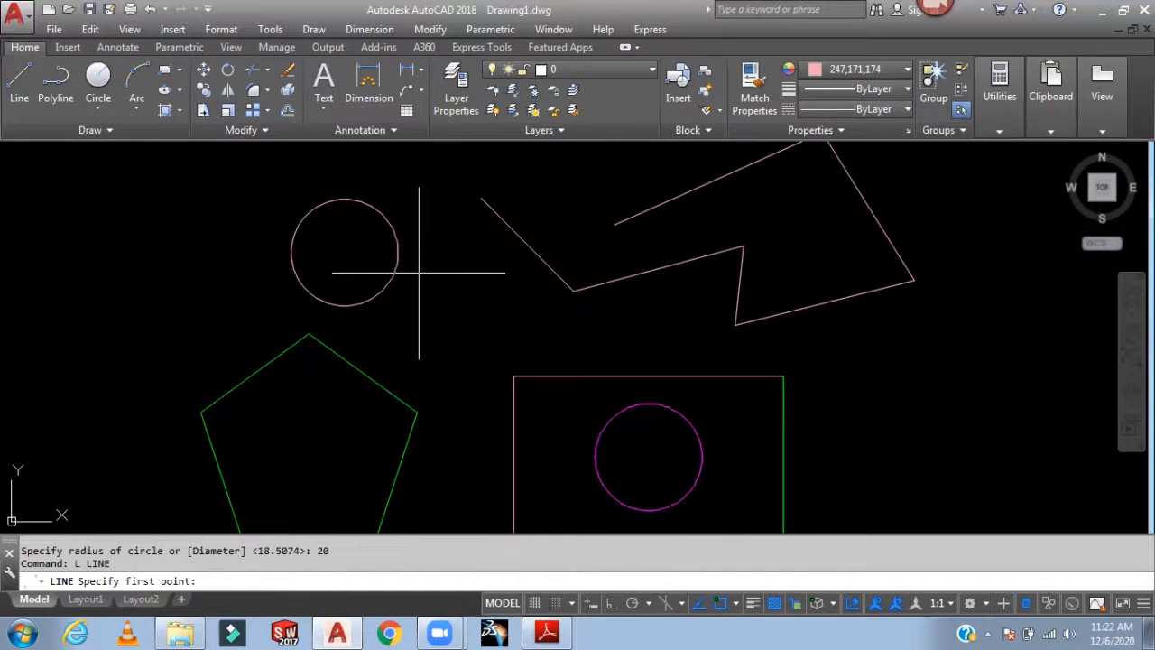
key("Return")
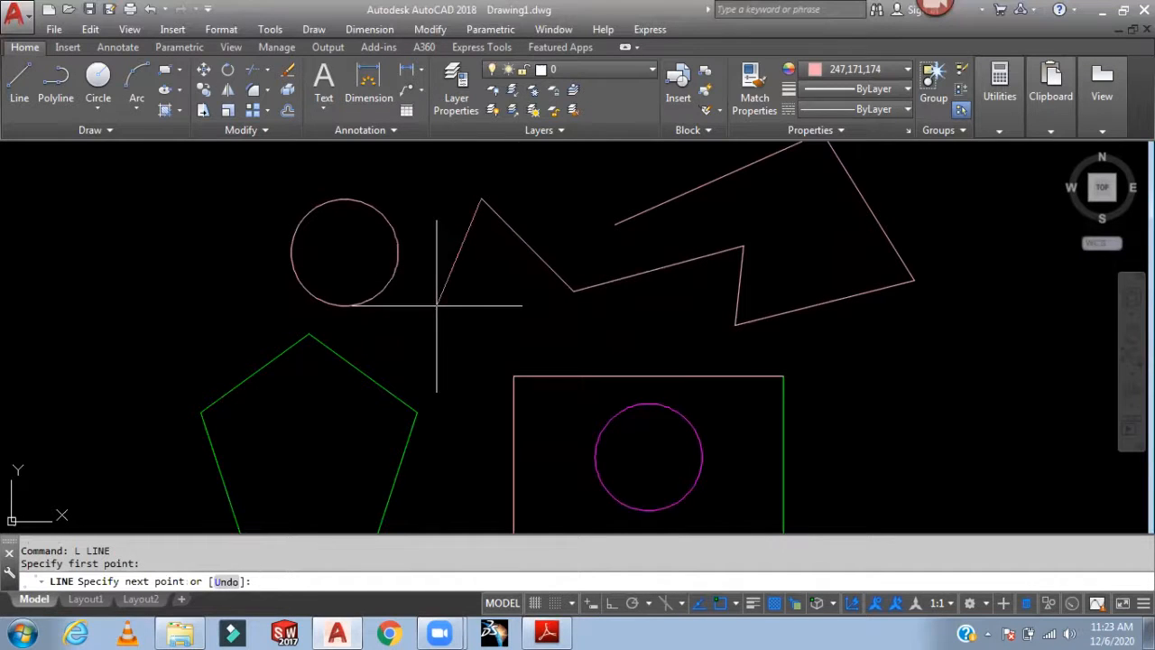
left_click(442, 320)
left_click(545, 321)
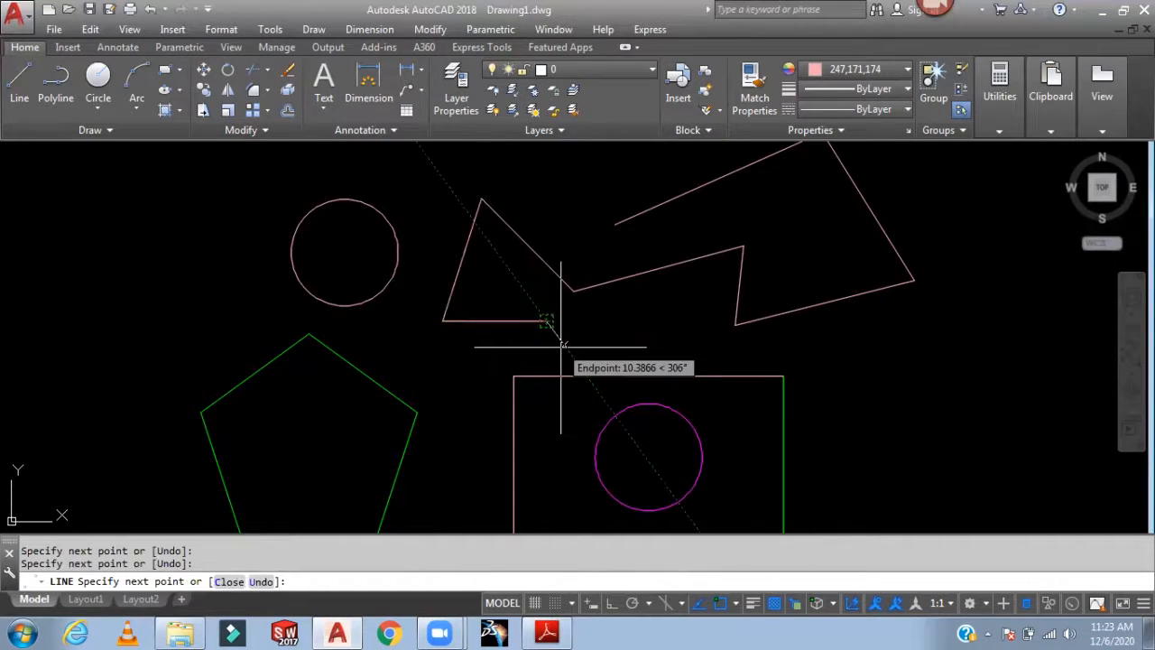
key("Return")
scroll(440, 325, "down", 2)
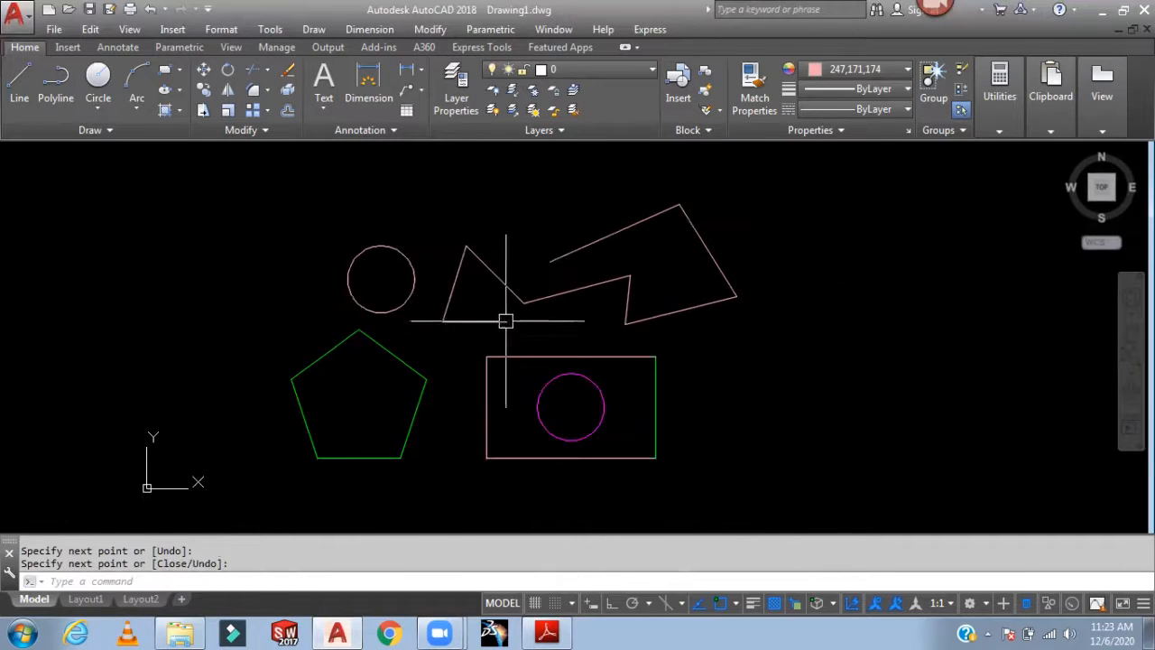
middle_click_drag(503, 322, 583, 327)
left_click(859, 197)
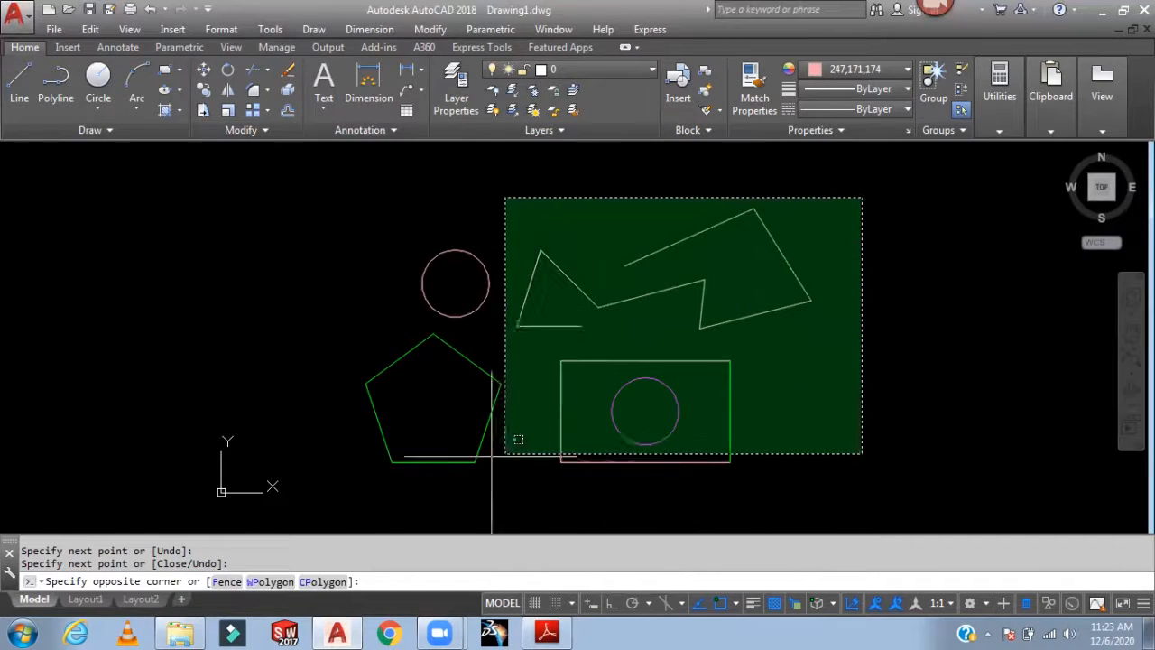
key("Return")
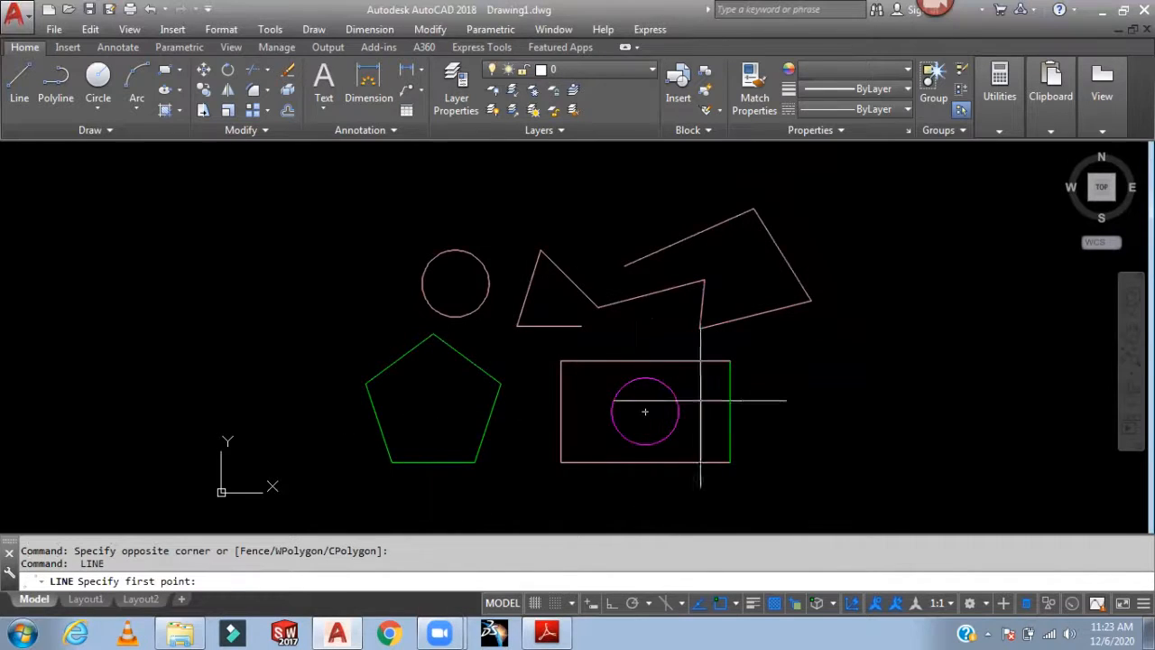
middle_click_drag(639, 405, 558, 396)
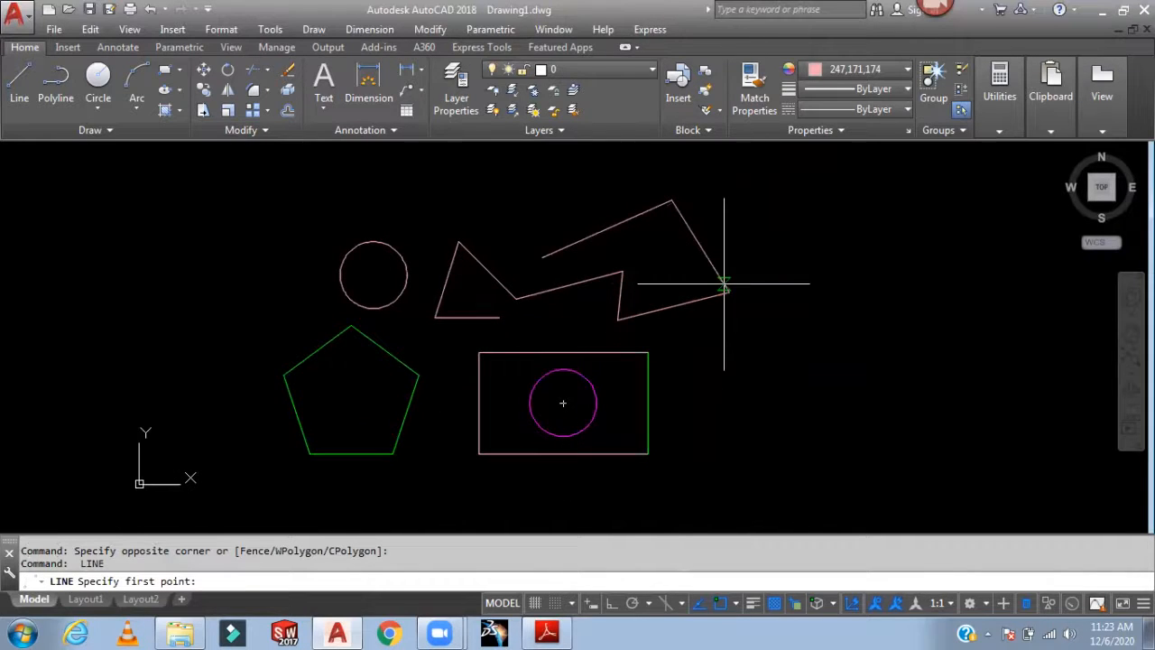
key("Escape")
Erase the practice circle and all the zigzag lines above the pentagon and rectangle, including the remaining short horizontal line
left_click(773, 183)
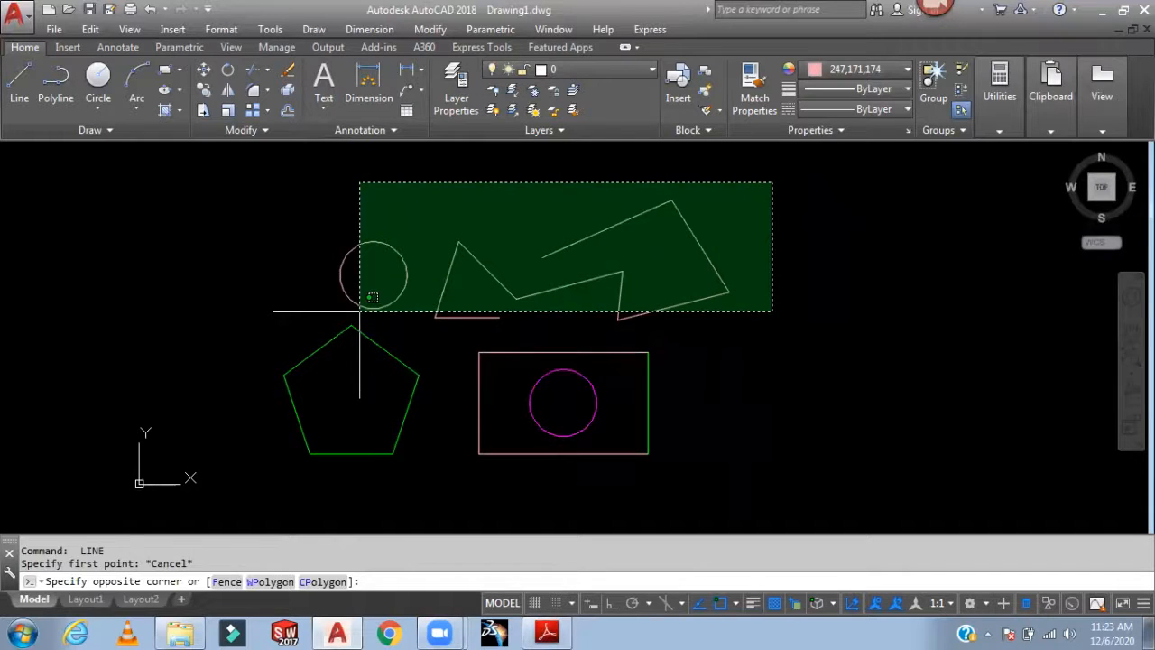
left_click(360, 311)
key("Delete")
left_click(467, 316)
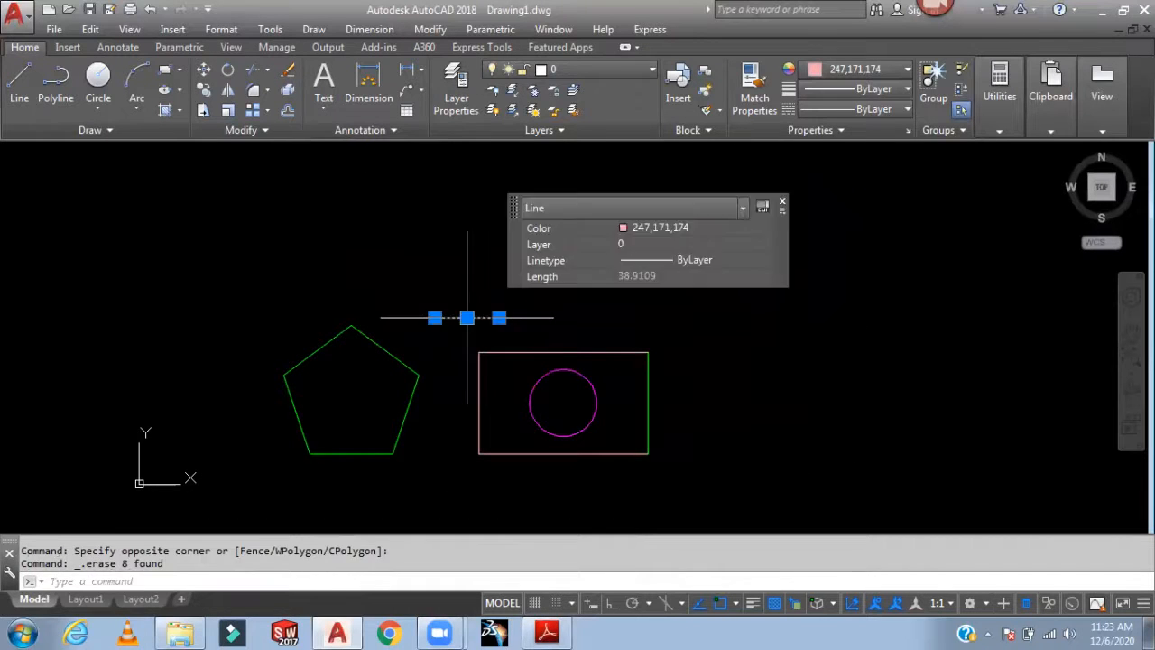
key("Delete")
Switch to the lecture list in Adobe Reader to look up the next topic
middle_click_drag(684, 303, 691, 262)
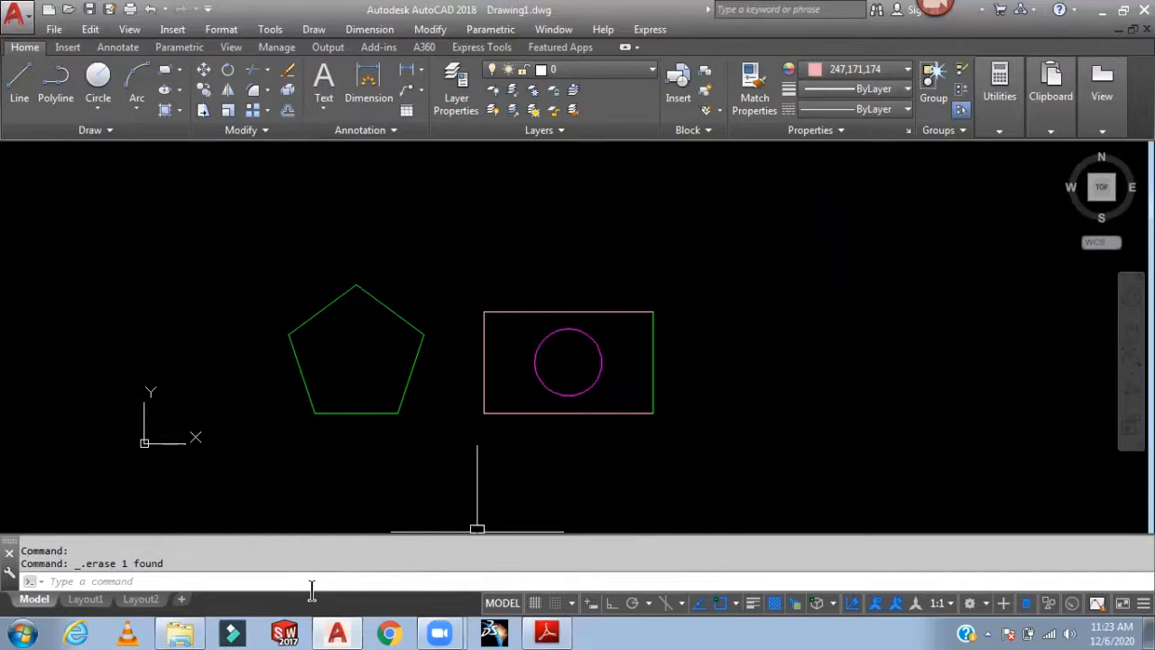
key("alt+Tab")
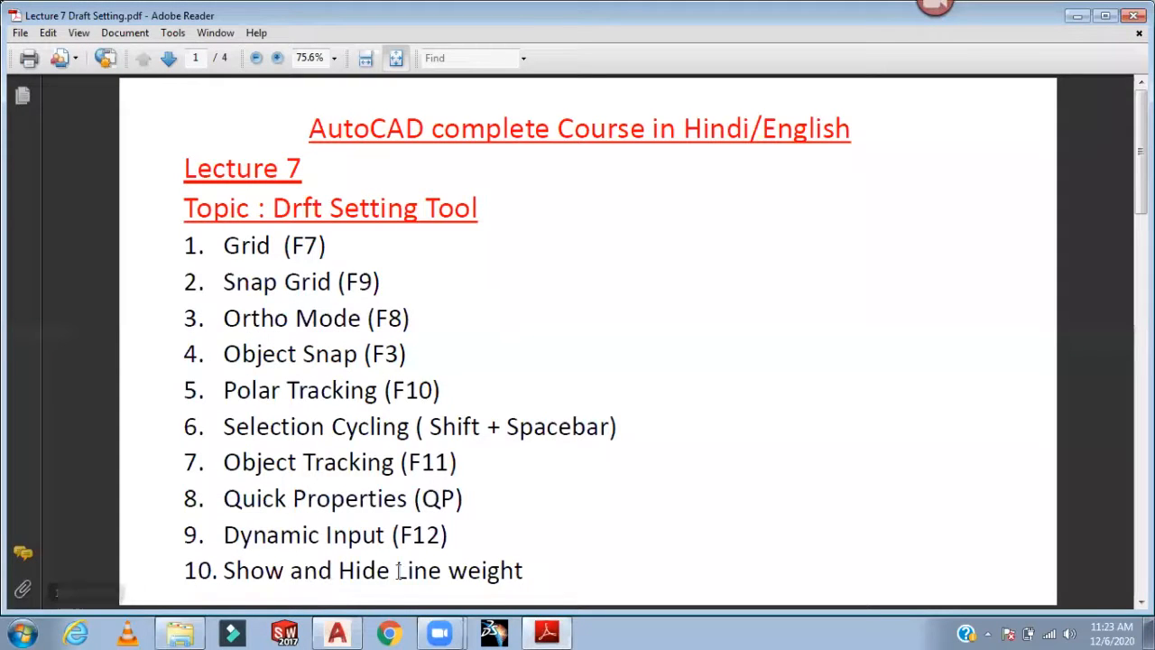
Switch back to AutoCAD and turn on the lineweight display for the pentagon, rectangle and circle
left_click(546, 634)
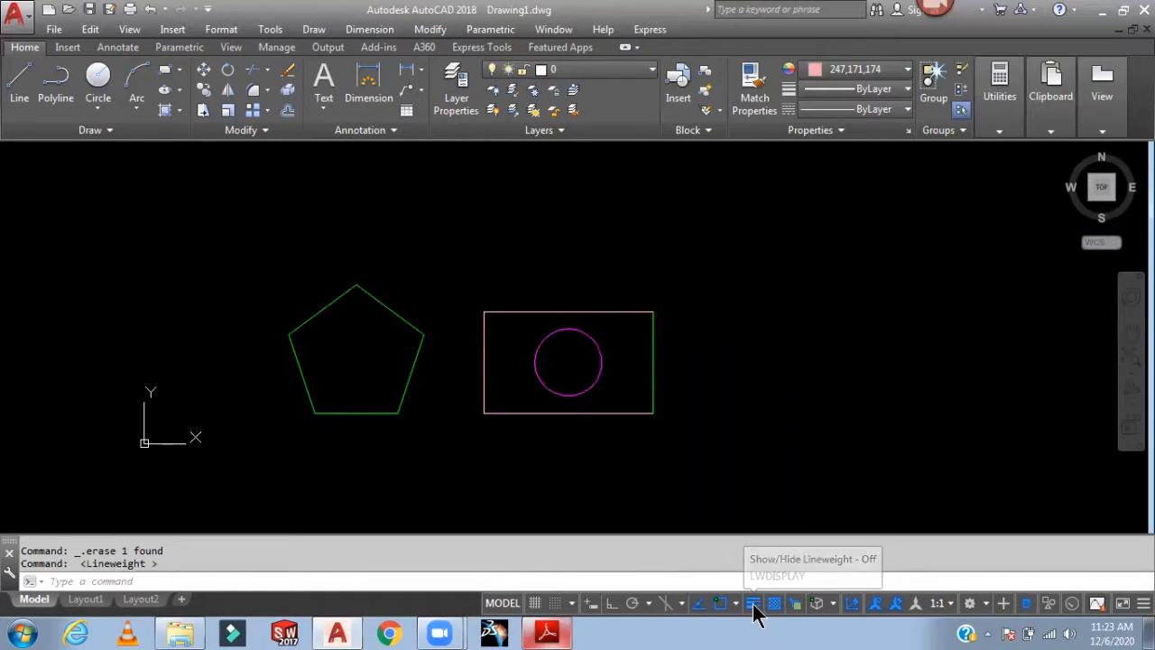
left_click(752, 603)
mouse_move(623, 350)
middle_mouse_down()
mouse_move(623, 385)
mouse_move(678, 367)
middle_mouse_up()
scroll(608, 366, "up", 2)
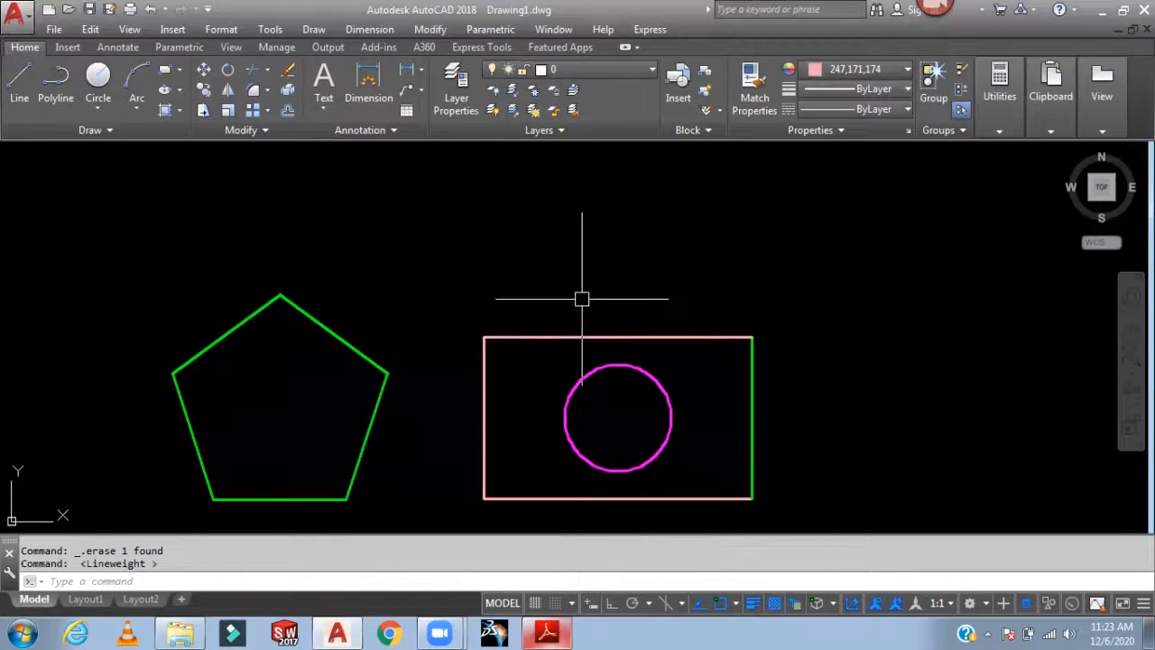
middle_click_drag(792, 218, 702, 196)
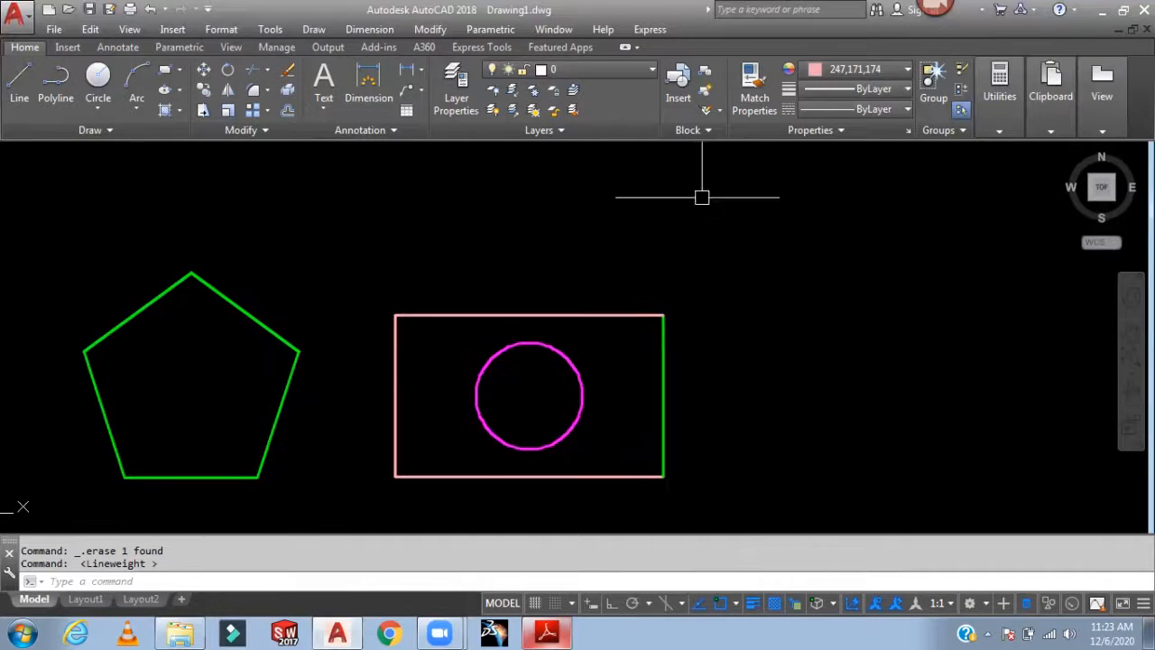
Set the current lineweight for new objects to 0.50 mm
left_click(869, 89)
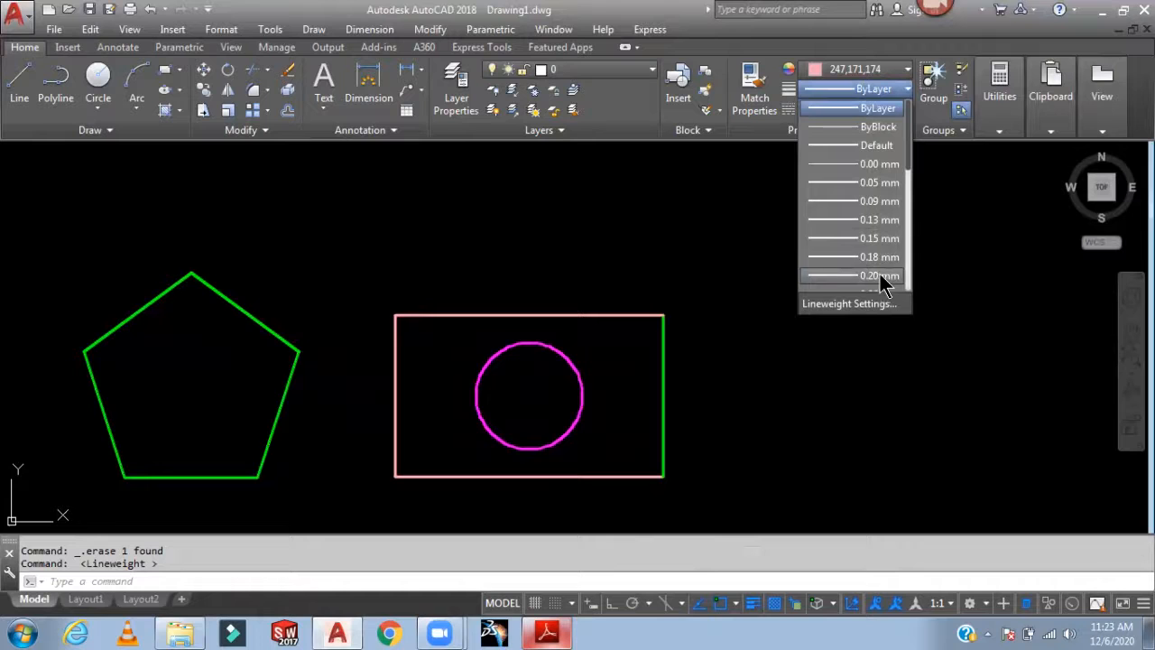
left_click_drag(908, 170, 907, 184)
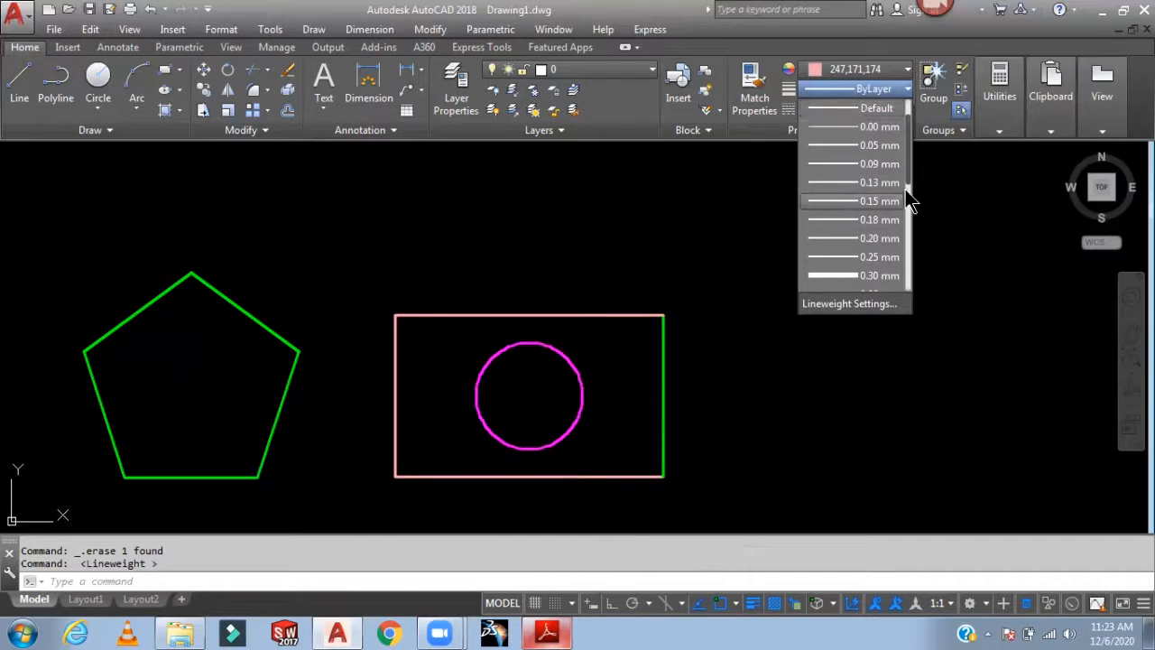
left_click_drag(904, 176, 908, 225)
left_click(836, 258)
middle_click_drag(902, 334, 677, 344)
Draw a three-segment stepped line beyond the rectangle's green side: horizontal, vertically down, then horizontal again
type("l")
key("Return")
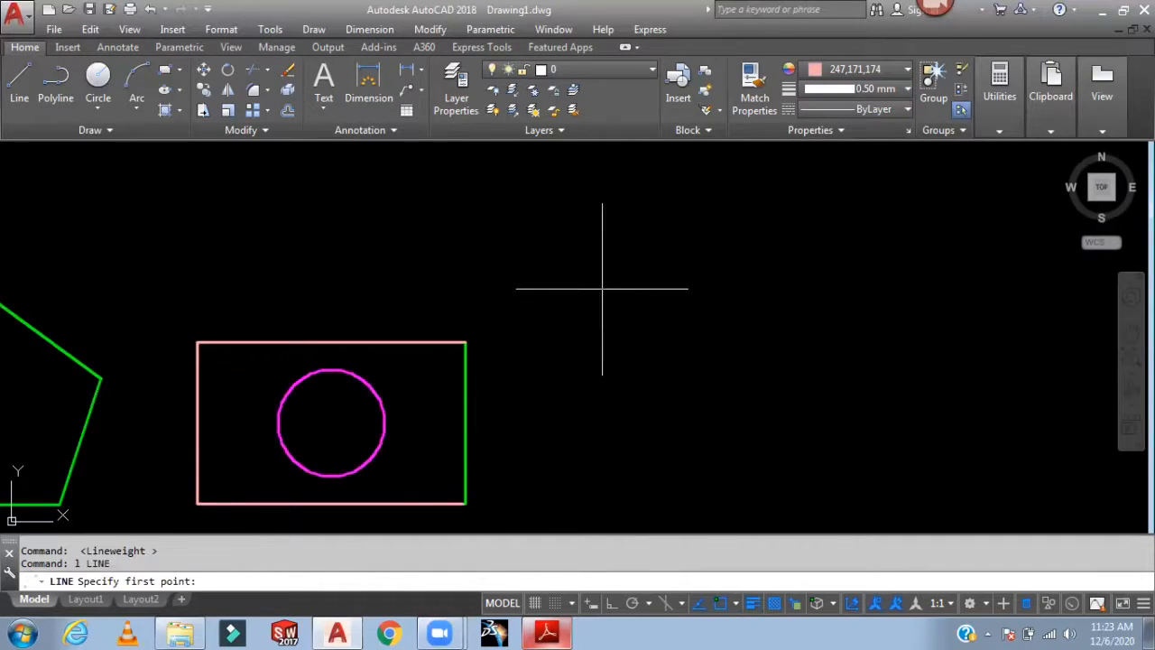
left_click(602, 288)
left_click(758, 219)
left_click(758, 396)
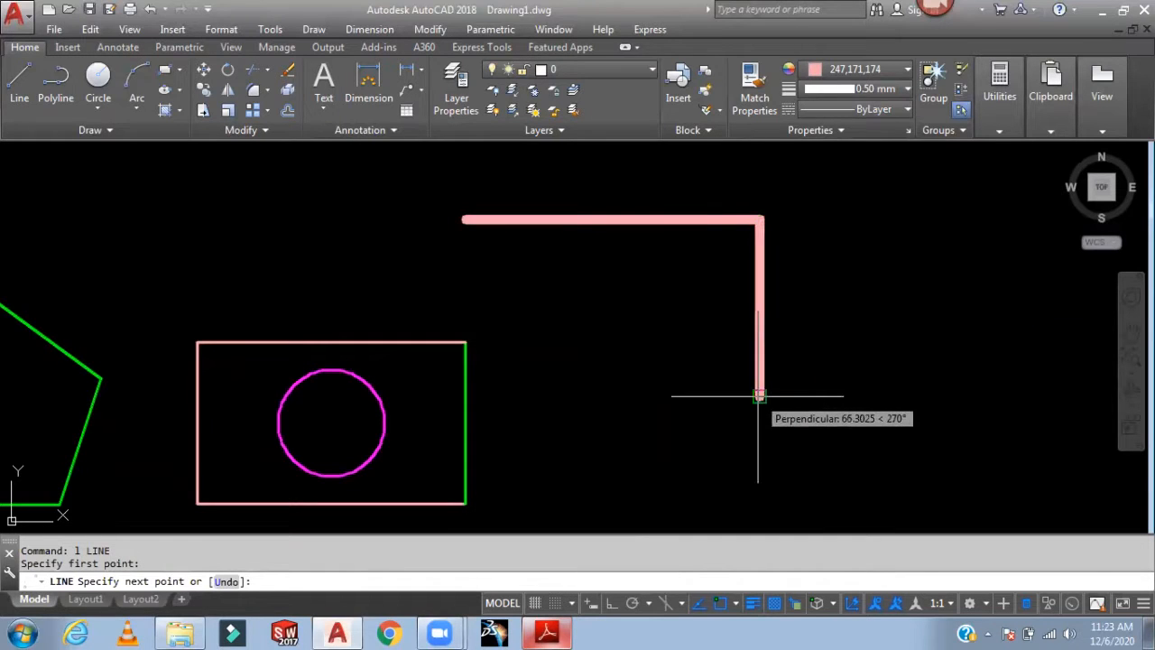
left_click(978, 395)
key("Return")
scroll(878, 343, "down", 2)
middle_click_drag(878, 343, 944, 333)
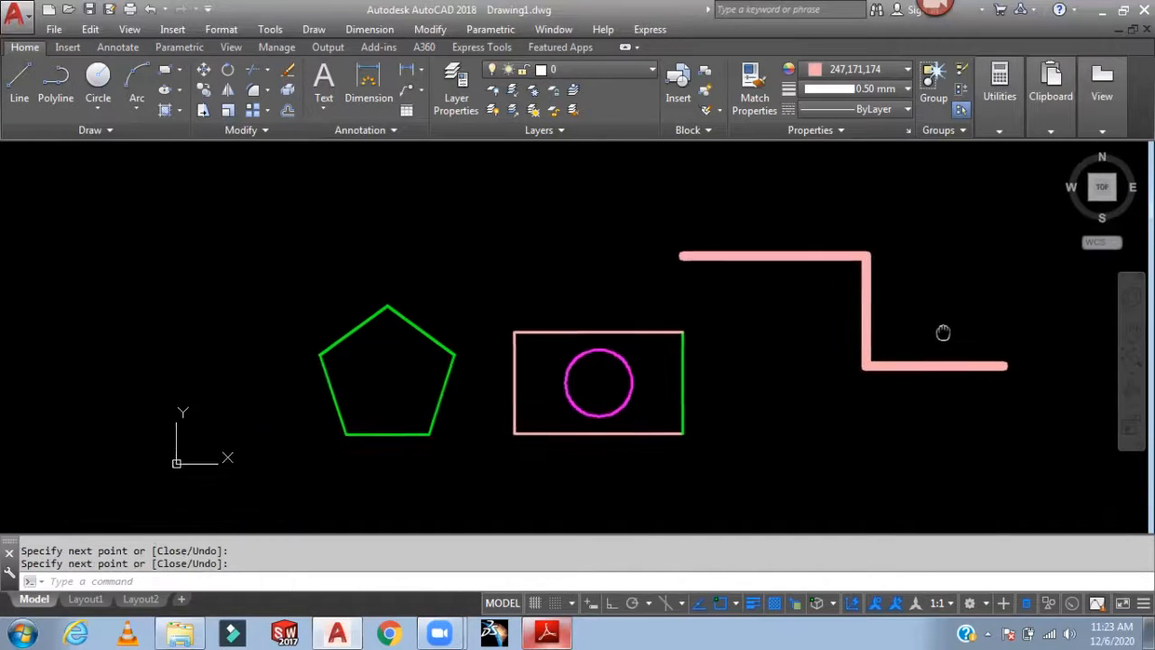
Draw a large circle above the pentagon and rectangle with the current 0.50 mm lineweight
type("c")
key("Return")
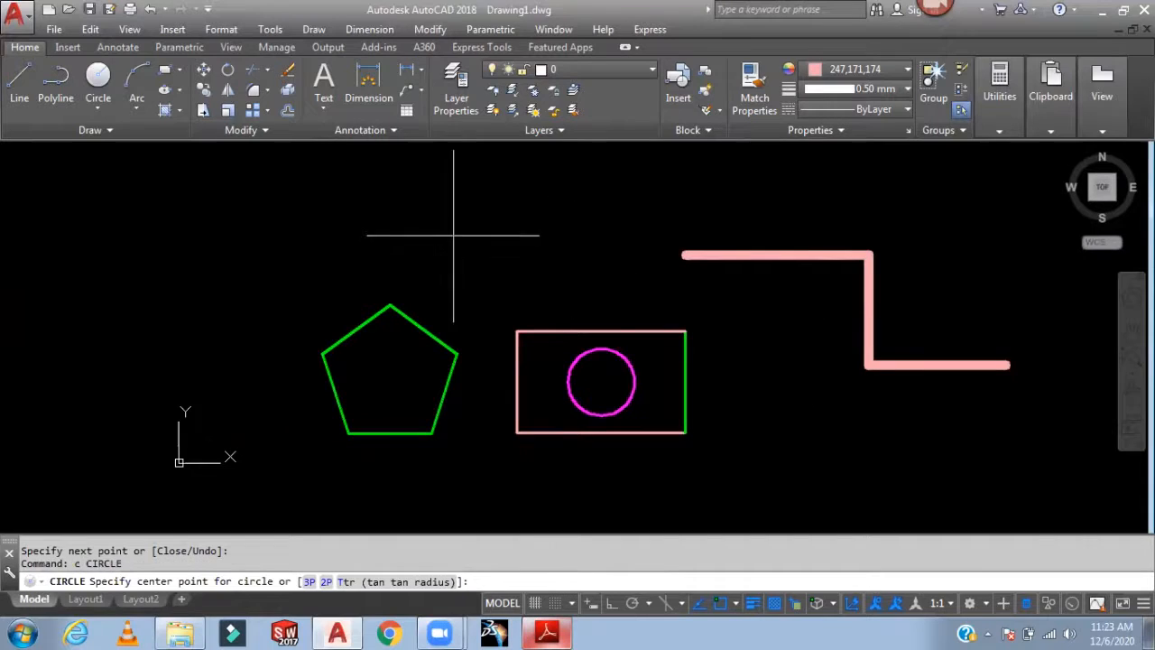
left_click(473, 229)
left_click(554, 222)
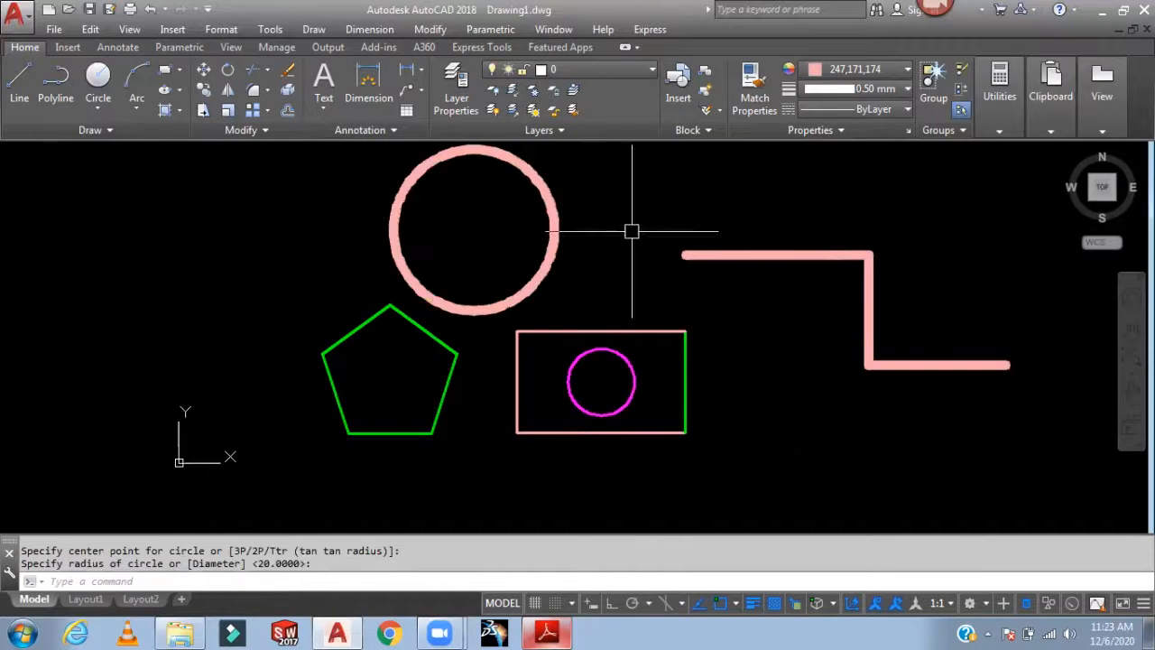
middle_click_drag(632, 232, 635, 269)
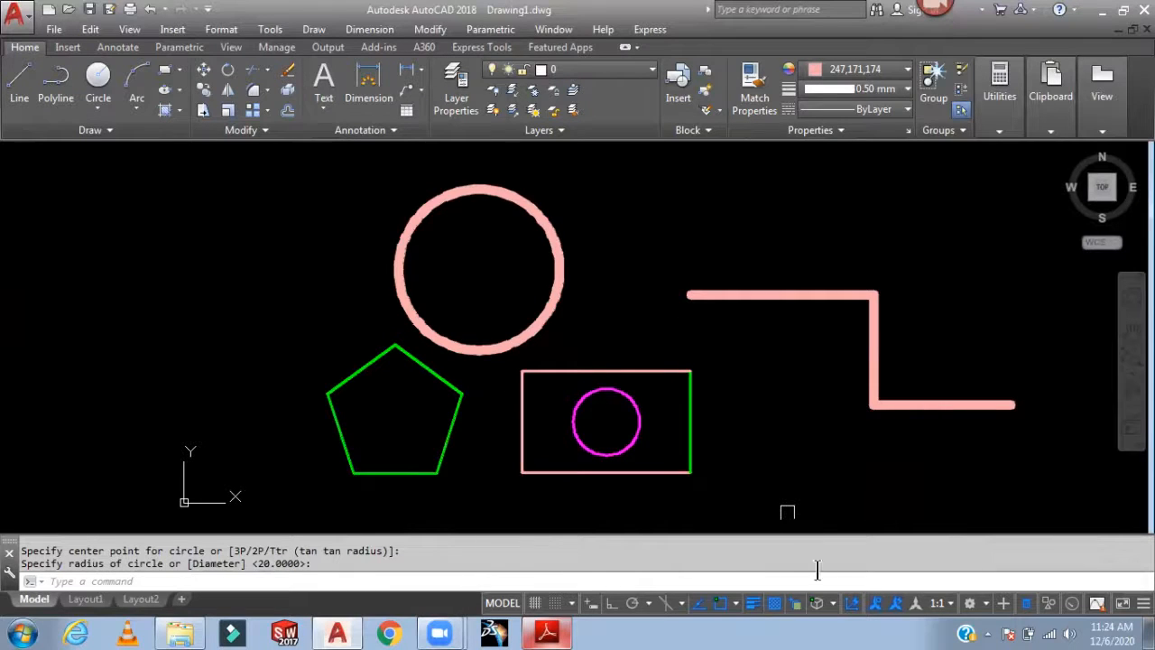
Turn the lineweight display off and back on to compare how the thick and thin objects appear
left_click(752, 603)
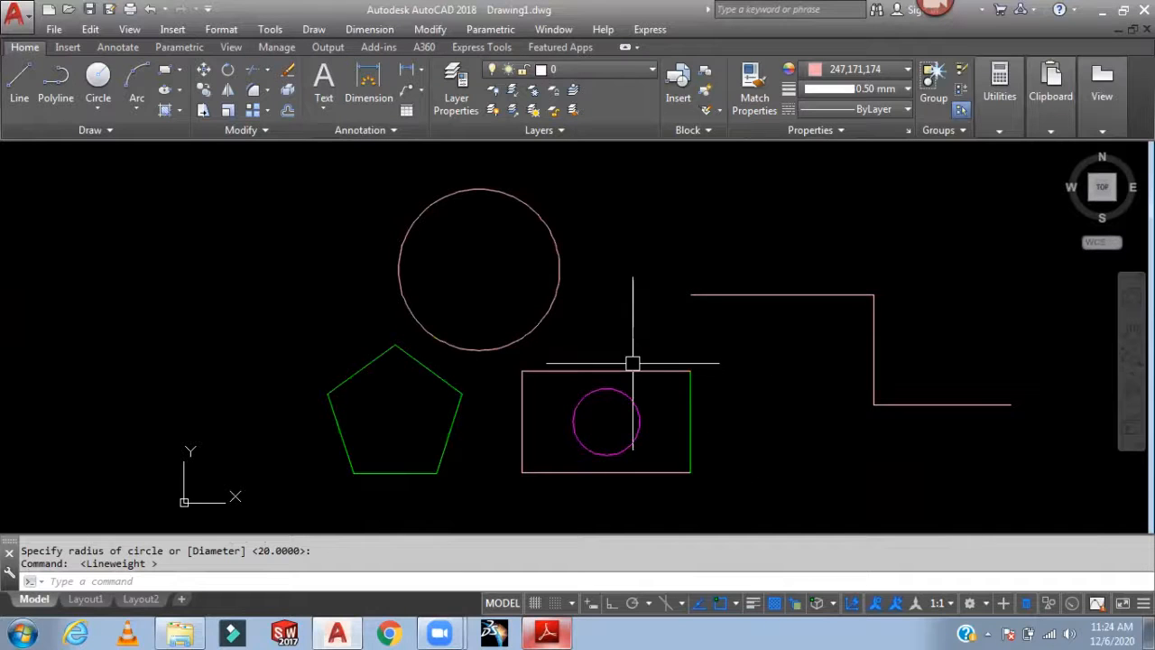
middle_click_drag(821, 387, 725, 361)
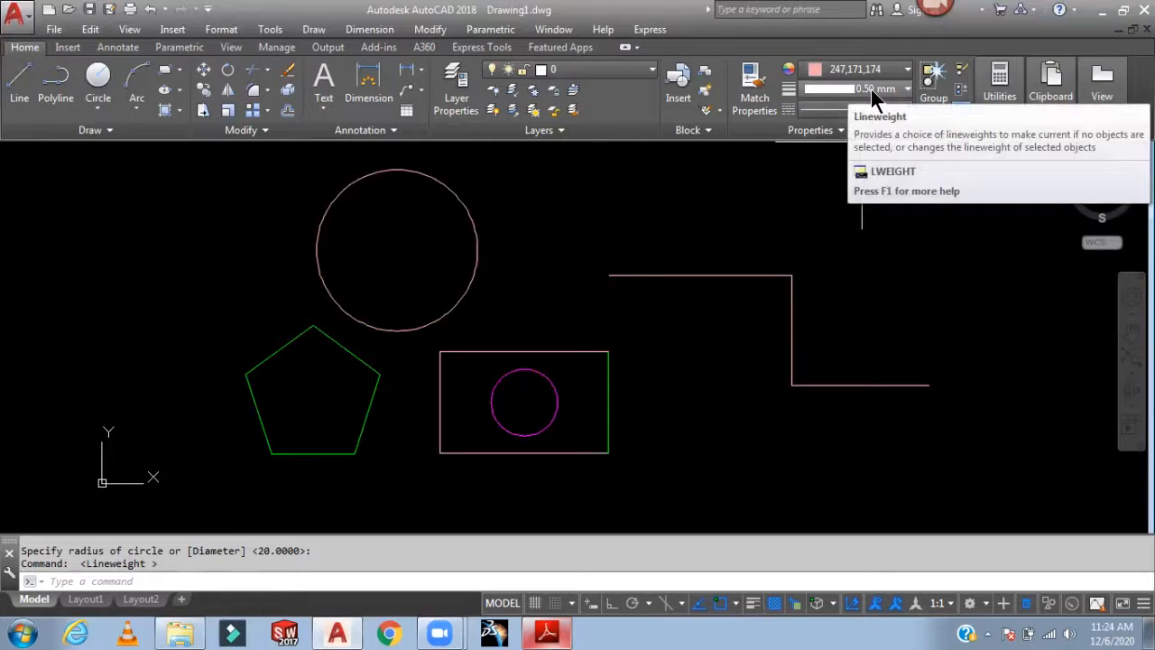
left_click(753, 605)
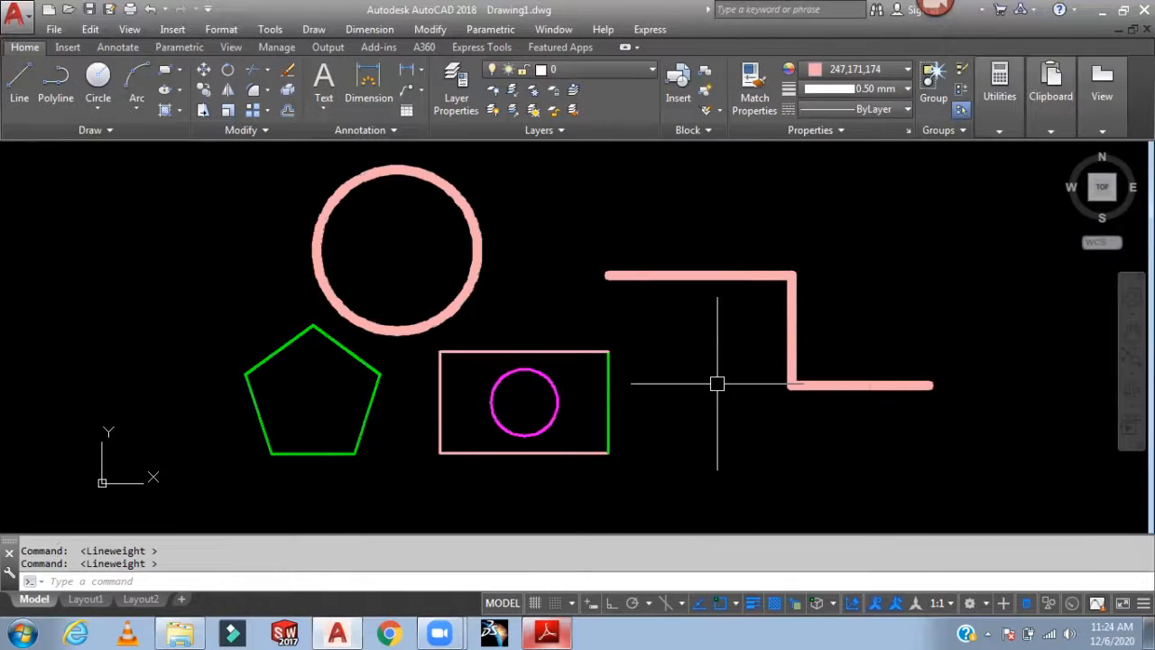
middle_click_drag(717, 384, 698, 412)
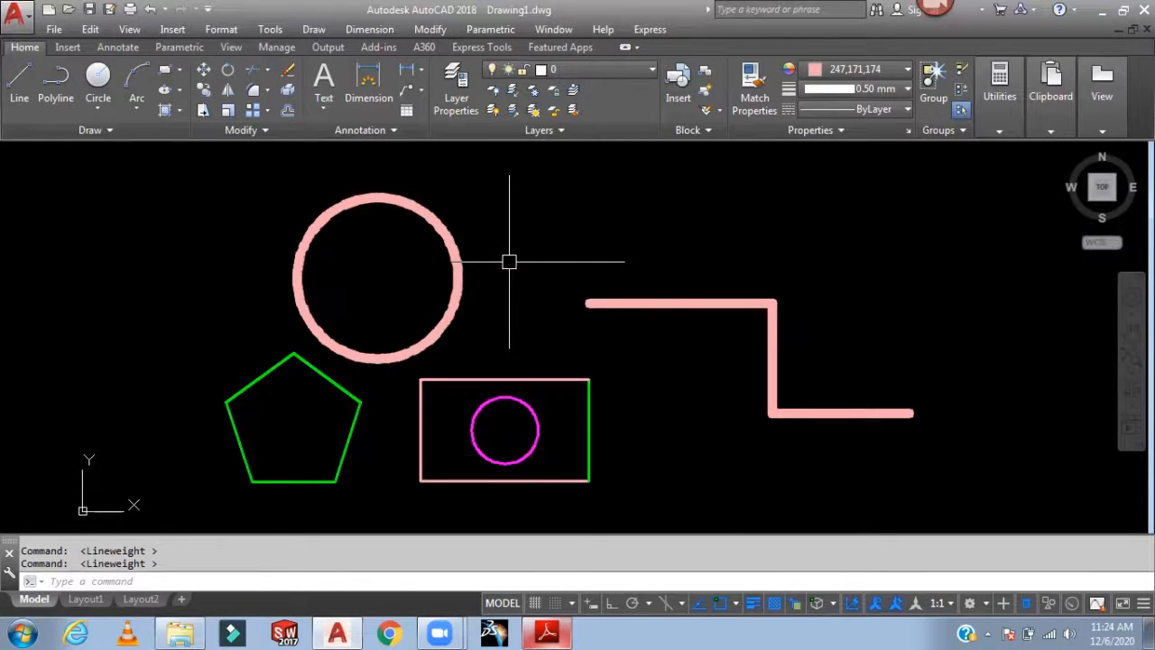
Erase all objects in the drawing and turn off the lineweight display
scroll(753, 253, "down", 2)
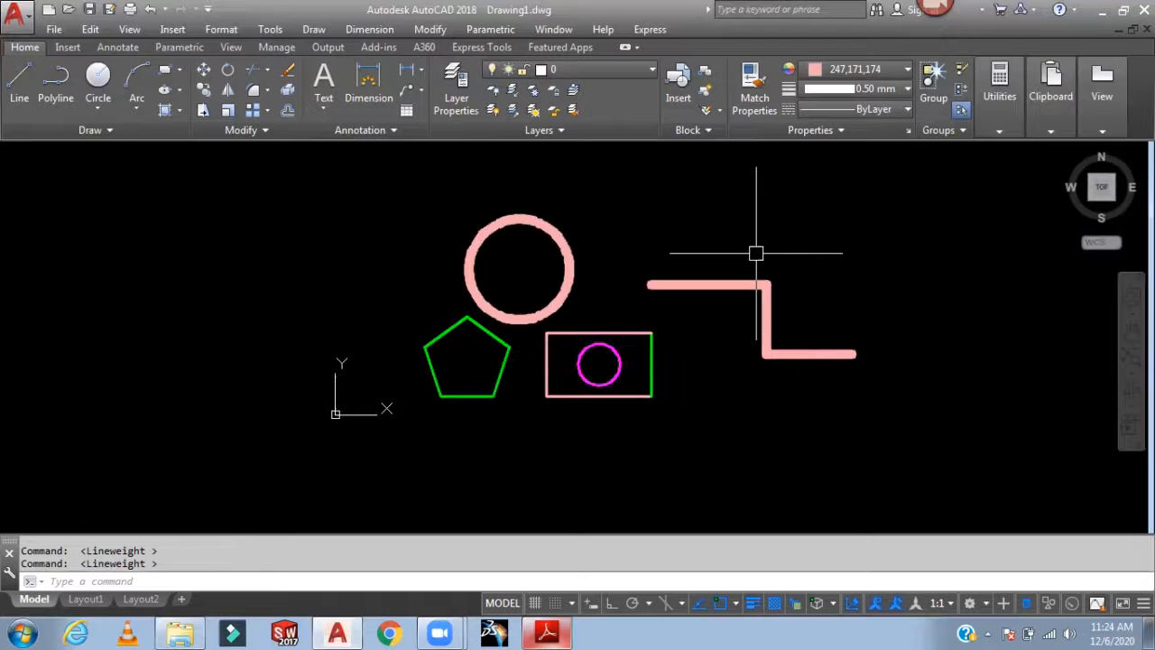
left_click(880, 208)
left_click(420, 422)
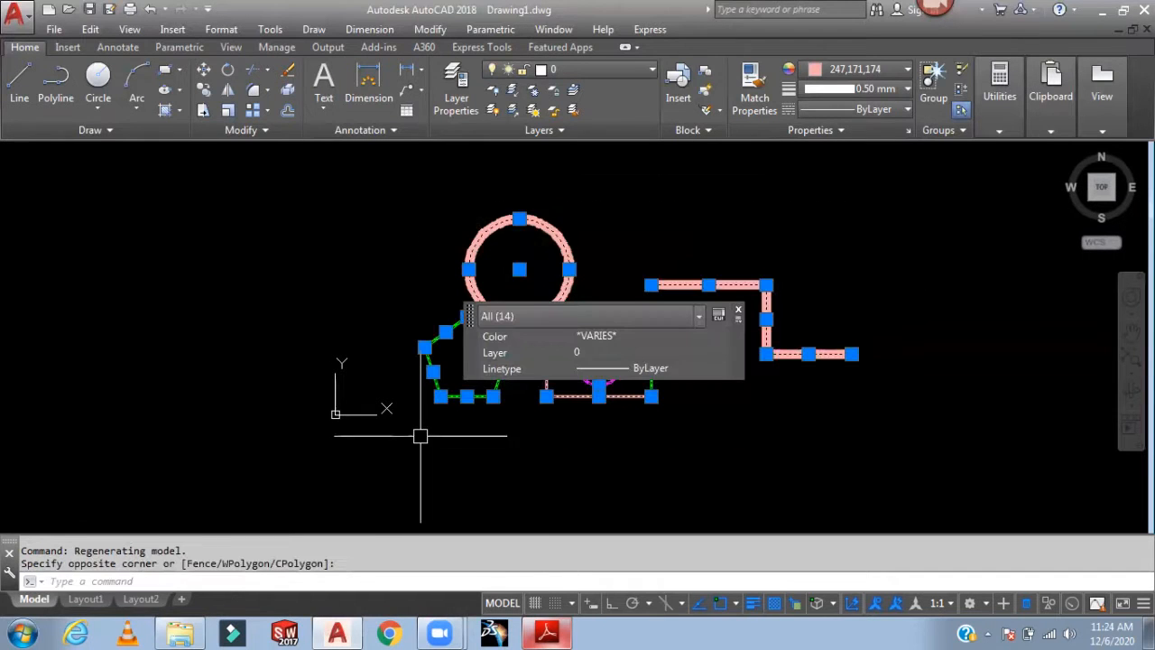
key("Delete")
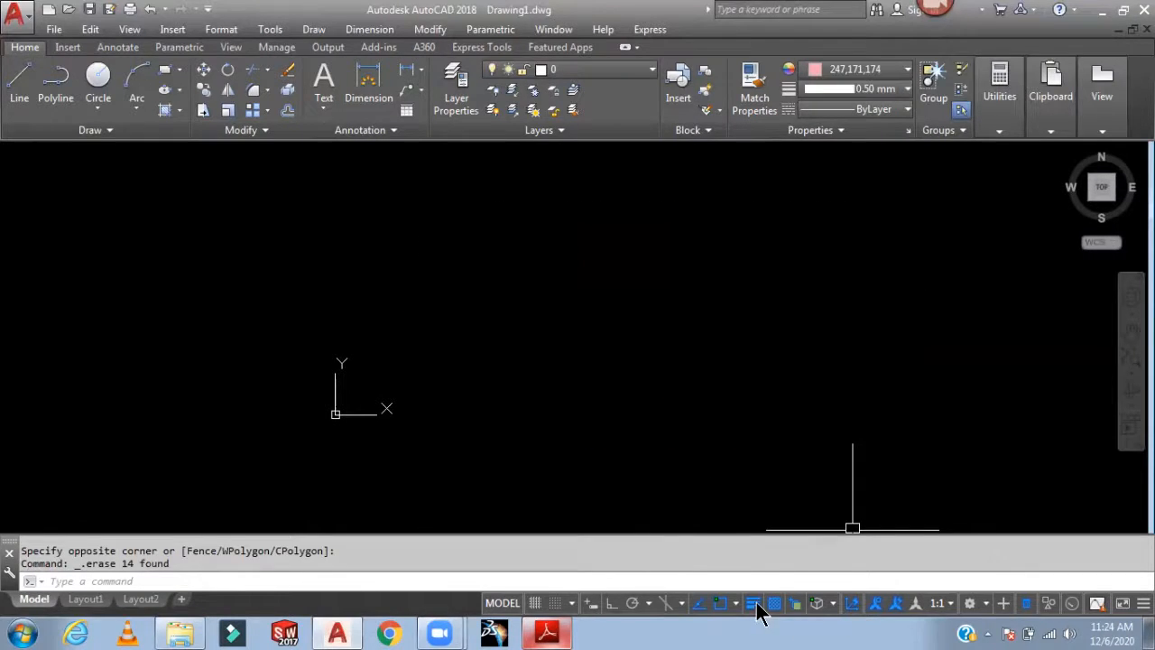
left_click(753, 603)
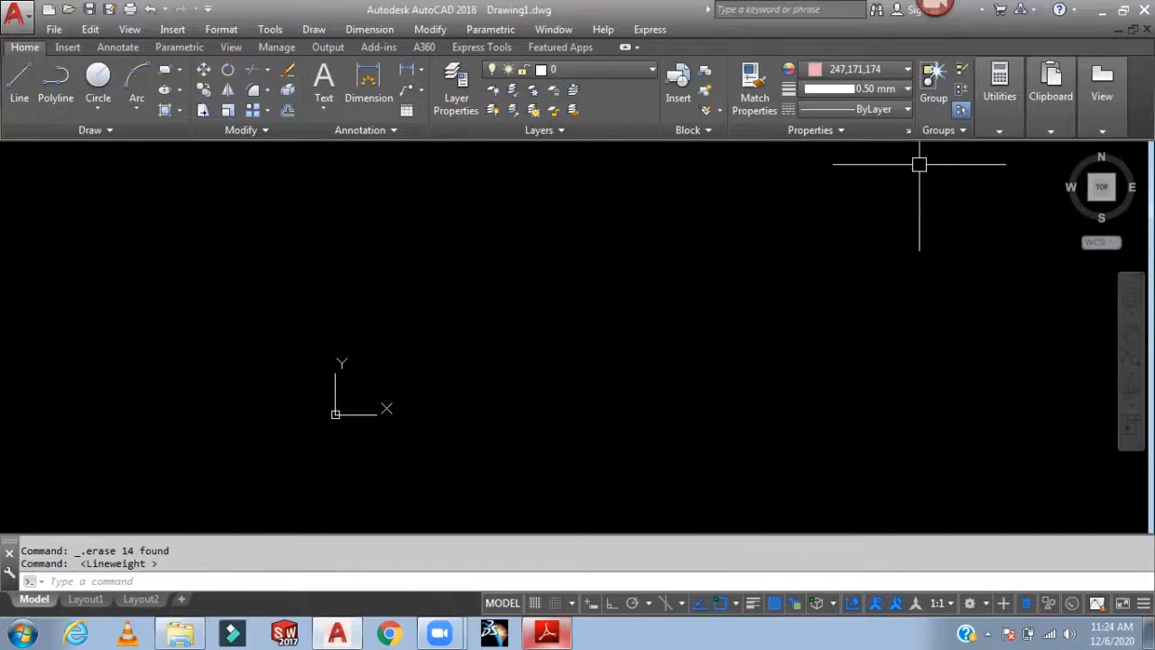
Reset the current lineweight and the current object color to ByLayer
left_click(889, 88)
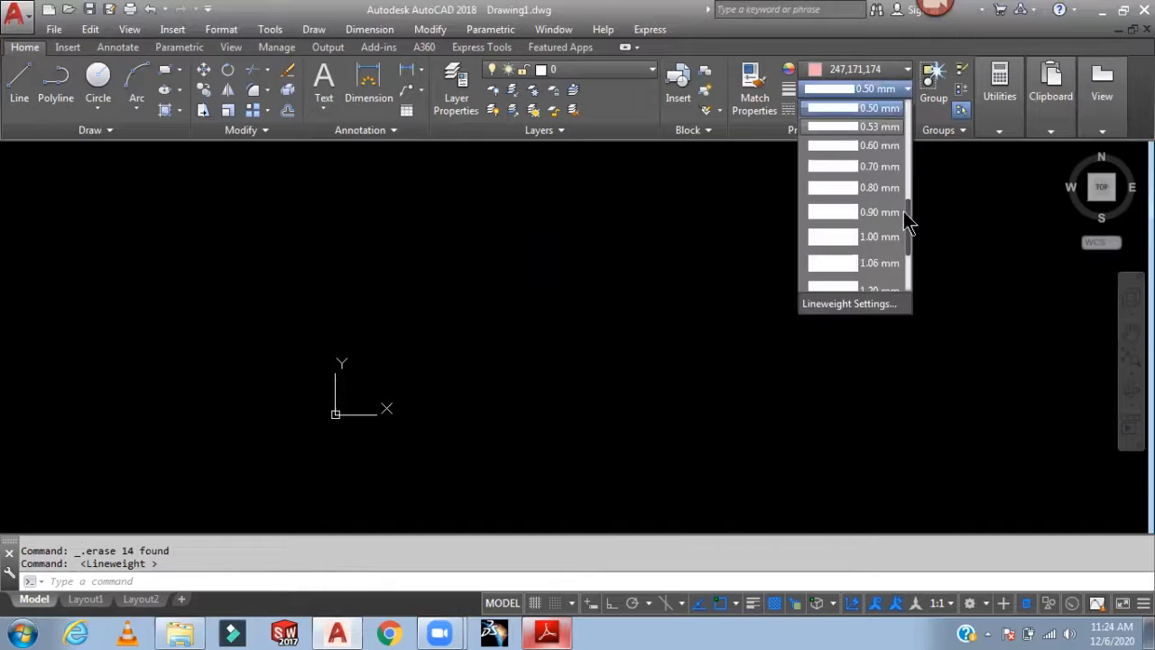
left_click_drag(911, 214, 915, 117)
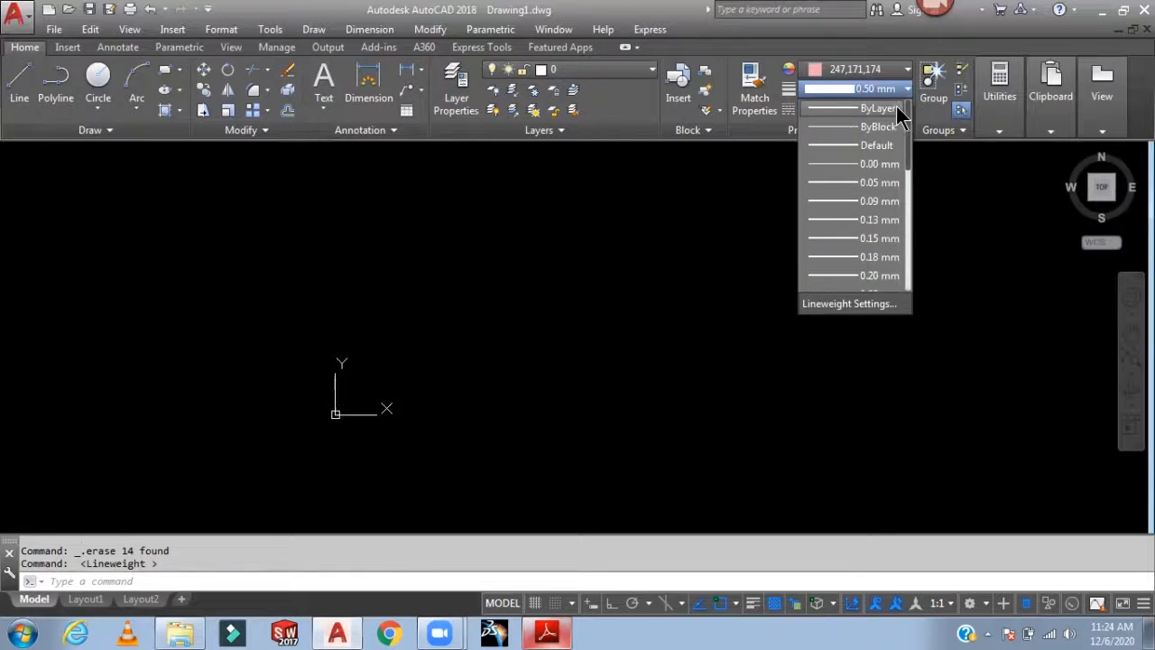
left_click(894, 106)
left_click(873, 71)
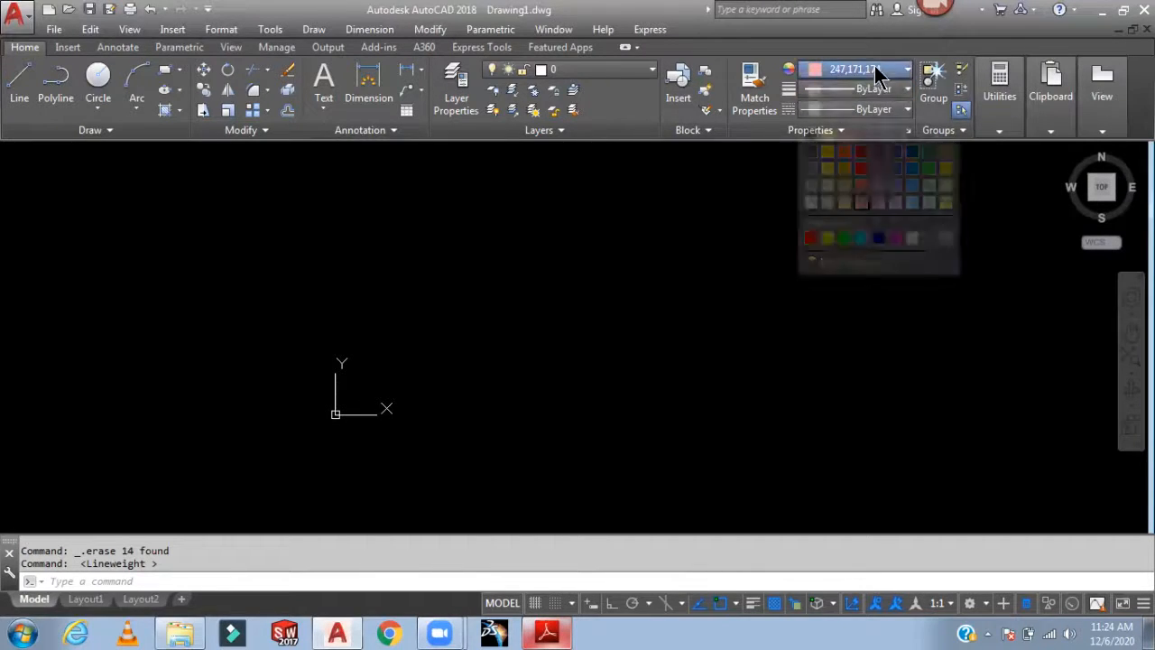
left_click(853, 92)
mouse_move(642, 325)
middle_mouse_down()
mouse_move(665, 333)
mouse_move(640, 331)
middle_mouse_up()
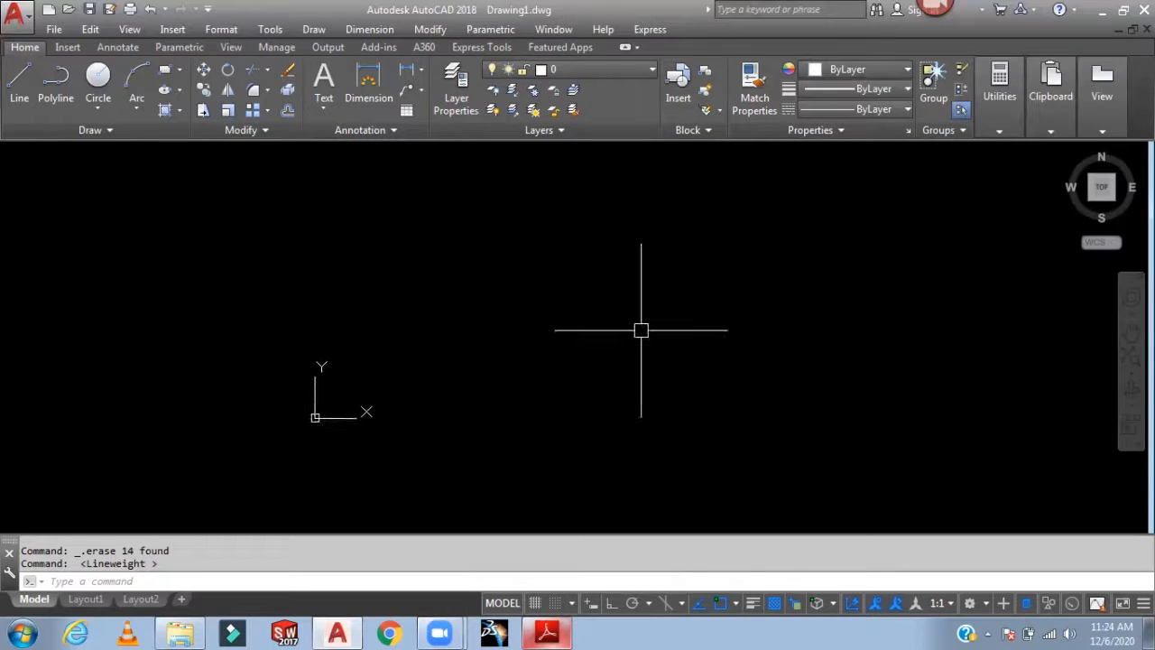